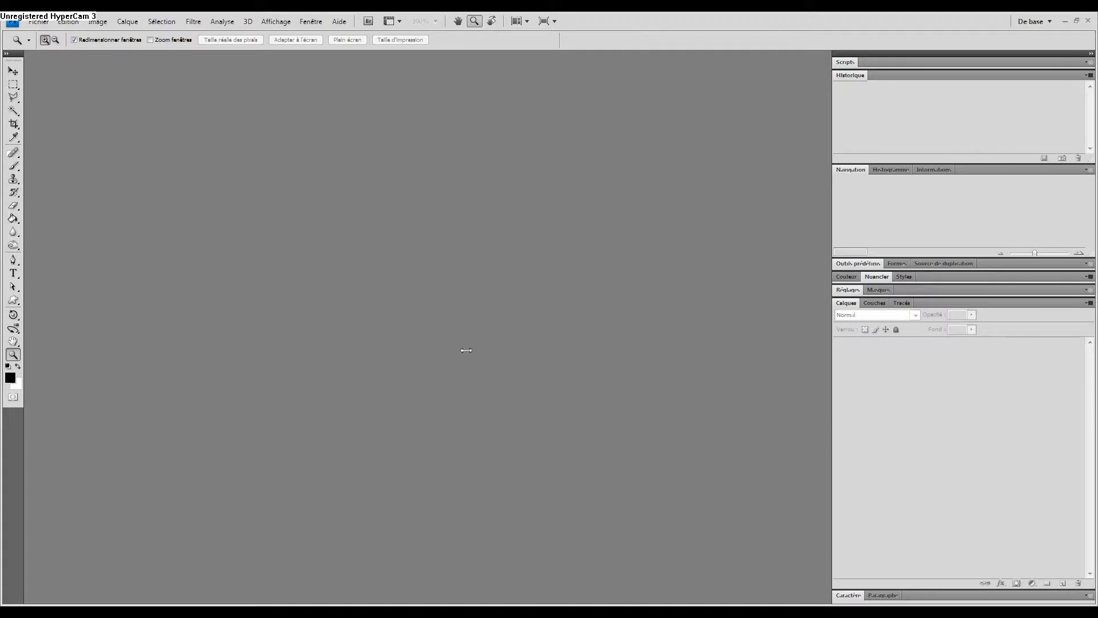
# - Open the image file uv_lapin.png
pyautogui.click(40, 22)
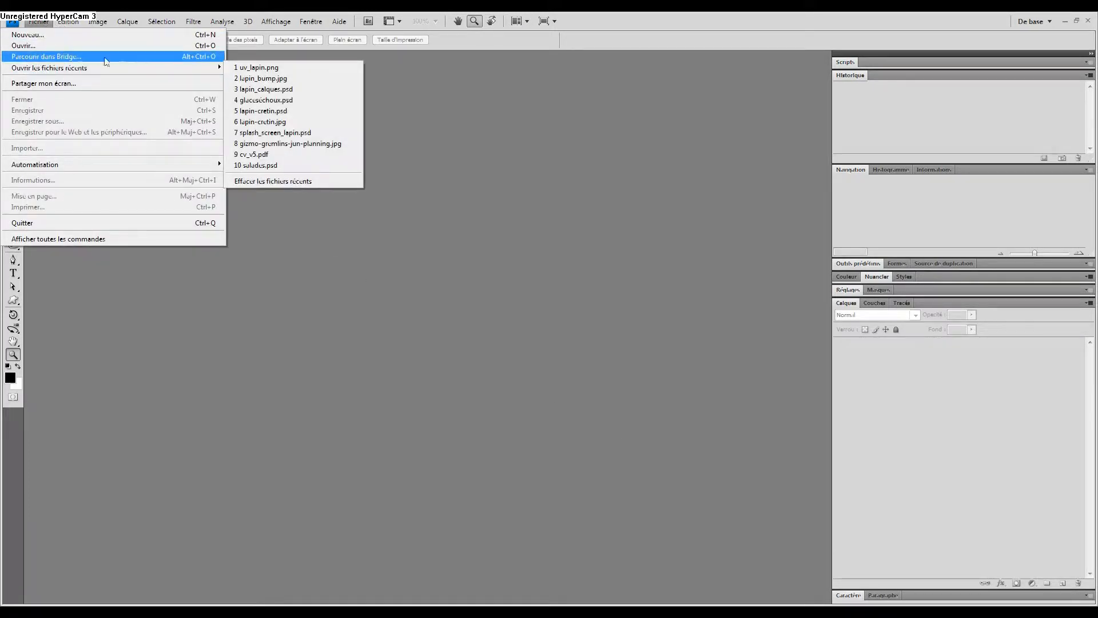
pyautogui.click(26, 45)
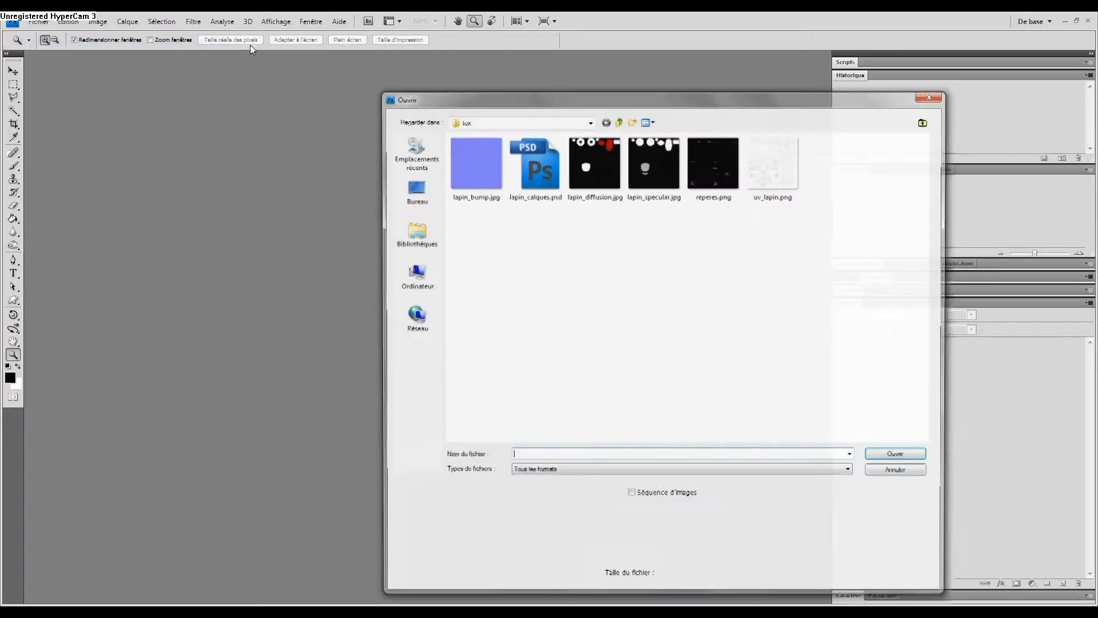
pyautogui.doubleClick(777, 185)
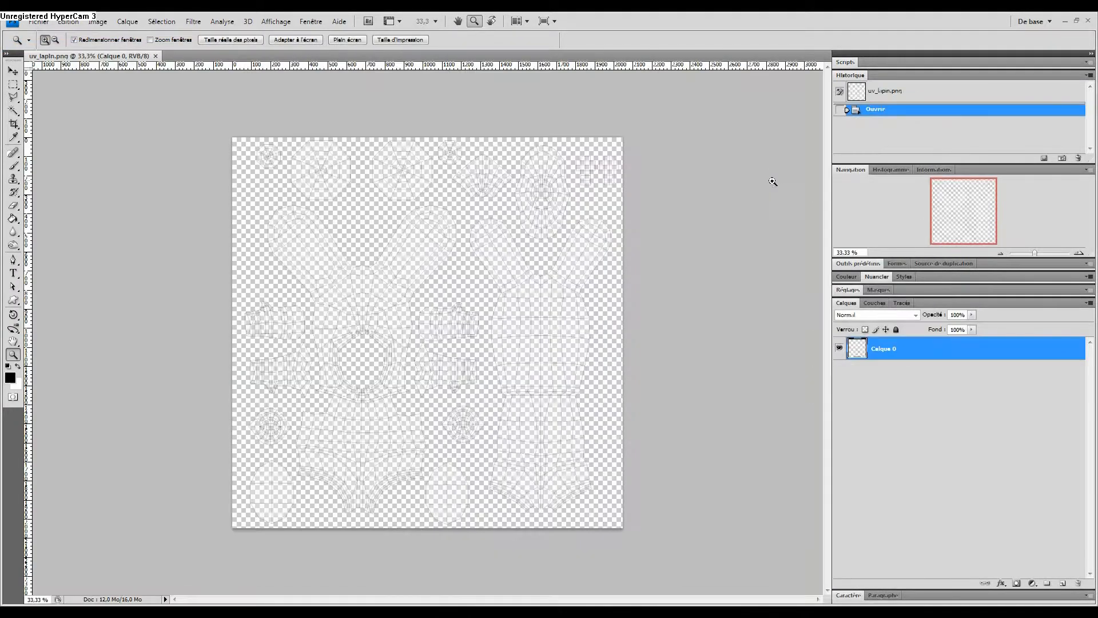
# - Rename the image's only layer UV and lock it completely
pyautogui.doubleClick(907, 347)
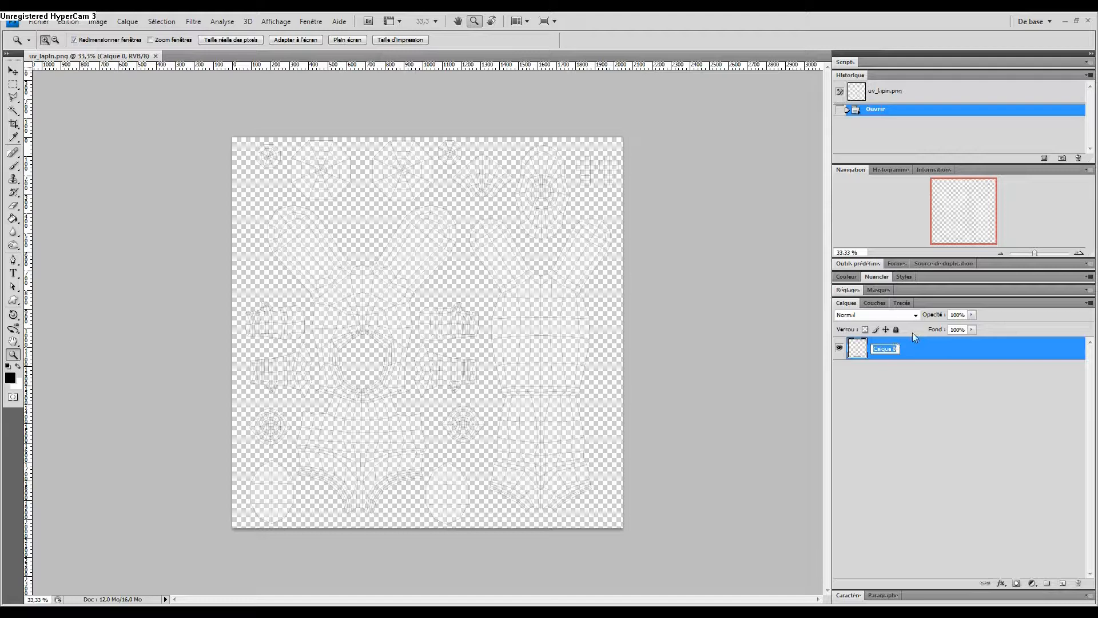
pyautogui.write('UV$')
pyautogui.press('Return')
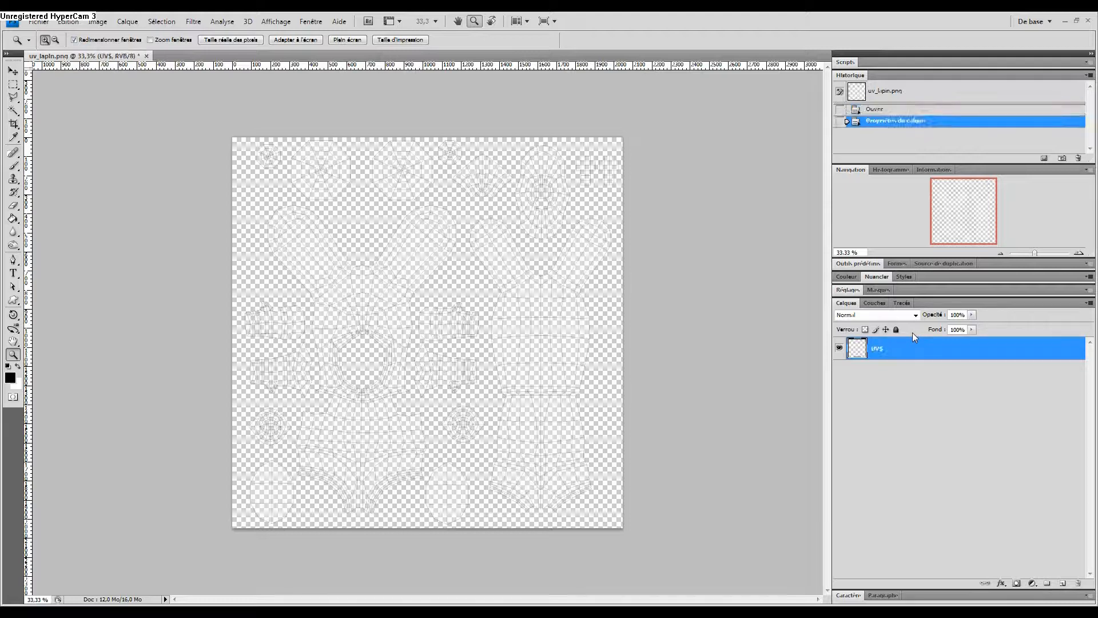
pyautogui.doubleClick(879, 350)
pyautogui.press('Return')
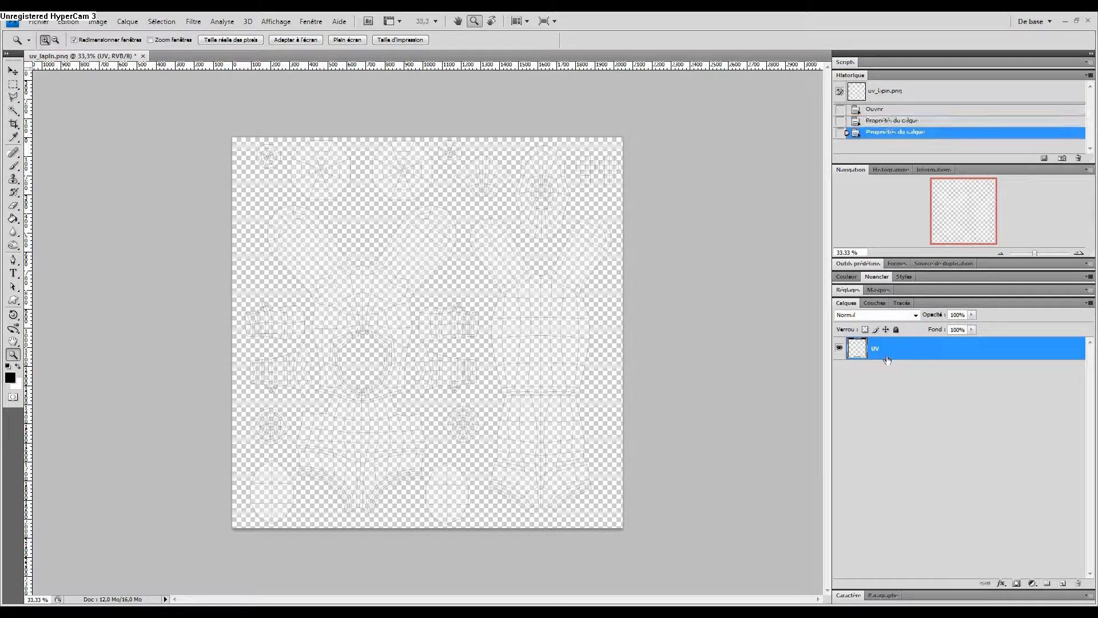
pyautogui.click(895, 331)
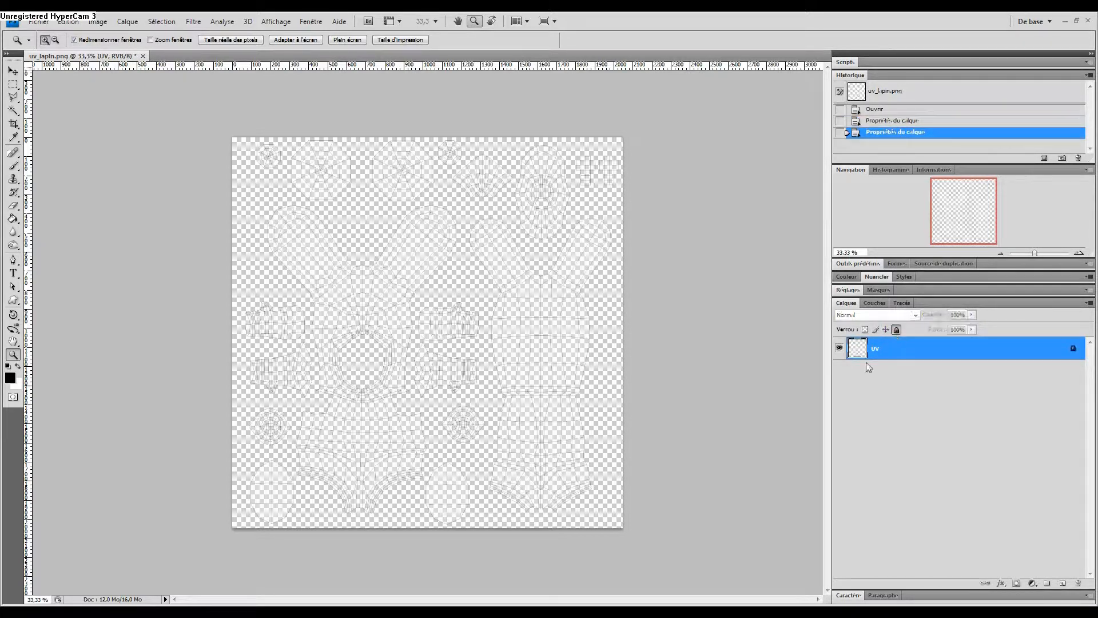
# - Import reperes.png into the document at its default placement and rasterize its layer
pyautogui.click(39, 22)
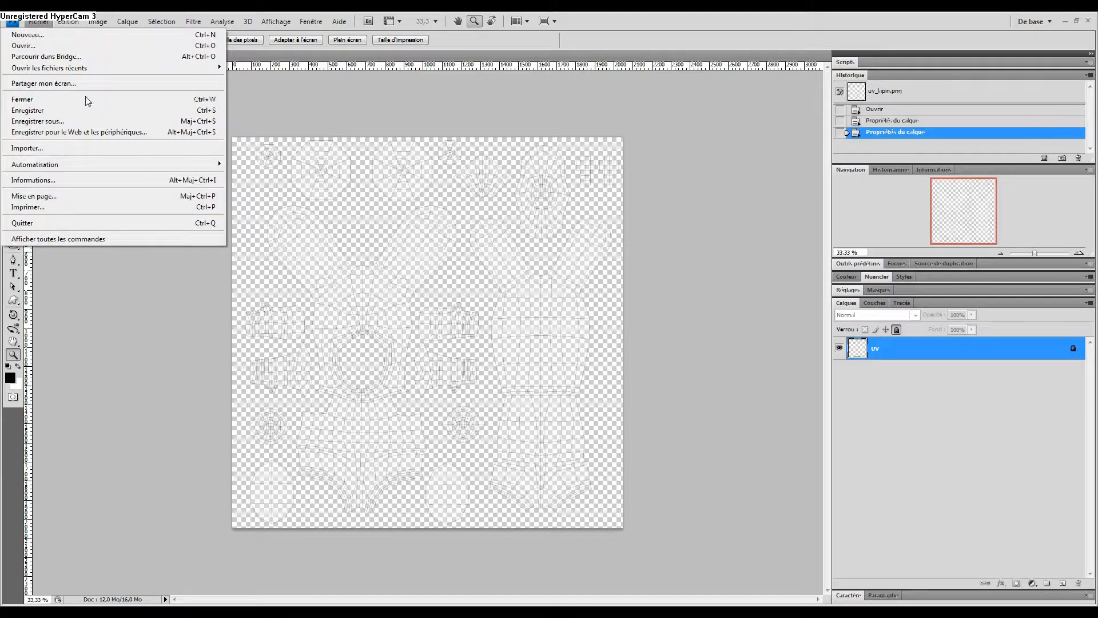
pyautogui.click(92, 147)
pyautogui.doubleClick(708, 161)
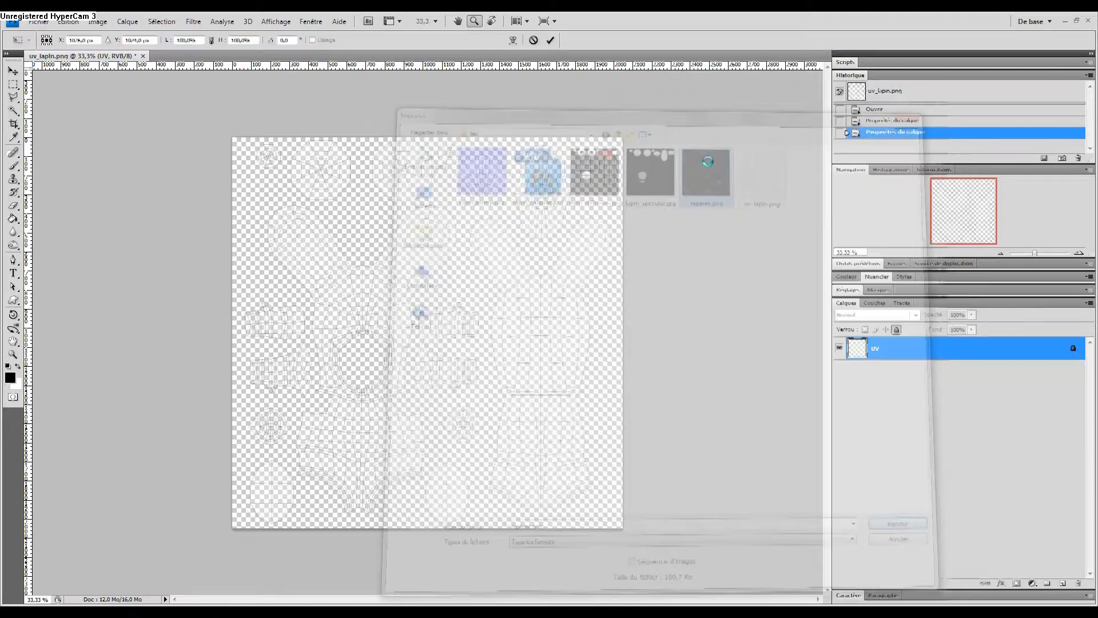
pyautogui.click(549, 40)
pyautogui.press('z')
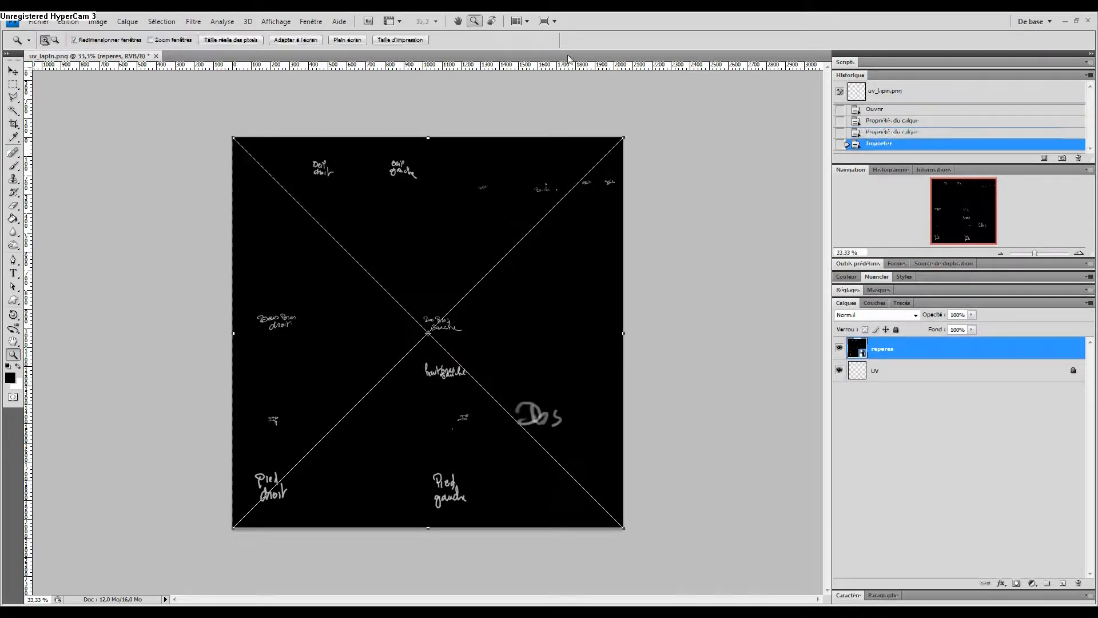
pyautogui.rightClick(904, 351)
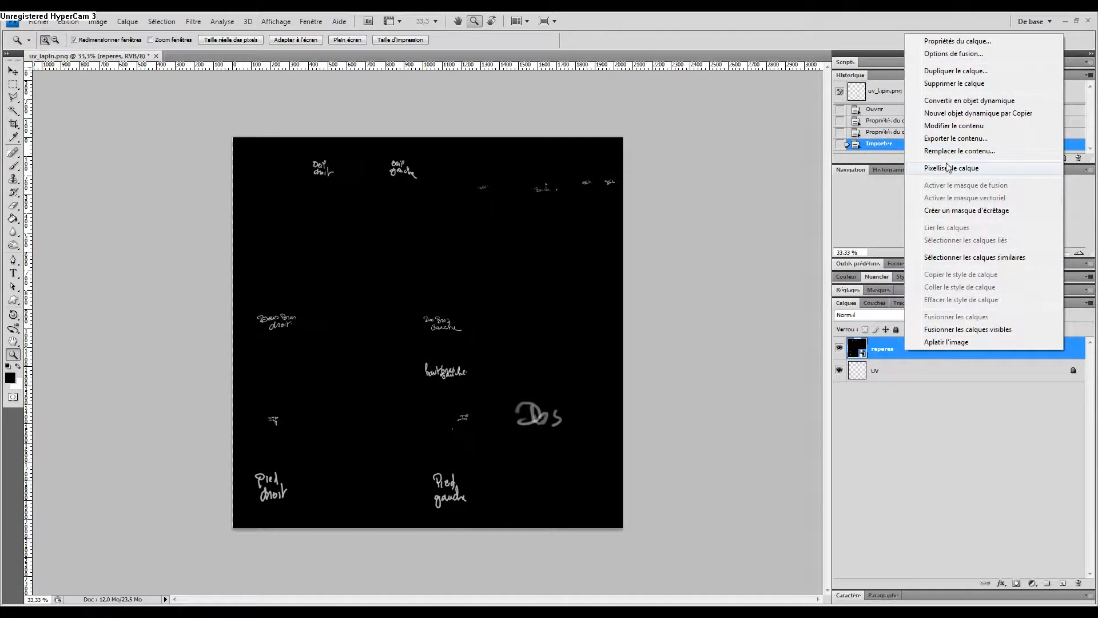
pyautogui.click(926, 198)
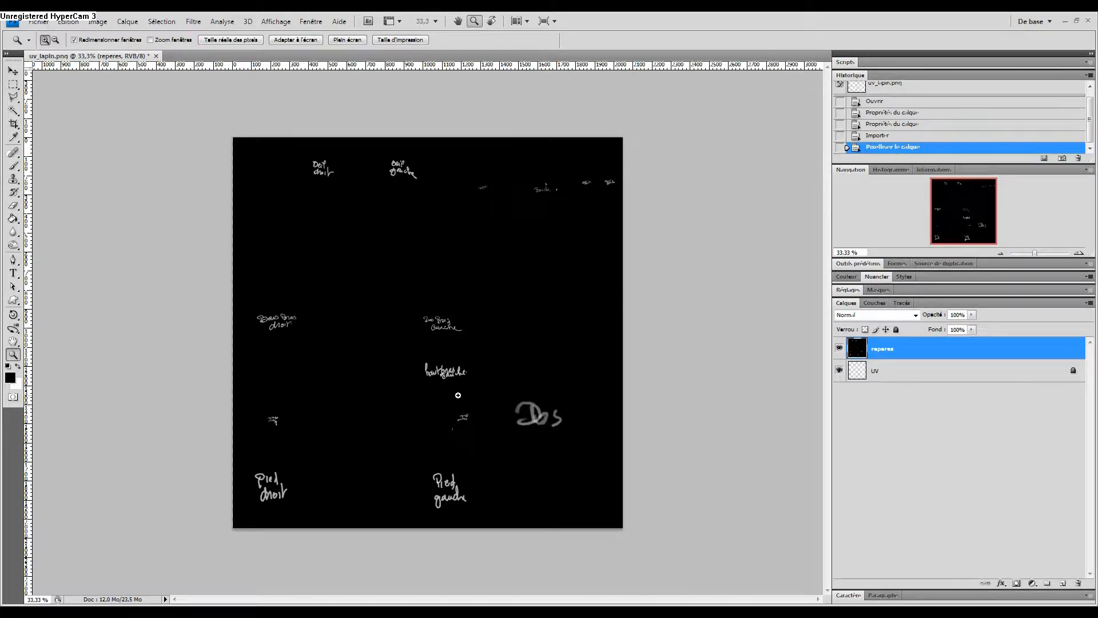
# - Invert the colours of the reperes layer and move it below the UV layer
pyautogui.hotkey('ctrl', 'i')
pyautogui.moveTo(969, 346); pyautogui.dragTo(963, 395)
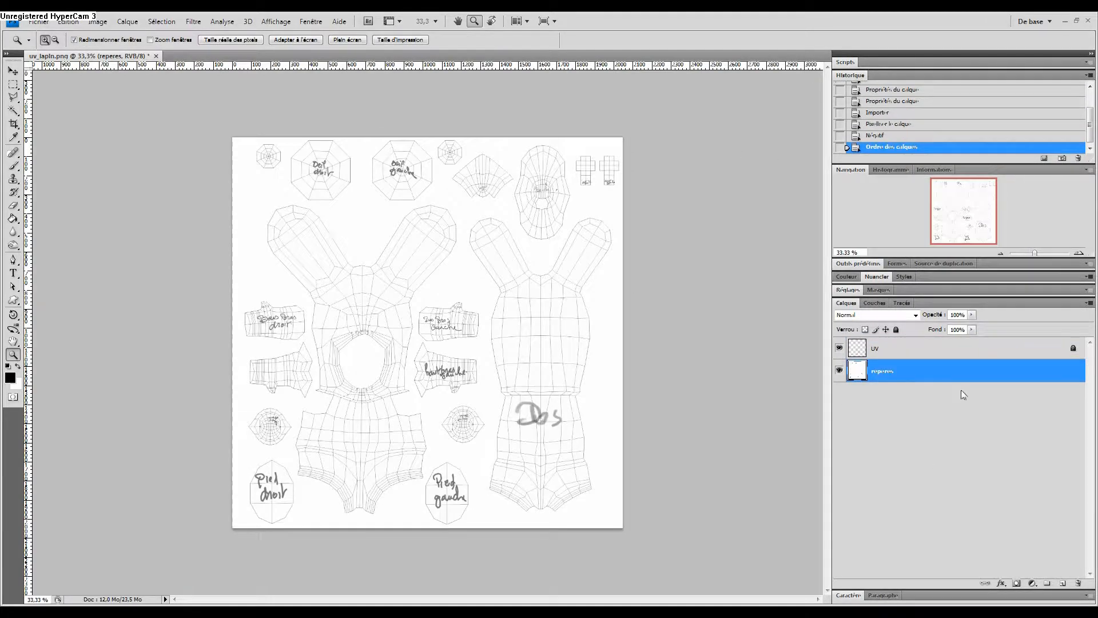
pyautogui.click(395, 380)
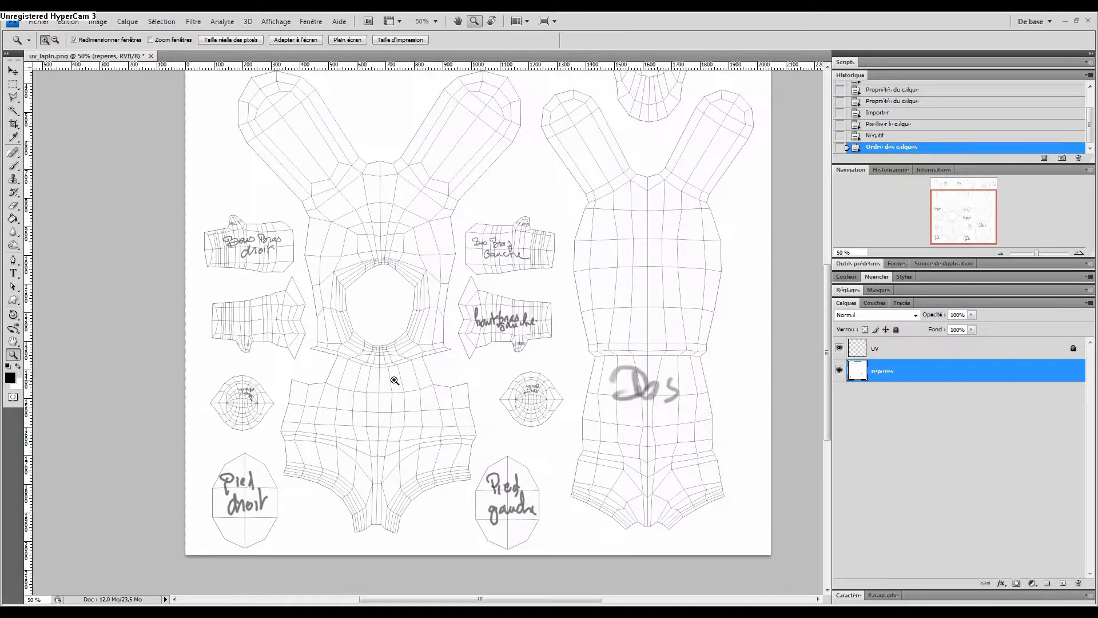
pyautogui.keyDown('alt'); pyautogui.click(425, 375); pyautogui.keyUp('alt')
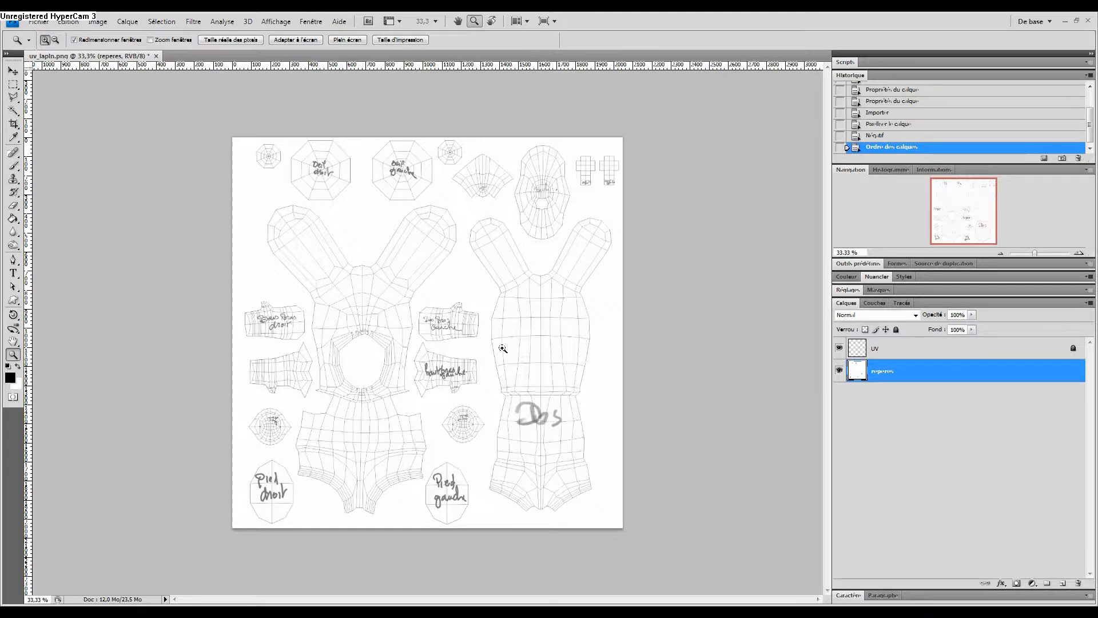
# - Add a black solid colour fill layer above reperes and name it "couleur principale"
pyautogui.click(1031, 583)
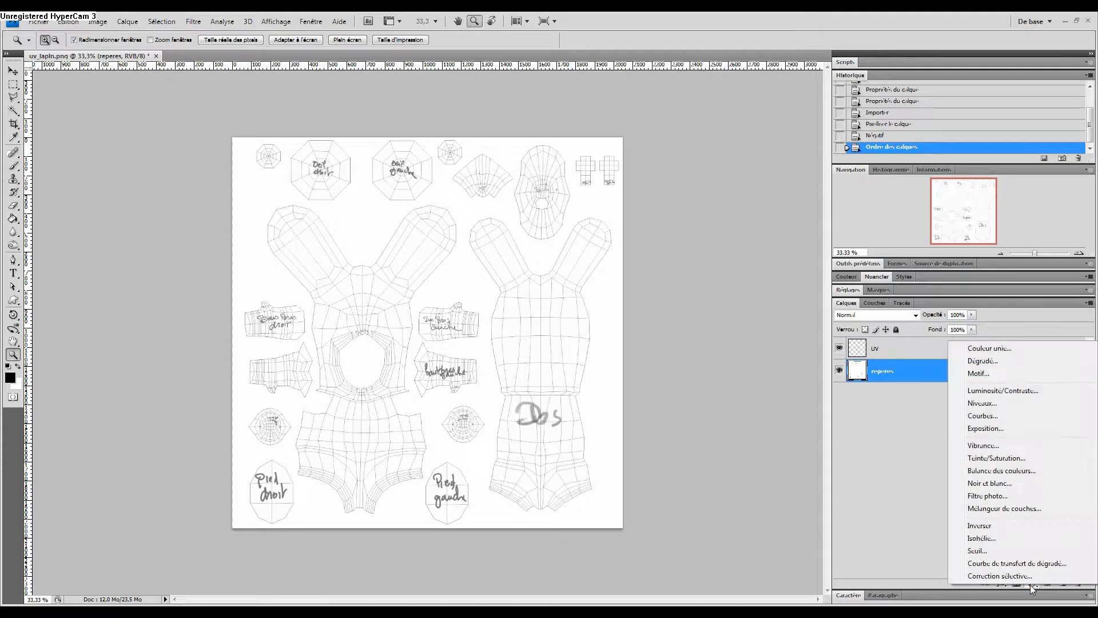
pyautogui.click(987, 349)
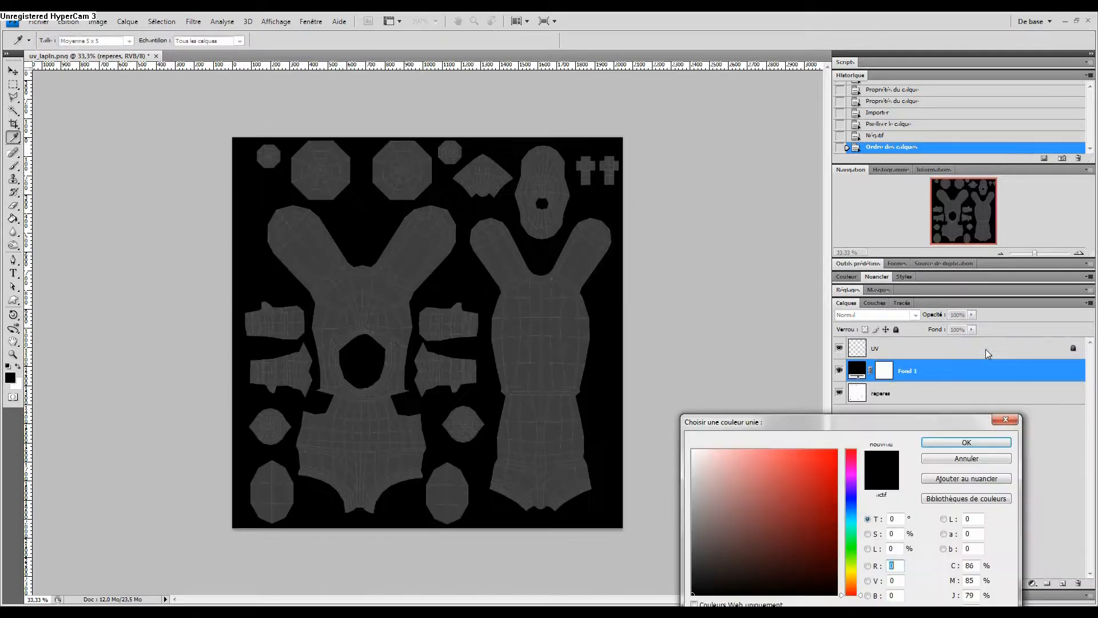
pyautogui.click(956, 443)
pyautogui.doubleClick(912, 371)
pyautogui.write('couleur principale')
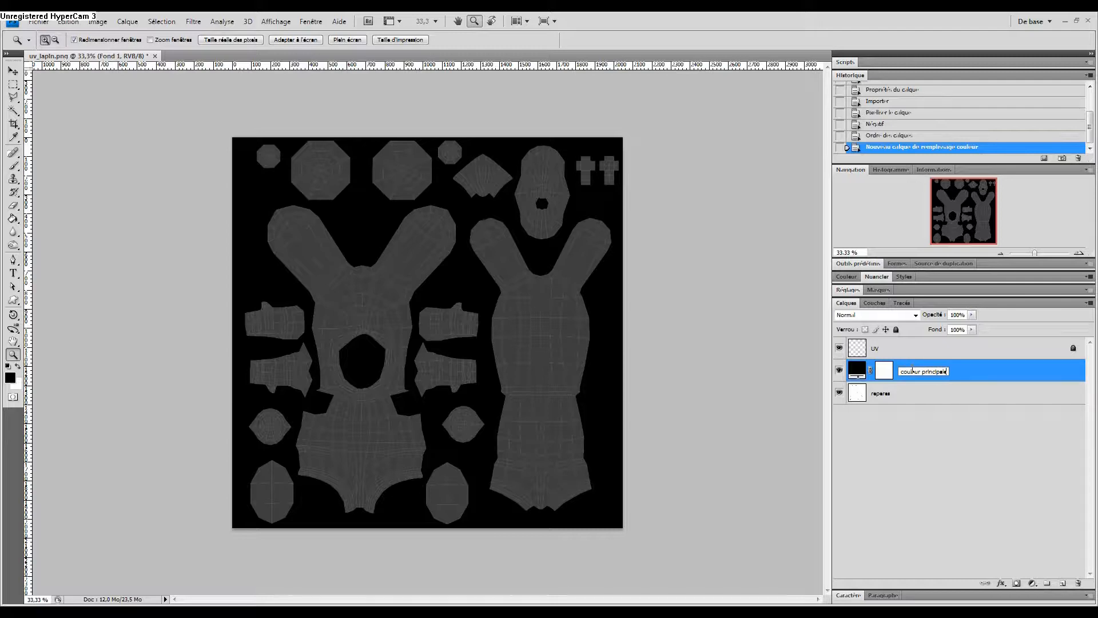
pyautogui.press('Return')
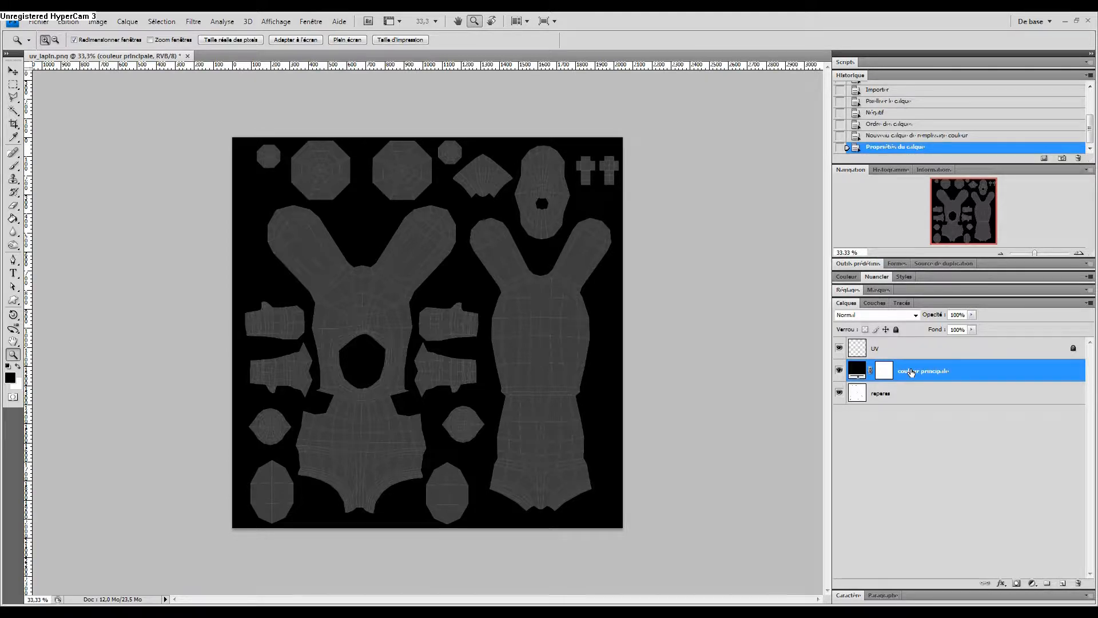
# - Change the fill colour of the couleur principale layer to white
pyautogui.doubleClick(857, 372)
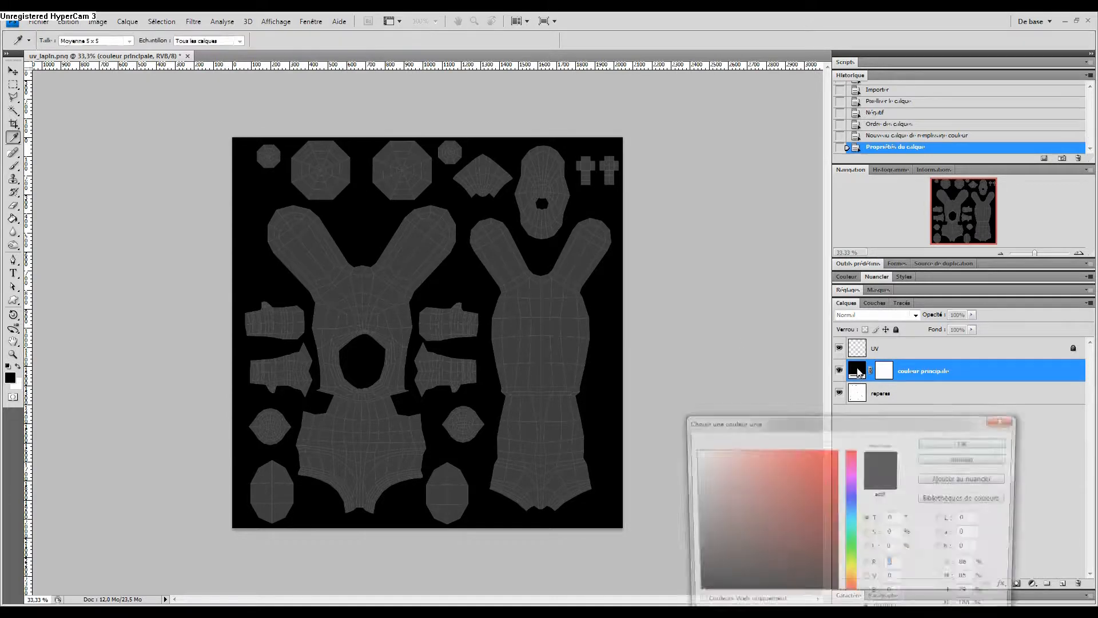
pyautogui.moveTo(723, 483); pyautogui.dragTo(693, 451)
pyautogui.click(932, 443)
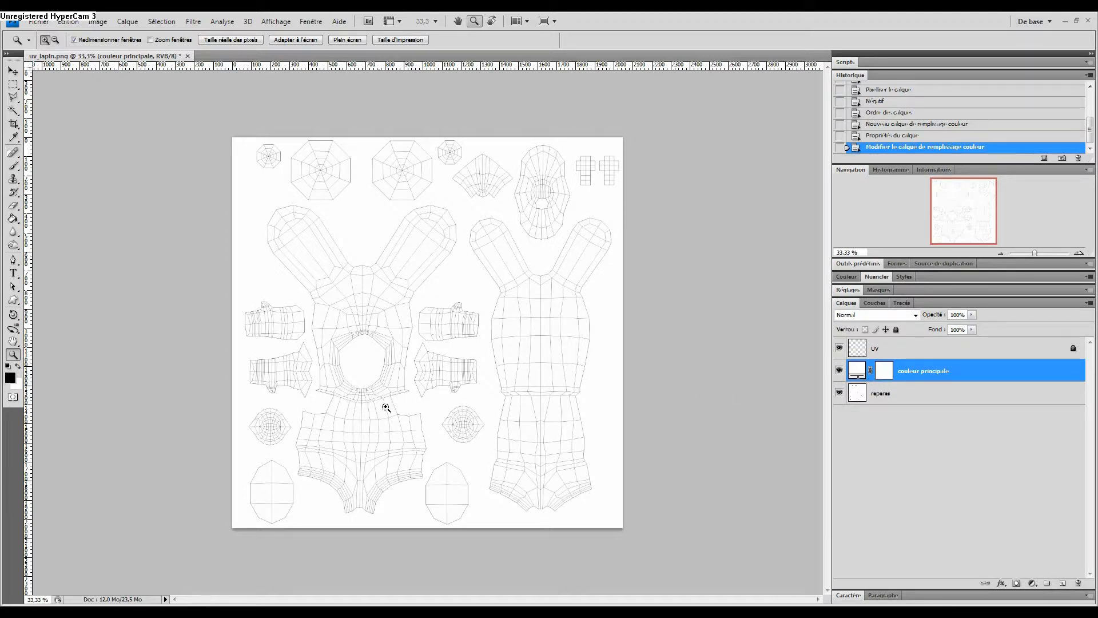
# - Start a black shape layer with the Pen tool, tracing the scalloped lower edge of the fan-shaped UV piece between its two bottom corners
pyautogui.click(386, 232)
pyautogui.click(382, 278)
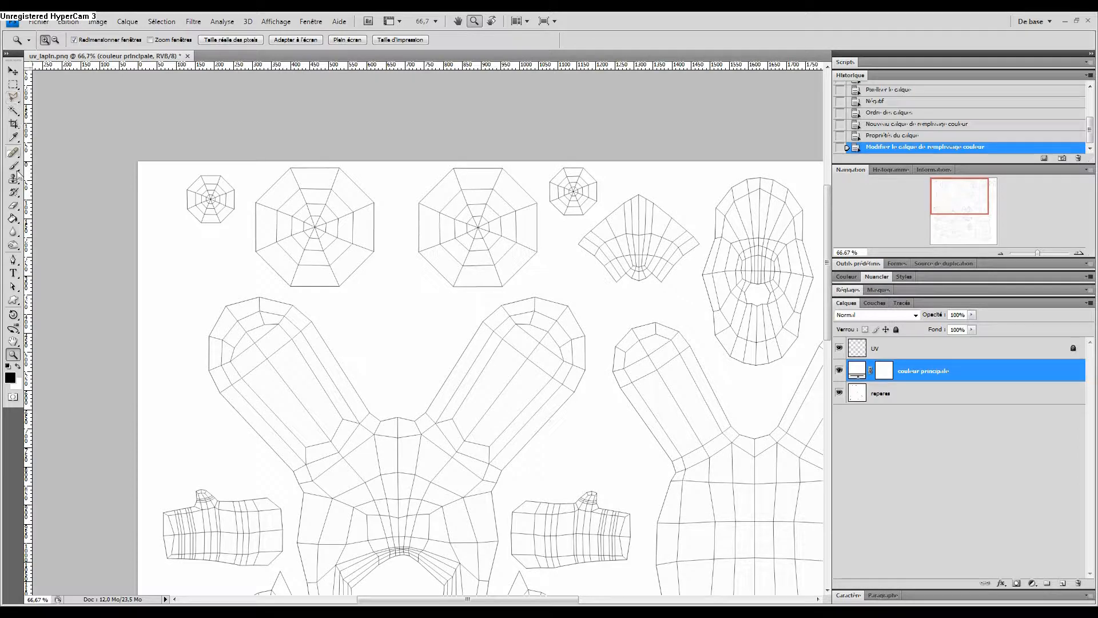
pyautogui.click(13, 259)
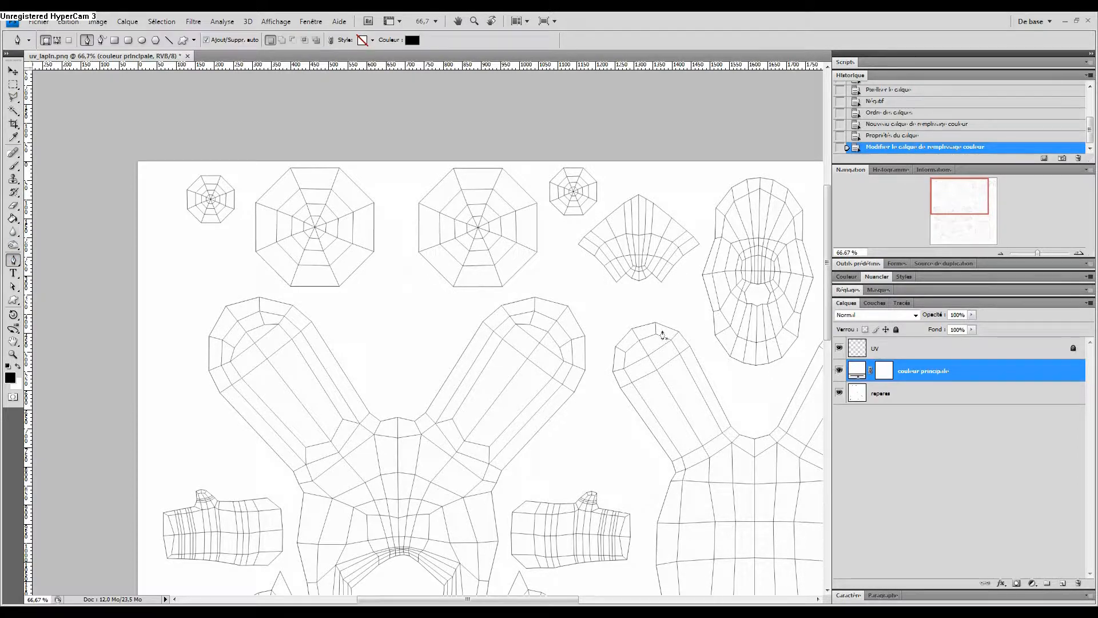
pyautogui.moveTo(591, 307); pyautogui.dragTo(525, 274)
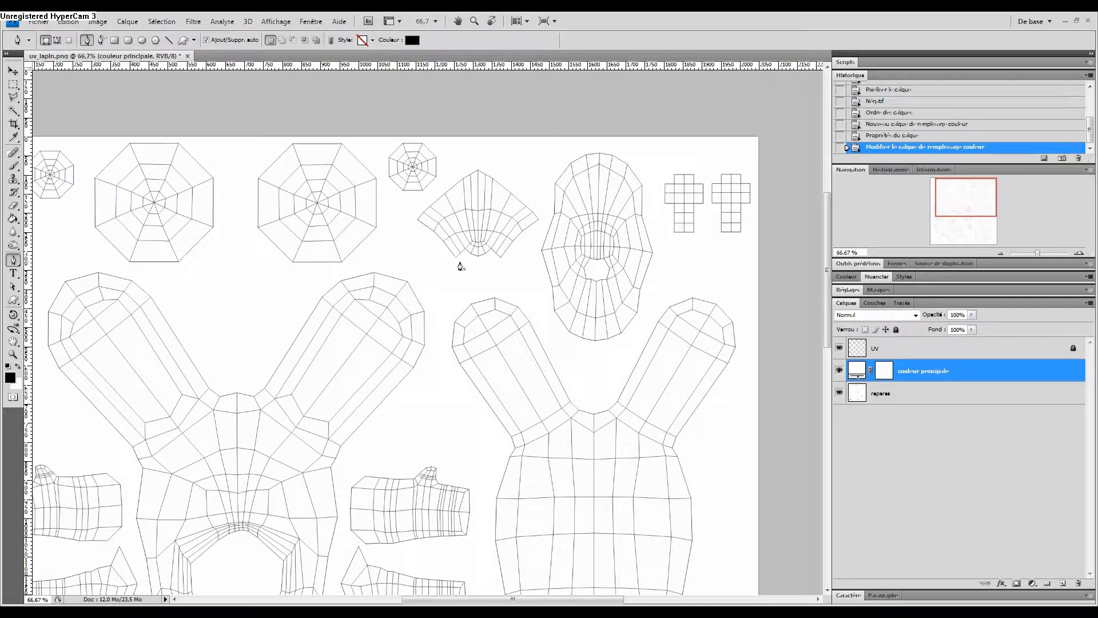
pyautogui.scroll(1, 460, 266)
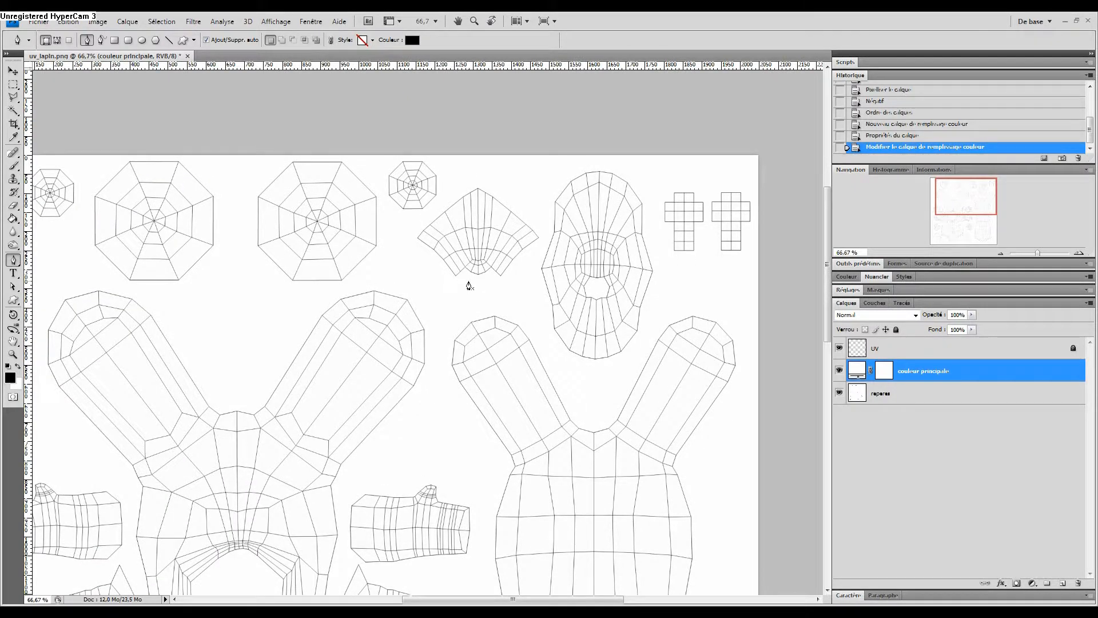
pyautogui.press('z')
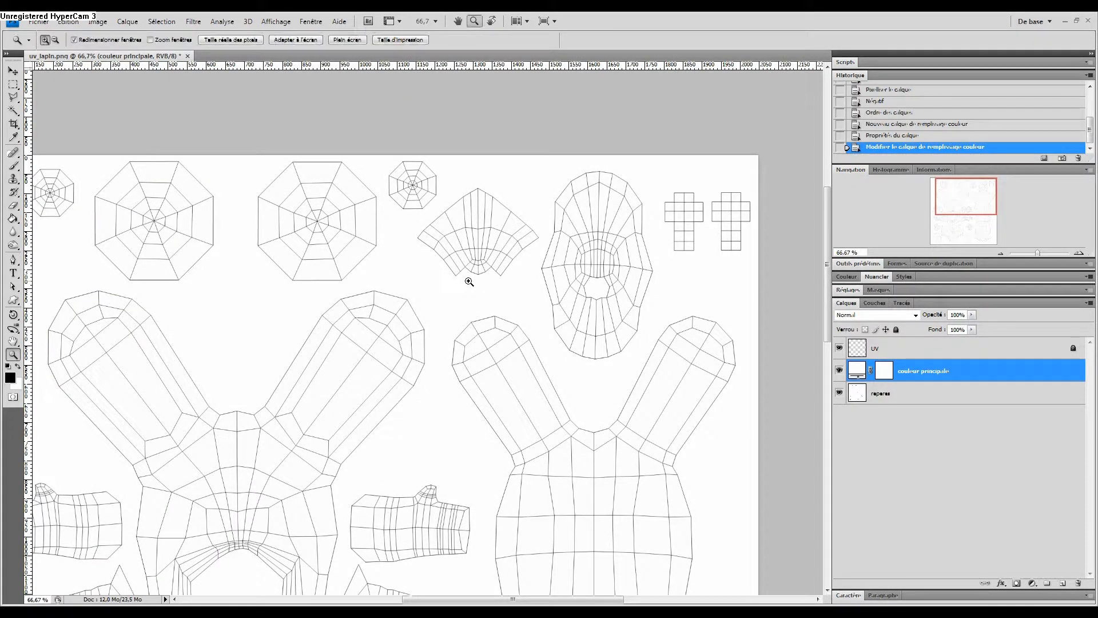
pyautogui.click(468, 283)
pyautogui.click(469, 282)
pyautogui.moveTo(522, 238); pyautogui.dragTo(522, 306)
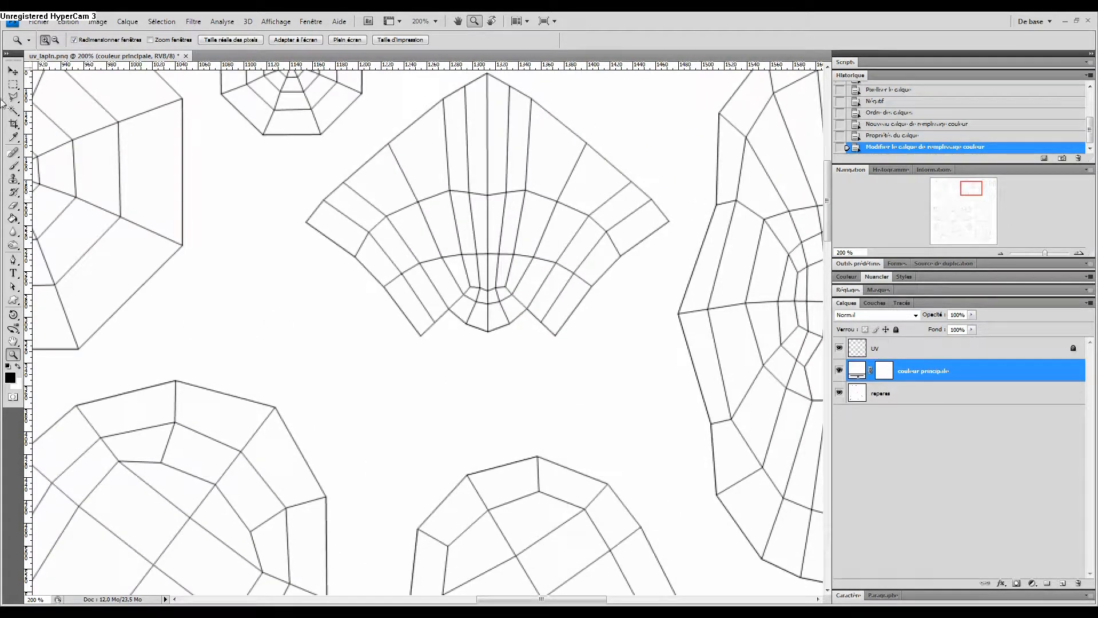
pyautogui.click(13, 260)
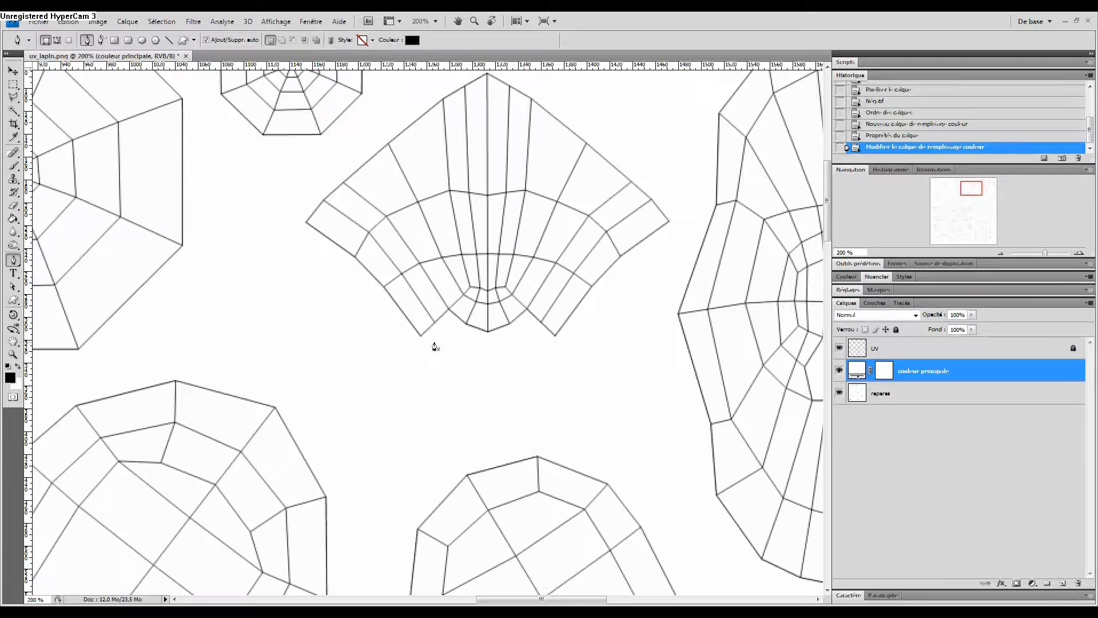
pyautogui.click(425, 338)
pyautogui.click(437, 325)
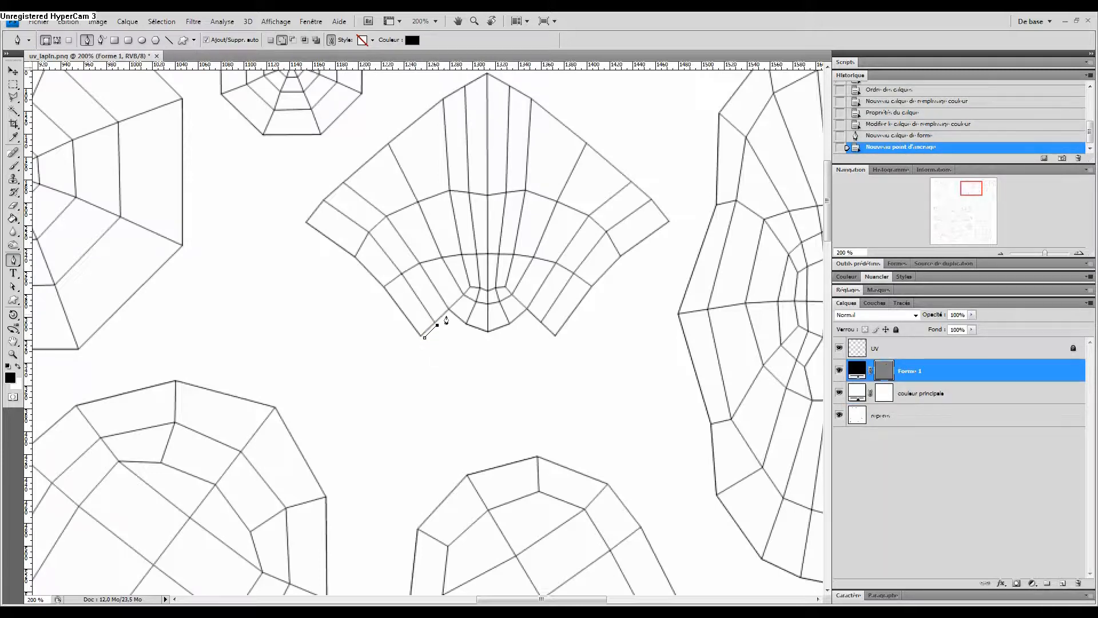
pyautogui.click(448, 315)
pyautogui.click(464, 327)
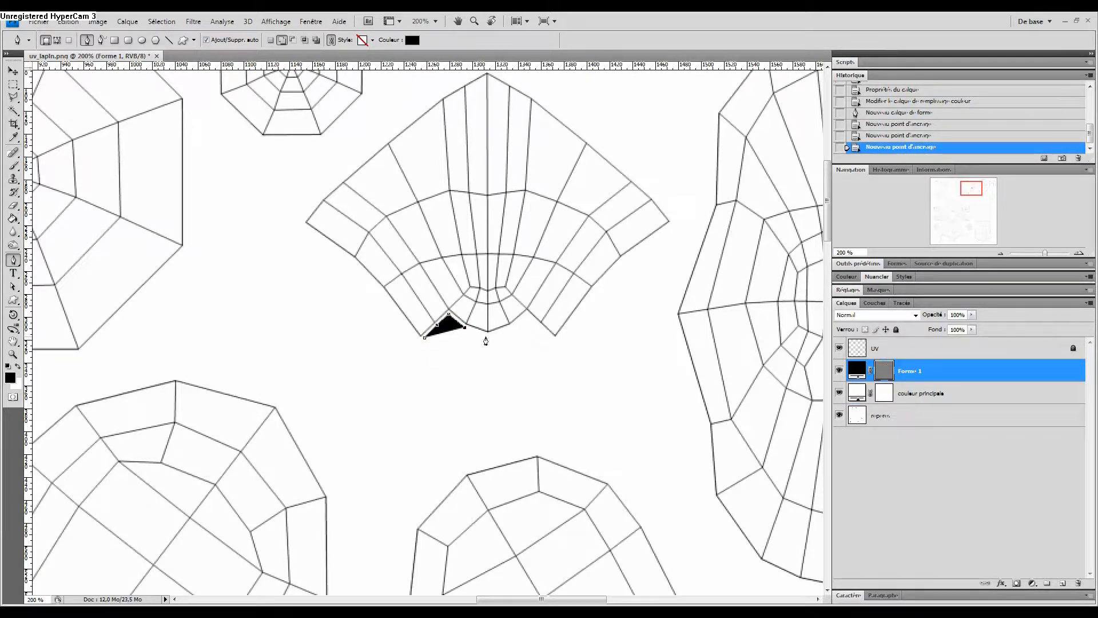
pyautogui.click(489, 334)
pyautogui.click(511, 327)
pyautogui.click(528, 315)
pyautogui.click(539, 323)
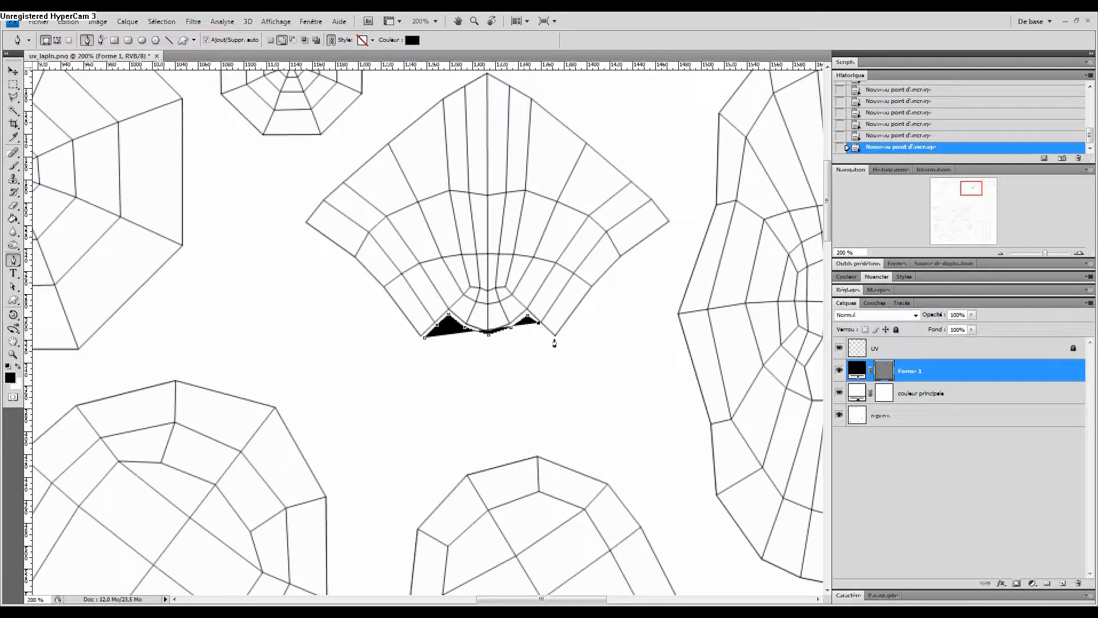
pyautogui.click(553, 340)
# - Continue the black Forme 1 outline from the fan piece's lower-right corner around its right edge to the top point
pyautogui.click(595, 289)
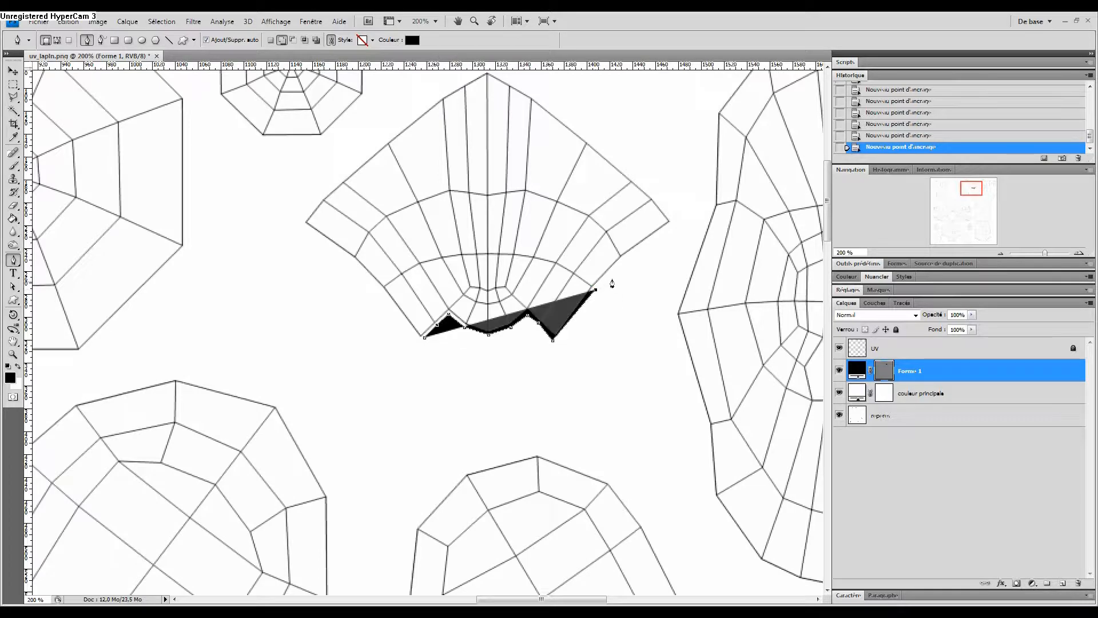
pyautogui.click(622, 259)
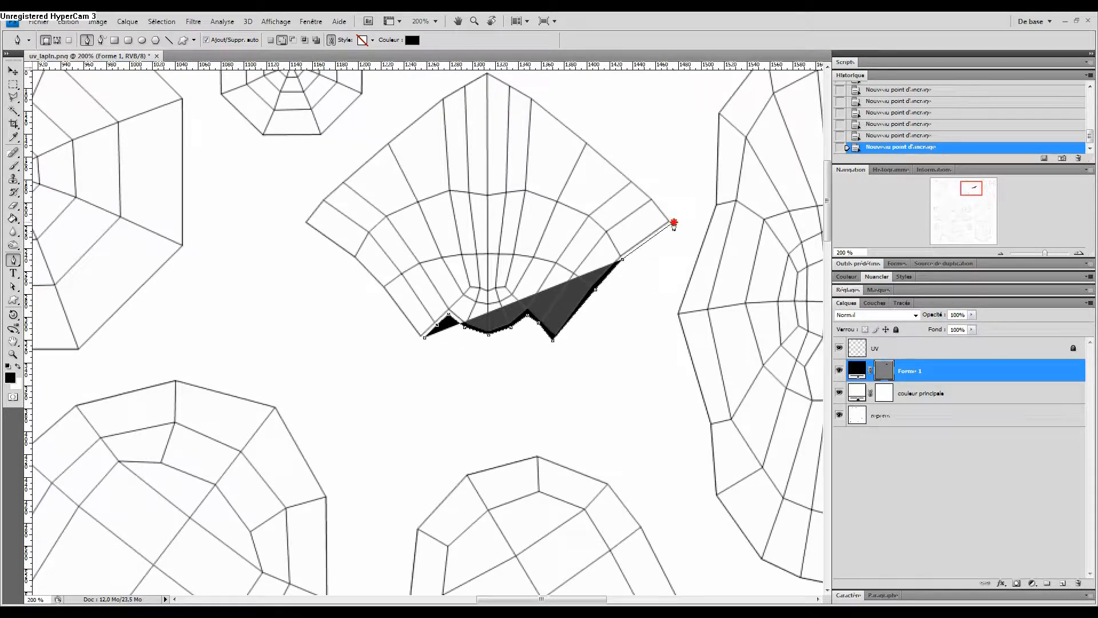
pyautogui.click(674, 222)
pyautogui.click(655, 197)
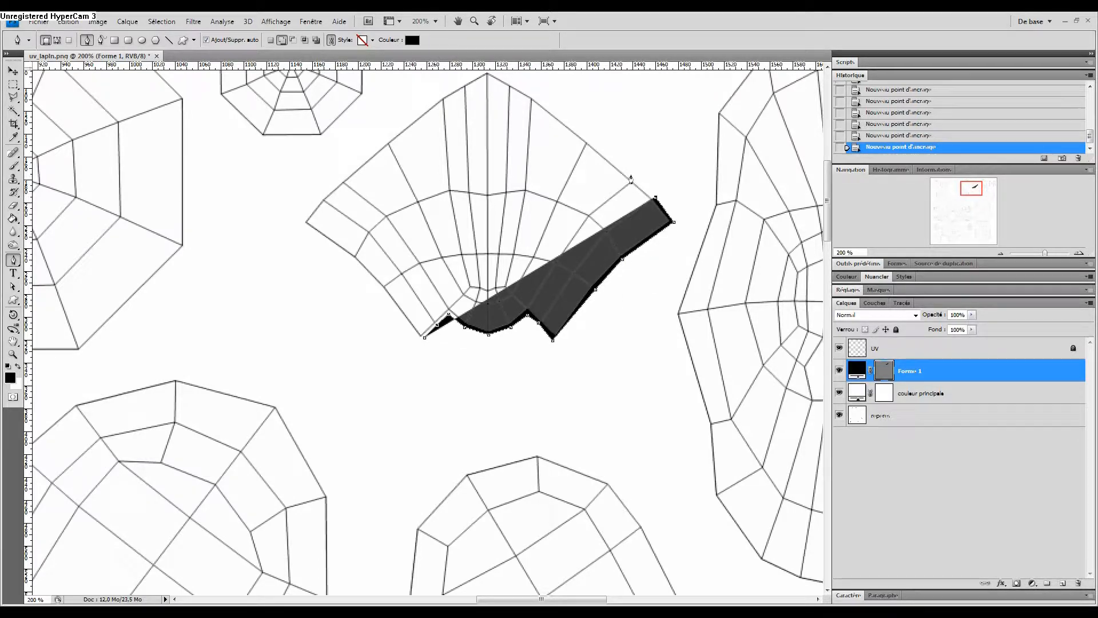
pyautogui.click(632, 175)
pyautogui.click(588, 138)
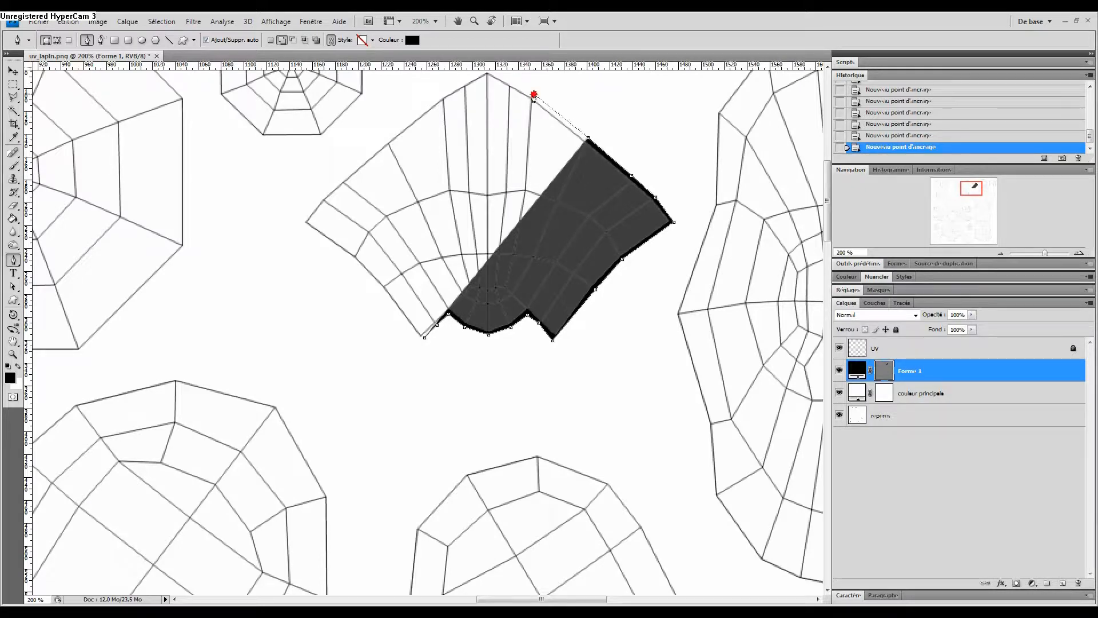
pyautogui.click(534, 95)
pyautogui.click(512, 83)
pyautogui.moveTo(585, 111); pyautogui.dragTo(642, 191)
pyautogui.click(543, 153)
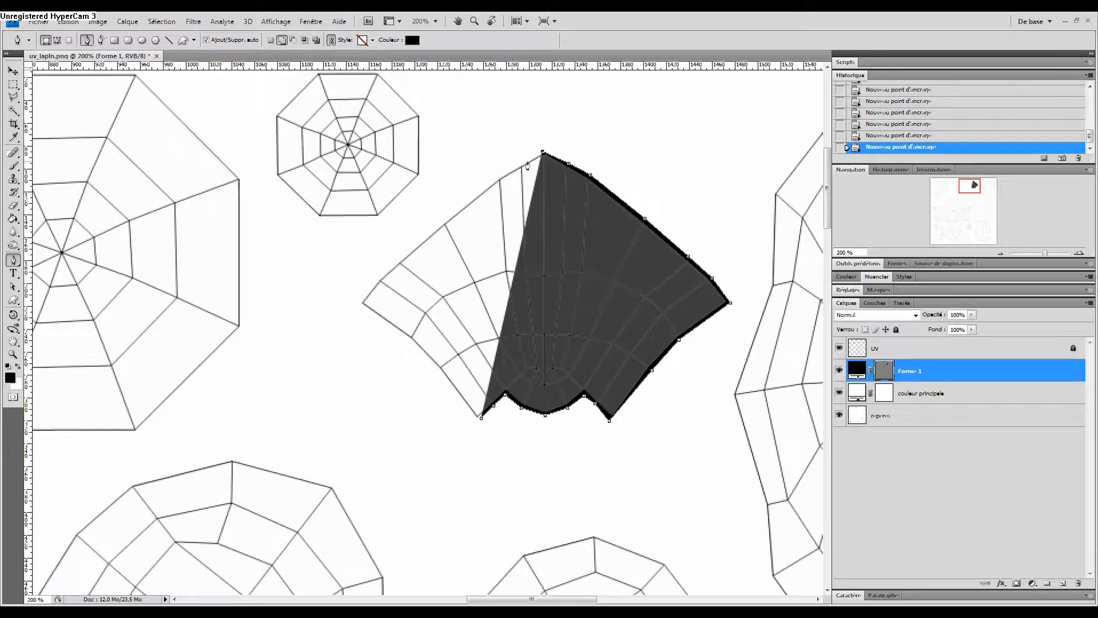
# - Close the black shape along the fan piece's left edge and nudge its lower-left corner point slightly outward
pyautogui.click(519, 164)
pyautogui.click(497, 177)
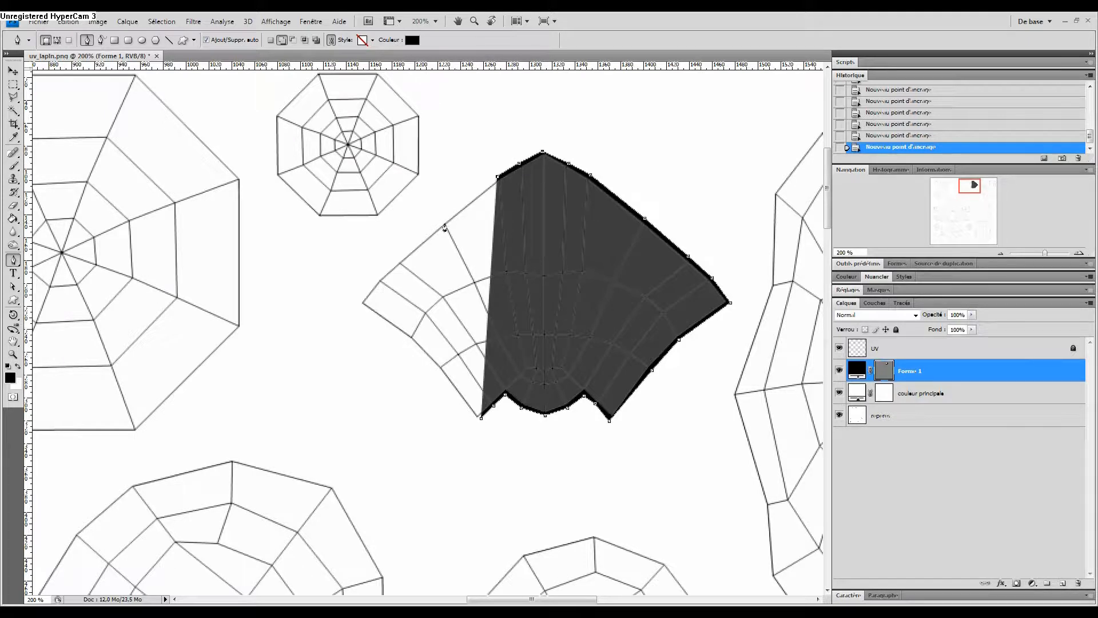
pyautogui.click(443, 222)
pyautogui.click(398, 260)
pyautogui.click(378, 278)
pyautogui.click(359, 302)
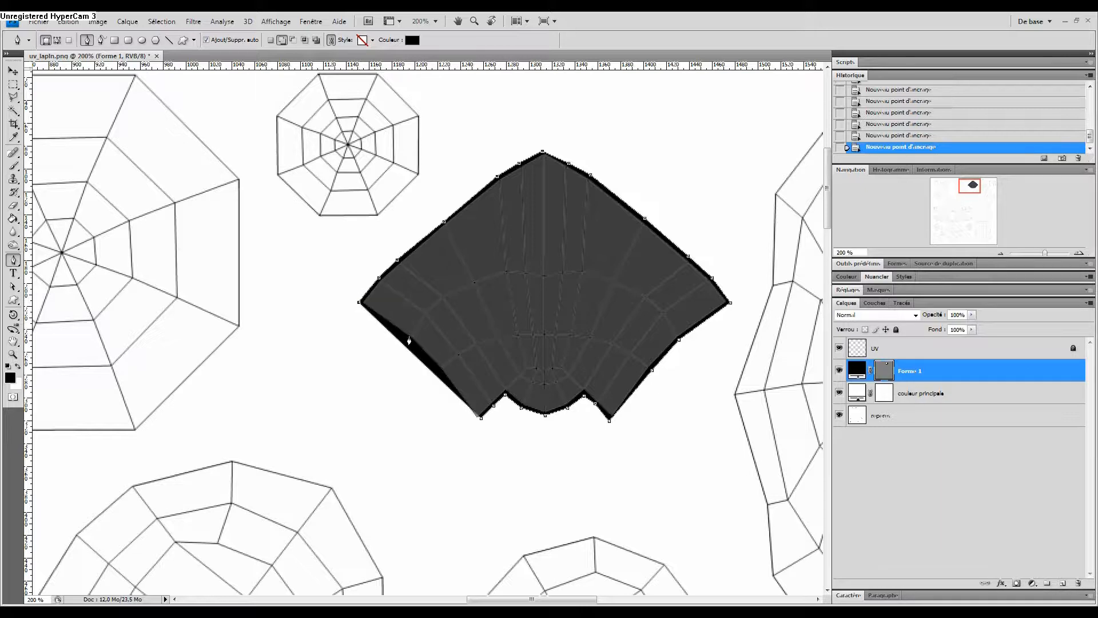
pyautogui.click(407, 338)
pyautogui.click(437, 369)
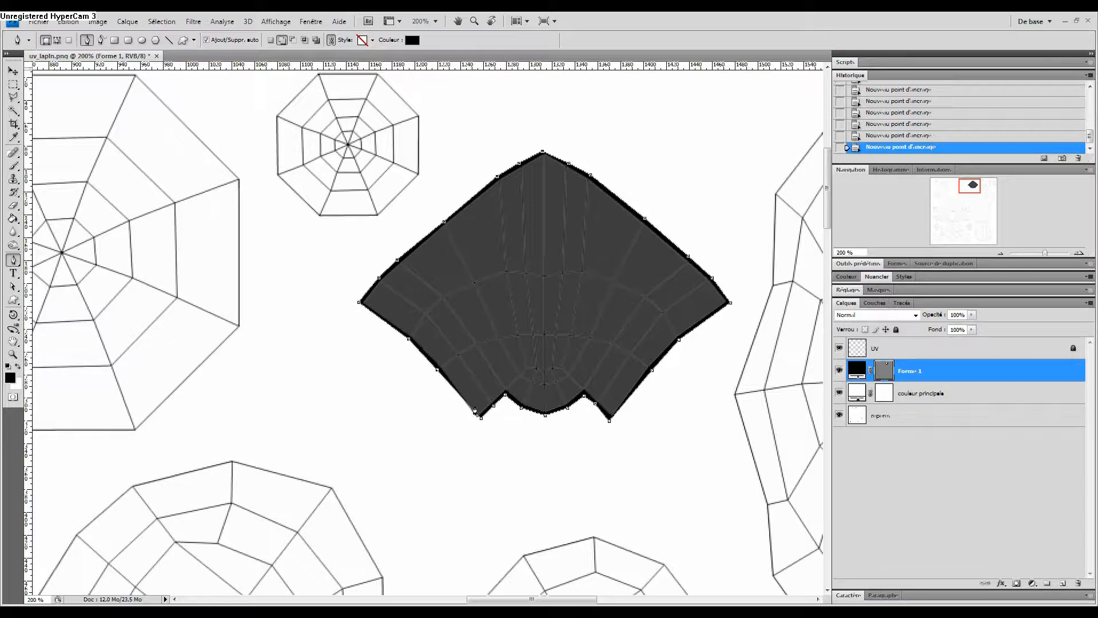
pyautogui.click(480, 418)
pyautogui.click(13, 287)
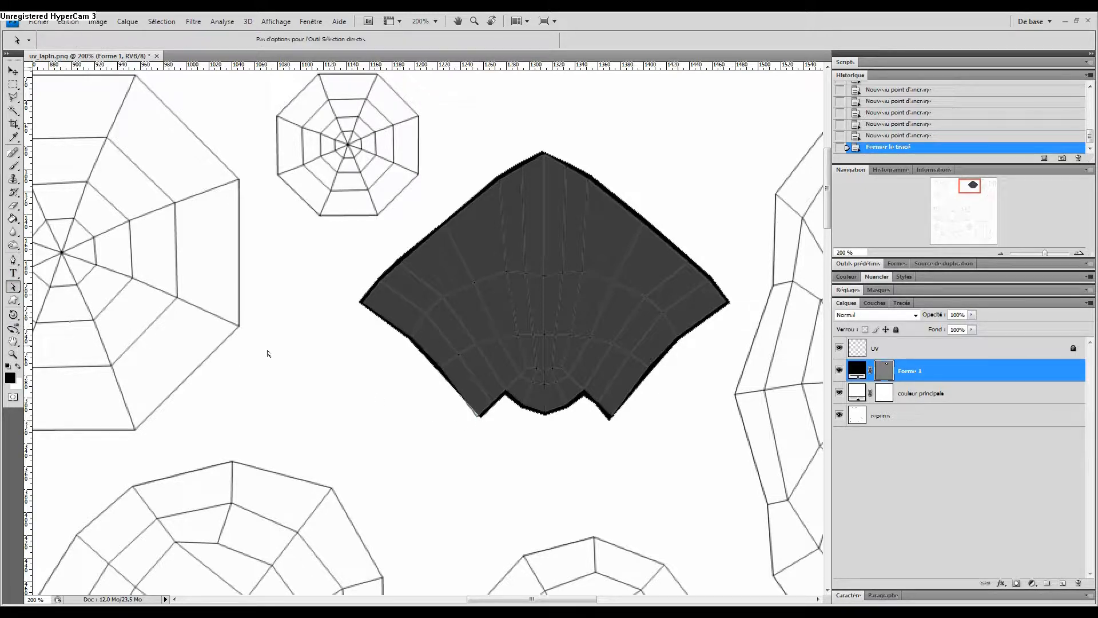
pyautogui.moveTo(482, 419); pyautogui.dragTo(479, 423)
# - Target the Forme 1 vector mask with the Pen tool set to exclude overlapping shape areas
pyautogui.moveTo(681, 345); pyautogui.dragTo(403, 259)
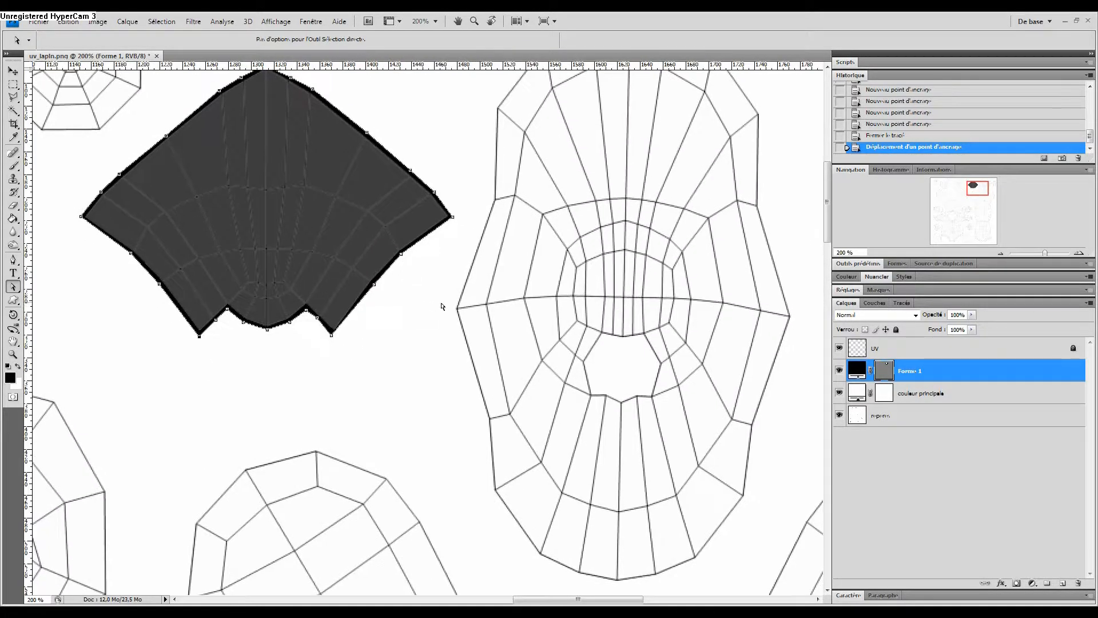
pyautogui.press('z')
pyautogui.keyDown('alt'); pyautogui.click(457, 303); pyautogui.keyUp('alt')
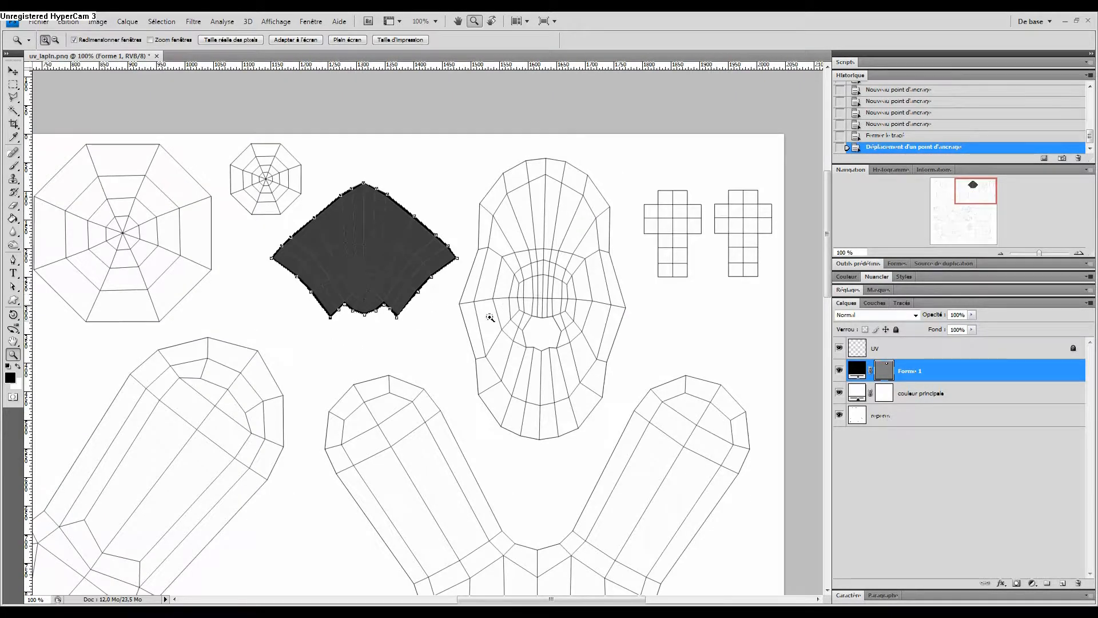
pyautogui.click(13, 260)
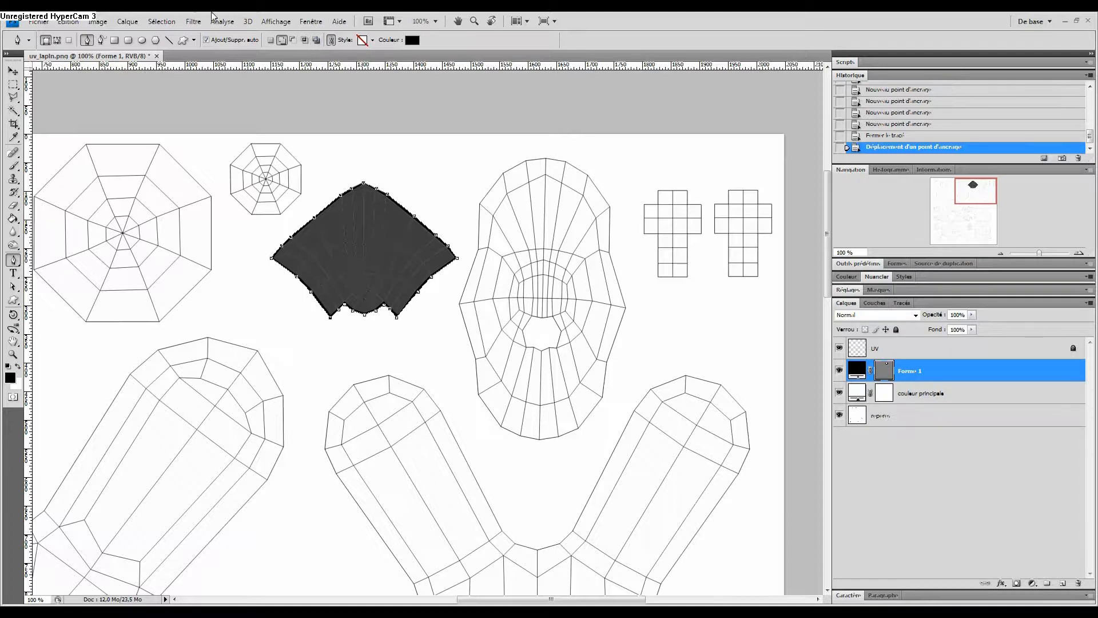
pyautogui.click(315, 40)
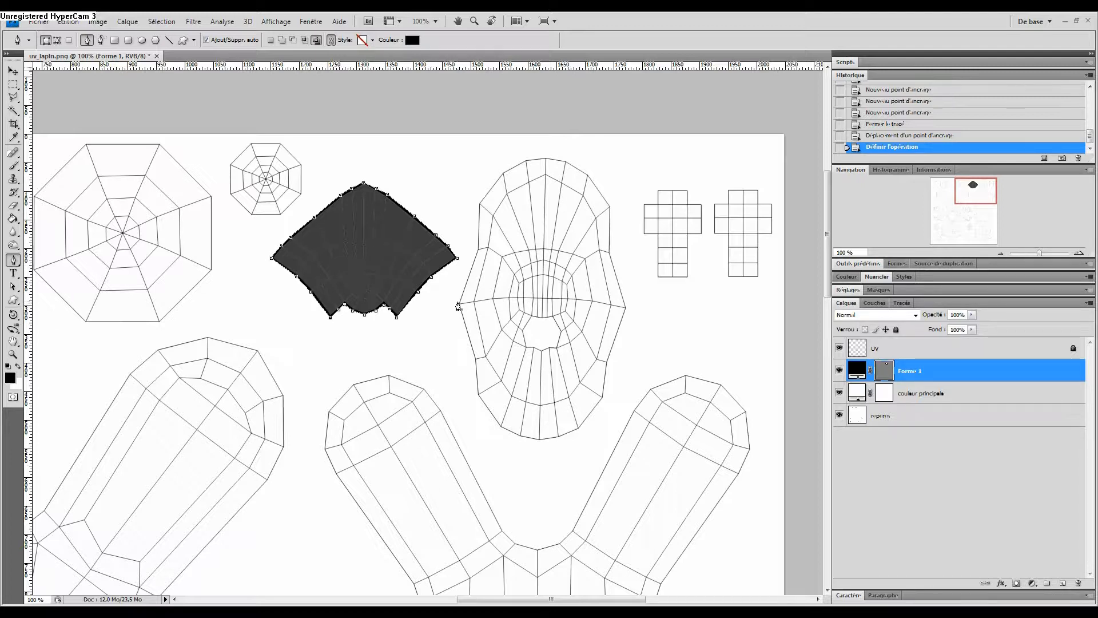
pyautogui.click(457, 302)
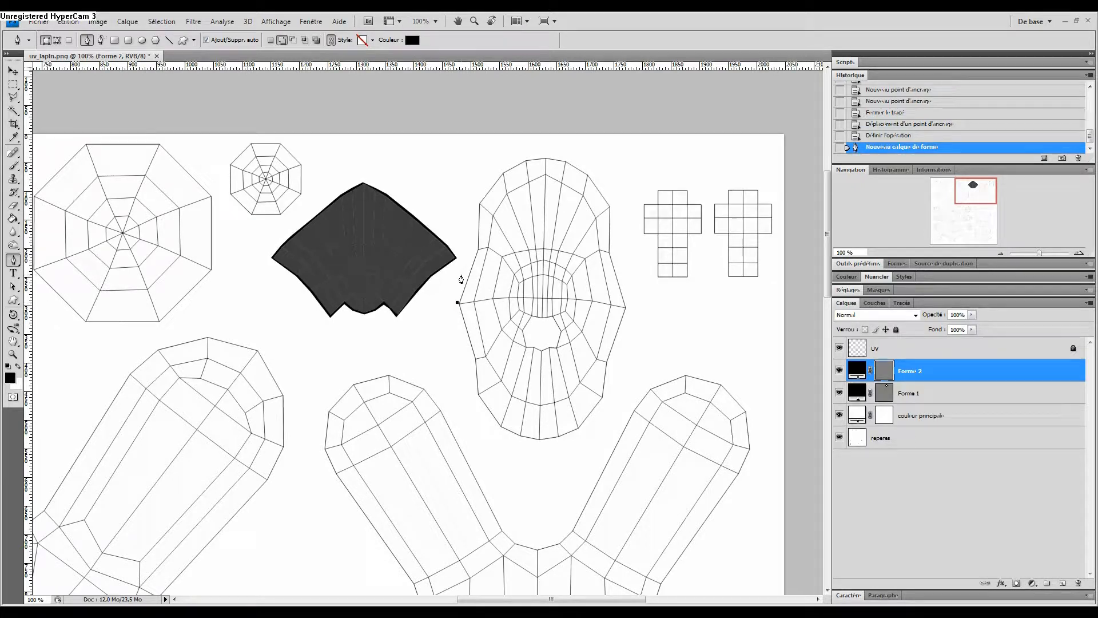
pyautogui.hotkey('ctrl', 'z')
pyautogui.click(885, 374)
pyautogui.click(885, 374)
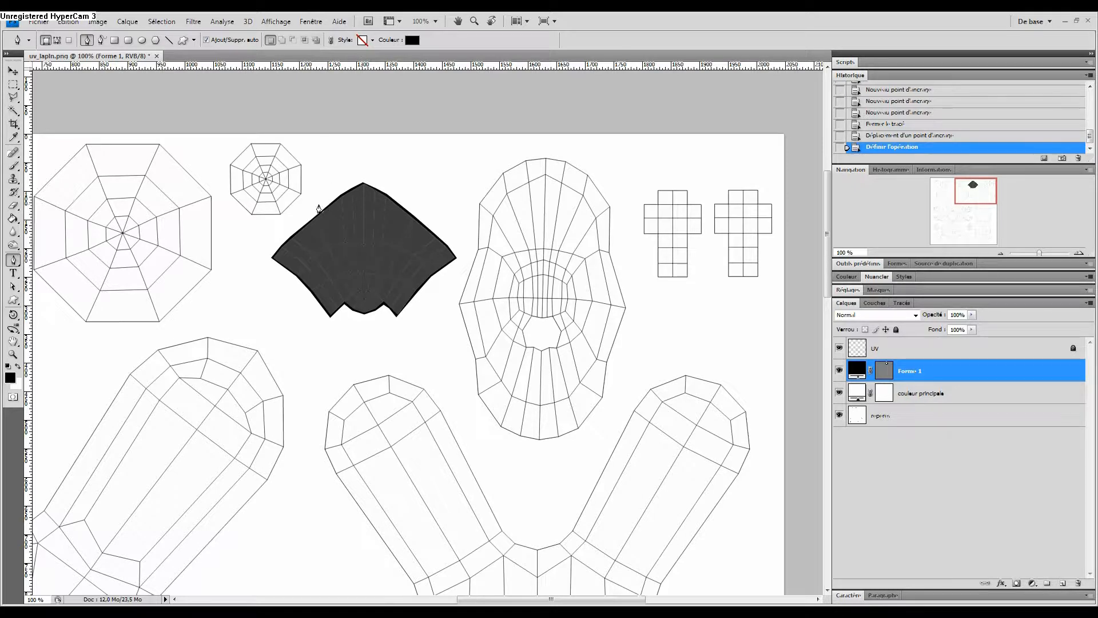
pyautogui.click(886, 372)
pyautogui.click(316, 39)
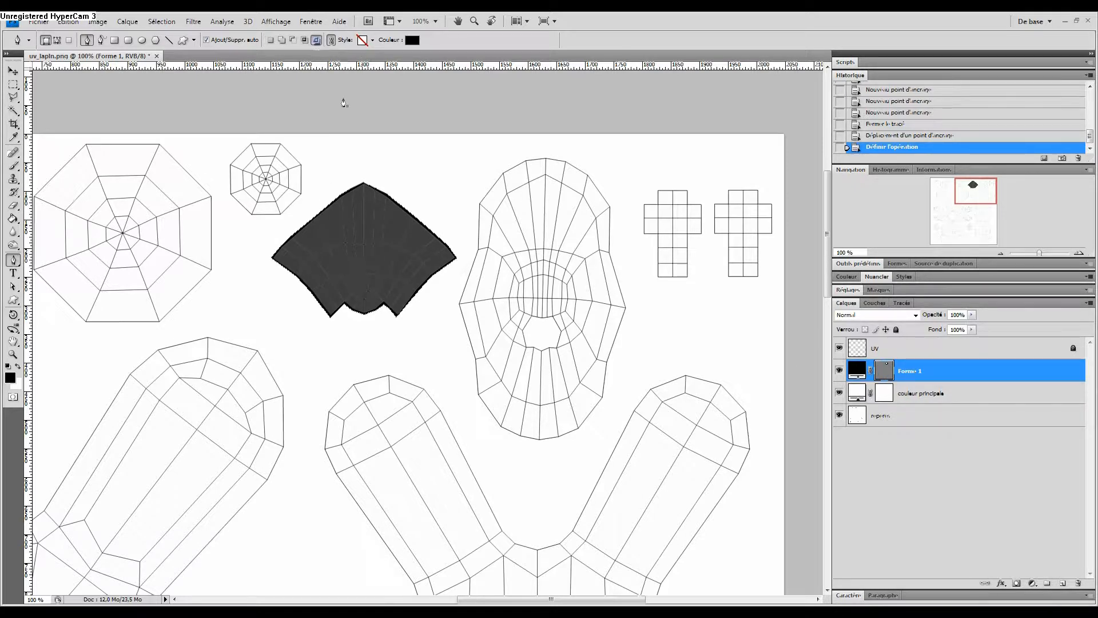
# - Trace the upper half of the tall oval UV piece in Forme 1, from its left tip over to its right tip
pyautogui.click(457, 309)
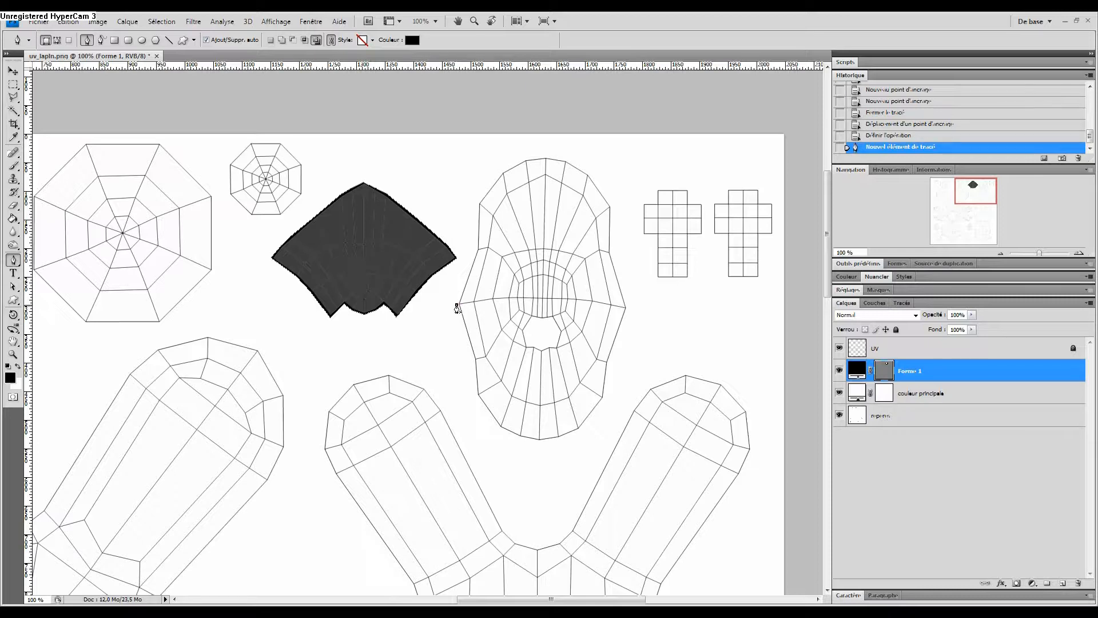
pyautogui.click(475, 250)
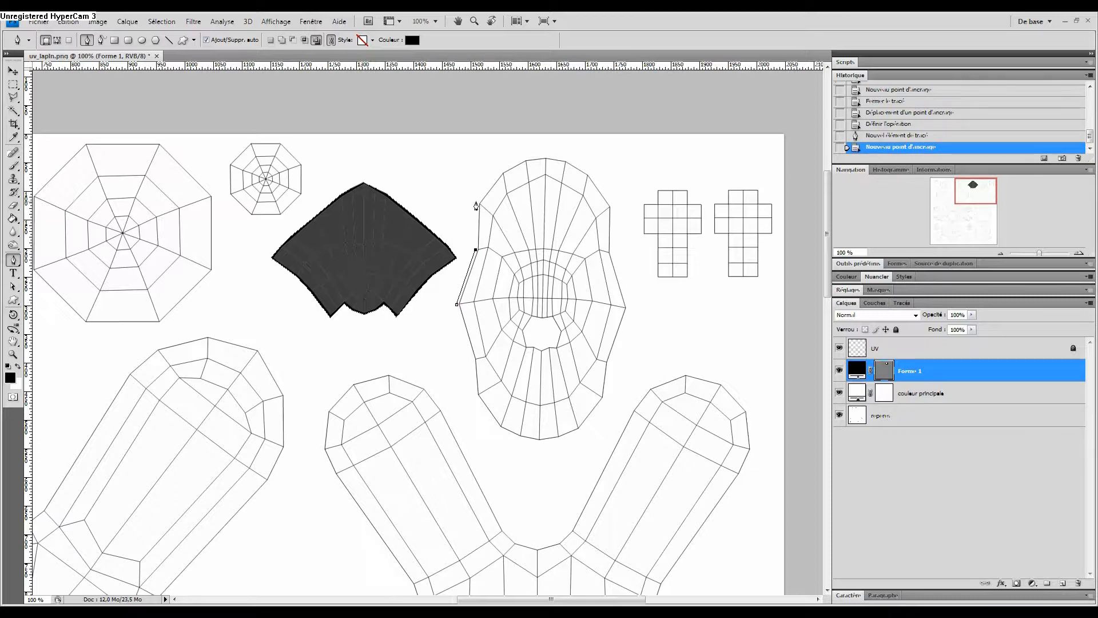
pyautogui.click(476, 201)
pyautogui.click(503, 171)
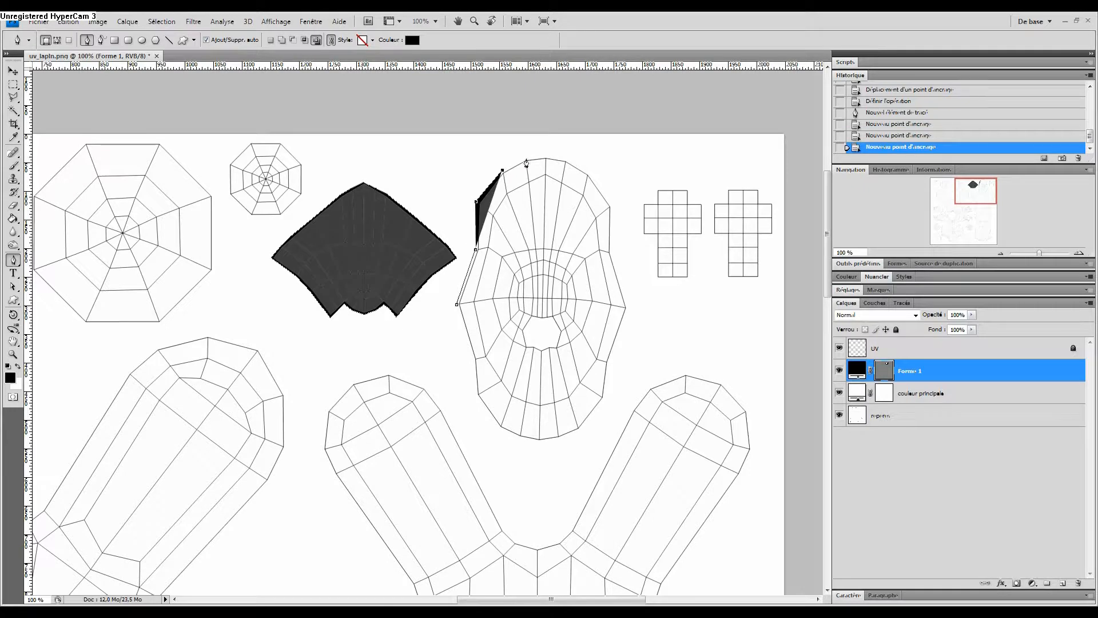
pyautogui.click(526, 158)
pyautogui.click(544, 156)
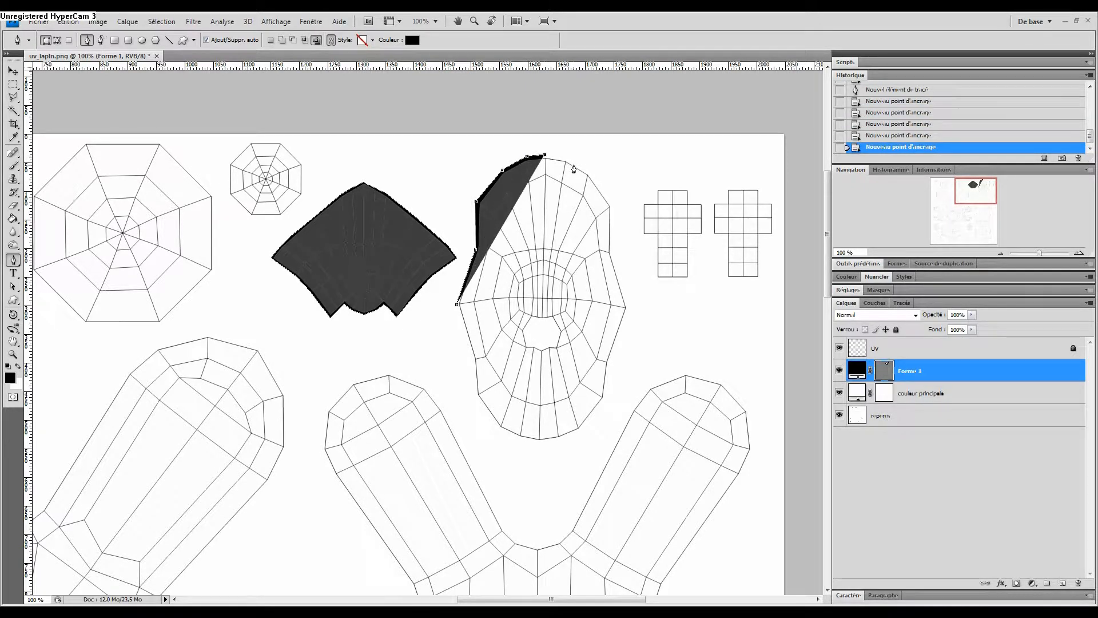
pyautogui.click(566, 157)
pyautogui.click(589, 172)
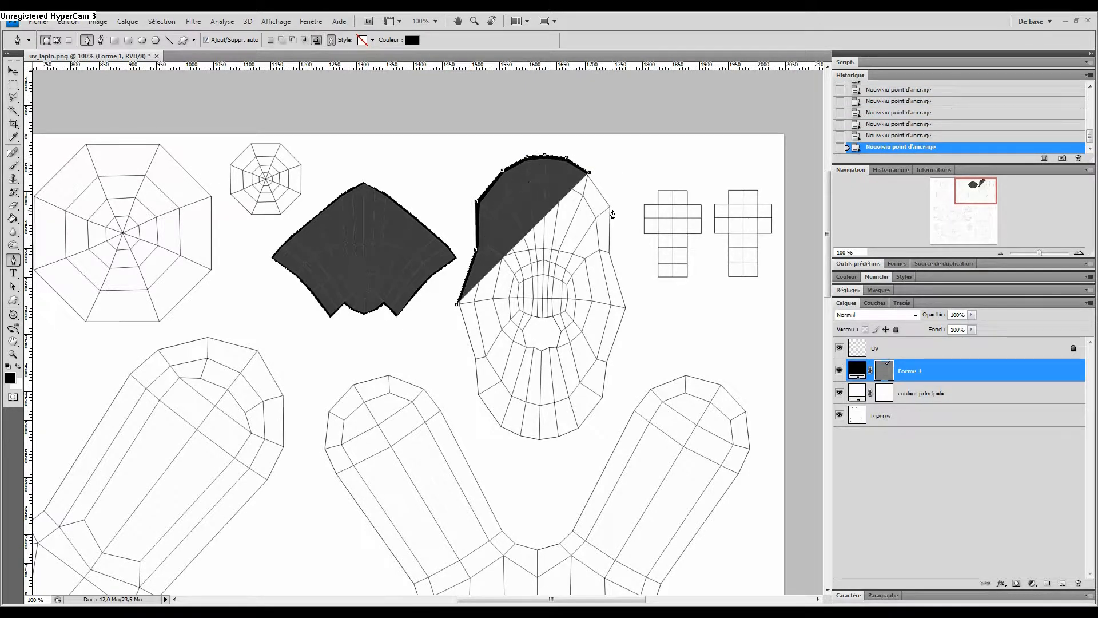
pyautogui.click(613, 205)
pyautogui.click(614, 250)
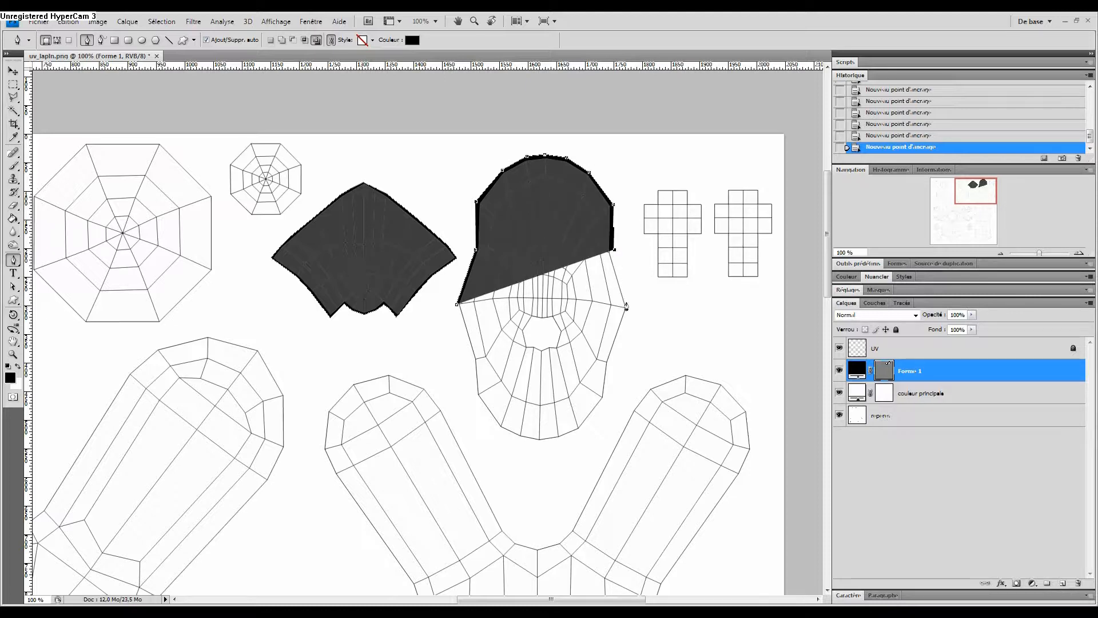
pyautogui.click(628, 309)
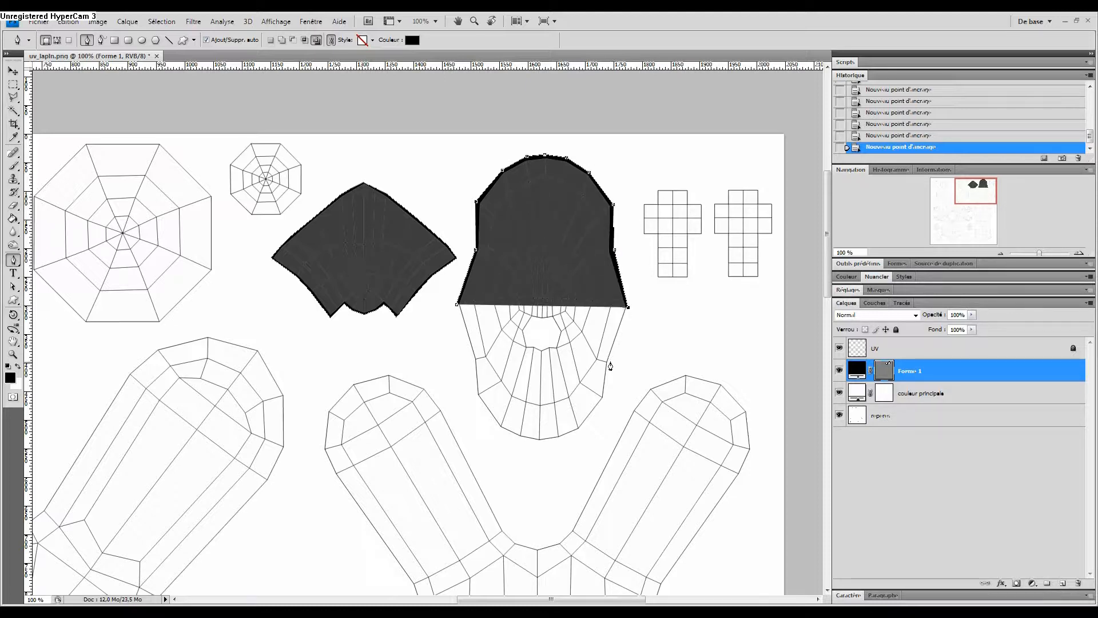
# - Trace the lower half of the oval UV piece from its right tip and close the shape at the left tip
pyautogui.click(610, 362)
pyautogui.click(605, 397)
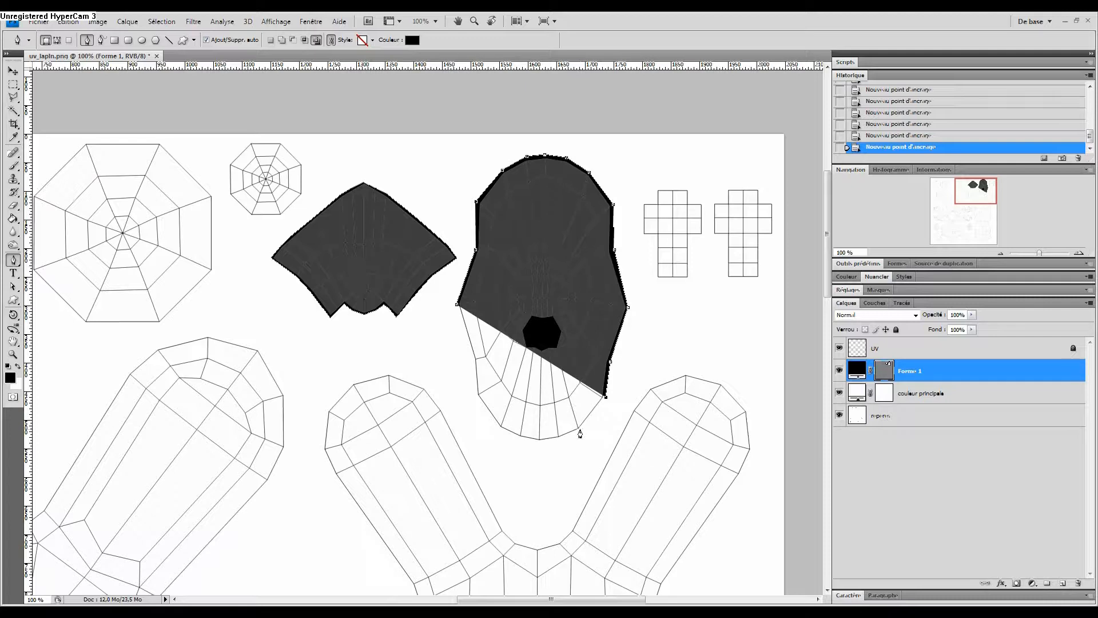
pyautogui.click(580, 431)
pyautogui.click(562, 442)
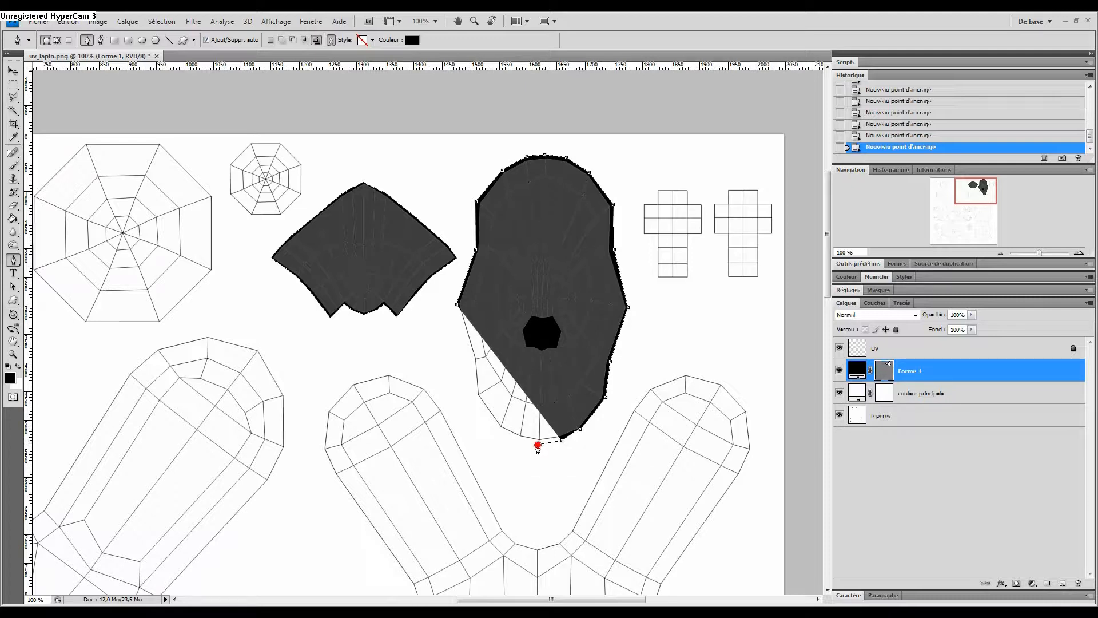
pyautogui.click(538, 445)
pyautogui.click(518, 440)
pyautogui.click(497, 430)
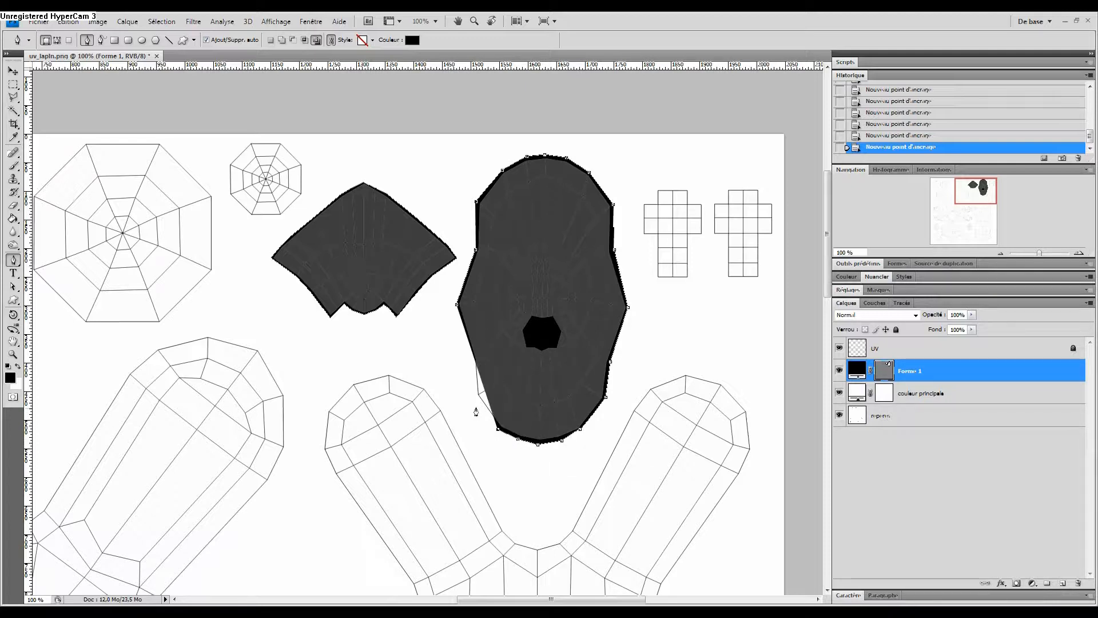
pyautogui.click(473, 397)
pyautogui.click(472, 359)
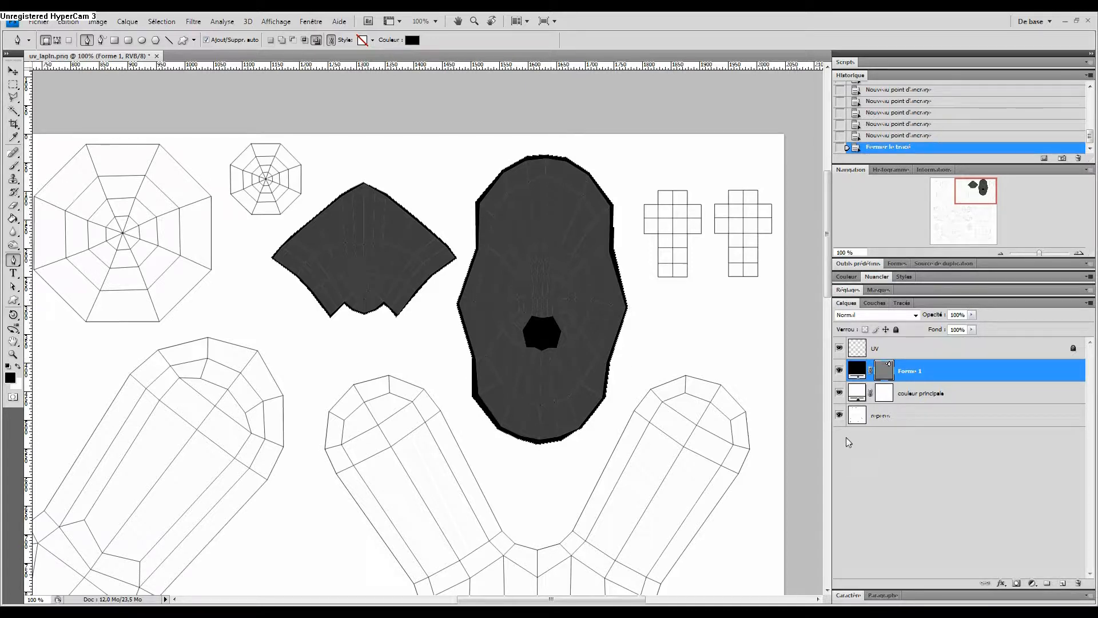
# - Change the fill colour of the Forme 1 layer to pure red (255, 0, 0)
pyautogui.doubleClick(856, 373)
pyautogui.click(836, 450)
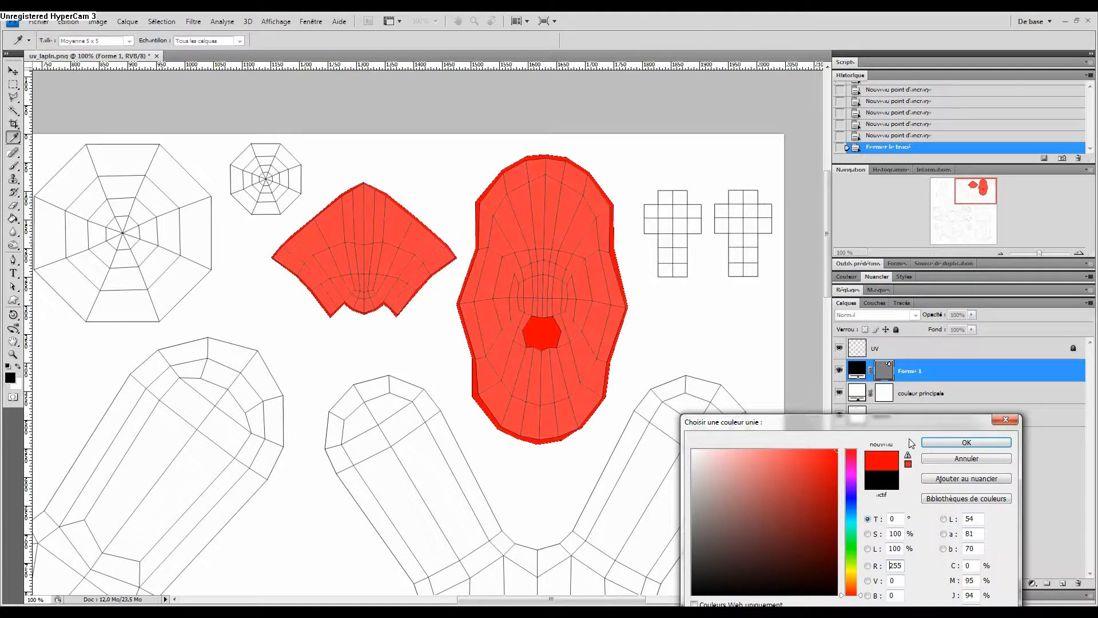
pyautogui.click(934, 450)
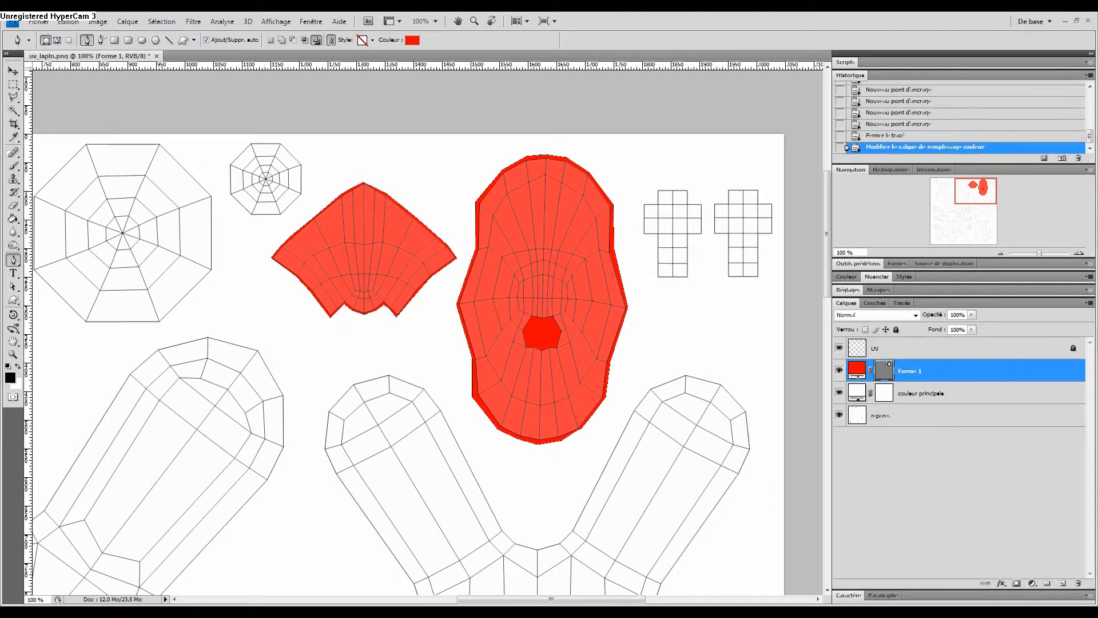
# - Place the lapin-cretin-face-profil image from the project's ref folder into the document
pyautogui.press('z')
pyautogui.hotkey('ctrl', '-')
pyautogui.hotkey('ctrl', '-')
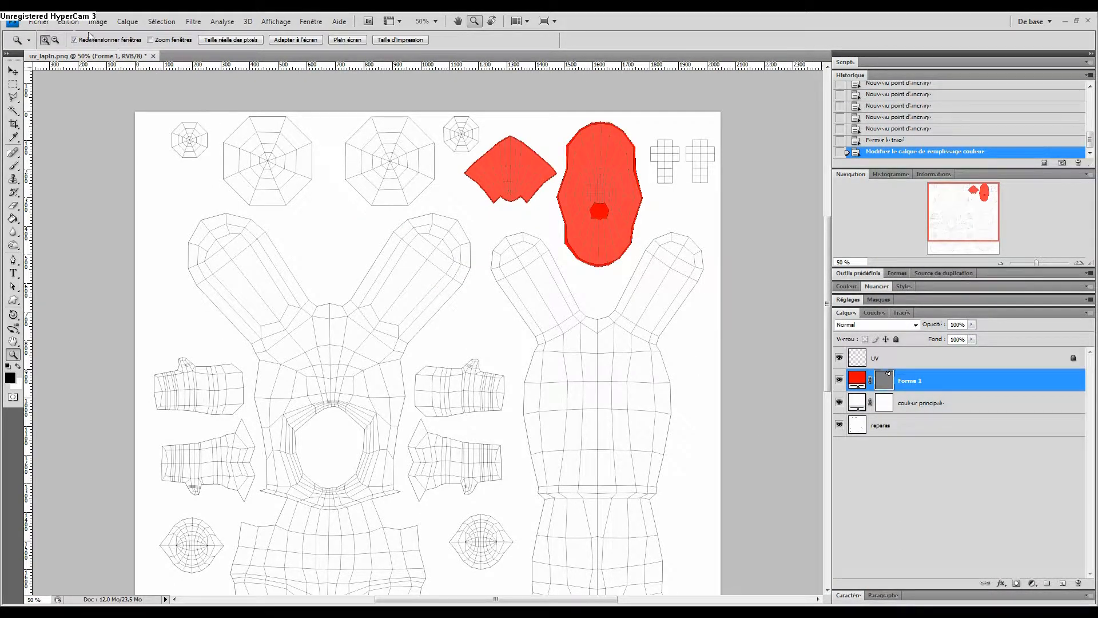
pyautogui.click(43, 23)
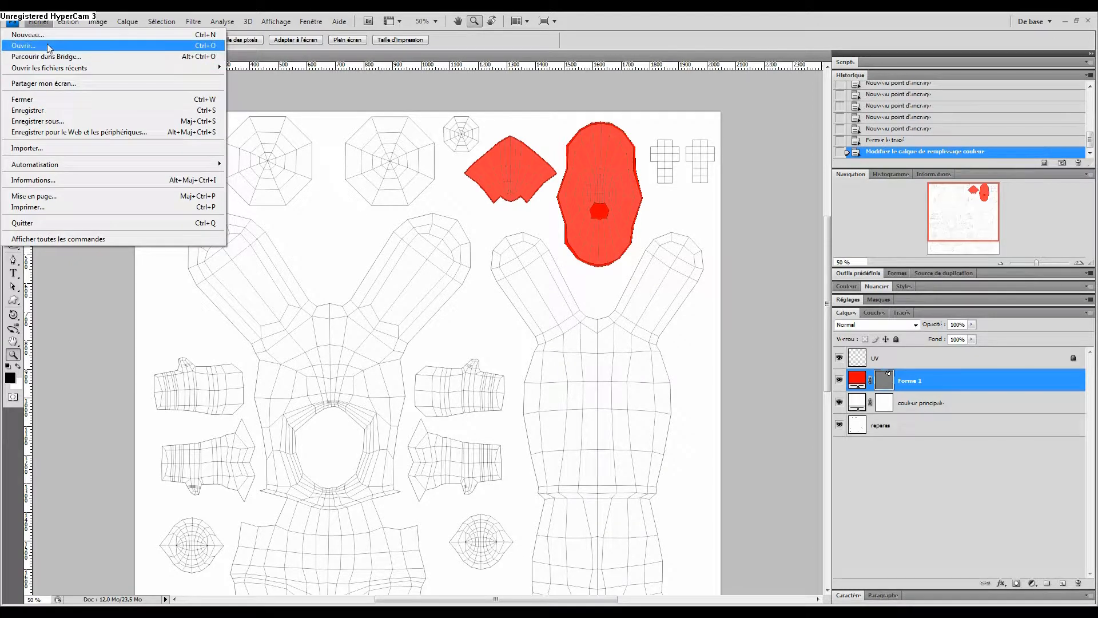
pyautogui.click(60, 149)
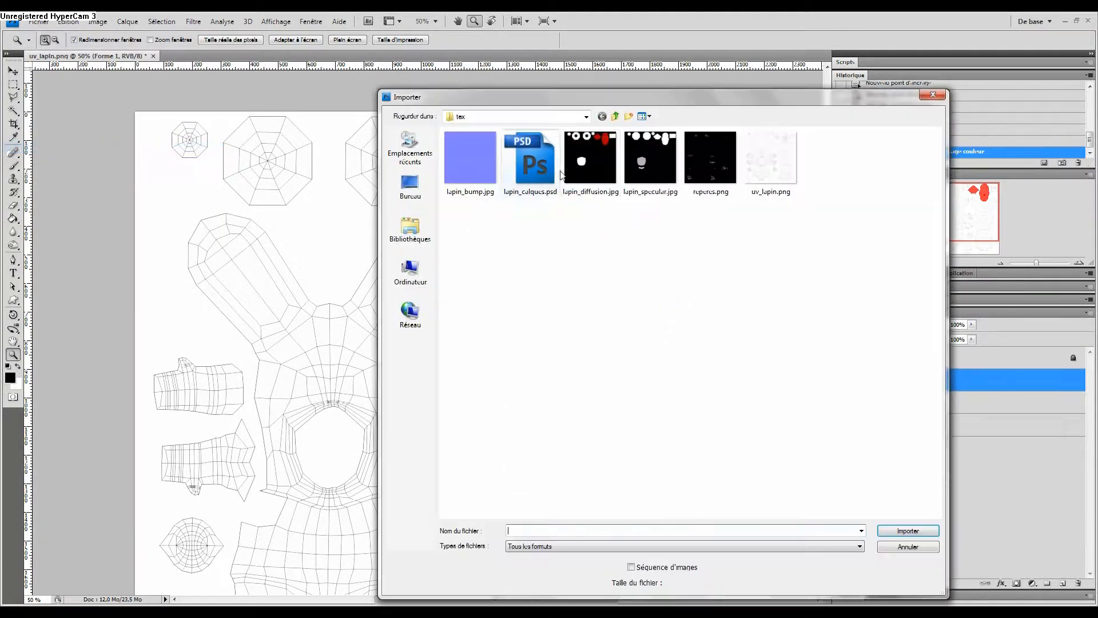
pyautogui.click(615, 116)
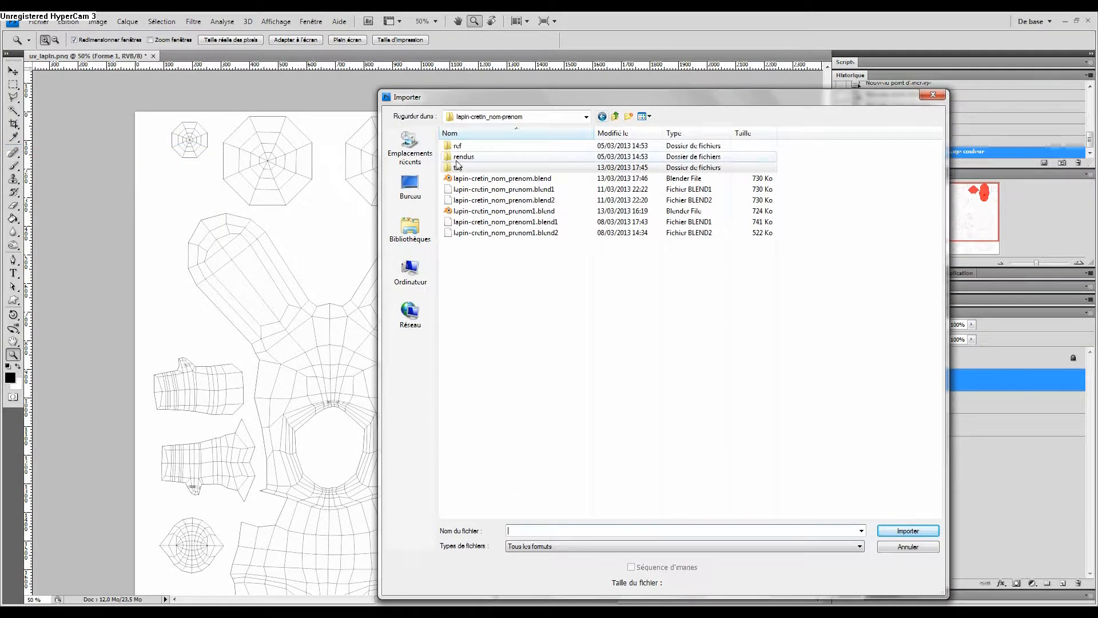
pyautogui.doubleClick(453, 147)
pyautogui.doubleClick(458, 159)
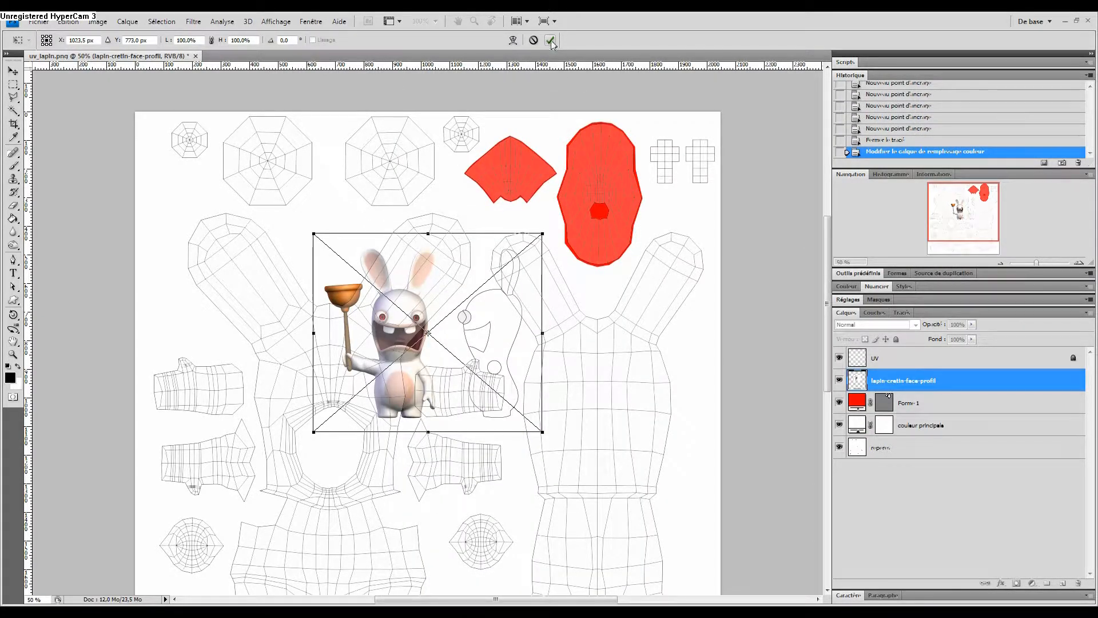
# - Scale the placed rabbit image down proportionally to under half size and position it between the two large ear UV pieces
pyautogui.keyDown('shift'); pyautogui.moveTo(545, 434); pyautogui.dragTo(351, 249); pyautogui.keyUp('shift')
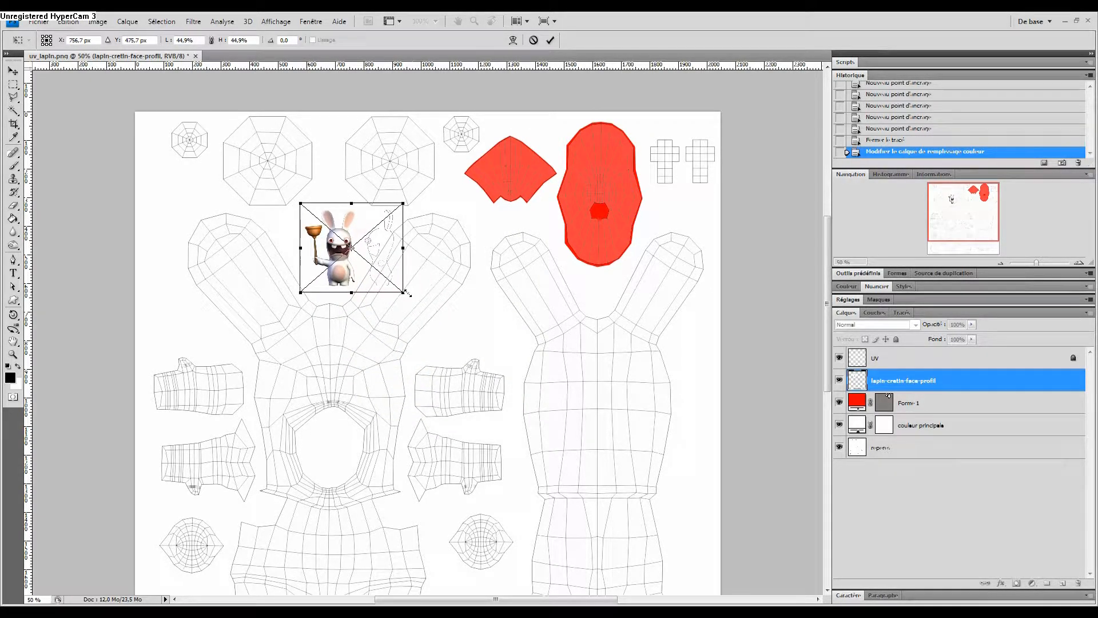
pyautogui.keyDown('shift'); pyautogui.moveTo(405, 293); pyautogui.dragTo(430, 314); pyautogui.keyUp('shift')
pyautogui.moveTo(403, 270); pyautogui.dragTo(392, 262)
pyautogui.click(550, 40)
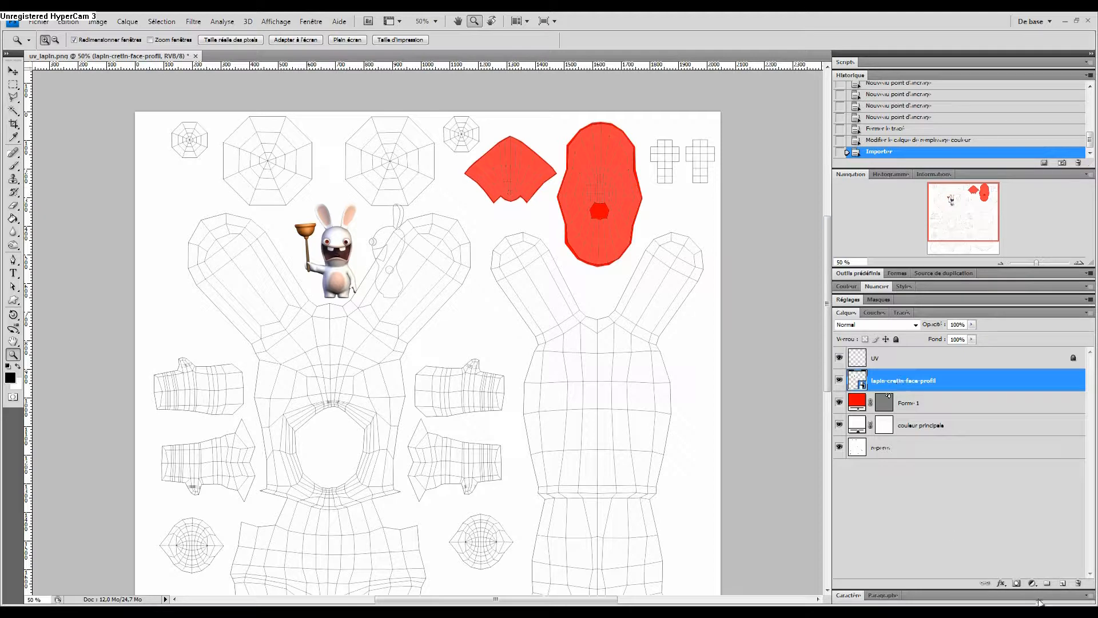
# - Add a layer mask to the lapin-cretin-face-profil layer and paint out the profile line drawing with an enlarged hard brush
pyautogui.click(1018, 582)
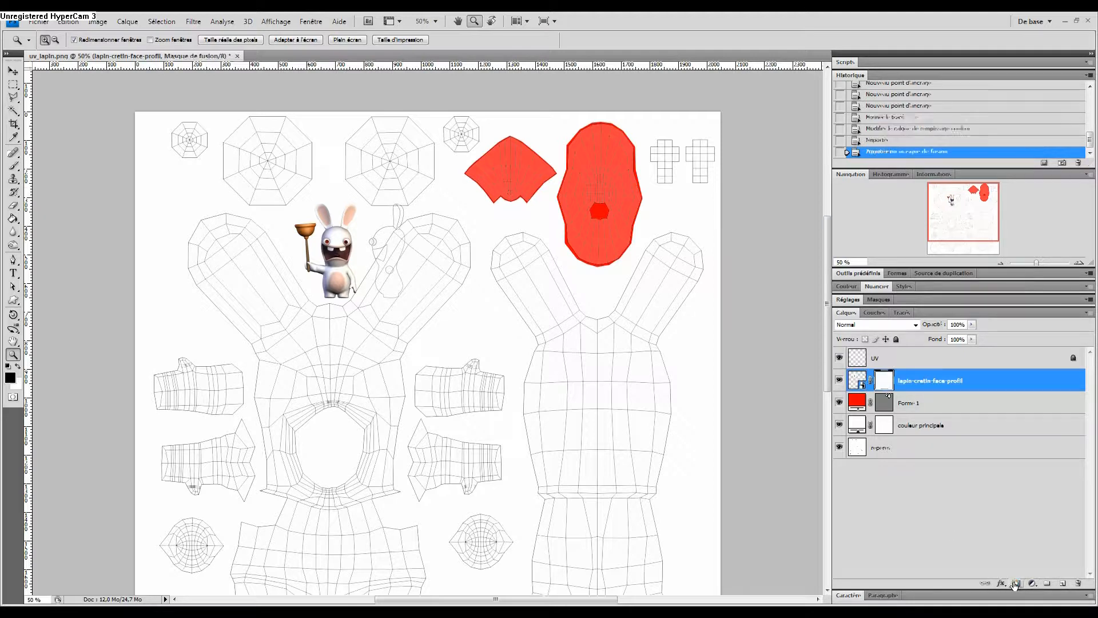
pyautogui.click(392, 260)
pyautogui.click(393, 261)
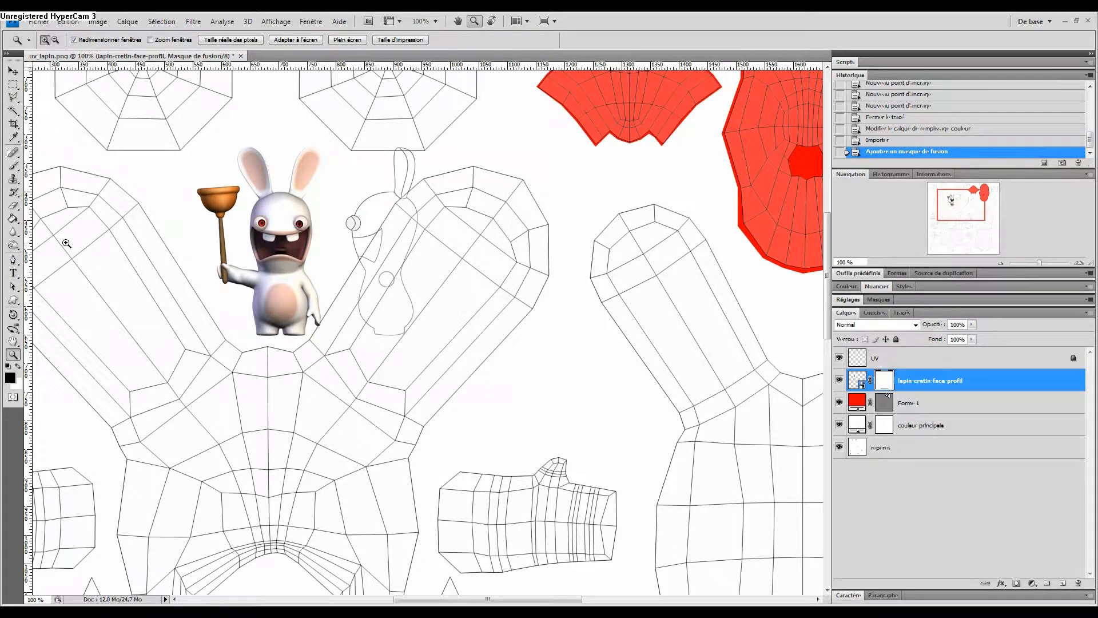
pyautogui.press('b')
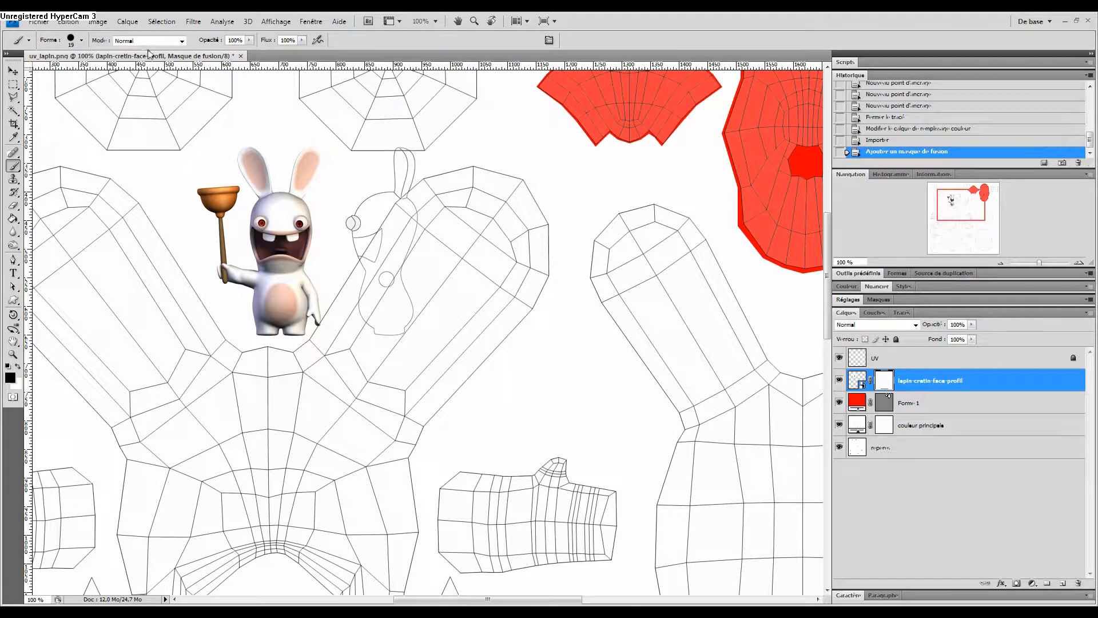
pyautogui.click(83, 40)
pyautogui.moveTo(25, 79); pyautogui.dragTo(50, 79)
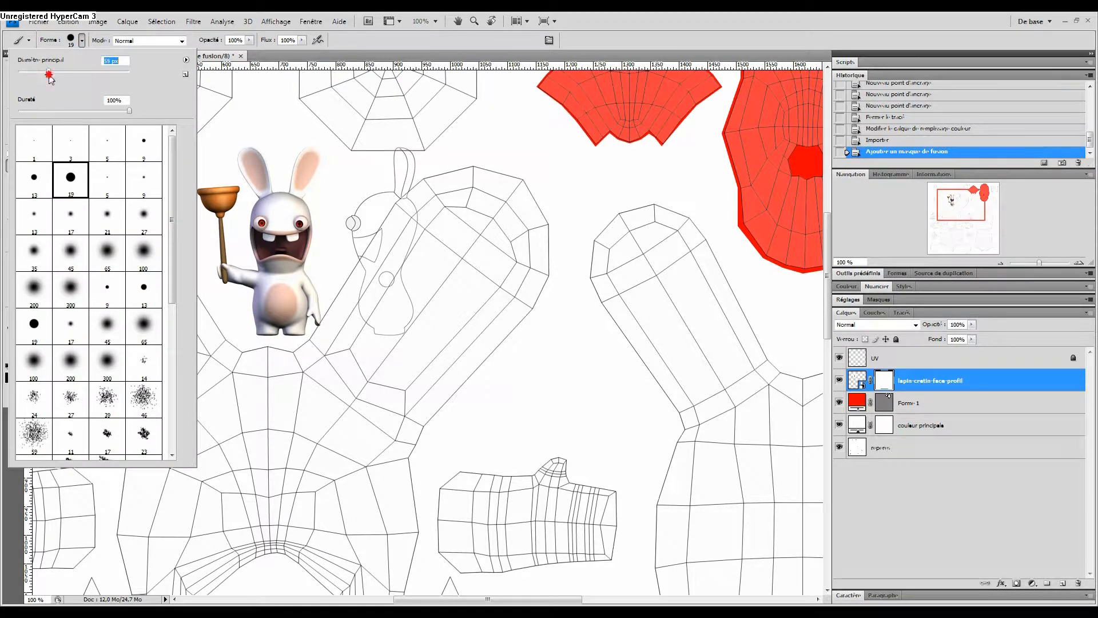
pyautogui.moveTo(364, 237)
pyautogui.mouseDown()
pyautogui.moveTo(364, 271)
pyautogui.moveTo(395, 163)
pyautogui.moveTo(372, 328)
pyautogui.mouseUp()
pyautogui.moveTo(406, 270)
pyautogui.mouseDown()
pyautogui.moveTo(390, 326)
pyautogui.moveTo(354, 271)
pyautogui.moveTo(386, 150)
pyautogui.mouseUp()
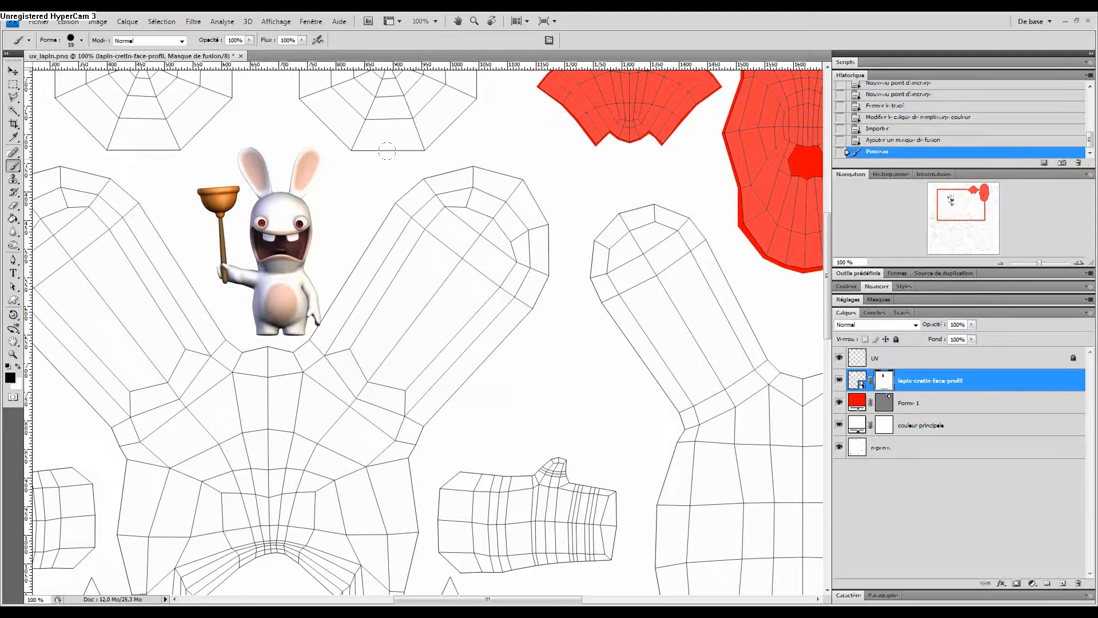
# - Change the fill of the Forme 1 layer to the dark brown sampled from inside the reference rabbit's mouth
pyautogui.moveTo(597, 345); pyautogui.dragTo(492, 413)
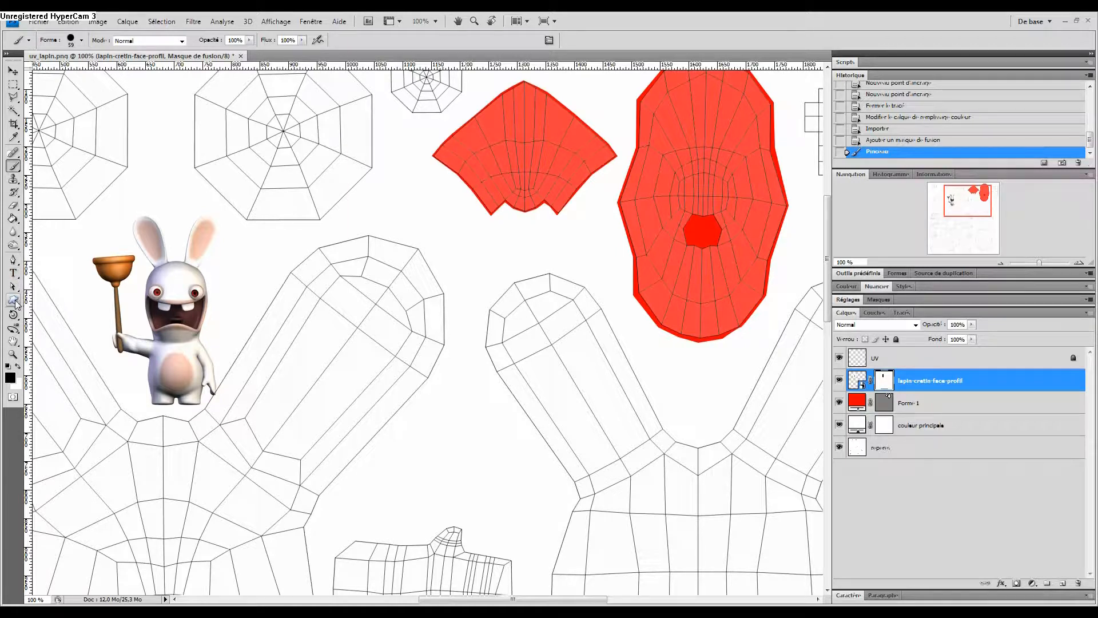
pyautogui.click(13, 260)
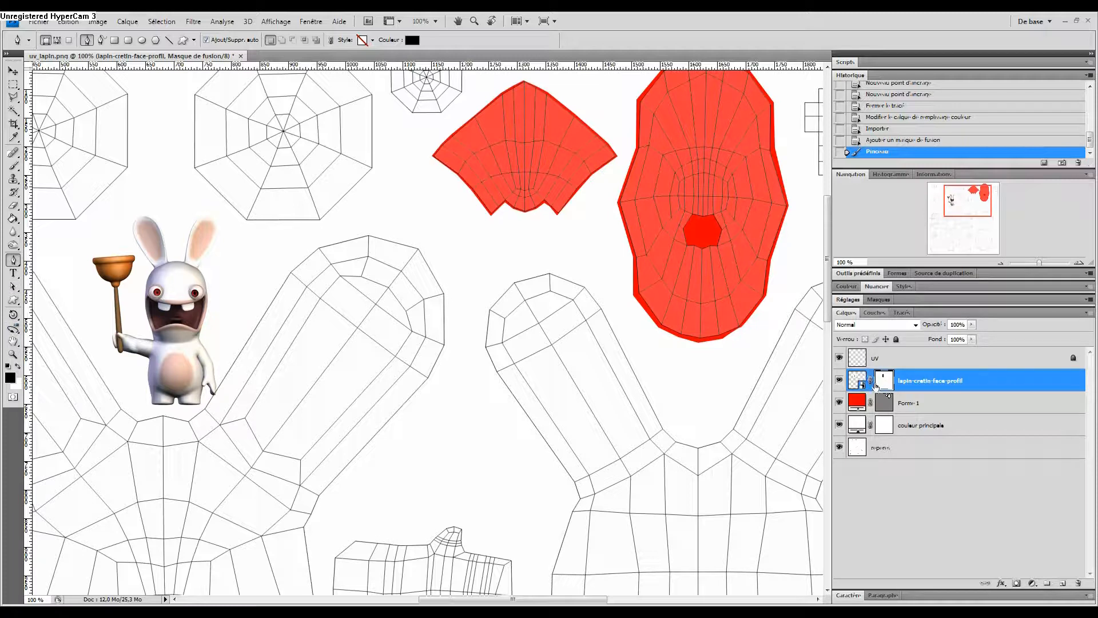
pyautogui.doubleClick(860, 404)
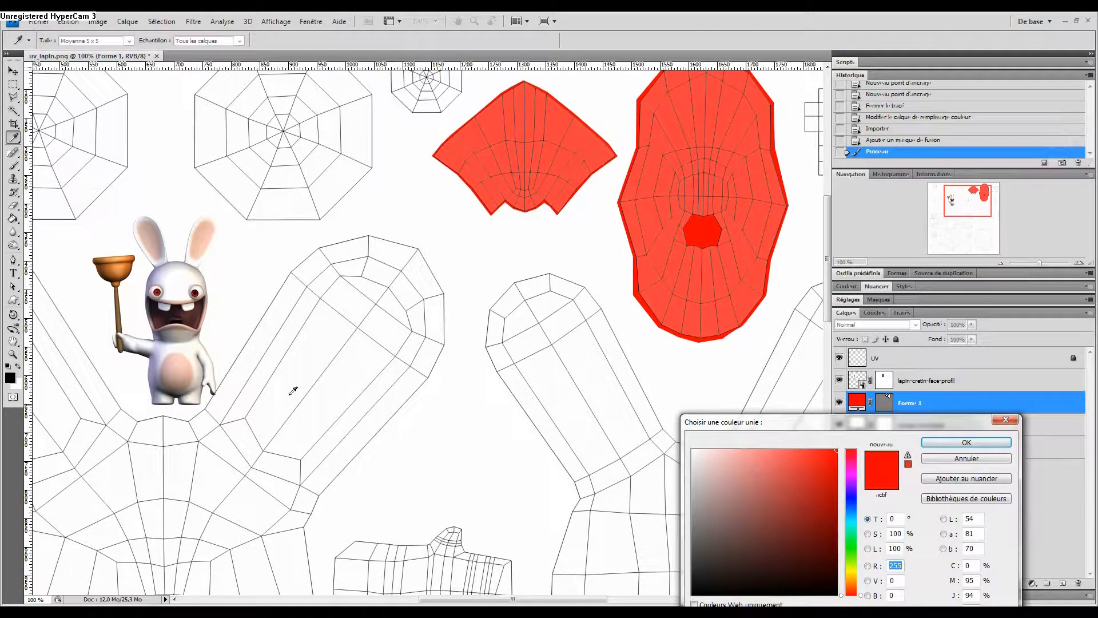
pyautogui.click(191, 317)
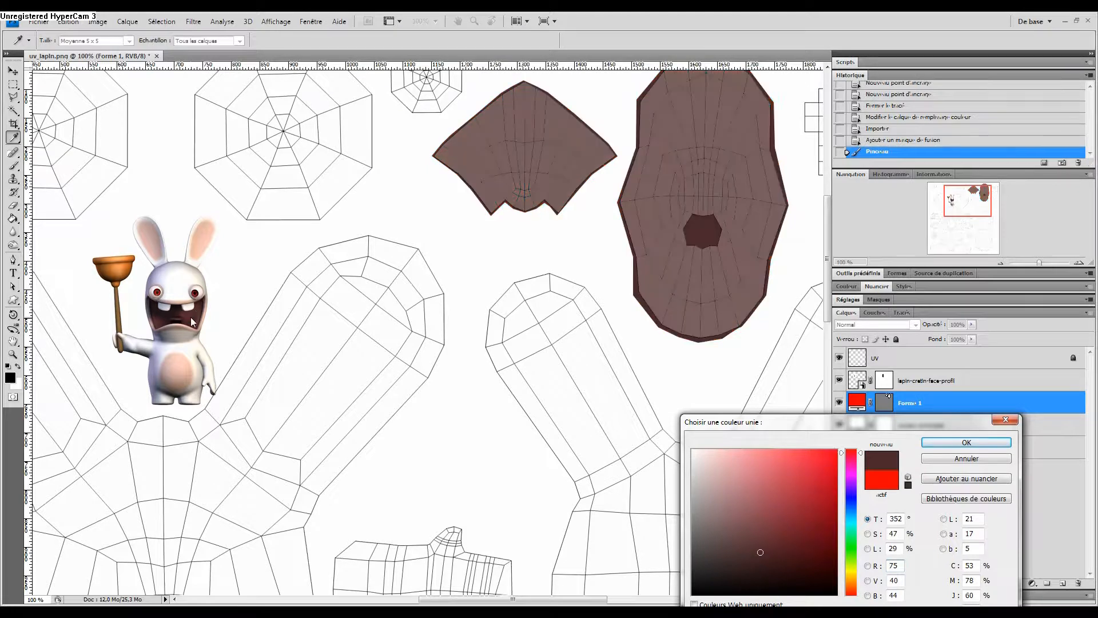
pyautogui.click(157, 325)
pyautogui.click(966, 441)
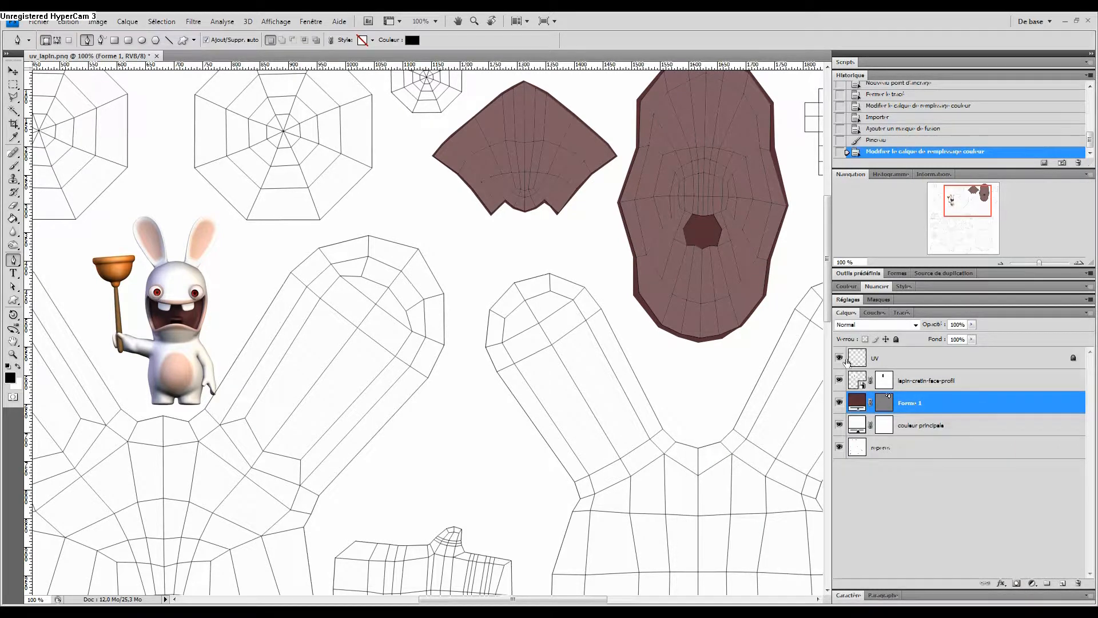
# - Compare the coloured shapes with and without the wireframe by hiding and showing the UV layer
pyautogui.click(840, 358)
pyautogui.click(839, 358)
pyautogui.click(840, 358)
pyautogui.click(839, 358)
pyautogui.click(840, 358)
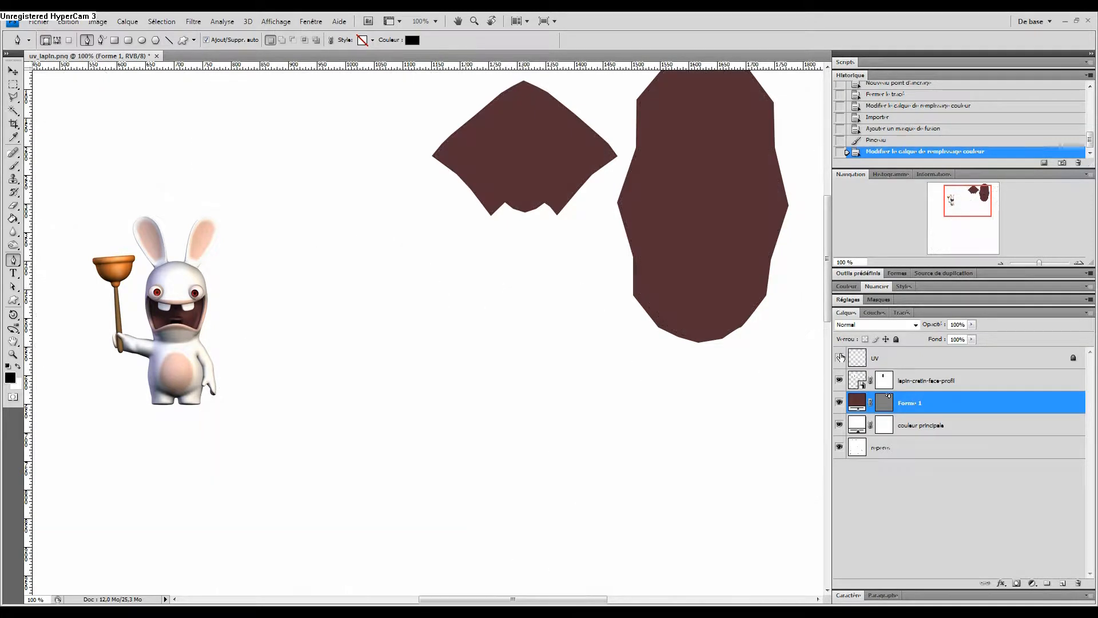
pyautogui.click(840, 358)
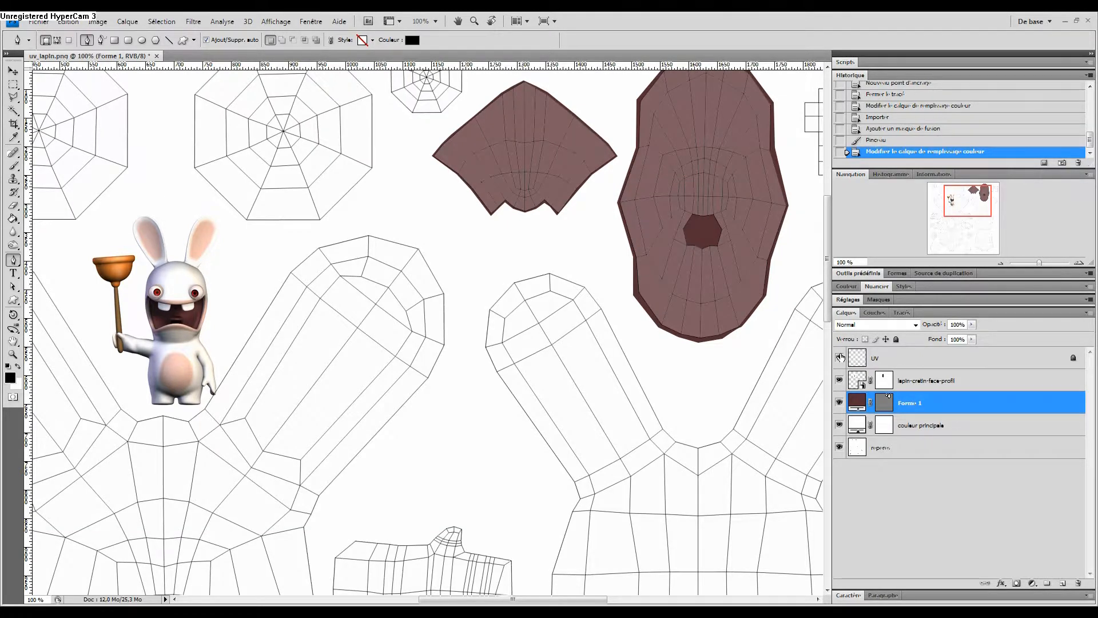
# - Rename the Forme 1 layer as "bouche"
pyautogui.moveTo(548, 395); pyautogui.dragTo(637, 311)
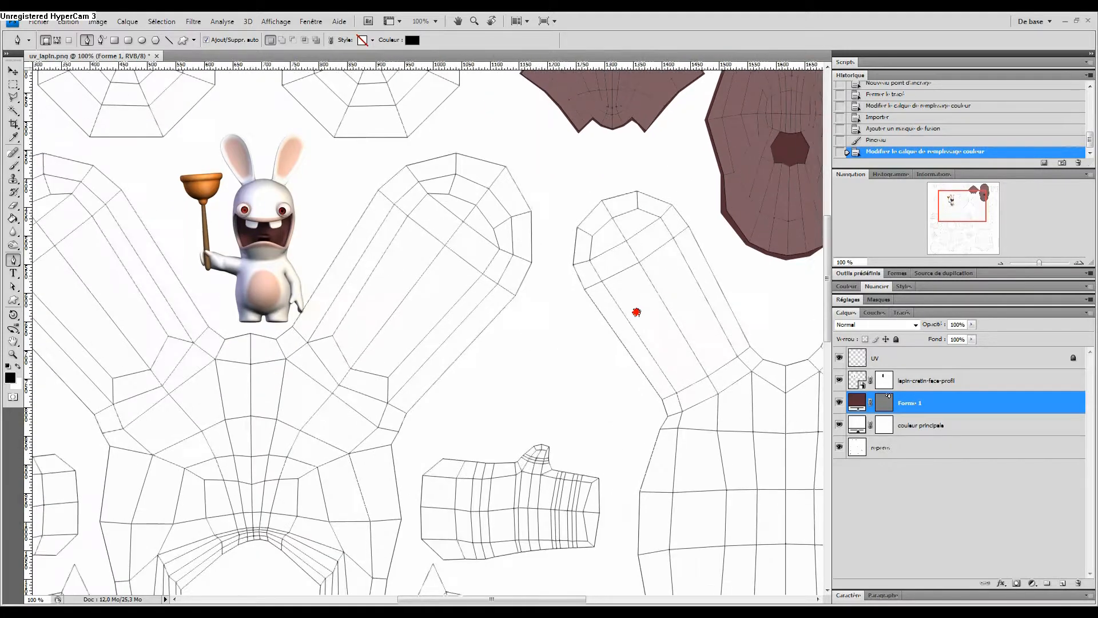
pyautogui.press('z')
pyautogui.keyDown('alt'); pyautogui.click(590, 341); pyautogui.keyUp('alt')
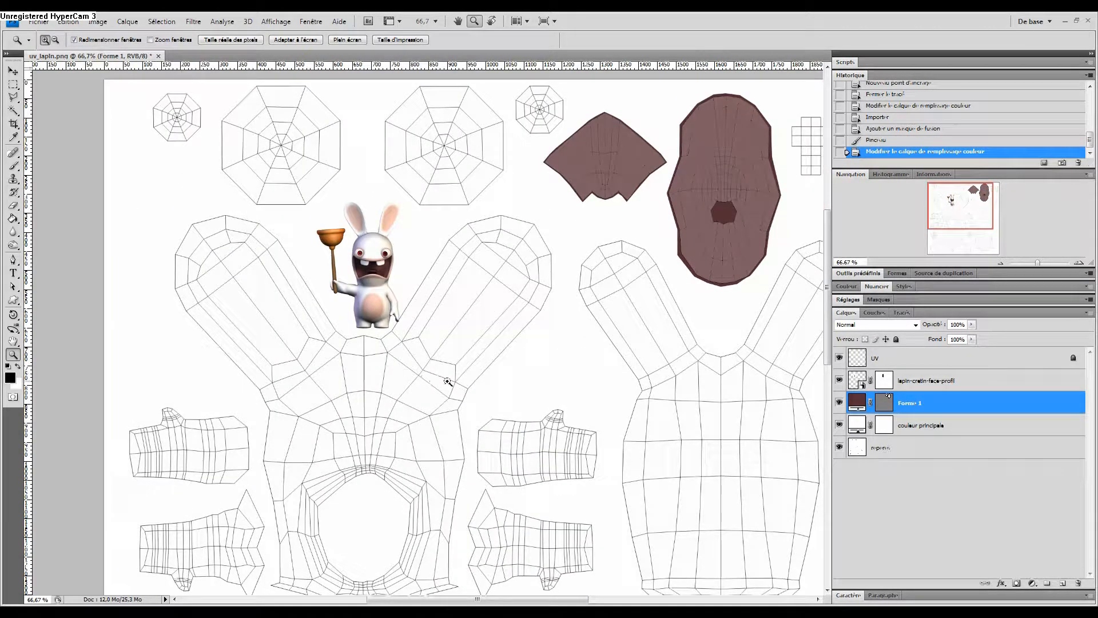
pyautogui.moveTo(449, 395); pyautogui.dragTo(456, 269)
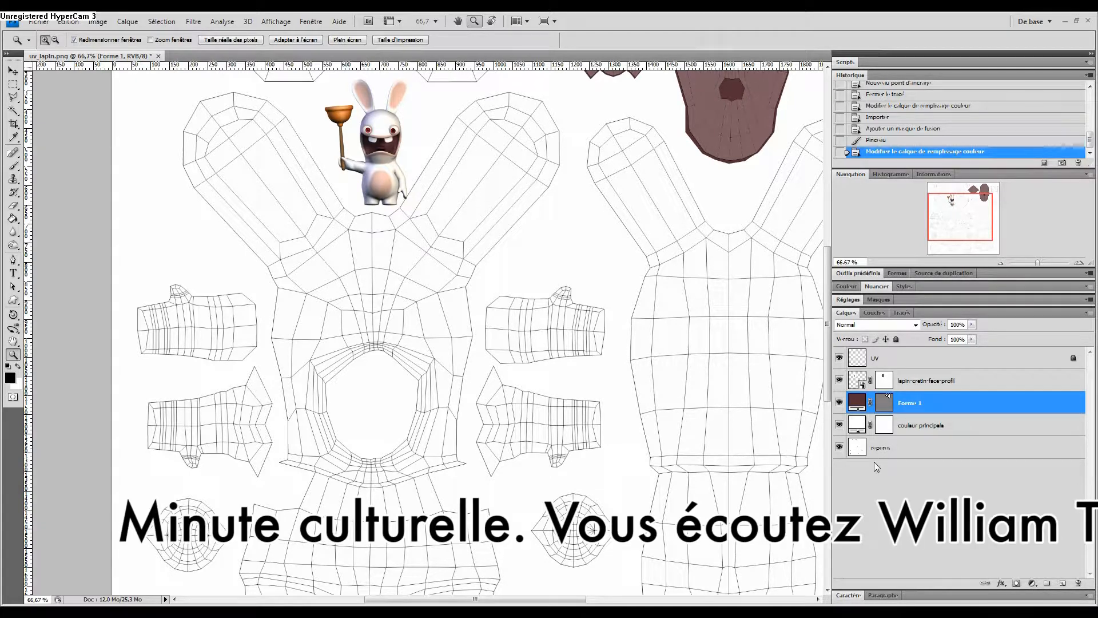
pyautogui.moveTo(207, 567); pyautogui.dragTo(289, 407)
pyautogui.click(289, 408)
pyautogui.doubleClick(912, 402)
pyautogui.write('bouche')
pyautogui.press('Return')
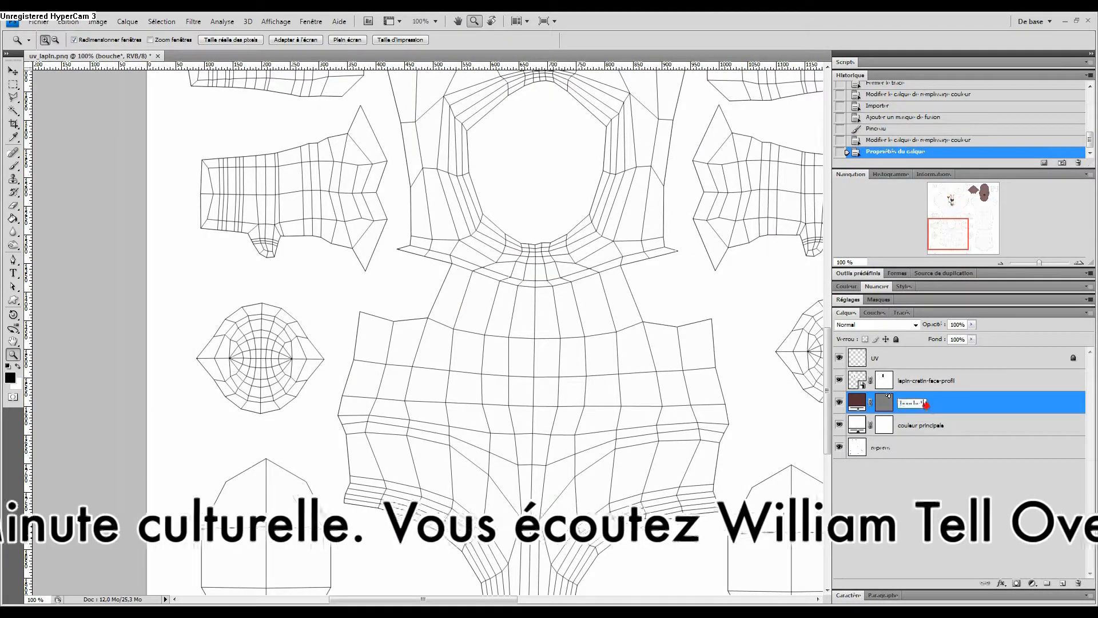
# - Start a new black Pen shape layer and trace the left half of the leftmost eye-shaped UV piece from bottom to top
pyautogui.press('p')
pyautogui.click(262, 413)
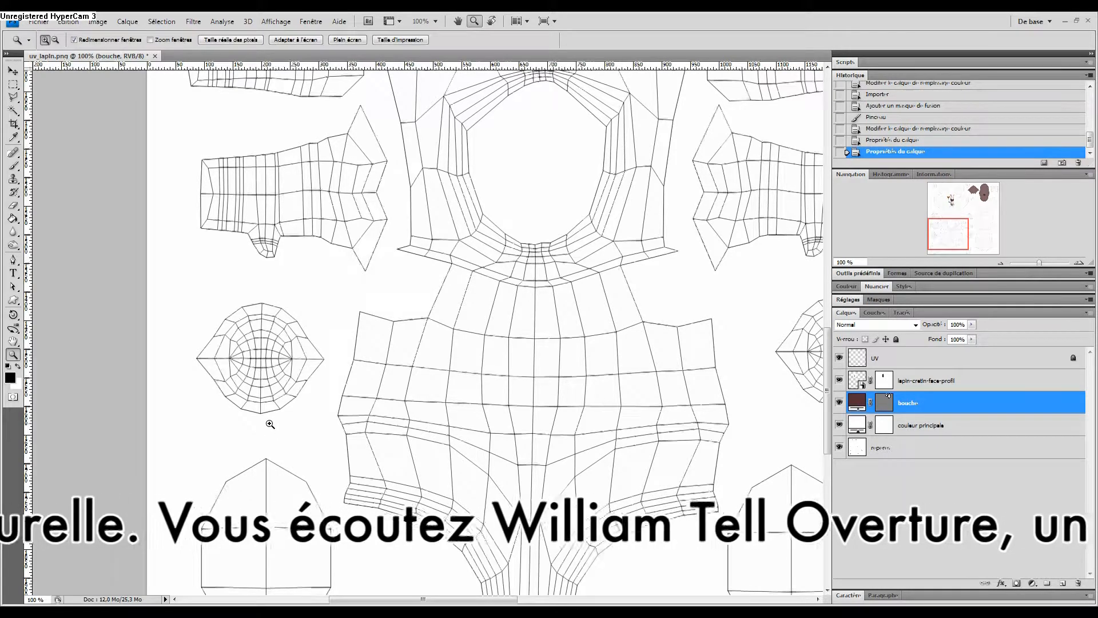
pyautogui.keyDown('alt'); pyautogui.scroll(2, 270, 424); pyautogui.keyUp('alt')
pyautogui.click(278, 451)
pyautogui.click(226, 411)
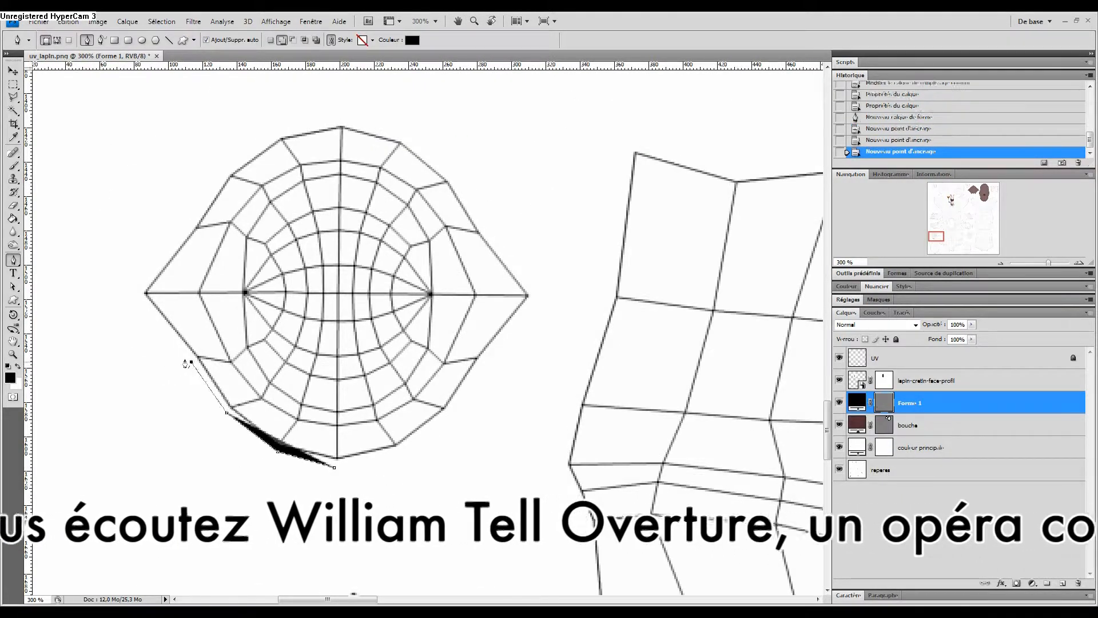
pyautogui.click(191, 361)
pyautogui.click(139, 297)
pyautogui.click(189, 225)
pyautogui.click(227, 170)
pyautogui.click(343, 118)
# - Trace the right half of the leftmost eye-shaped UV piece past its right tip and close the shape at the bottom
pyautogui.click(405, 138)
pyautogui.click(454, 179)
pyautogui.click(473, 235)
pyautogui.click(527, 295)
pyautogui.click(478, 359)
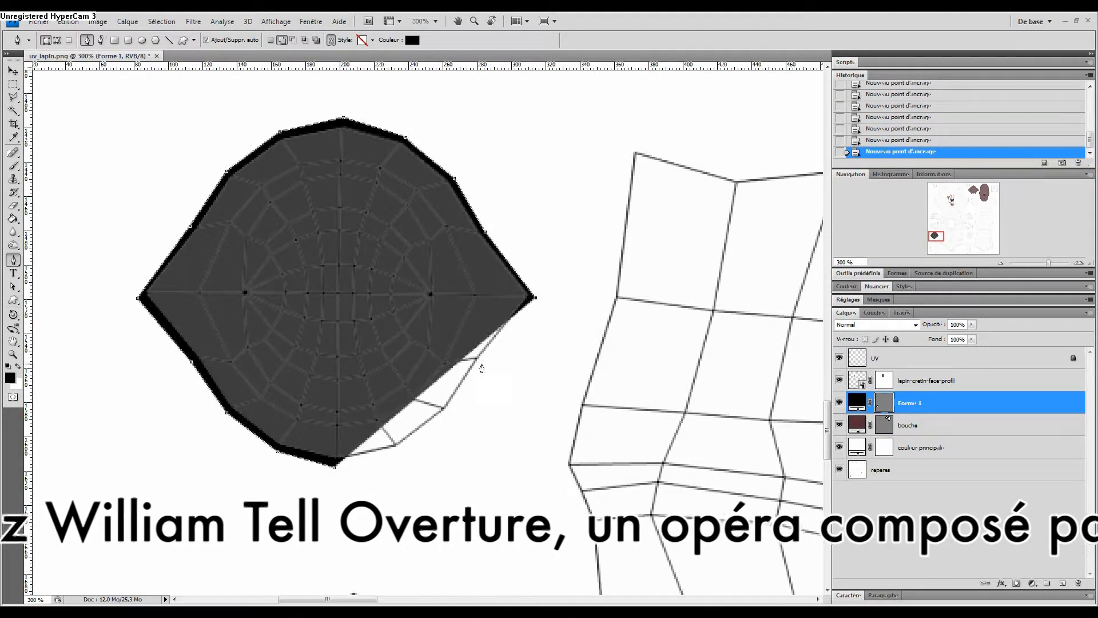
pyautogui.click(443, 407)
pyautogui.click(394, 445)
pyautogui.click(334, 466)
# - Trace the left half of the matching eye-shaped UV piece near the layout's centre, from bottom to top, in a new shape layer
pyautogui.moveTo(690, 436); pyautogui.dragTo(217, 331)
pyautogui.keyDown('alt'); pyautogui.scroll(-3, 218, 332); pyautogui.keyUp('alt')
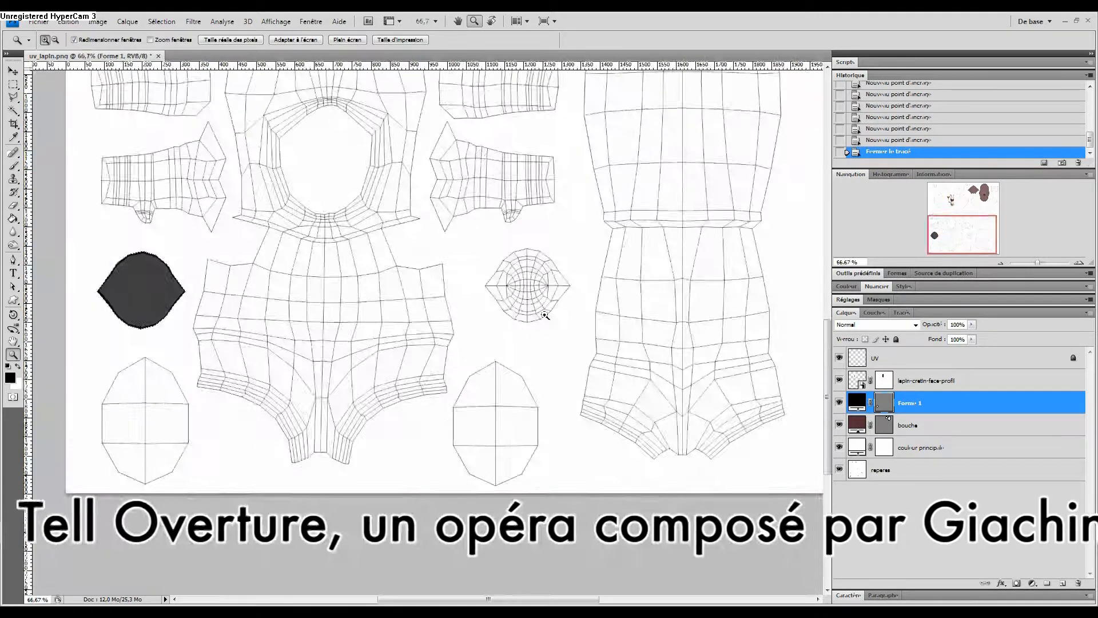
pyautogui.keyDown('alt'); pyautogui.scroll(4, 543, 314); pyautogui.keyUp('alt')
pyautogui.click(462, 550)
pyautogui.click(373, 526)
pyautogui.click(313, 475)
pyautogui.click(271, 407)
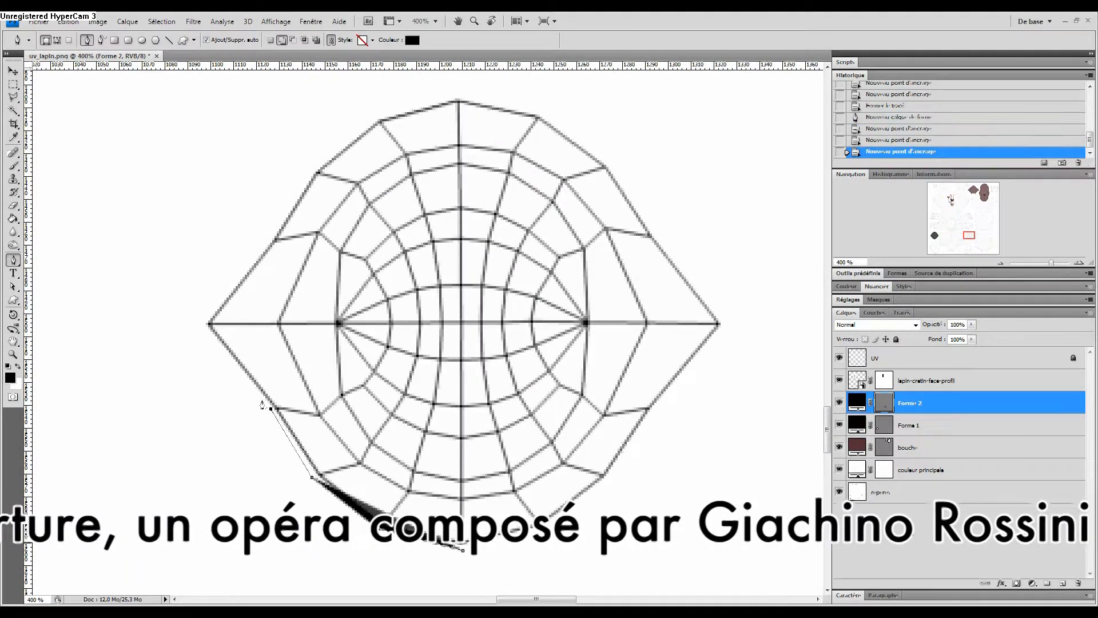
pyautogui.click(200, 324)
pyautogui.click(270, 236)
pyautogui.click(313, 168)
pyautogui.click(375, 116)
pyautogui.click(459, 96)
# - Trace the right half of the second eye-shaped UV piece past its right tip and close the shape at the bottom
pyautogui.click(541, 112)
pyautogui.click(605, 167)
pyautogui.click(649, 234)
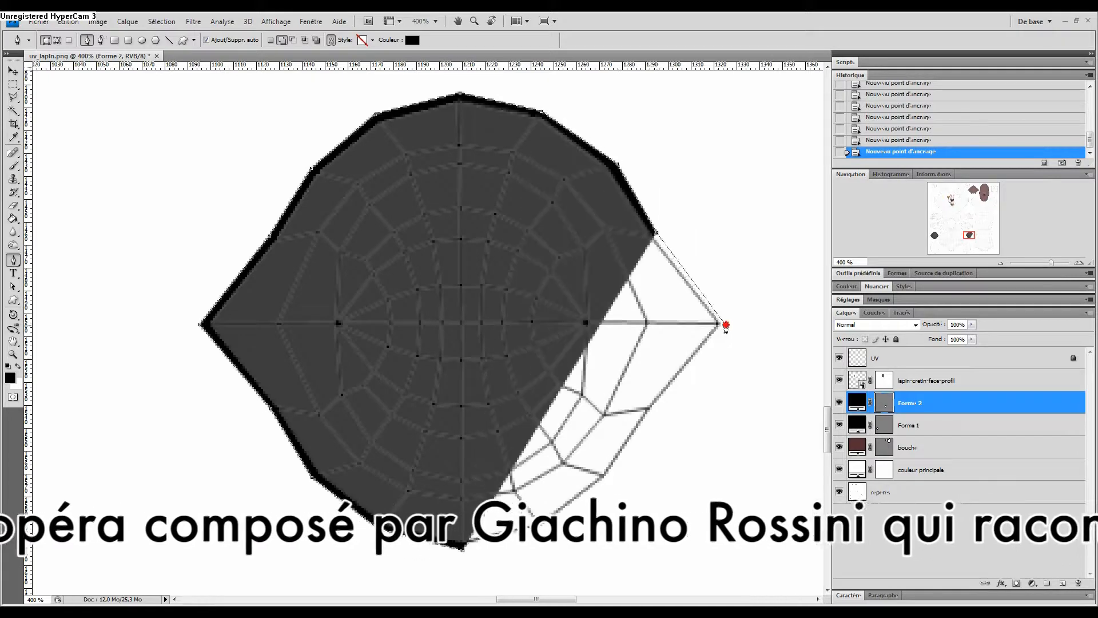
pyautogui.click(719, 325)
pyautogui.click(648, 408)
pyautogui.click(602, 475)
pyautogui.click(538, 524)
pyautogui.click(463, 550)
# - Transfer the Forme 2 path into the Forme 1 shape layer and delete the Forme 2 layer
pyautogui.keyDown('alt'); pyautogui.scroll(-3, 389, 266); pyautogui.keyUp('alt')
pyautogui.keyDown('alt'); pyautogui.click(389, 267); pyautogui.keyUp('alt')
pyautogui.moveTo(228, 91); pyautogui.dragTo(408, 429)
pyautogui.click(294, 159)
pyautogui.moveTo(294, 159); pyautogui.dragTo(356, 288)
pyautogui.keyDown('alt'); pyautogui.click(413, 358); pyautogui.keyUp('alt')
pyautogui.moveTo(425, 562); pyautogui.dragTo(416, 293)
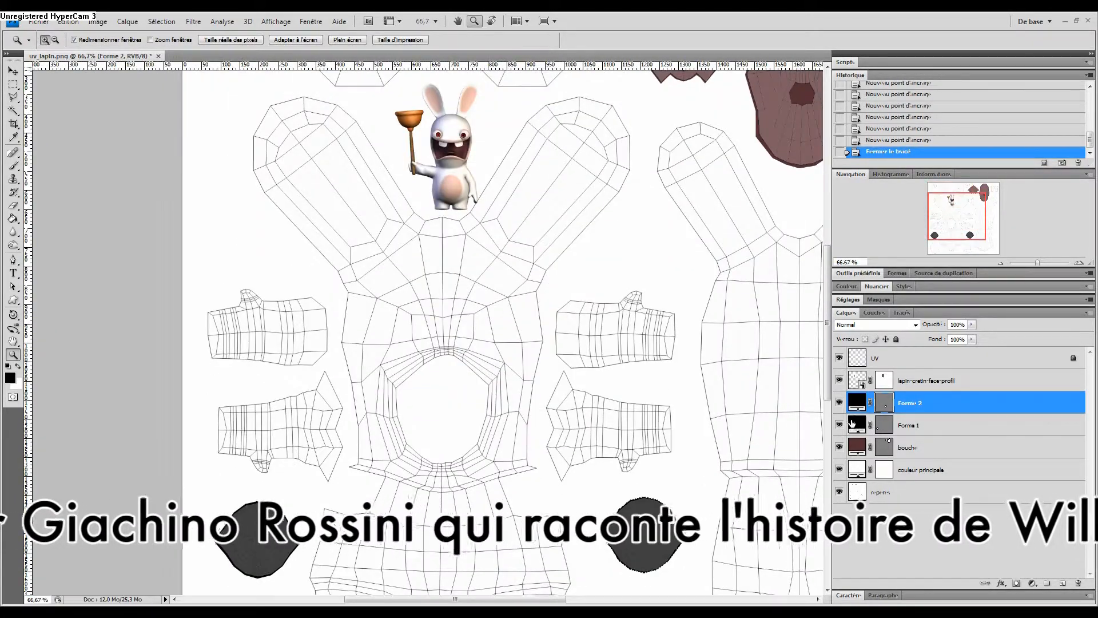
pyautogui.press('a')
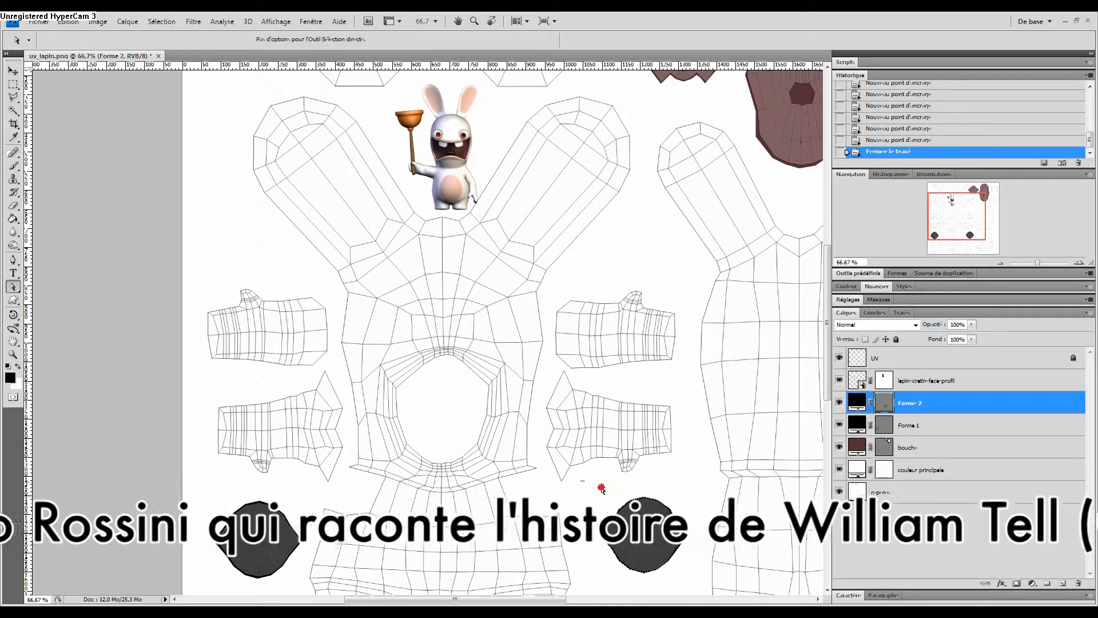
pyautogui.click(902, 428)
pyautogui.hotkey('ctrl', 'v')
pyautogui.moveTo(909, 403); pyautogui.dragTo(1078, 582)
# - Rename the merged Forme 1 layer as "ventre-bouche-oreille-paupiere"
pyautogui.doubleClick(907, 404)
pyautogui.write('ventre-bouche-roreille-paupiere')
pyautogui.press('Return')
pyautogui.doubleClick(909, 408)
pyautogui.press('Escape')
pyautogui.doubleClick(932, 403)
pyautogui.moveTo(947, 403); pyautogui.dragTo(940, 403)
pyautogui.write('o')
pyautogui.press('Return')
# - Change the ventre-bouche-oreille-paupiere layer's fill to the pink sampled from the reference rabbit's belly (230, 186, 174)
pyautogui.doubleClick(858, 395)
pyautogui.click(1043, 295)
pyautogui.doubleClick(857, 402)
pyautogui.click(452, 189)
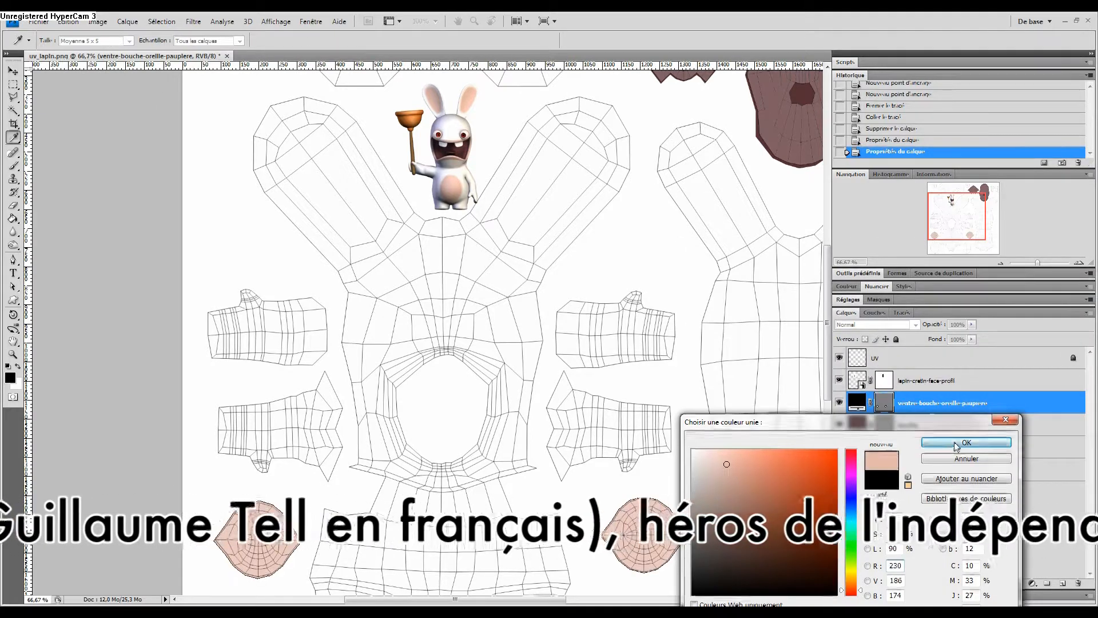
pyautogui.click(955, 443)
# - Start tracing the inner panel of the large left ear with the Pen tool, along its lower edge and up its left side
pyautogui.click(434, 321)
pyautogui.click(414, 348)
pyautogui.moveTo(682, 186); pyautogui.dragTo(695, 338)
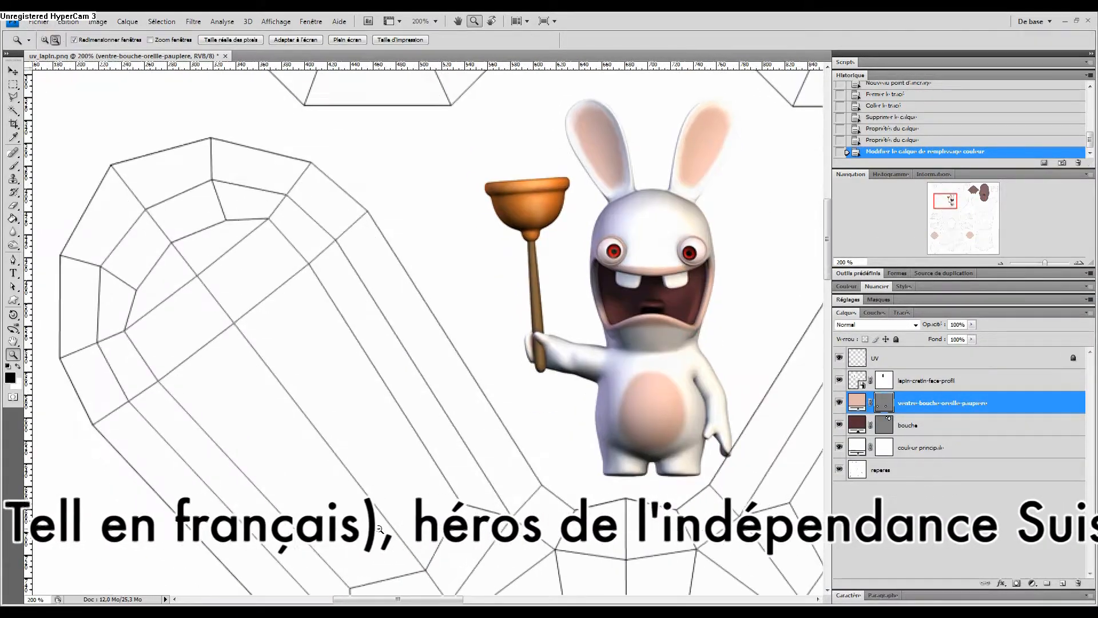
pyautogui.hotkey('ctrl', '-')
pyautogui.press('p')
pyautogui.click(403, 550)
pyautogui.click(364, 558)
pyautogui.click(267, 456)
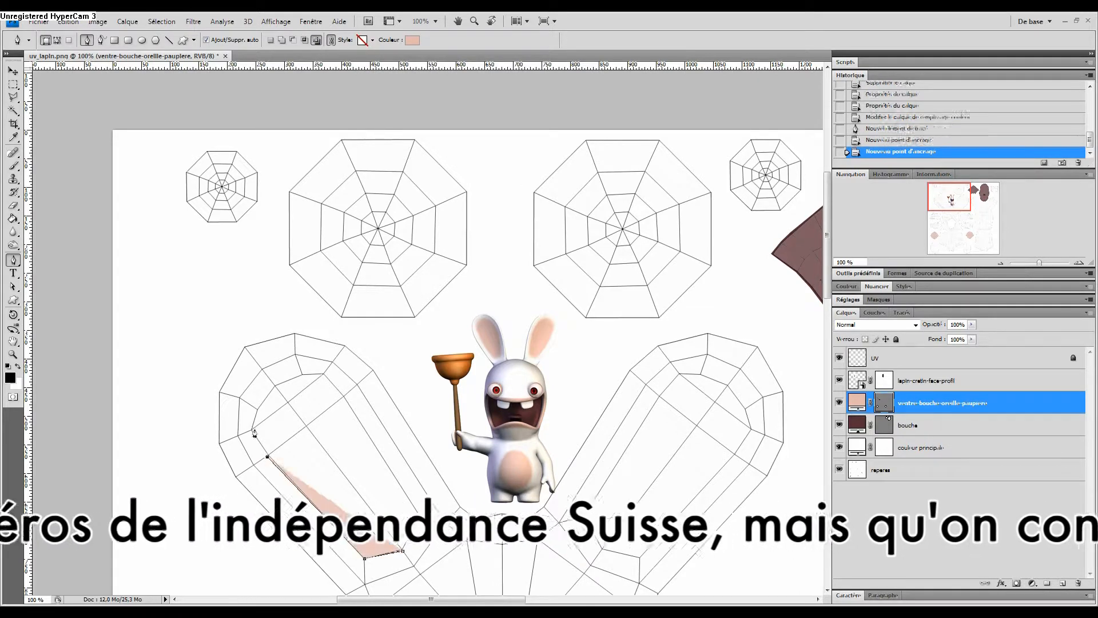
# - Finish tracing the left ear's inner panel around its rounded tip and down its other long side, closing the path
pyautogui.click(251, 429)
pyautogui.click(255, 410)
pyautogui.click(275, 386)
pyautogui.click(302, 372)
pyautogui.click(324, 372)
pyautogui.click(345, 395)
pyautogui.click(419, 517)
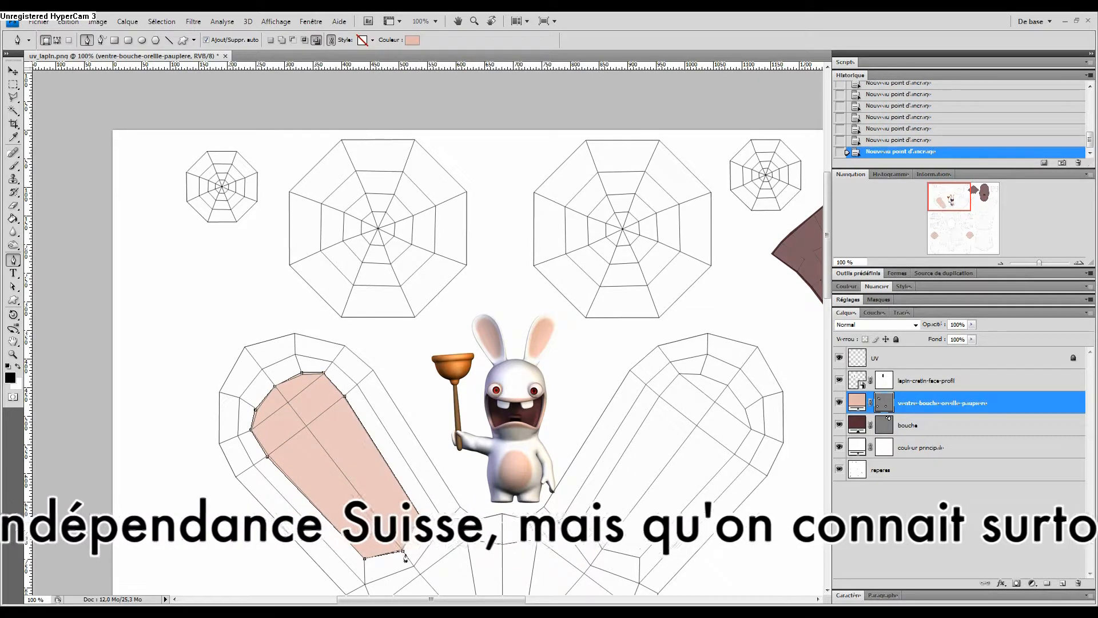
pyautogui.click(402, 550)
# - Refine the left ear's traced shape by moving its anchor points onto the inner panel's UV wireframe lines
pyautogui.press('z')
pyautogui.doubleClick(401, 515)
pyautogui.click(14, 288)
pyautogui.moveTo(432, 441); pyautogui.dragTo(431, 438)
pyautogui.moveTo(52, 161); pyautogui.dragTo(202, 288)
pyautogui.moveTo(150, 212); pyautogui.dragTo(165, 293)
pyautogui.moveTo(175, 233); pyautogui.dragTo(185, 230)
pyautogui.moveTo(314, 121); pyautogui.dragTo(317, 126)
pyautogui.moveTo(379, 121); pyautogui.dragTo(381, 124)
# - Start tracing the inner panel of the large right ear with the Pen tool, along its lower edge and up its left side
pyautogui.moveTo(419, 301); pyautogui.dragTo(35, 218)
pyautogui.moveTo(663, 337); pyautogui.dragTo(284, 275)
pyautogui.press('p')
pyautogui.click(451, 500)
pyautogui.click(397, 402)
pyautogui.moveTo(543, 303); pyautogui.dragTo(444, 473)
pyautogui.click(524, 212)
pyautogui.click(584, 145)
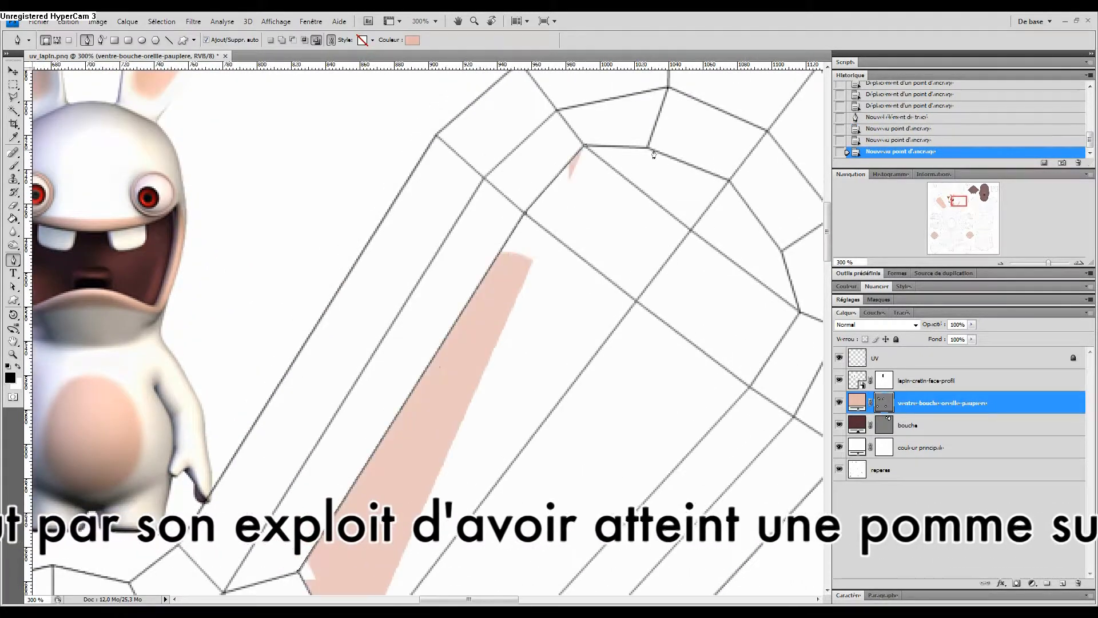
# - Finish tracing the right ear's inner panel around its tip and down its right side, closing the path
pyautogui.click(648, 148)
pyautogui.click(729, 181)
pyautogui.moveTo(758, 274); pyautogui.dragTo(677, 215)
pyautogui.click(699, 192)
pyautogui.click(718, 253)
pyautogui.click(668, 329)
pyautogui.moveTo(611, 315); pyautogui.dragTo(680, 135)
pyautogui.click(452, 458)
pyautogui.click(340, 433)
# - Paint on the lapin-cretin-face-profil layer's mask to hide the leftover background covering the right ear's pink shape
pyautogui.click(883, 381)
pyautogui.press('b')
pyautogui.moveTo(308, 321); pyautogui.dragTo(543, 143)
pyautogui.moveTo(561, 199)
pyautogui.mouseDown()
pyautogui.moveTo(561, 368)
pyautogui.moveTo(514, 132)
pyautogui.mouseUp()
pyautogui.moveTo(549, 182); pyautogui.dragTo(490, 335)
pyautogui.click(571, 98)
pyautogui.press('z')
pyautogui.keyDown('alt'); pyautogui.tripleClick(506, 401); pyautogui.keyUp('alt')
pyautogui.scroll(-5, 446, 474)
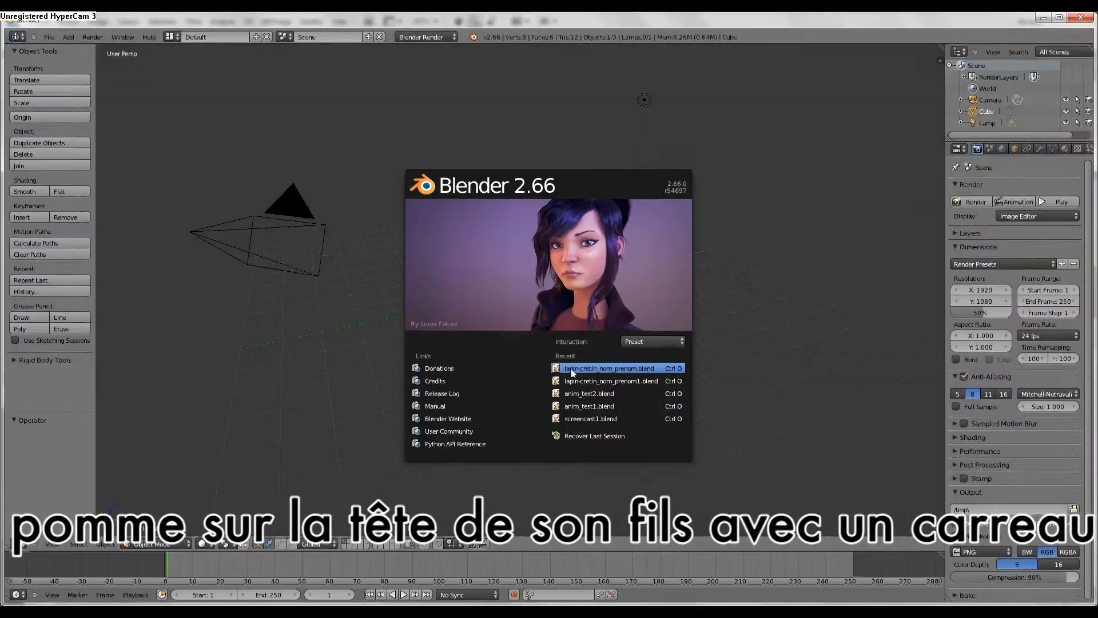
# - In Blender, open lapin-cretin_nom_prenom.blend and switch the rabbit mesh from Texture Paint to Edit Mode
pyautogui.click(571, 369)
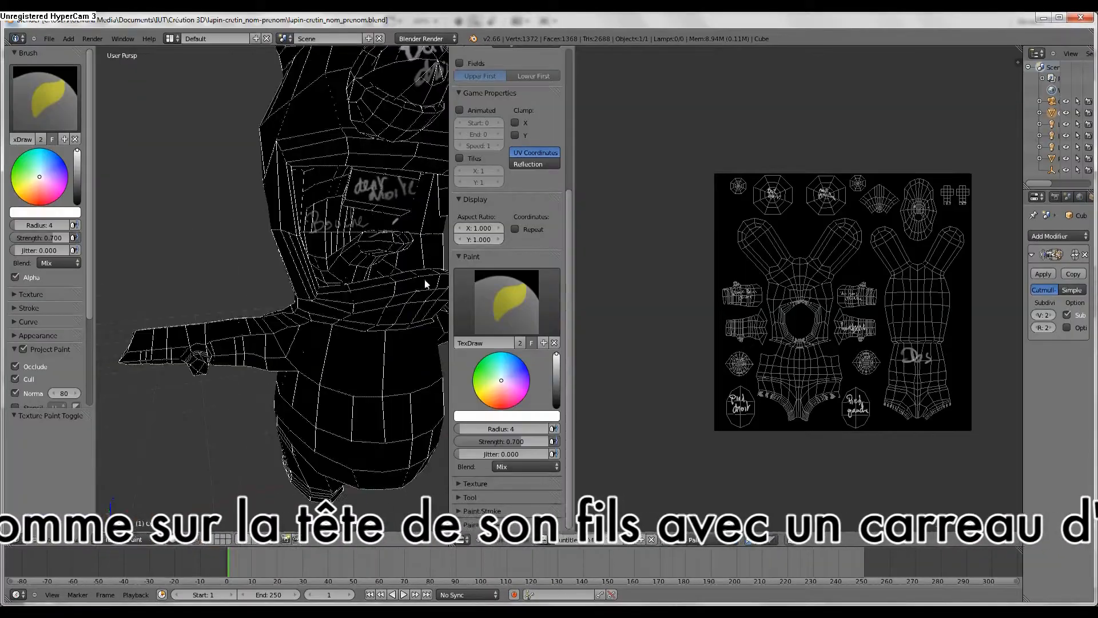
pyautogui.moveTo(424, 282); pyautogui.dragTo(400, 326, button='middle')
pyautogui.click(155, 539)
pyautogui.click(142, 526)
pyautogui.click(687, 538)
pyautogui.click(683, 527)
pyautogui.press('Tab')
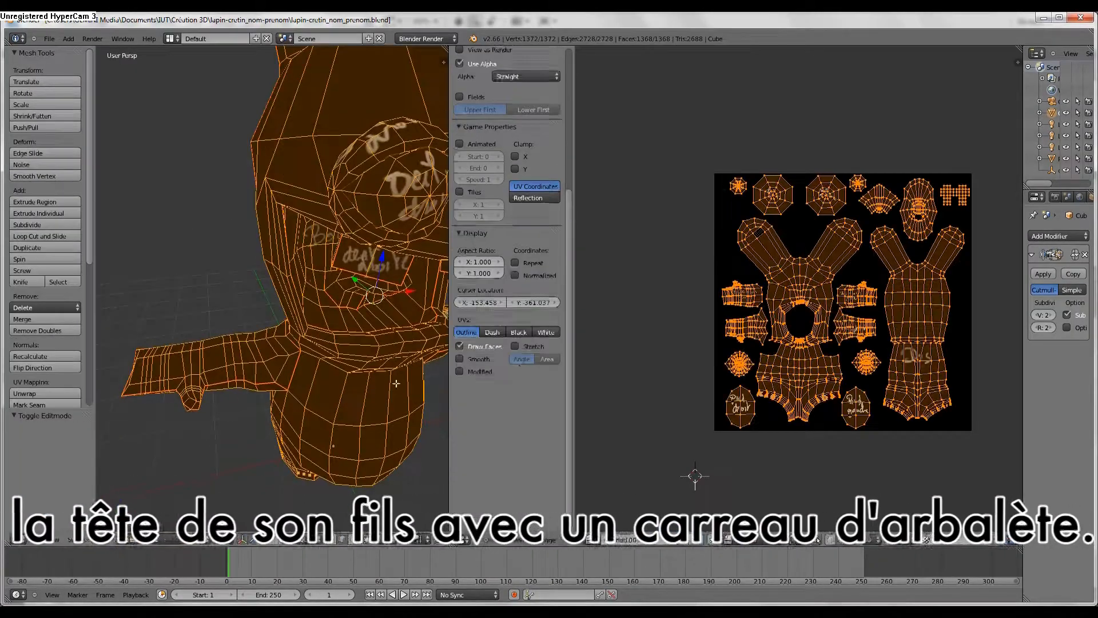
# - Deselect the whole mesh and show the rabbit in solid shading instead of its painted texture
pyautogui.press('a')
pyautogui.scroll(5, 502, 282)
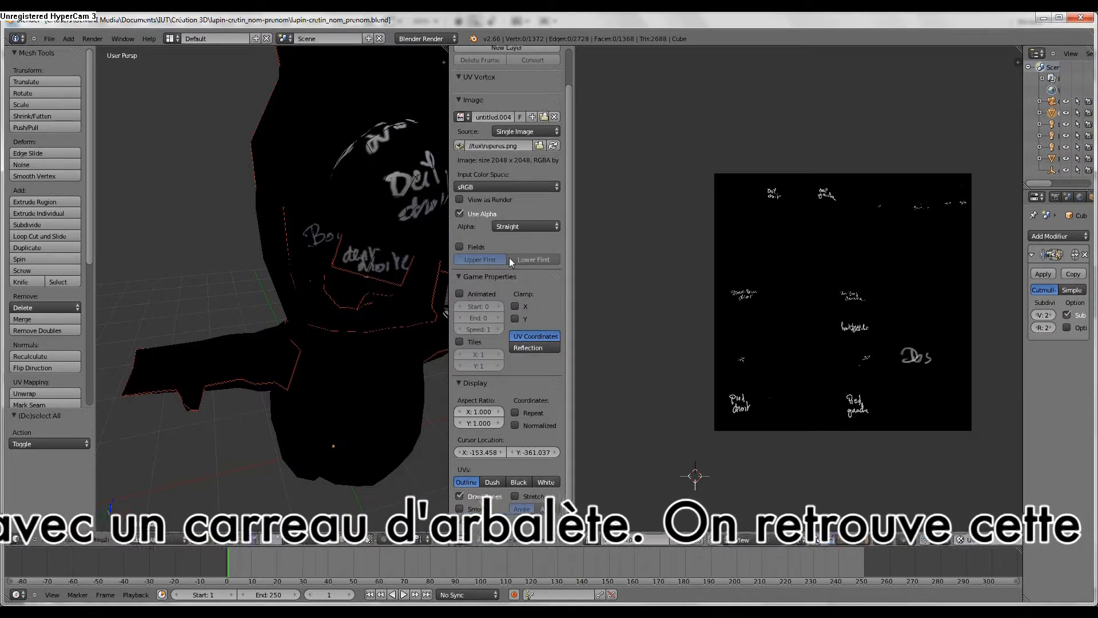
pyautogui.press('n')
pyautogui.press('n')
pyautogui.scroll(5, 351, 300)
pyautogui.hotkey('alt', 'z')
pyautogui.moveTo(296, 287); pyautogui.dragTo(240, 289, button='middle')
# - Select the face loops surrounding the rabbit's mouth opening in face select mode
pyautogui.hotkey('ctrl', 'Tab')
pyautogui.keyDown('alt'); pyautogui.rightClick(268, 318); pyautogui.keyUp('alt')
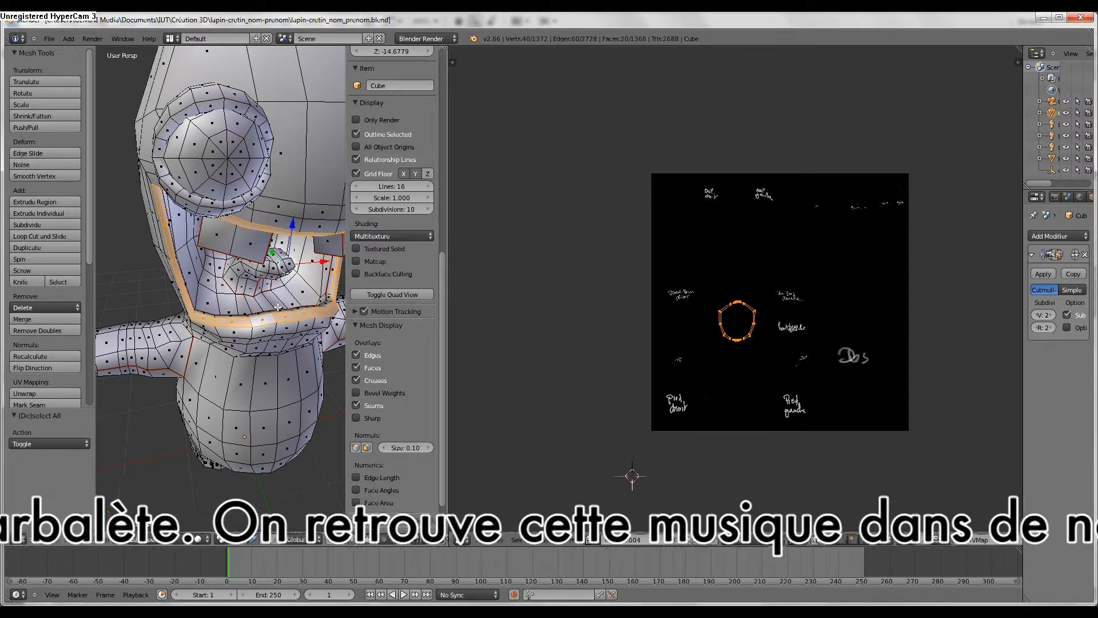
pyautogui.keyDown('alt'); pyautogui.keyDown('shift'); pyautogui.rightClick(251, 317); pyautogui.keyUp('shift'); pyautogui.keyUp('alt')
pyautogui.scroll(2, 255, 331)
pyautogui.keyDown('alt'); pyautogui.keyDown('shift'); pyautogui.rightClick(269, 343); pyautogui.keyUp('shift'); pyautogui.keyUp('alt')
pyautogui.moveTo(255, 332); pyautogui.dragTo(297, 321, button='middle')
pyautogui.scroll(-2, 298, 320)
# - Open the UV layout image in the UV editor and compare the selected mouth loops with the reference rabbit
pyautogui.click(589, 538)
pyautogui.click(547, 538)
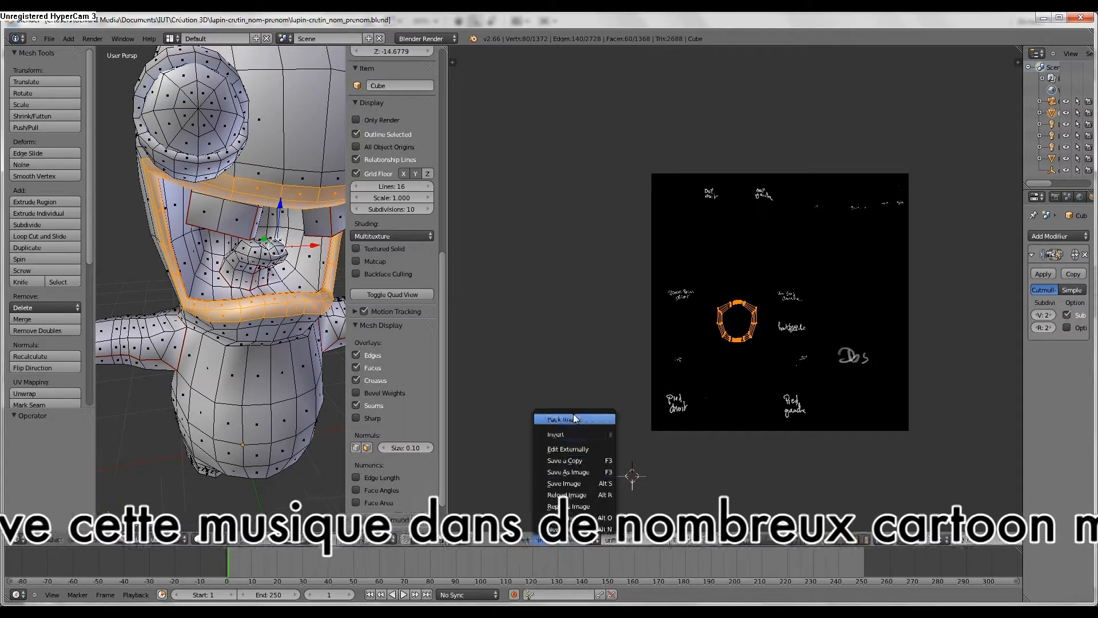
pyautogui.click(563, 517)
pyautogui.doubleClick(508, 145)
pyautogui.scroll(8, 770, 384)
pyautogui.moveTo(770, 385); pyautogui.dragTo(731, 229, button='middle')
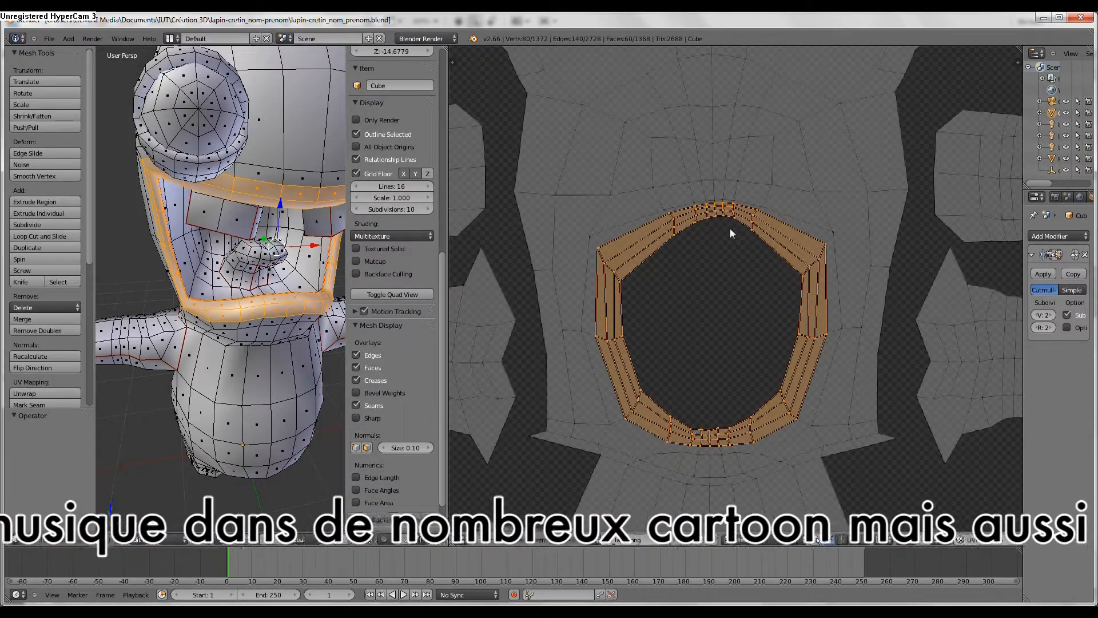
pyautogui.hotkey('alt', 'Tab')
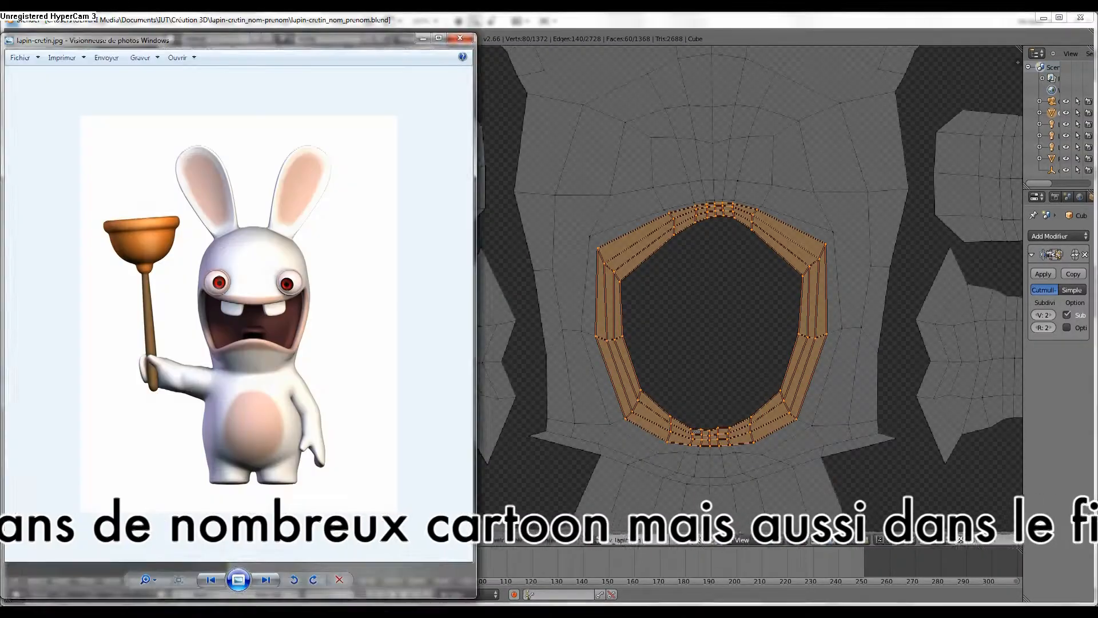
pyautogui.hotkey('alt', 'Tab')
pyautogui.click(171, 252)
pyautogui.click(277, 197)
pyautogui.moveTo(943, 379); pyautogui.dragTo(1077, 582)
# - In Photoshop, trace the top and right side of the mouth ring's outer edge on the ventre-bouche-oreille-paupiere shape layer
pyautogui.click(884, 403)
pyautogui.click(278, 196)
pyautogui.click(318, 185)
pyautogui.click(342, 187)
pyautogui.click(348, 180)
pyautogui.click(361, 182)
pyautogui.click(412, 188)
pyautogui.click(518, 244)
pyautogui.click(519, 380)
pyautogui.click(473, 512)
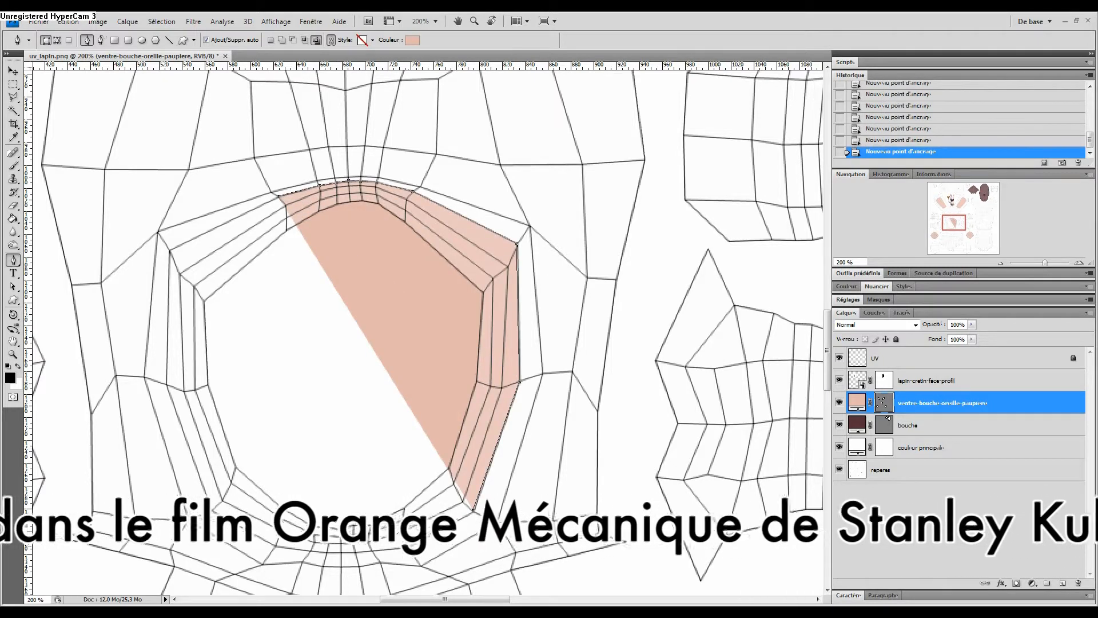
# - Trace the mouth ring's outer edge along the bottom and up the left side, closing the path
pyautogui.click(409, 546)
pyautogui.click(374, 551)
pyautogui.click(355, 553)
pyautogui.click(341, 552)
pyautogui.click(326, 552)
pyautogui.click(311, 551)
pyautogui.click(276, 548)
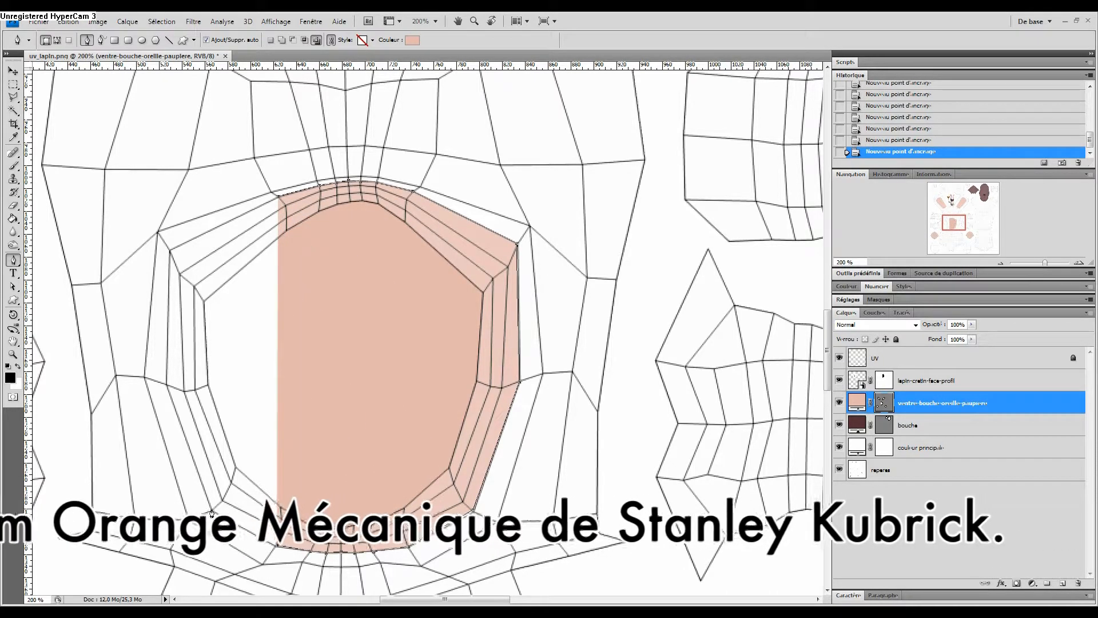
pyautogui.click(213, 508)
pyautogui.click(167, 384)
pyautogui.click(169, 251)
pyautogui.click(278, 196)
# - Refine the mouth outline by moving its anchor points onto the outer loop of the UV wireframe
pyautogui.press('z')
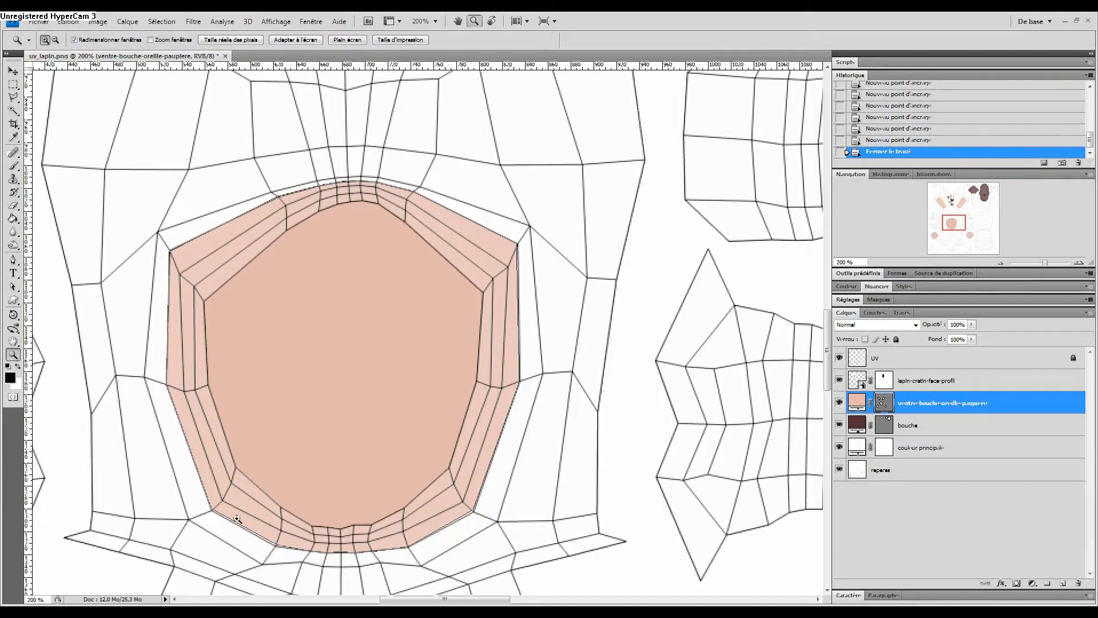
pyautogui.click(327, 492)
pyautogui.press('a')
pyautogui.click(328, 439)
pyautogui.moveTo(328, 438); pyautogui.dragTo(327, 441)
pyautogui.moveTo(590, 441); pyautogui.dragTo(593, 442)
pyautogui.moveTo(721, 367); pyautogui.dragTo(722, 371)
pyautogui.moveTo(286, 308); pyautogui.dragTo(340, 346)
pyautogui.moveTo(251, 402); pyautogui.dragTo(252, 404)
pyautogui.moveTo(168, 80); pyautogui.dragTo(183, 482)
pyautogui.moveTo(540, 197); pyautogui.dragTo(575, 373)
# - Draw a vertical ellipse shape centred on the belly of the front body UV island, replacing the first attempt
pyautogui.press('z')
pyautogui.keyDown('alt'); pyautogui.scroll(-5, 506, 190); pyautogui.keyUp('alt')
pyautogui.keyDown('alt'); pyautogui.scroll(2, 498, 392); pyautogui.keyUp('alt')
pyautogui.moveTo(499, 393); pyautogui.dragTo(482, 247)
pyautogui.scroll(-3, 482, 252)
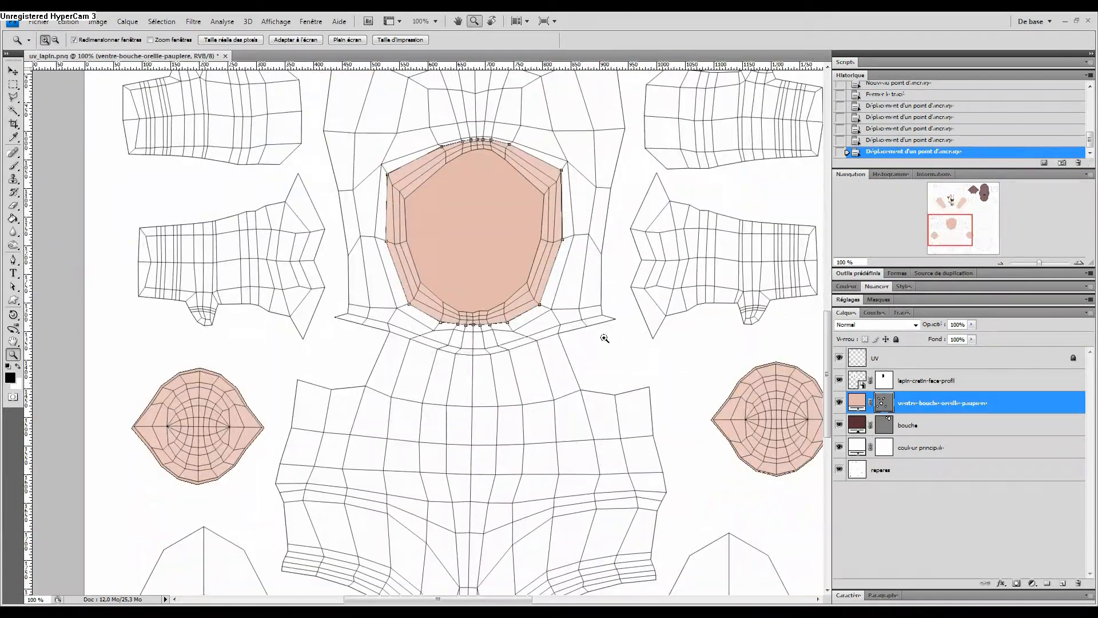
pyautogui.moveTo(605, 338)
pyautogui.mouseDown()
pyautogui.moveTo(598, 502)
pyautogui.moveTo(592, 327)
pyautogui.mouseUp()
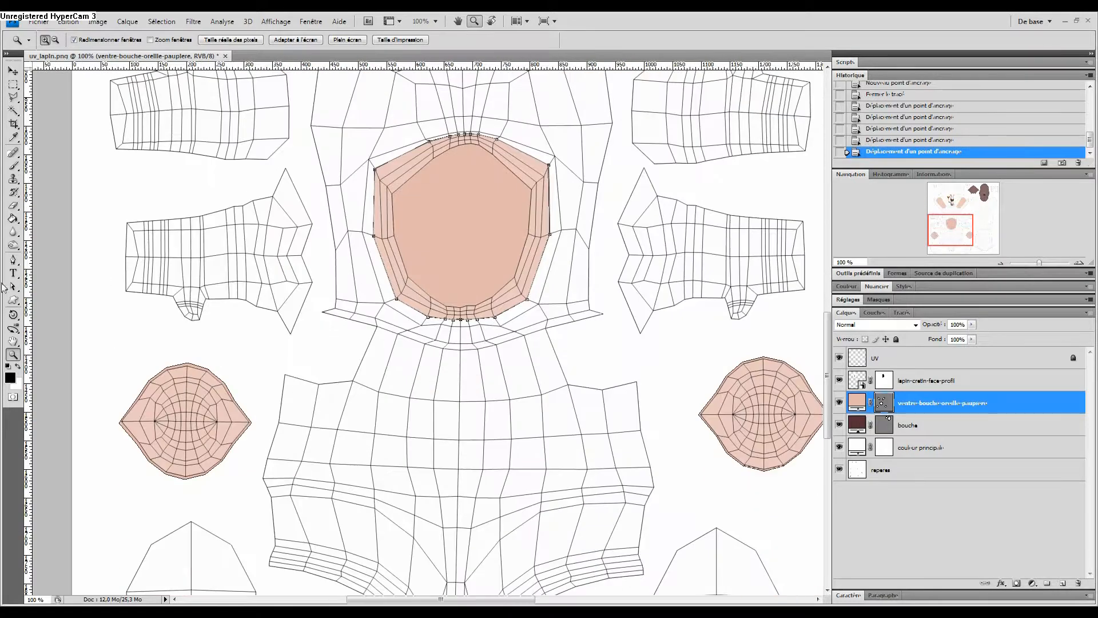
pyautogui.click(13, 299)
pyautogui.click(57, 322)
pyautogui.moveTo(421, 382); pyautogui.dragTo(526, 545)
pyautogui.hotkey('ctrl', 'z')
pyautogui.keyDown('alt'); pyautogui.moveTo(460, 465); pyautogui.dragTo(408, 402); pyautogui.keyUp('alt')
pyautogui.click(12, 286)
pyautogui.moveTo(408, 302); pyautogui.dragTo(394, 492)
# - Move the lapin-cretin-face-profil reference rabbit beside the belly ellipse
pyautogui.hotkey('alt', ']')
pyautogui.moveTo(518, 394); pyautogui.dragTo(490, 450)
pyautogui.press('v')
pyautogui.moveTo(414, 122); pyautogui.dragTo(577, 582)
pyautogui.moveTo(576, 582); pyautogui.dragTo(524, 385)
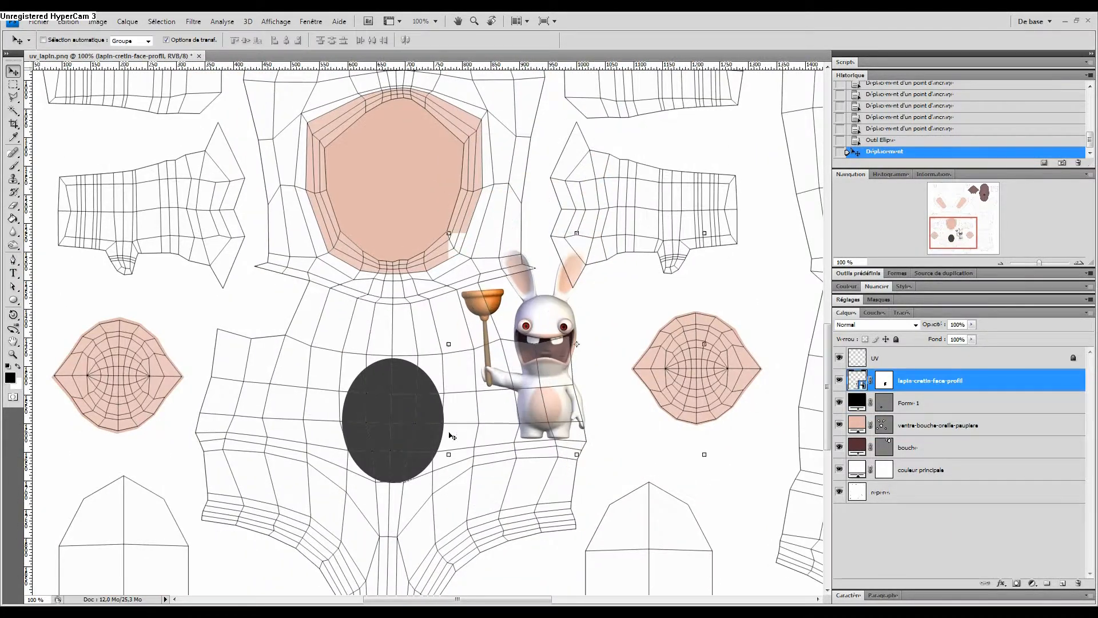
# - Narrow the upper end of the Forme 1 belly ellipse by shortening both direction handles of its top anchor point
pyautogui.press('z')
pyautogui.click(410, 400)
pyautogui.click(881, 402)
pyautogui.click(13, 286)
pyautogui.moveTo(432, 316); pyautogui.dragTo(404, 316)
pyautogui.moveTo(319, 316); pyautogui.dragTo(346, 315)
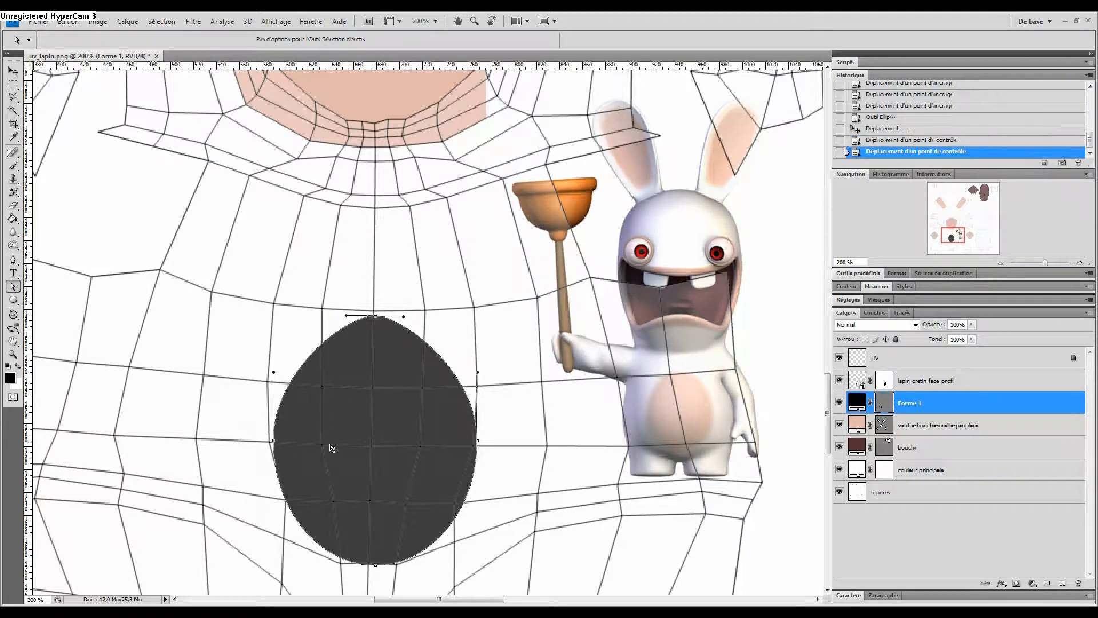
# - Nudge the side and bottom anchor points of the Forme 1 belly ellipse vertically to shift its fullest part downward
pyautogui.press('Down')
pyautogui.press('Down')
pyautogui.press('Down')
pyautogui.press('Down')
pyautogui.press('Down')
pyautogui.press('Down')
pyautogui.press('Down')
pyautogui.press('Down')
pyautogui.press('Down')
pyautogui.press('Down')
pyautogui.press('Down')
pyautogui.press('Down')
pyautogui.press('Down')
pyautogui.press('Down')
pyautogui.press('Down')
pyautogui.press('Down')
pyautogui.press('Down')
pyautogui.press('Down')
pyautogui.press('Down')
pyautogui.press('Down')
pyautogui.press('Up')
pyautogui.press('Up')
pyautogui.press('Up')
pyautogui.press('Up')
pyautogui.press('Up')
pyautogui.press('Up')
pyautogui.press('Up')
pyautogui.press('Up')
pyautogui.press('Up')
pyautogui.press('Up')
pyautogui.press('Up')
pyautogui.press('Up')
pyautogui.press('Up')
pyautogui.press('Up')
pyautogui.press('Up')
pyautogui.press('Up')
pyautogui.press('Up')
pyautogui.press('Up')
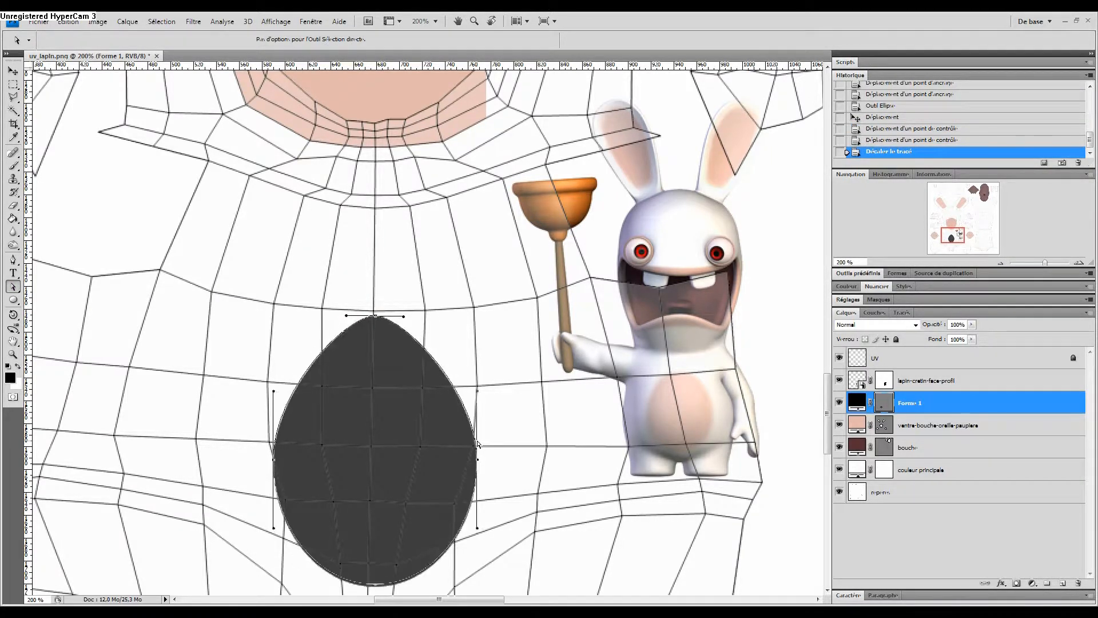
# - Lower the belly shape's two side anchor points and lengthen both direction handles of its top anchor into an egg outline
pyautogui.click(274, 446)
pyautogui.press('Down')
pyautogui.press('Down')
pyautogui.press('Down')
pyautogui.press('Down')
pyautogui.press('Down')
pyautogui.press('Down')
pyautogui.press('Down')
pyautogui.press('Down')
pyautogui.press('Down')
pyautogui.press('Down')
pyautogui.press('Down')
pyautogui.press('Down')
pyautogui.press('Down')
pyautogui.press('Down')
pyautogui.press('Down')
pyautogui.press('Down')
pyautogui.press('Down')
pyautogui.press('Down')
pyautogui.press('Down')
pyautogui.press('Down')
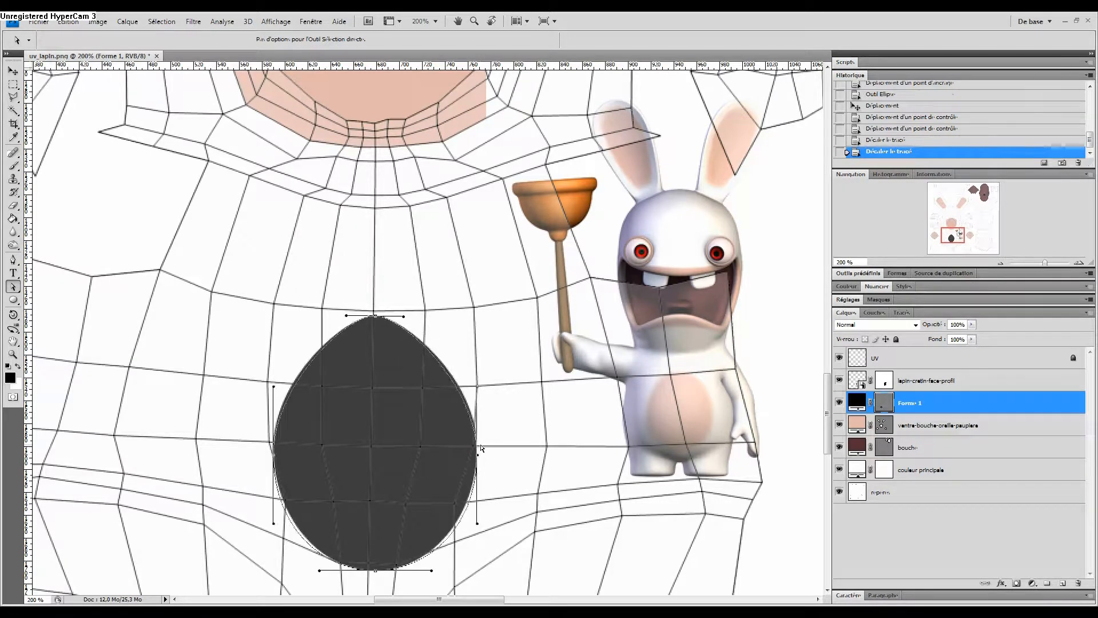
pyautogui.moveTo(404, 317); pyautogui.dragTo(426, 313)
pyautogui.moveTo(346, 316); pyautogui.dragTo(324, 316)
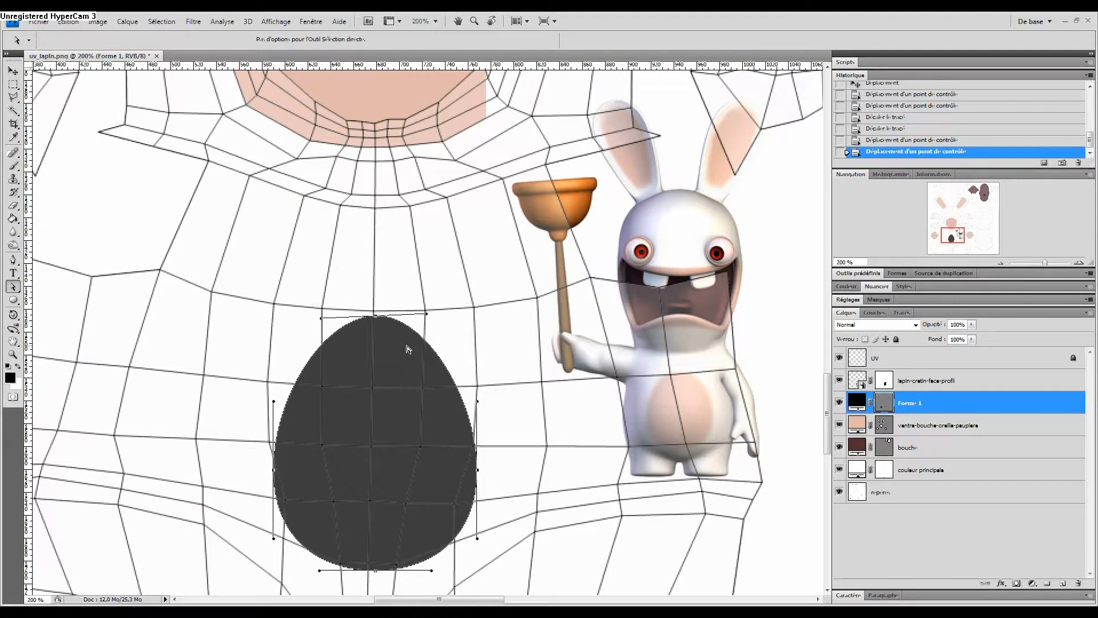
# - Paste the belly path into the ventre-bouche-oreille-paupiere vector mask and delete the Forme 1 layer
pyautogui.hotkey('ctrl', '-')
pyautogui.hotkey('ctrl', '-')
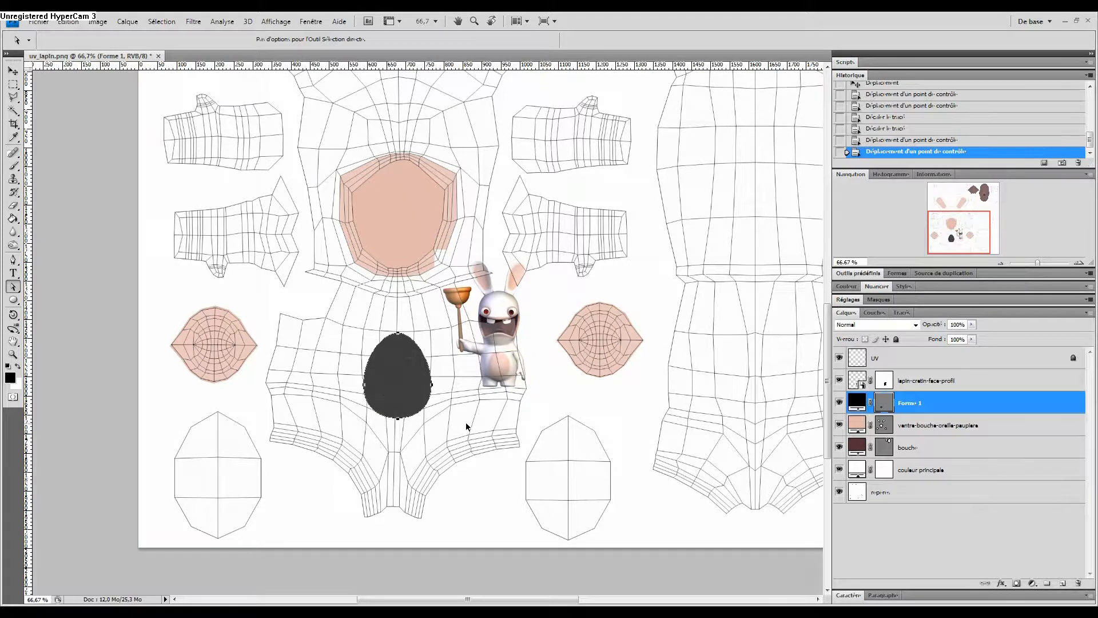
pyautogui.click(878, 432)
pyautogui.hotkey('ctrl', 'v')
pyautogui.click(839, 403)
pyautogui.moveTo(975, 404); pyautogui.dragTo(1078, 582)
pyautogui.press('z')
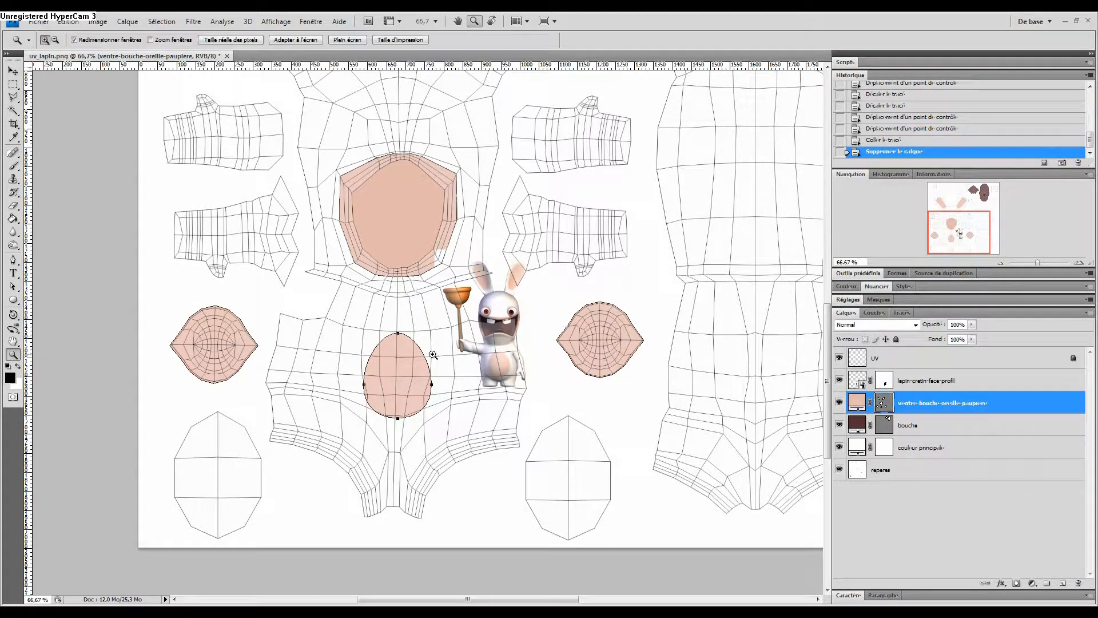
# - Select all anchor points of the pasted belly egg and nudge it slightly left on the front body UV island
pyautogui.moveTo(478, 216); pyautogui.dragTo(474, 224)
pyautogui.click(13, 70)
pyautogui.press('a')
pyautogui.moveTo(348, 319); pyautogui.dragTo(435, 417)
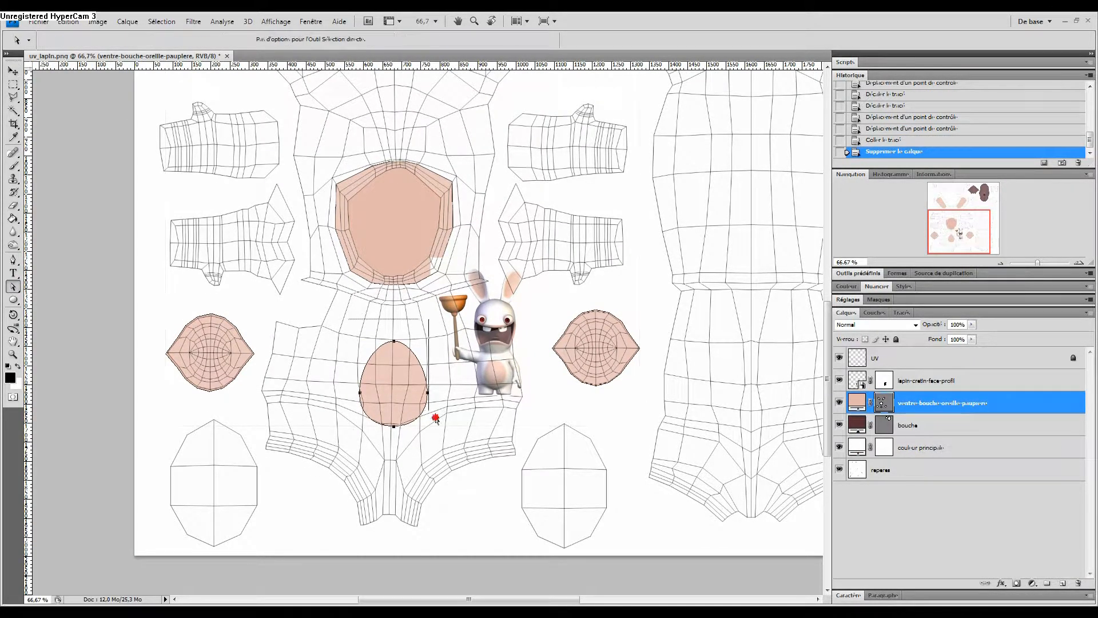
pyautogui.hotkey('ctrl', '+')
pyautogui.hotkey('ctrl', '+')
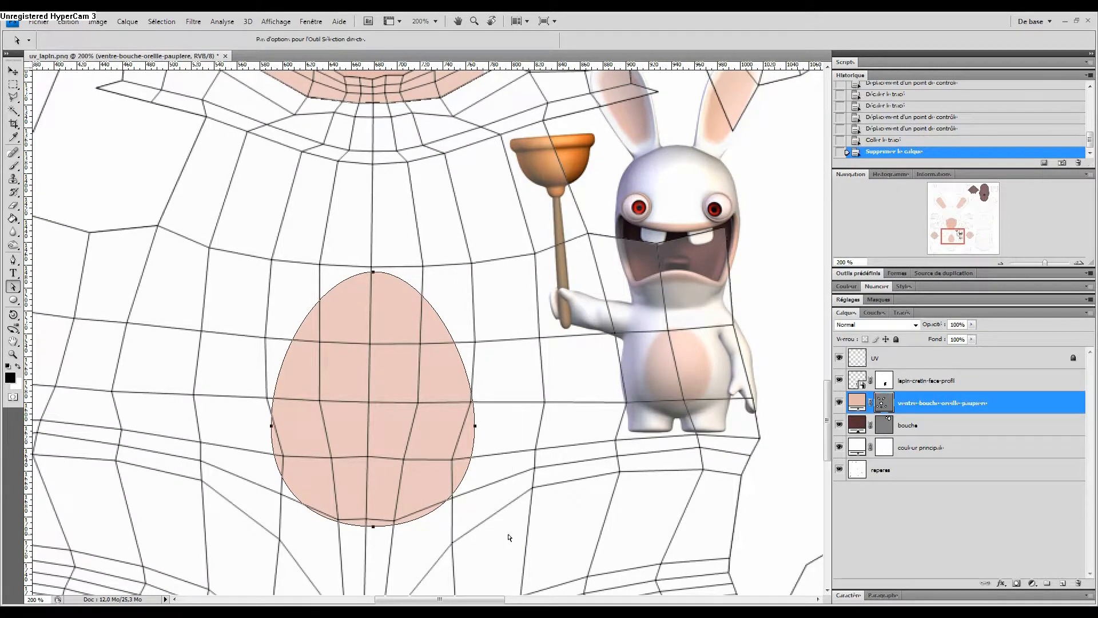
pyautogui.press('Left')
# - Move the lapin-cretin-face-profil reference rabbit up between the two ears of the front body UV island
pyautogui.press('z')
pyautogui.keyDown('alt'); pyautogui.scroll(-3, 493, 477); pyautogui.keyUp('alt')
pyautogui.moveTo(493, 477); pyautogui.dragTo(478, 543)
pyautogui.keyDown('ctrl'); pyautogui.click(526, 492); pyautogui.keyUp('ctrl')
pyautogui.press('v')
pyautogui.moveTo(525, 488); pyautogui.dragTo(454, 207)
pyautogui.moveTo(579, 192); pyautogui.dragTo(559, 267)
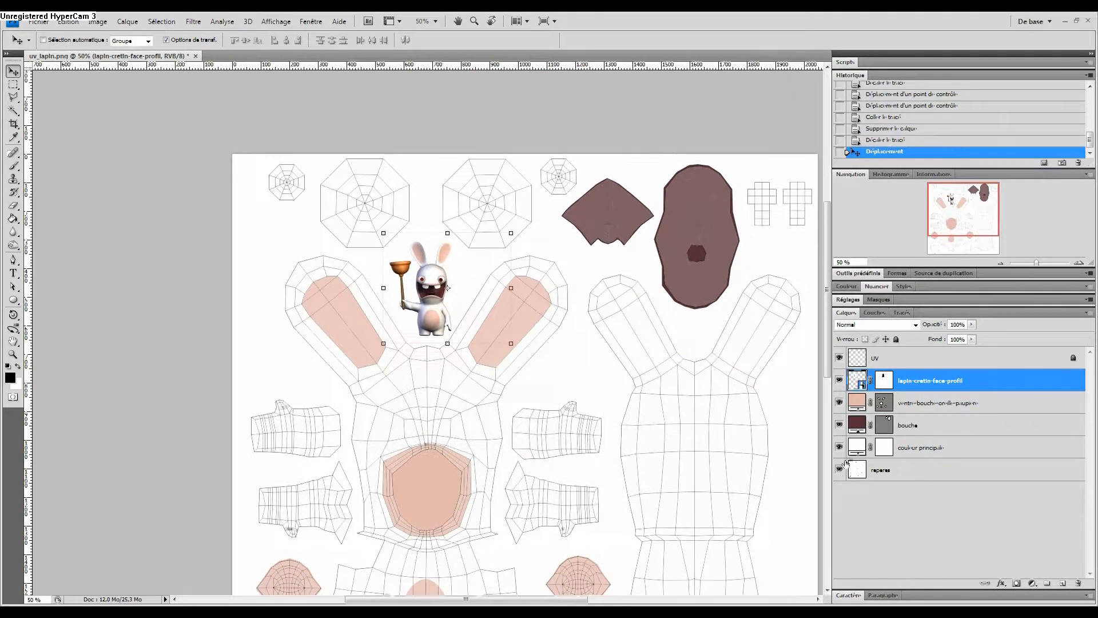
pyautogui.keyDown('alt'); pyautogui.scroll(1, 466, 306); pyautogui.keyUp('alt')
pyautogui.press('w')
pyautogui.click(466, 305)
pyautogui.hotkey('ctrl', 'd')
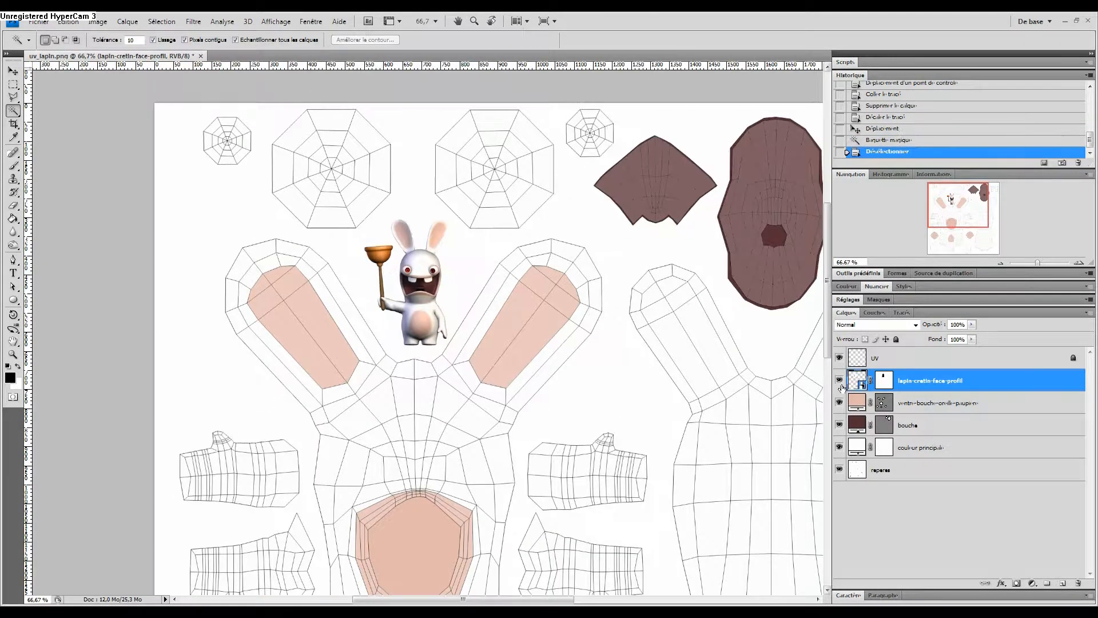
# - Fill the couleur principale layer with red and brush away the excess white around the reference rabbit on its layer mask
pyautogui.doubleClick(854, 448)
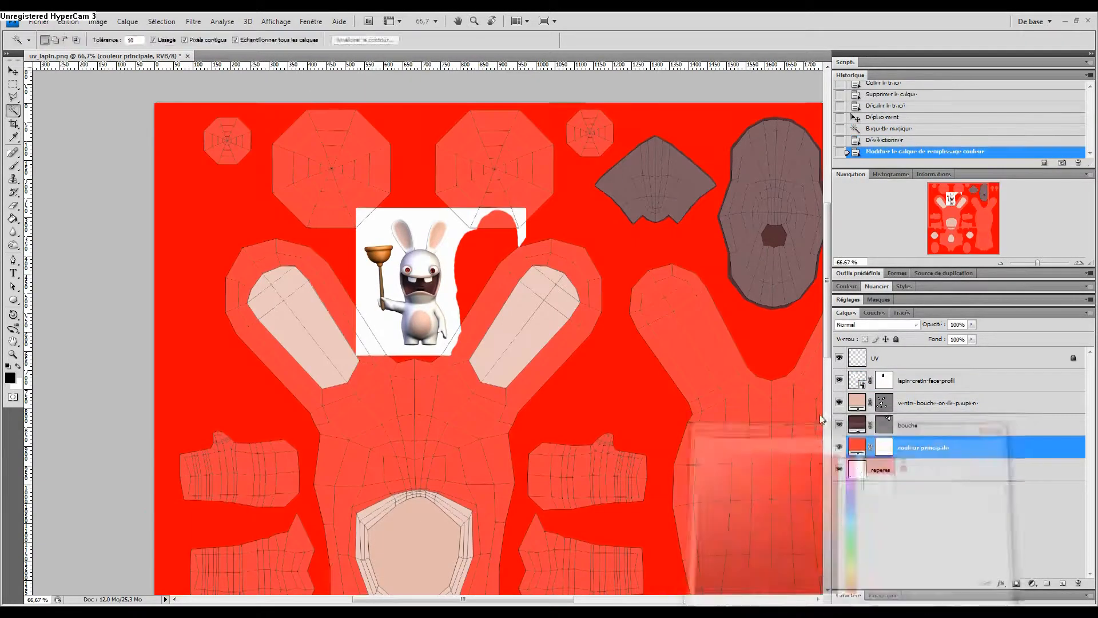
pyautogui.keyDown('alt'); pyautogui.scroll(2, 337, 263); pyautogui.keyUp('alt')
pyautogui.keyDown('alt'); pyautogui.scroll(-1, 337, 263); pyautogui.keyUp('alt')
pyautogui.click(884, 380)
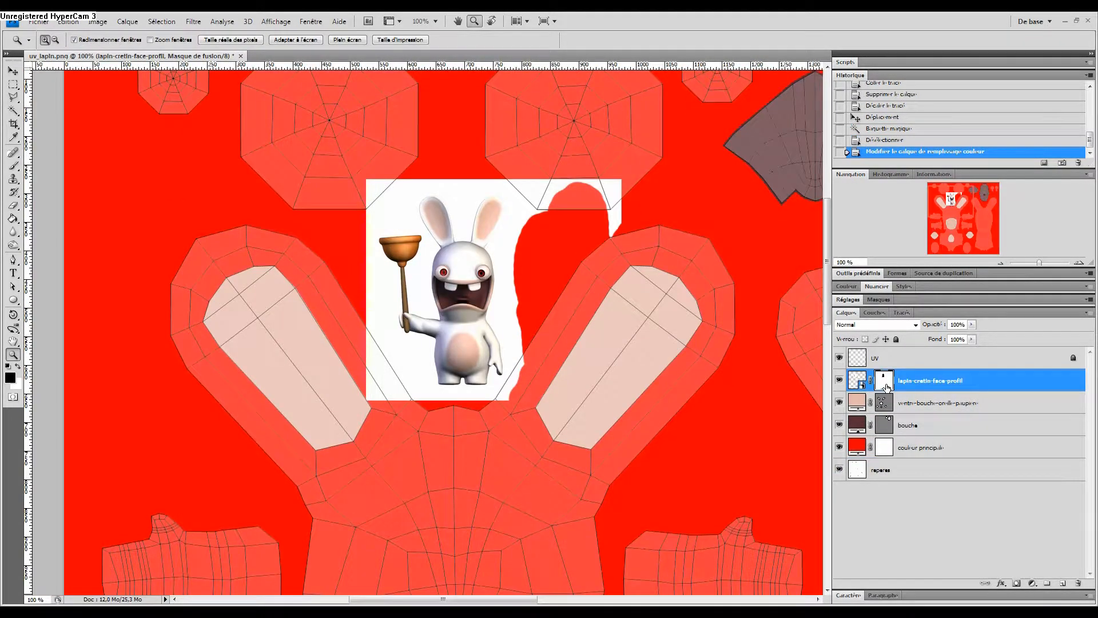
pyautogui.press('b')
pyautogui.moveTo(517, 372)
pyautogui.mouseDown()
pyautogui.moveTo(526, 186)
pyautogui.moveTo(375, 197)
pyautogui.moveTo(415, 390)
pyautogui.moveTo(380, 382)
pyautogui.mouseUp()
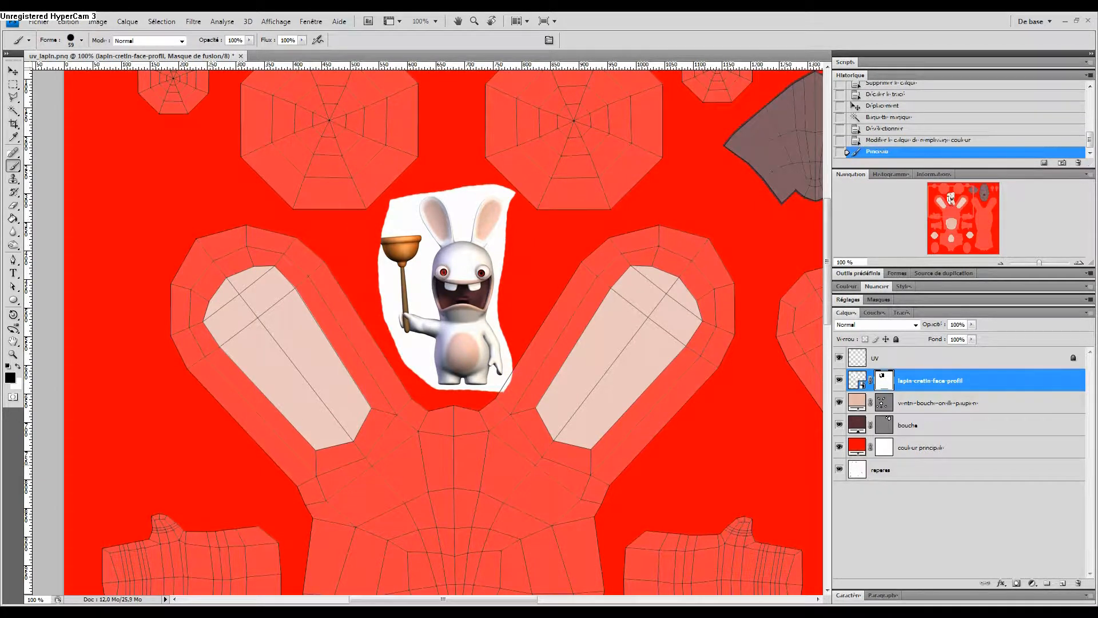
pyautogui.click(522, 380)
# - Set the couleur principale fill layer back to white
pyautogui.doubleClick(856, 447)
pyautogui.moveTo(818, 488); pyautogui.dragTo(683, 443)
pyautogui.press('Return')
pyautogui.press('z')
pyautogui.keyDown('alt'); pyautogui.click(534, 343); pyautogui.keyUp('alt')
pyautogui.moveTo(608, 397); pyautogui.dragTo(560, 379)
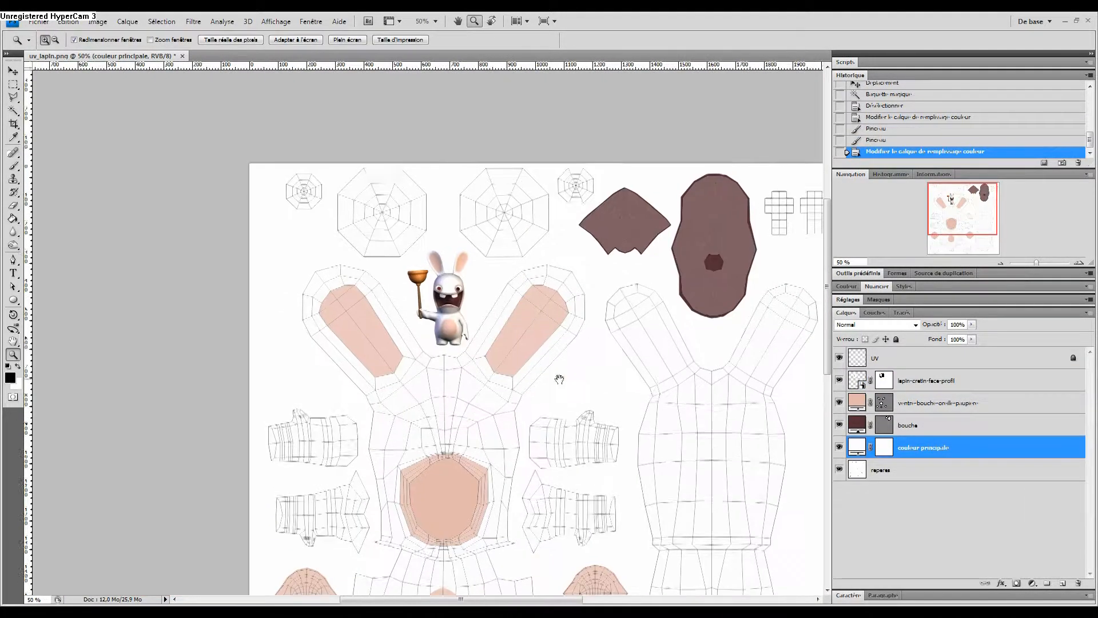
pyautogui.click(921, 402)
pyautogui.click(922, 380)
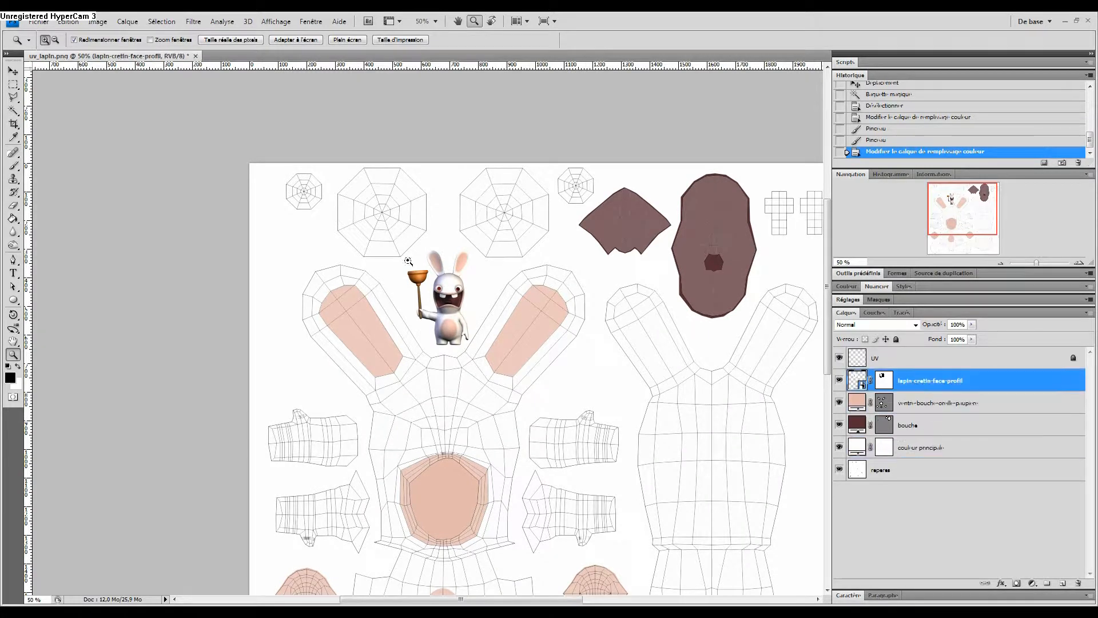
# - Change the couleur principale fill layer to black
pyautogui.doubleClick(856, 447)
pyautogui.moveTo(737, 537); pyautogui.dragTo(687, 601)
pyautogui.press('Return')
# - Trace a closed Pen shape on a new layer around the large octagonal eye UV island above the left ear
pyautogui.click(399, 237)
pyautogui.click(399, 237)
pyautogui.press('p')
pyautogui.click(356, 307)
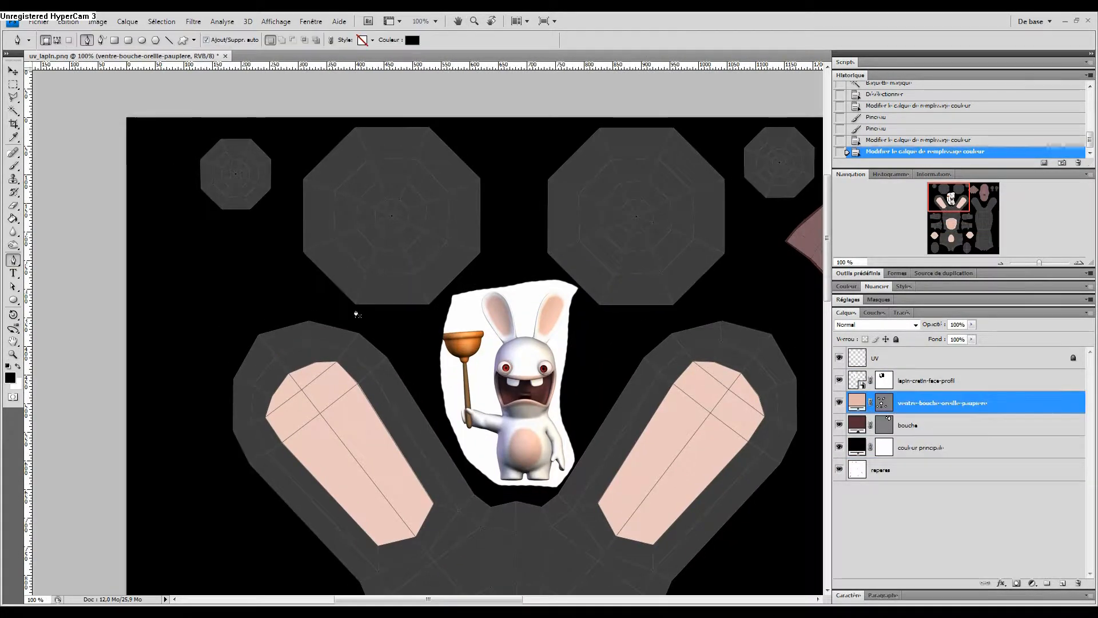
pyautogui.click(302, 252)
pyautogui.click(301, 179)
pyautogui.click(354, 126)
pyautogui.click(431, 125)
pyautogui.click(485, 179)
pyautogui.click(482, 255)
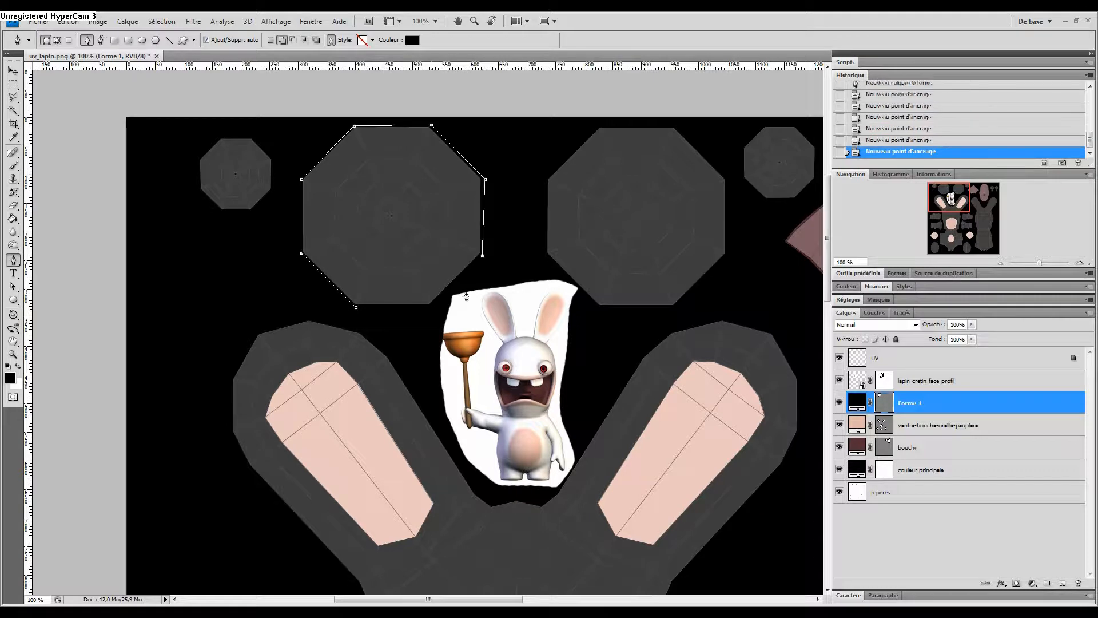
pyautogui.click(356, 307)
# - Fill the new octagon shape layer with white and rename it cornée
pyautogui.doubleClick(856, 402)
pyautogui.click(682, 425)
pyautogui.press('Return')
pyautogui.click(939, 446)
pyautogui.doubleClick(909, 402)
pyautogui.write('cornée')
pyautogui.press('Return')
# - Trace the second large octagonal eye UV island as a closed path in the cornée vector mask
pyautogui.click(883, 403)
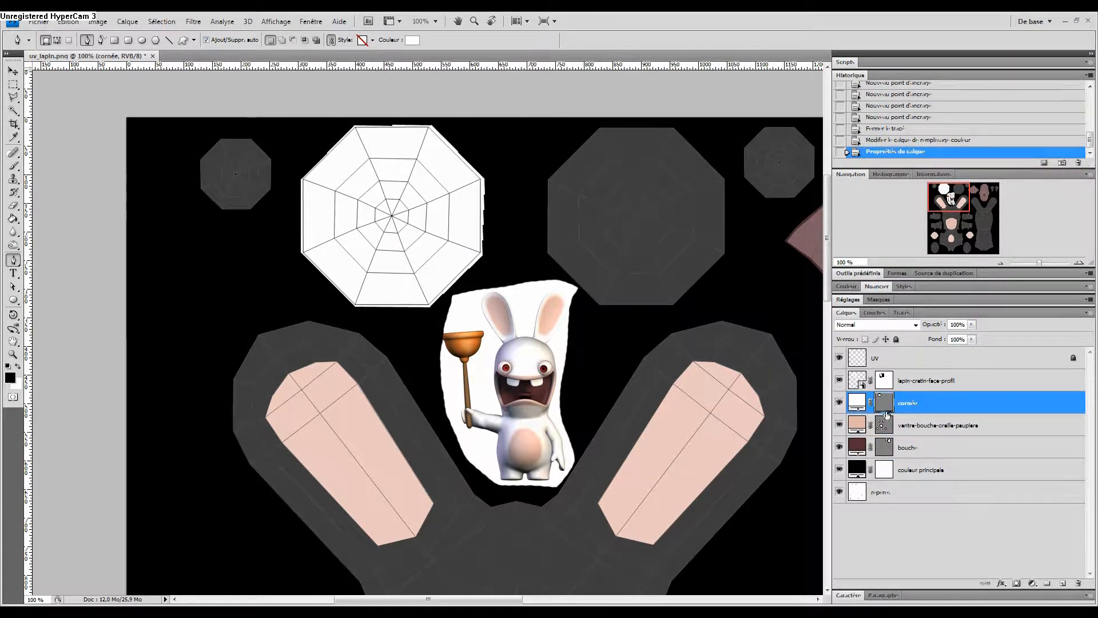
pyautogui.click(548, 258)
pyautogui.click(599, 124)
pyautogui.click(674, 125)
pyautogui.click(725, 179)
pyautogui.click(725, 252)
pyautogui.click(674, 308)
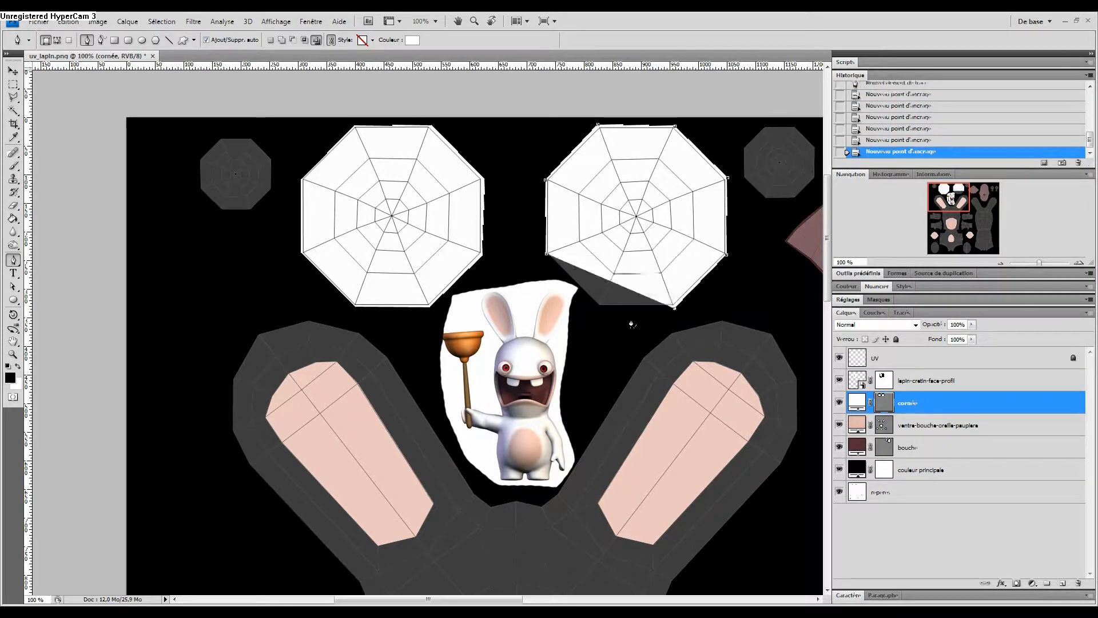
pyautogui.click(598, 309)
pyautogui.click(547, 258)
# - Add a closed path around the small octagonal UV island right of the large eyes to the cornée layer
pyautogui.moveTo(771, 204); pyautogui.dragTo(695, 238)
pyautogui.click(689, 234)
pyautogui.click(718, 235)
pyautogui.click(740, 213)
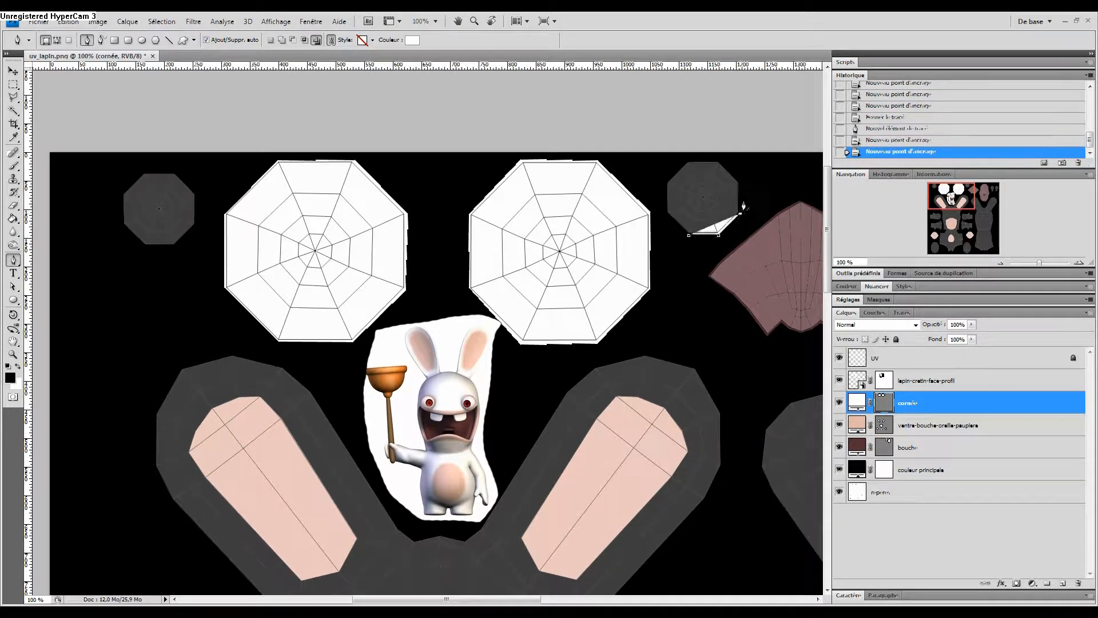
pyautogui.click(740, 182)
pyautogui.click(717, 160)
pyautogui.click(687, 160)
pyautogui.click(665, 182)
pyautogui.click(665, 213)
pyautogui.click(689, 234)
# - Trace the small octagonal UV island left of the large eyes on the cornée layer and adjust an anchor point
pyautogui.moveTo(413, 234); pyautogui.dragTo(523, 288)
pyautogui.click(306, 277)
pyautogui.click(304, 247)
pyautogui.click(284, 225)
pyautogui.click(254, 224)
pyautogui.click(231, 247)
pyautogui.click(231, 278)
pyautogui.click(254, 301)
pyautogui.click(289, 304)
pyautogui.moveTo(314, 270); pyautogui.dragTo(258, 223)
pyautogui.press('a')
pyautogui.moveTo(368, 309); pyautogui.dragTo(311, 189)
pyautogui.moveTo(777, 433); pyautogui.dragTo(223, 499)
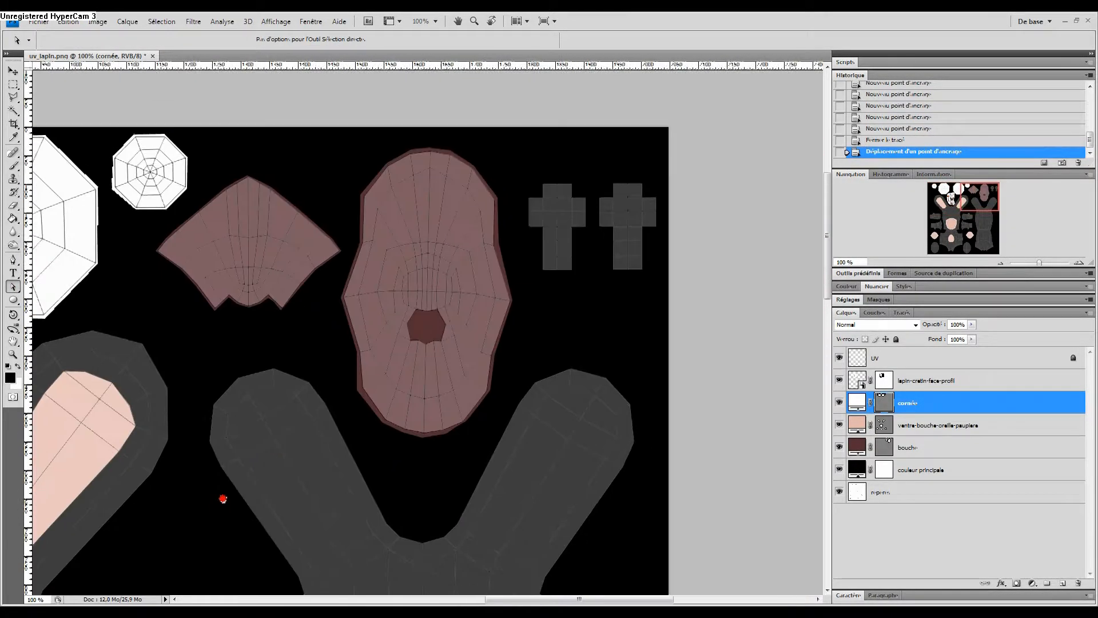
pyautogui.moveTo(407, 502); pyautogui.dragTo(615, 473)
pyautogui.moveTo(733, 161); pyautogui.dragTo(578, 269)
pyautogui.press('p')
pyautogui.click(573, 256)
pyautogui.click(719, 259)
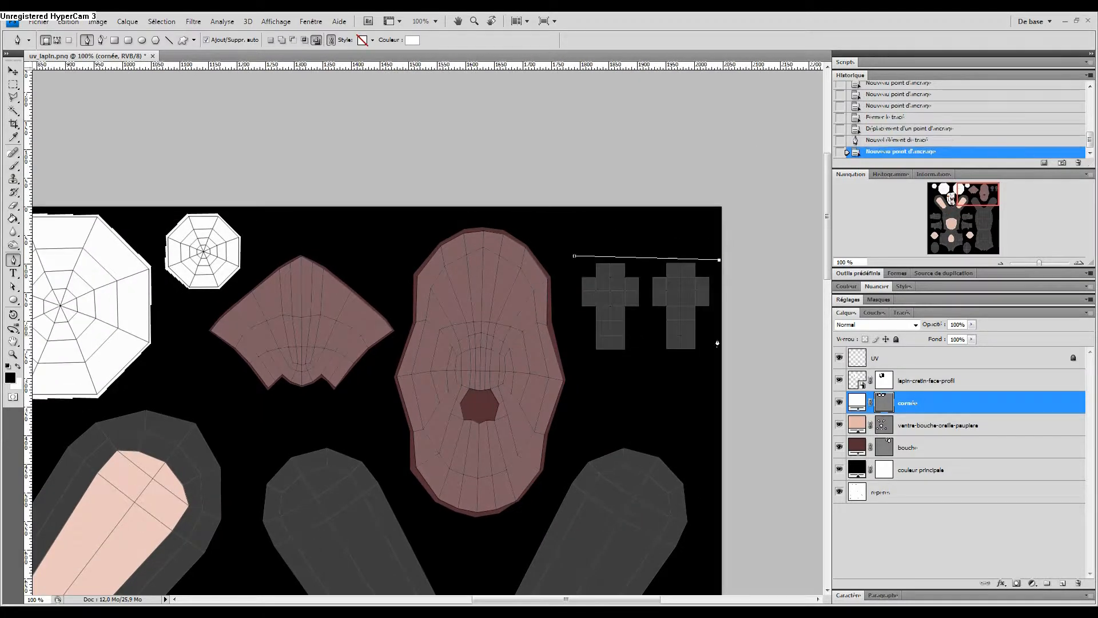
pyautogui.click(900, 131)
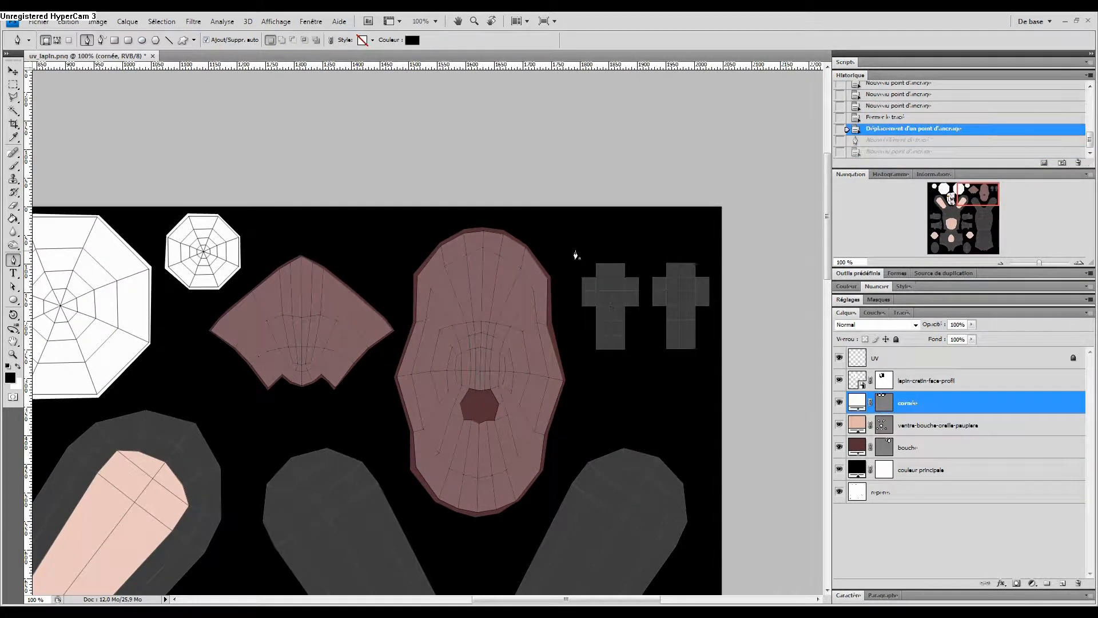
# - Draw a rectangle shape layer covering both cross-shaped teeth UV islands and fill it with white
pyautogui.click(13, 299)
pyautogui.click(49, 298)
pyautogui.moveTo(575, 254); pyautogui.dragTo(719, 359)
pyautogui.doubleClick(856, 403)
pyautogui.click(691, 446)
pyautogui.click(965, 445)
# - Rename the new rectangle shape layer dents
pyautogui.doubleClick(949, 402)
pyautogui.click(1063, 289)
pyautogui.doubleClick(907, 402)
pyautogui.write('dents')
pyautogui.press('Return')
# - Trace the third octagonal ring of the left large eye as a black shape layer above cornée and name it iris
pyautogui.scroll(-10, 385, 171)
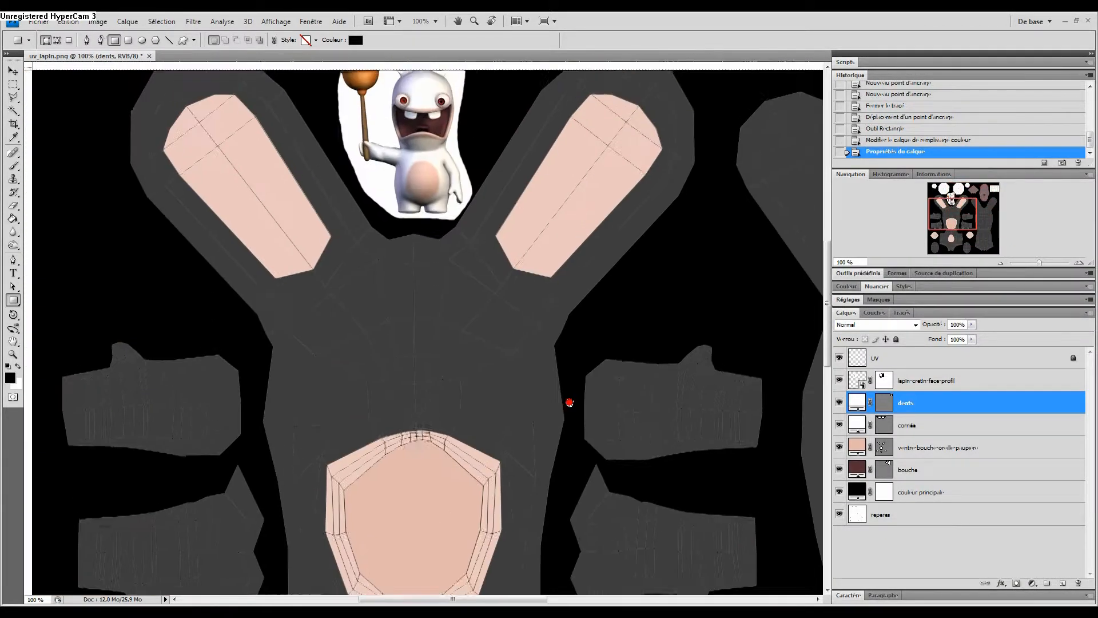
pyautogui.moveTo(569, 402); pyautogui.dragTo(431, 595)
pyautogui.click(959, 433)
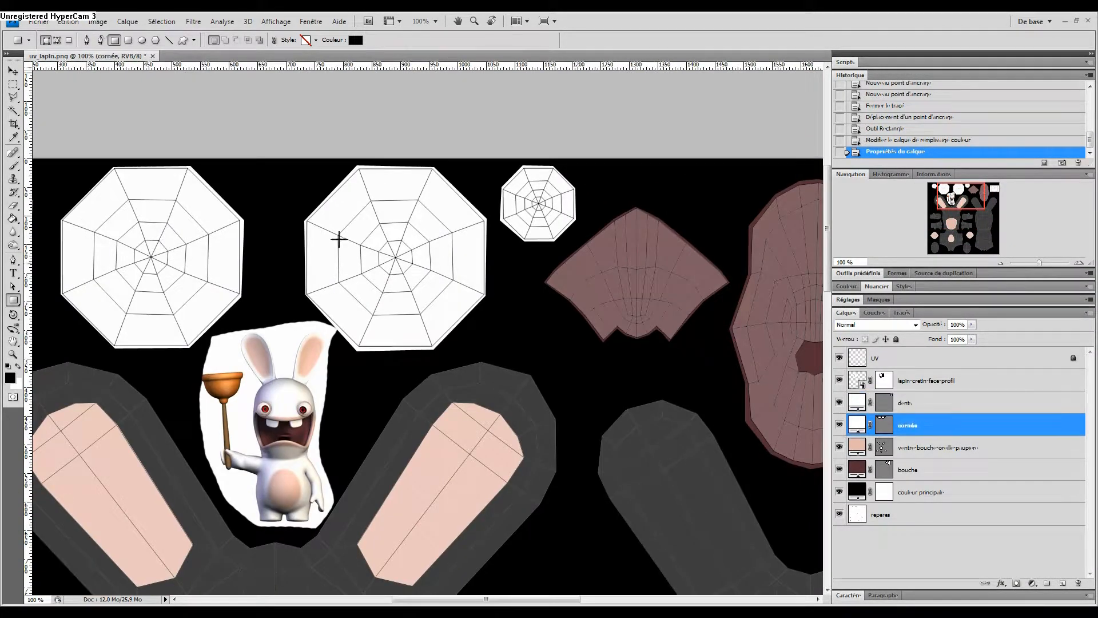
pyautogui.press('p')
pyautogui.click(164, 309)
pyautogui.hotkey('ctrl', 'z')
pyautogui.moveTo(185, 297); pyautogui.dragTo(308, 377)
pyautogui.keyDown('ctrl'); pyautogui.click(272, 344); pyautogui.keyUp('ctrl')
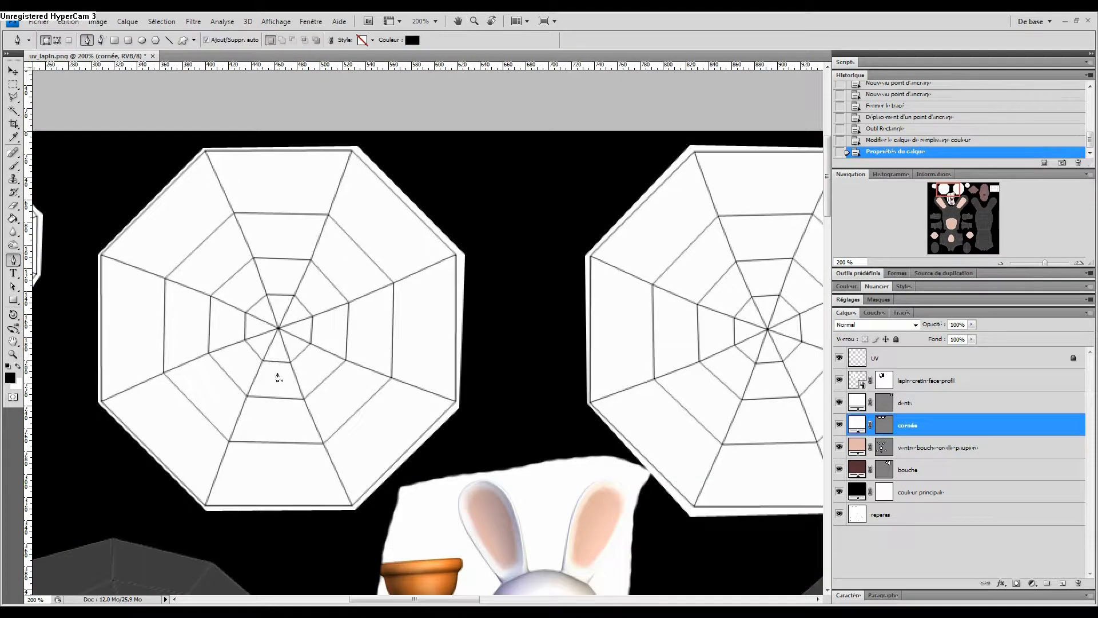
pyautogui.click(247, 394)
pyautogui.click(209, 352)
pyautogui.click(210, 296)
pyautogui.click(253, 257)
pyautogui.click(312, 258)
pyautogui.click(348, 301)
pyautogui.click(346, 360)
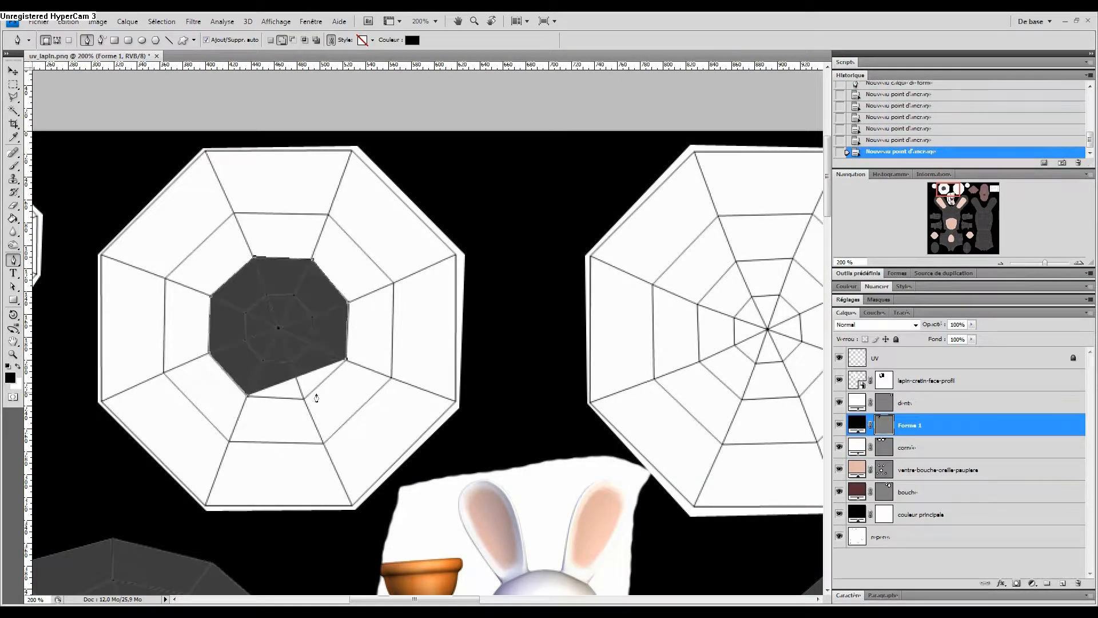
pyautogui.click(303, 397)
pyautogui.click(248, 395)
pyautogui.write('iris')
pyautogui.press('Return')
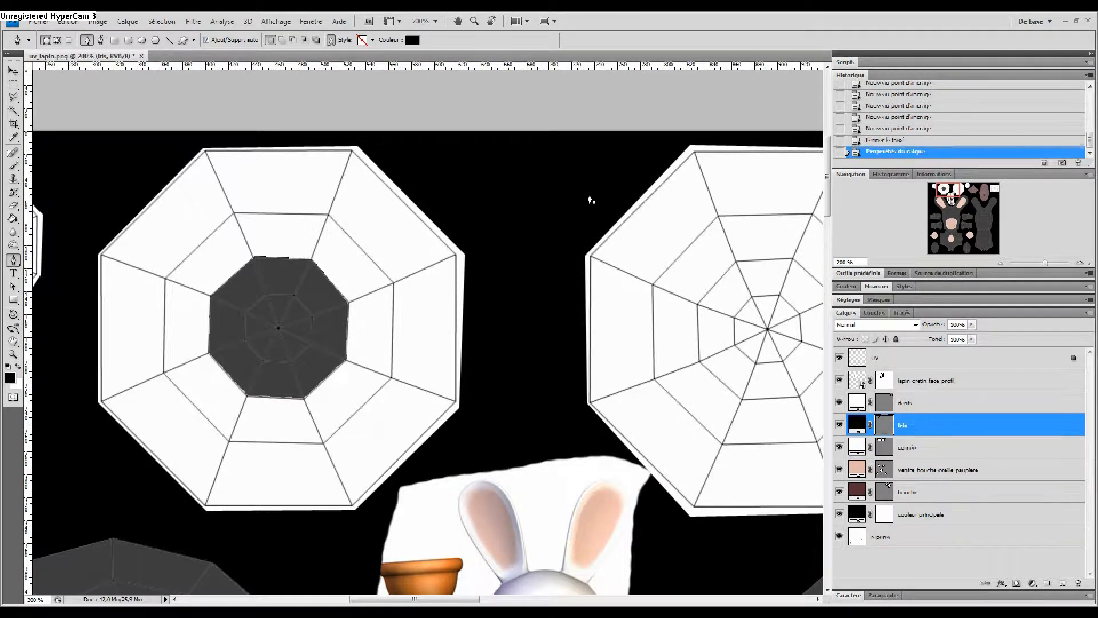
pyautogui.moveTo(740, 406); pyautogui.dragTo(620, 416)
pyautogui.click(623, 413)
pyautogui.click(579, 377)
pyautogui.click(577, 318)
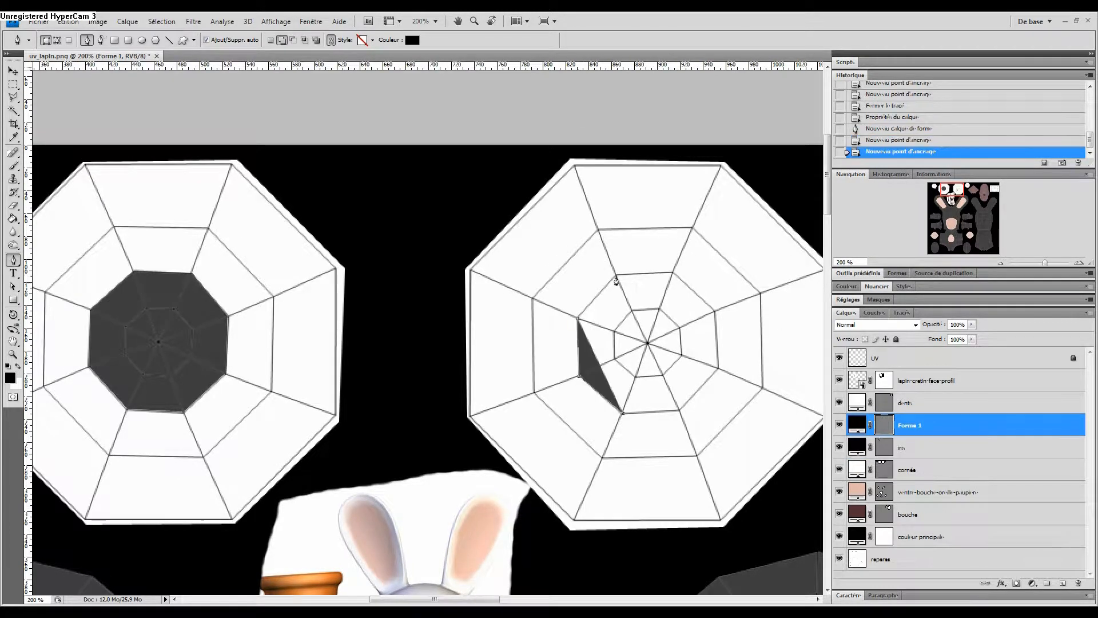
pyautogui.click(615, 274)
pyautogui.click(673, 272)
pyautogui.click(714, 310)
pyautogui.click(717, 368)
pyautogui.click(679, 411)
pyautogui.click(623, 412)
pyautogui.press('a')
pyautogui.hotkey('shift', 'a')
pyautogui.click(888, 450)
pyautogui.moveTo(892, 426); pyautogui.dragTo(1077, 582)
# - Trace the matching octagon of the right large eye as a closed path in the iris vector mask and adjust its lower anchor points
pyautogui.click(884, 428)
pyautogui.press('p')
pyautogui.click(875, 428)
pyautogui.click(317, 40)
pyautogui.click(579, 376)
pyautogui.click(578, 317)
pyautogui.click(616, 273)
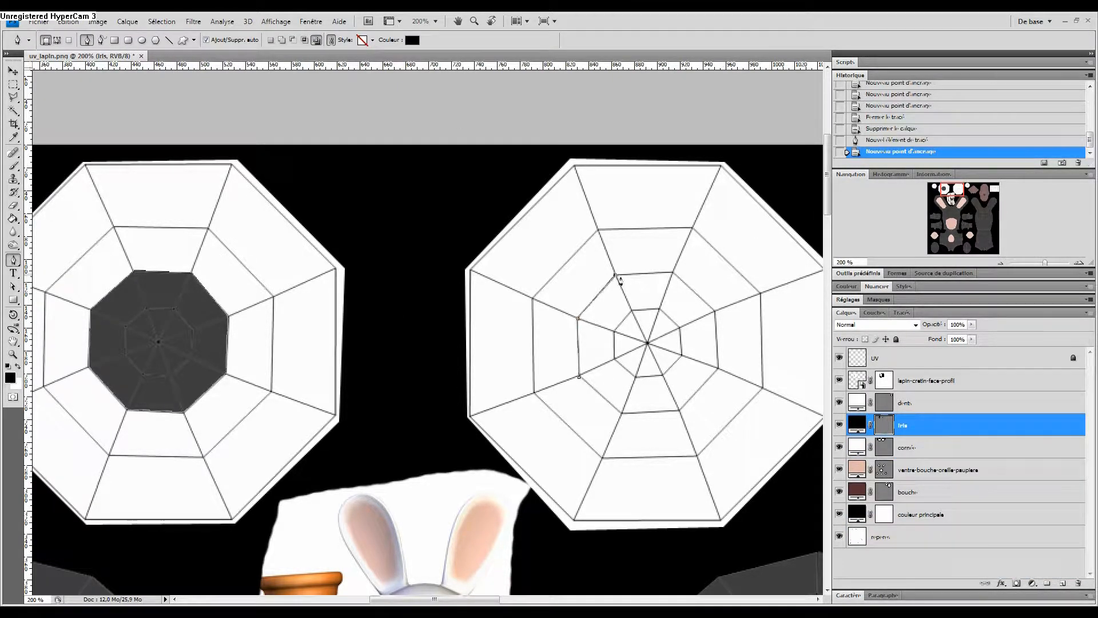
pyautogui.click(673, 271)
pyautogui.click(715, 311)
pyautogui.click(718, 367)
pyautogui.click(681, 409)
pyautogui.click(622, 411)
pyautogui.click(579, 375)
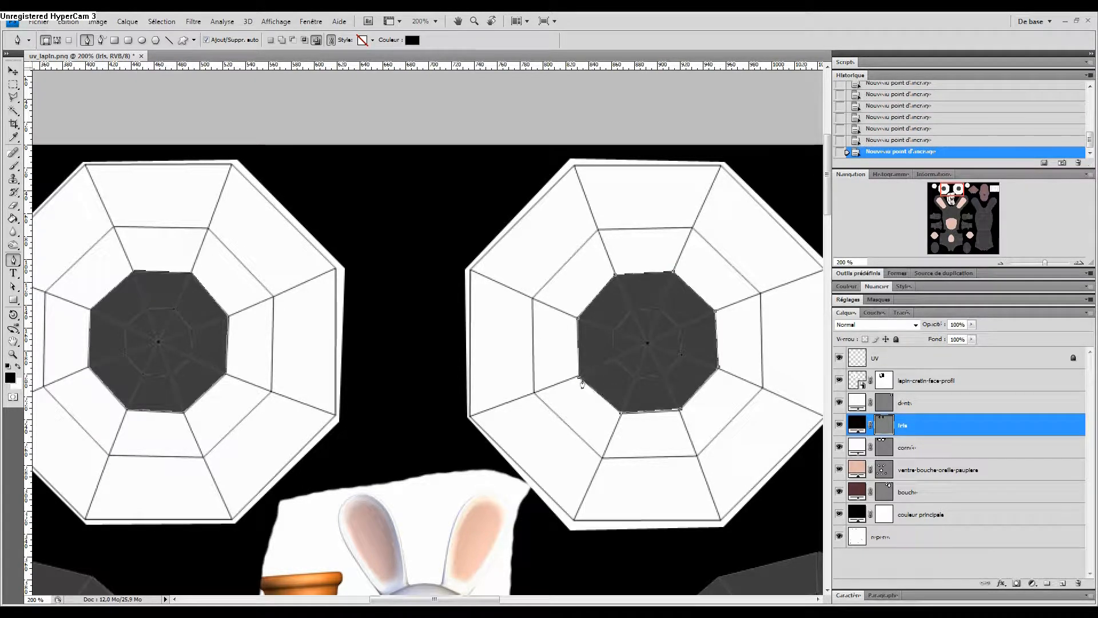
pyautogui.press('a')
pyautogui.moveTo(679, 411); pyautogui.dragTo(622, 413)
# - Fill the iris layer with dark red, RGB 161, 1, 1
pyautogui.press('z')
pyautogui.keyDown('alt'); pyautogui.click(633, 324); pyautogui.keyUp('alt')
pyautogui.doubleClick(856, 425)
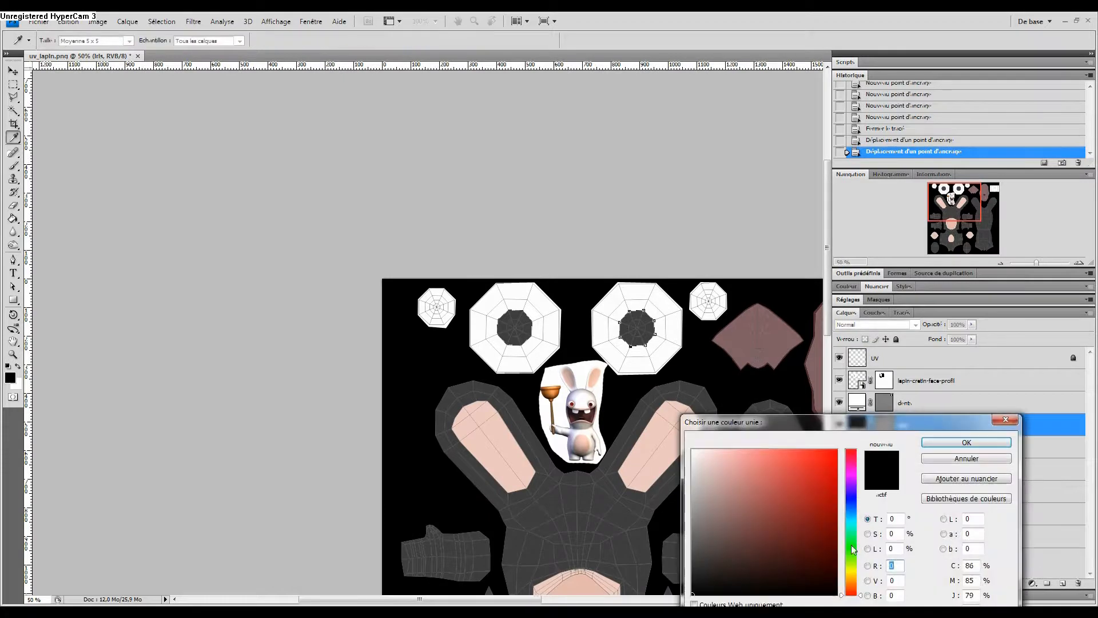
pyautogui.write('153')
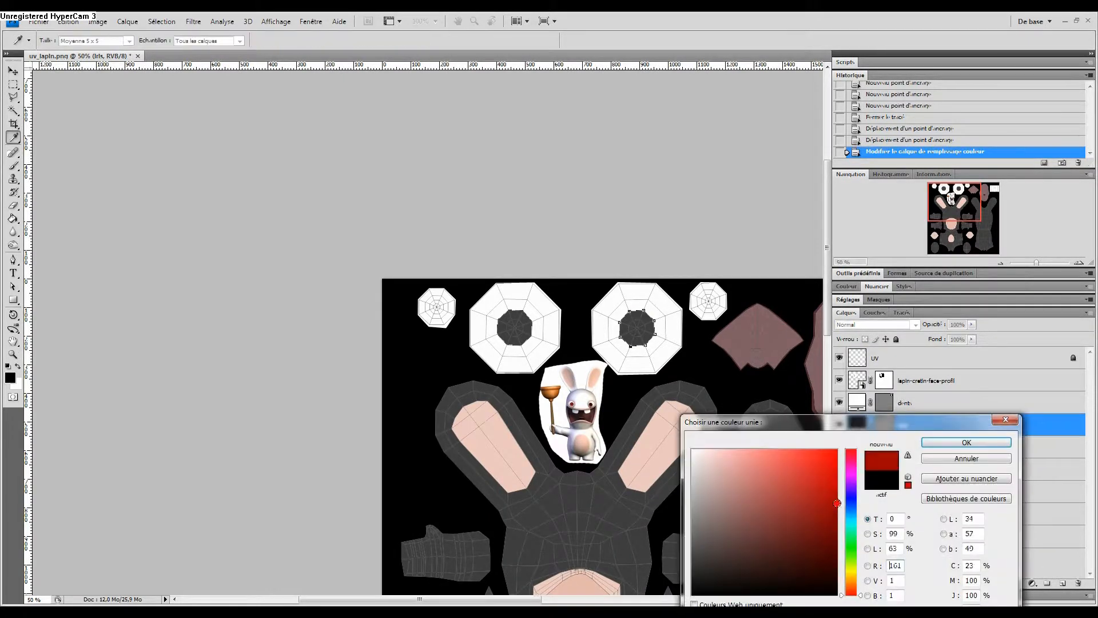
pyautogui.click(938, 445)
# - Trace the innermost octagon of the left large eye as a new black shape layer above iris
pyautogui.tripleClick(518, 328)
pyautogui.click(1032, 583)
pyautogui.click(756, 393)
pyautogui.press('p')
pyautogui.press('Return')
pyautogui.click(487, 357)
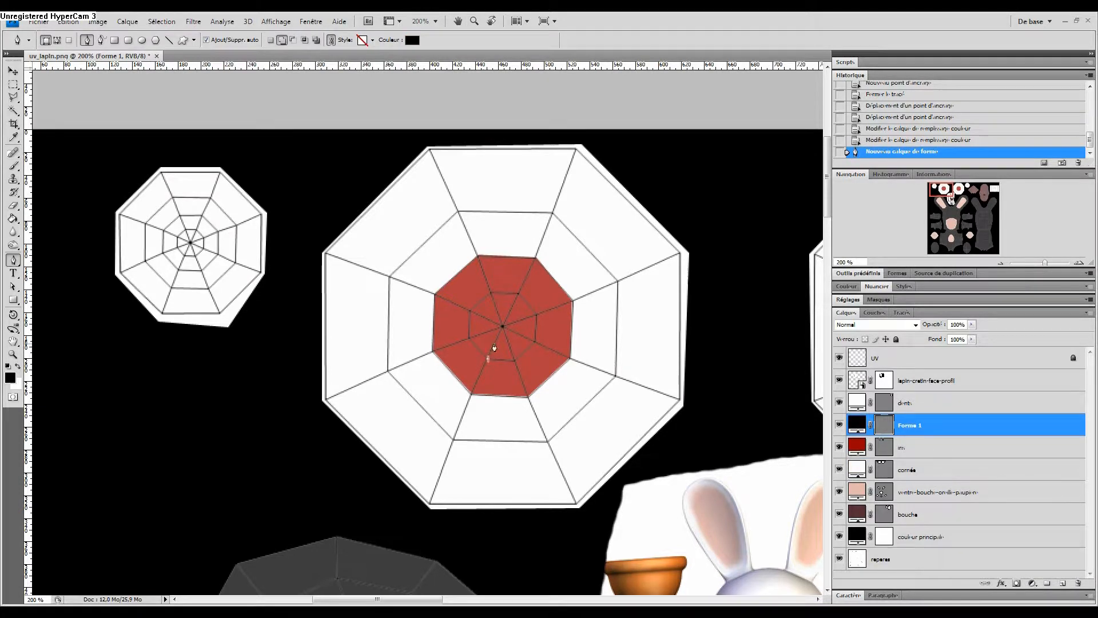
pyautogui.click(470, 338)
pyautogui.click(470, 311)
pyautogui.click(490, 293)
pyautogui.click(518, 293)
pyautogui.click(536, 314)
pyautogui.click(535, 342)
pyautogui.click(515, 361)
pyautogui.click(487, 357)
# - Add a closed path around the innermost octagon of the right large eye to the black pupil shape layer
pyautogui.moveTo(503, 344); pyautogui.dragTo(93, 345)
pyautogui.click(549, 345)
pyautogui.click(551, 314)
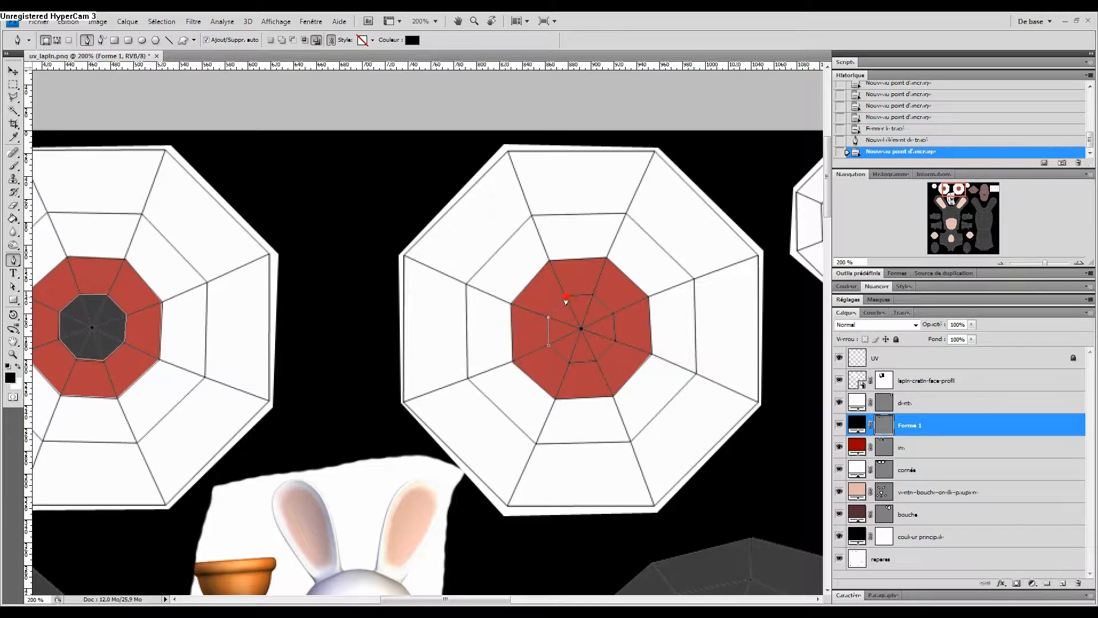
pyautogui.click(566, 295)
pyautogui.click(592, 293)
pyautogui.click(612, 313)
pyautogui.click(614, 339)
pyautogui.click(596, 359)
pyautogui.click(571, 361)
pyautogui.click(549, 345)
# - Change the fill of the couleur principale layer to white
pyautogui.press('z')
pyautogui.keyDown('alt'); pyautogui.scroll(-5, 557, 350); pyautogui.keyUp('alt')
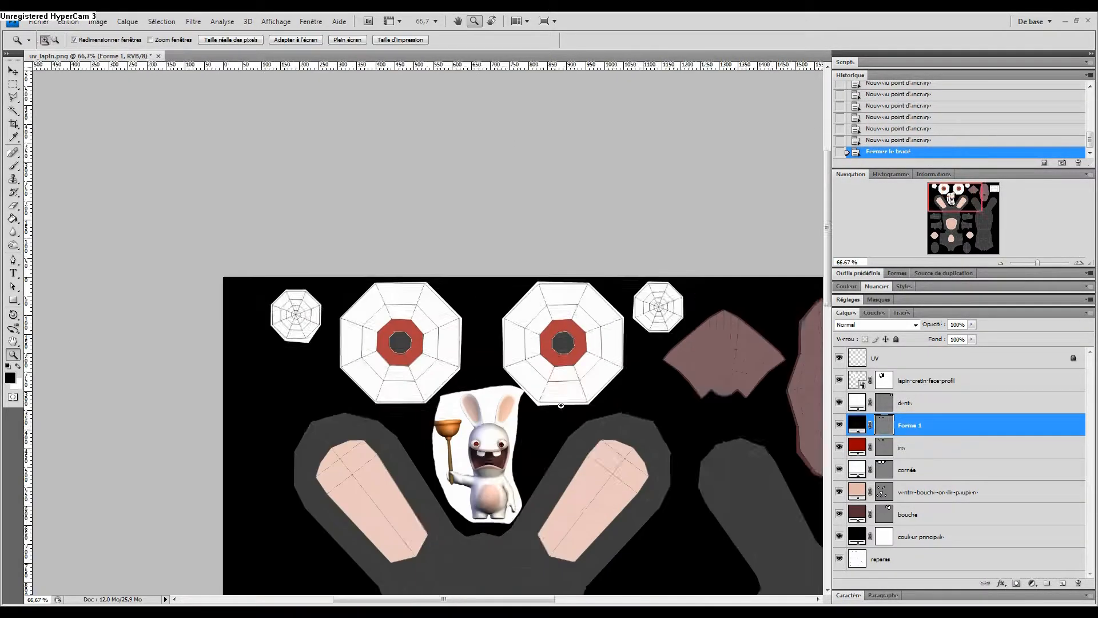
pyautogui.doubleClick(857, 535)
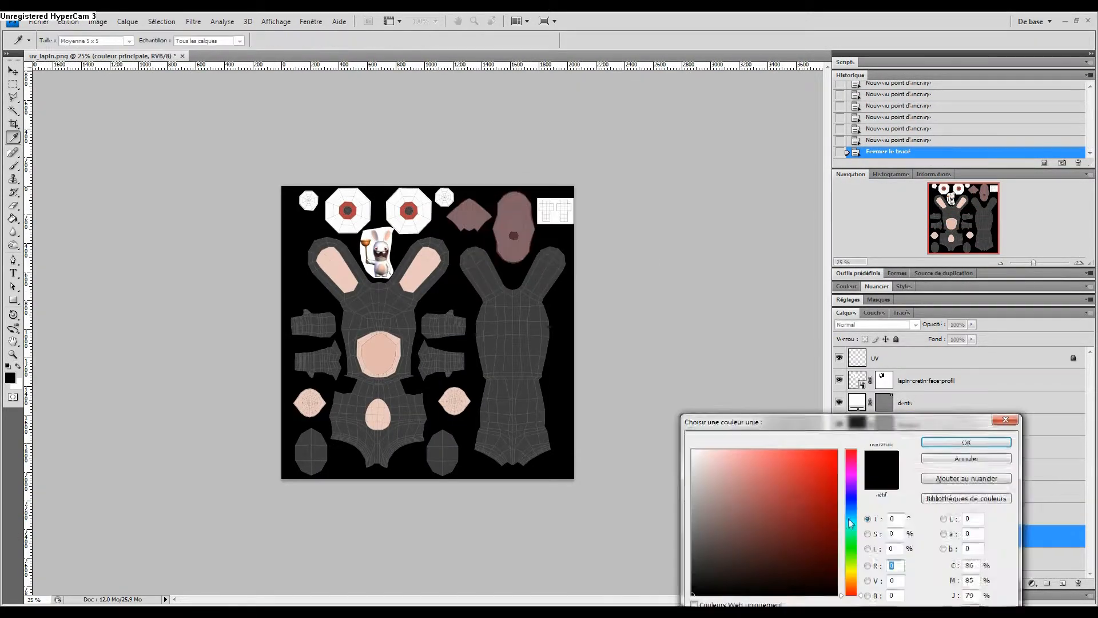
pyautogui.click(695, 452)
pyautogui.click(992, 438)
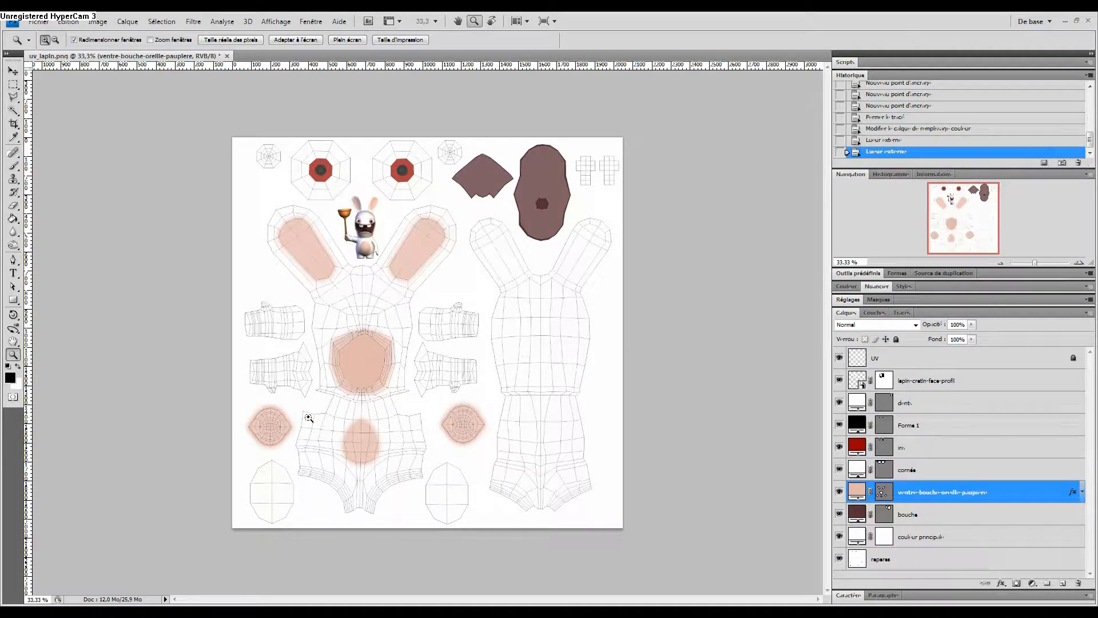
# - Preview the texture without the UV wireframe, restore the UV layer, and hide the reperes and couleur principale layers
pyautogui.click(837, 358)
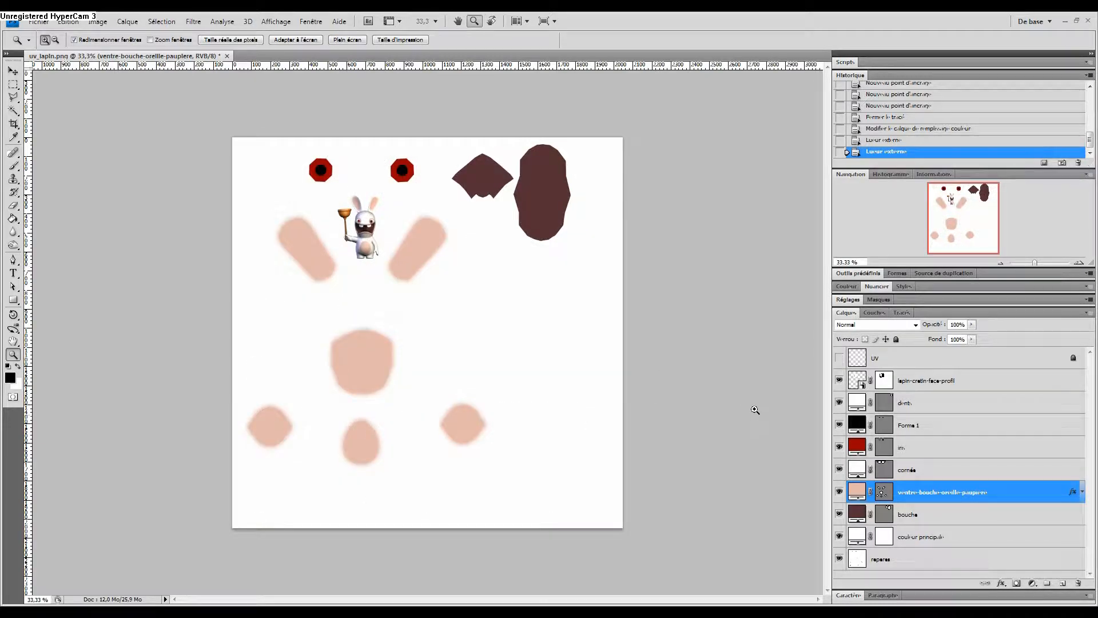
pyautogui.click(839, 536)
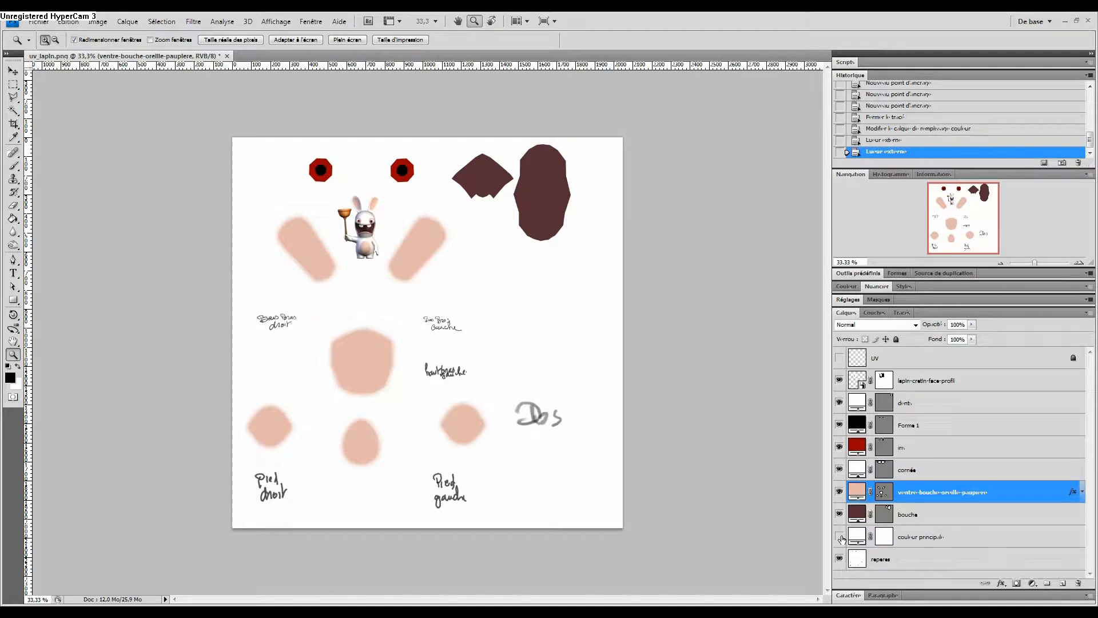
pyautogui.click(840, 536)
pyautogui.click(839, 558)
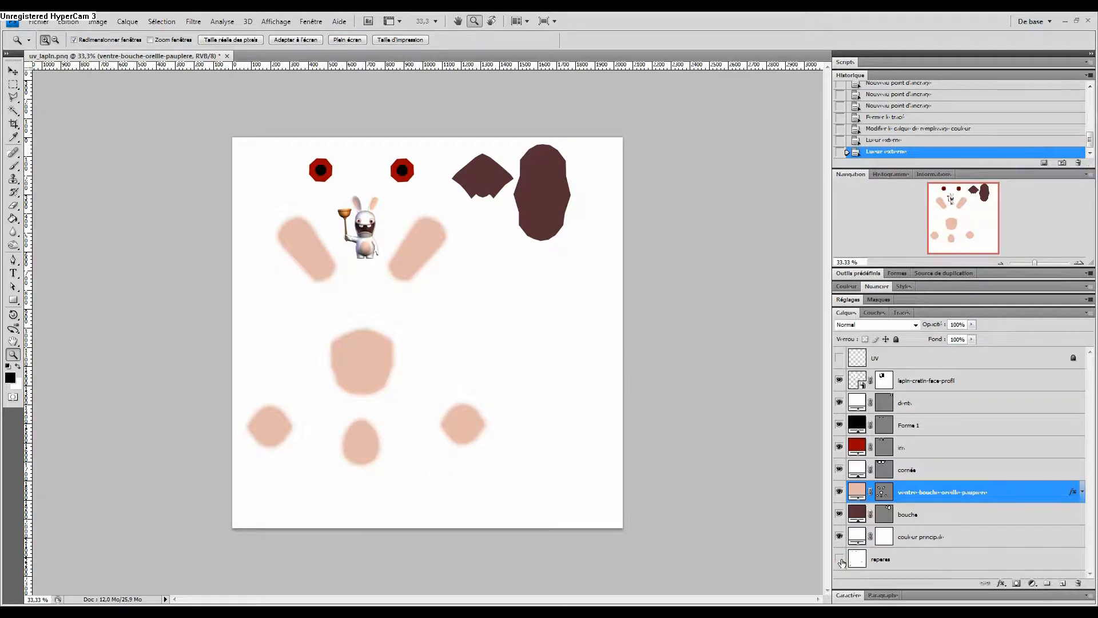
pyautogui.click(839, 358)
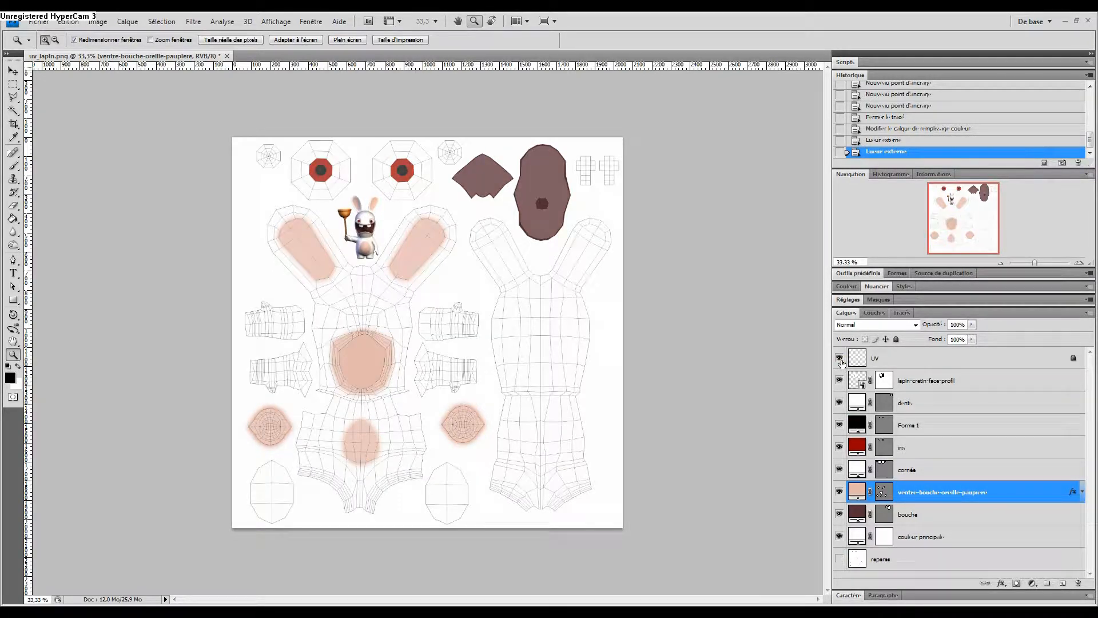
pyautogui.click(839, 537)
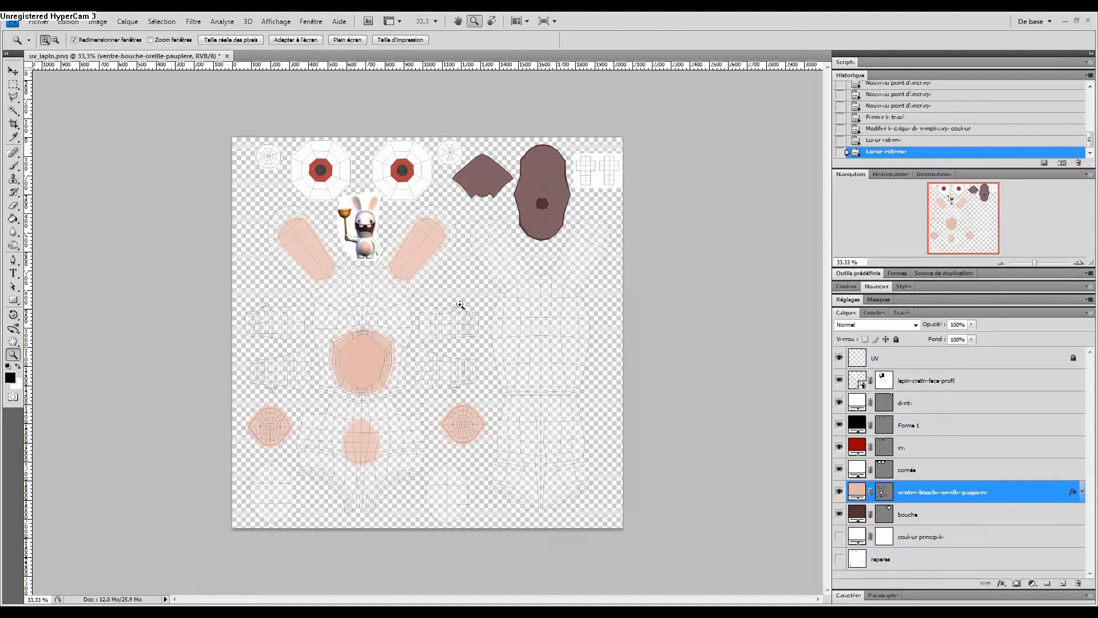
# - Select the dents layer and inspect the bounds of its white rectangle over the teeth UVs
pyautogui.click(335, 183)
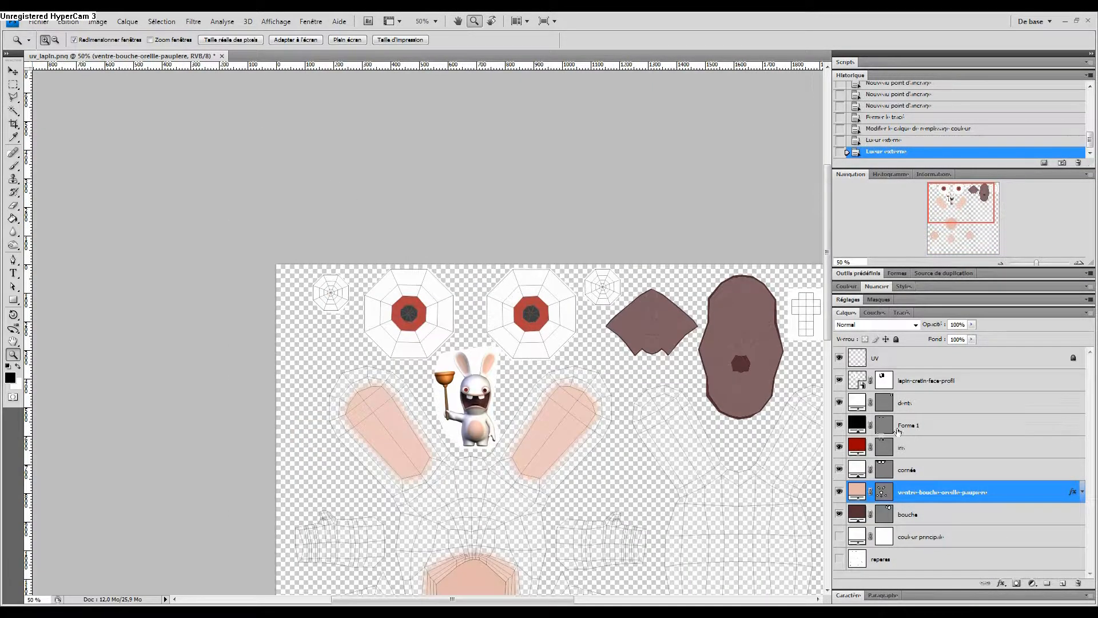
pyautogui.click(879, 399)
pyautogui.moveTo(746, 351); pyautogui.dragTo(556, 314)
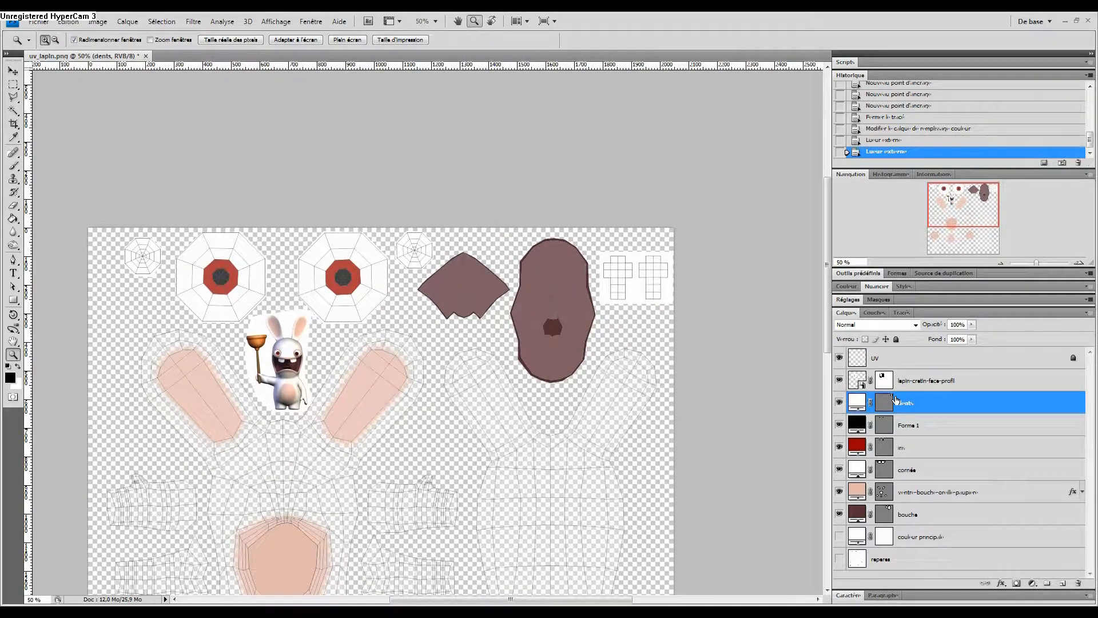
pyautogui.click(13, 72)
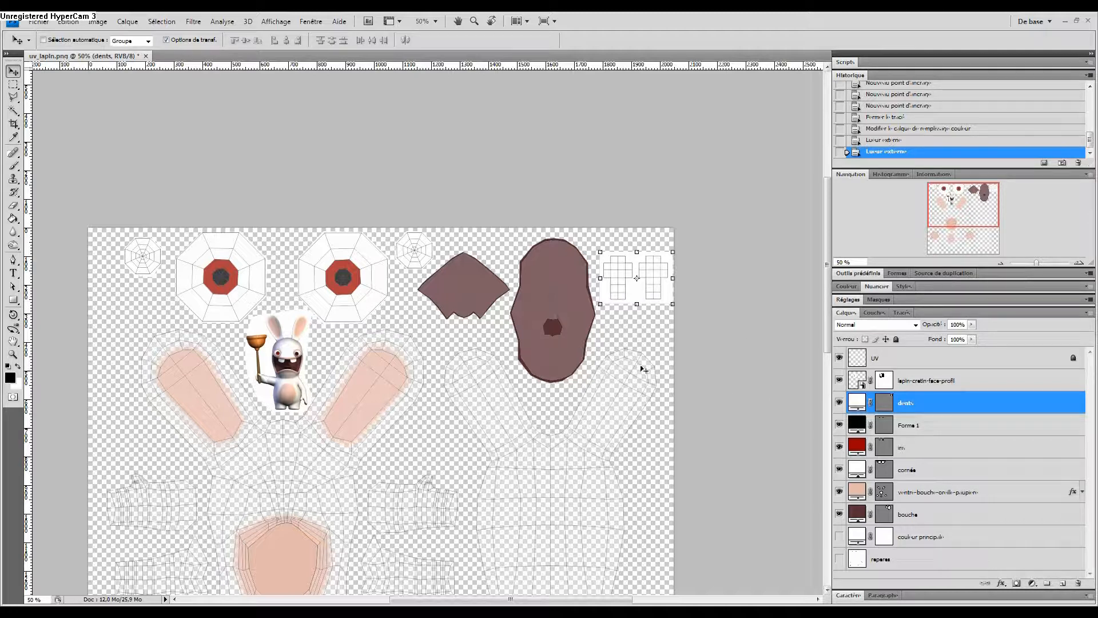
pyautogui.moveTo(631, 392); pyautogui.dragTo(670, 365)
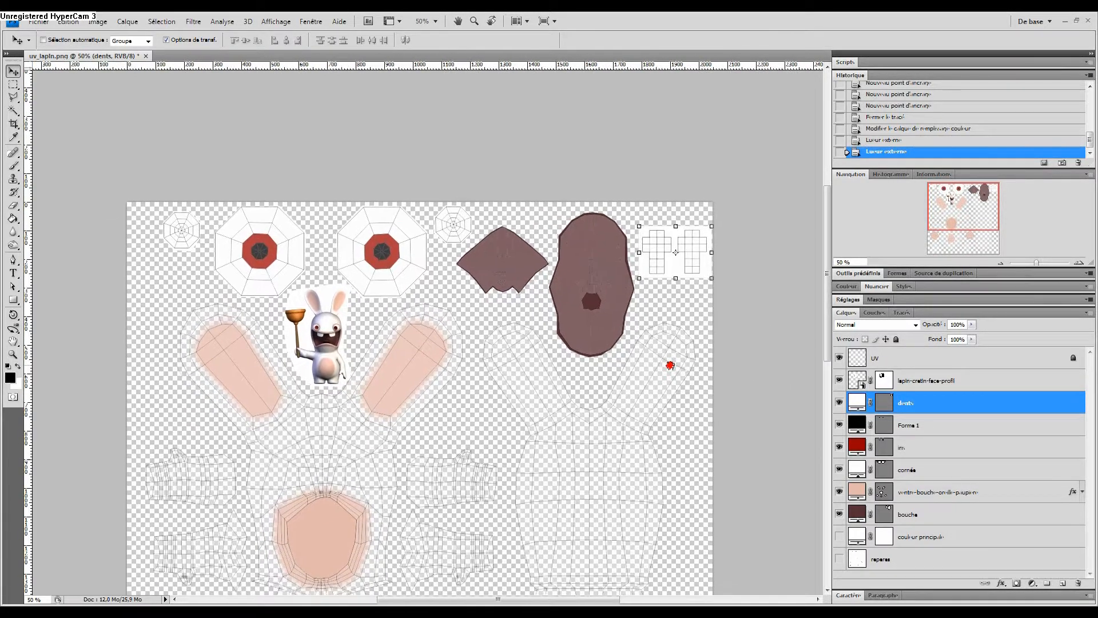
# - Rename the Forme 1 layer pupille and nudge the lower edge of the left pupil octagon onto the UV lines
pyautogui.doubleClick(909, 425)
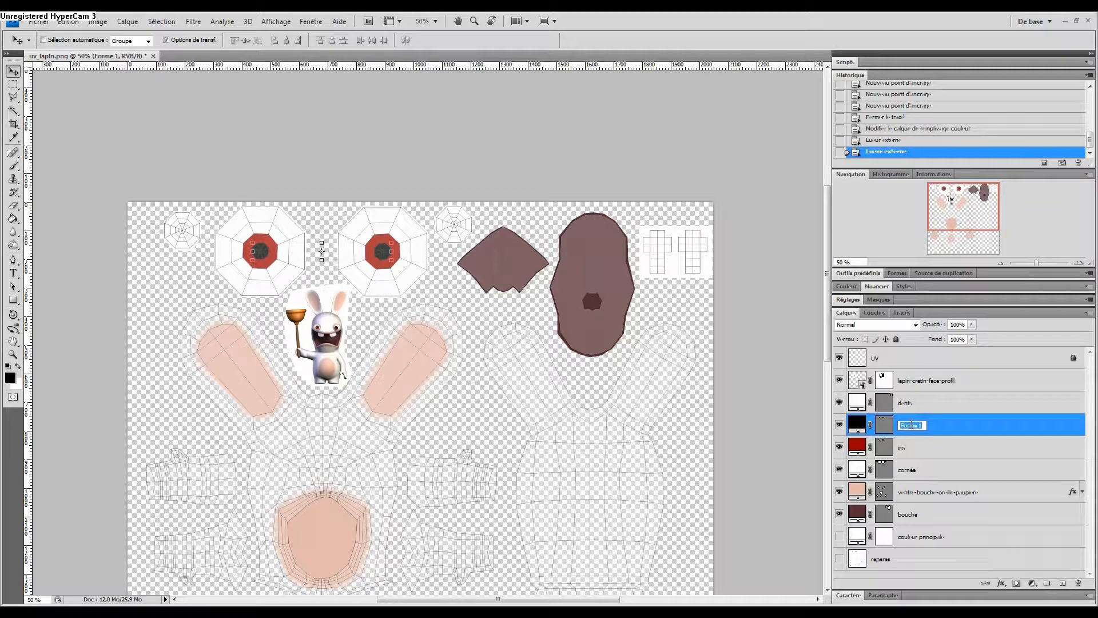
pyautogui.press('Return')
pyautogui.press('z')
pyautogui.click(374, 255)
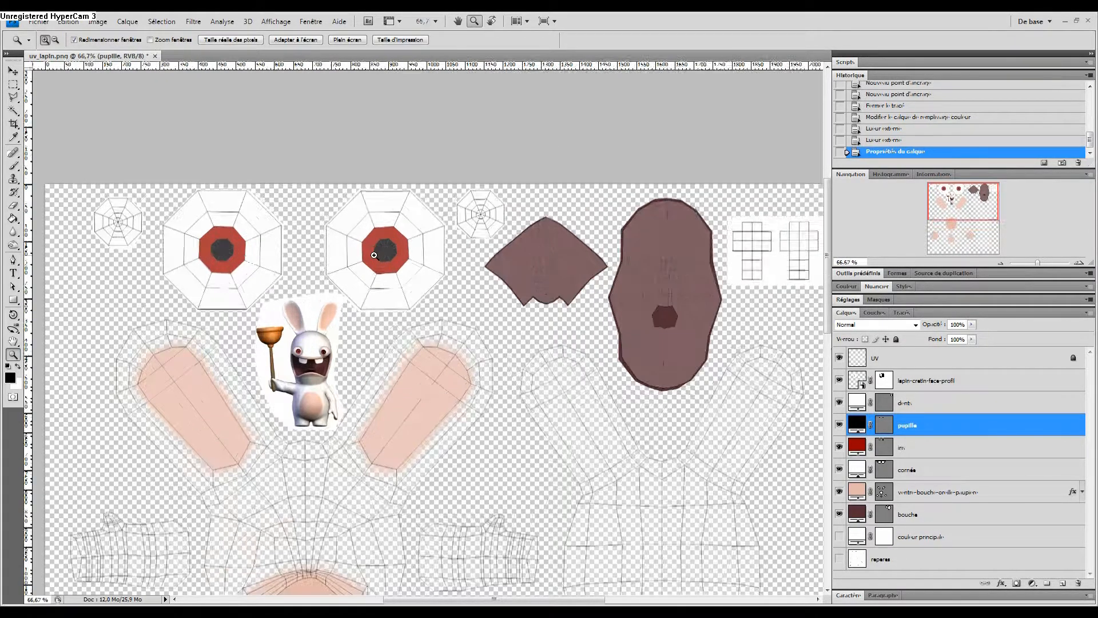
pyautogui.click(369, 255)
pyautogui.click(354, 262)
pyautogui.moveTo(354, 263); pyautogui.dragTo(620, 261)
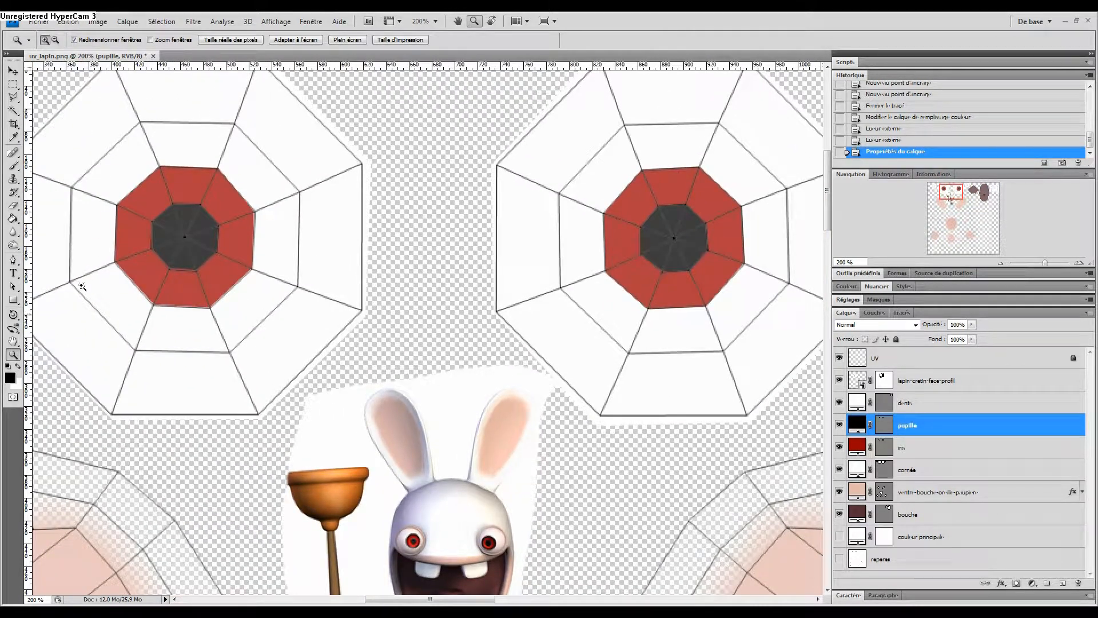
pyautogui.click(13, 287)
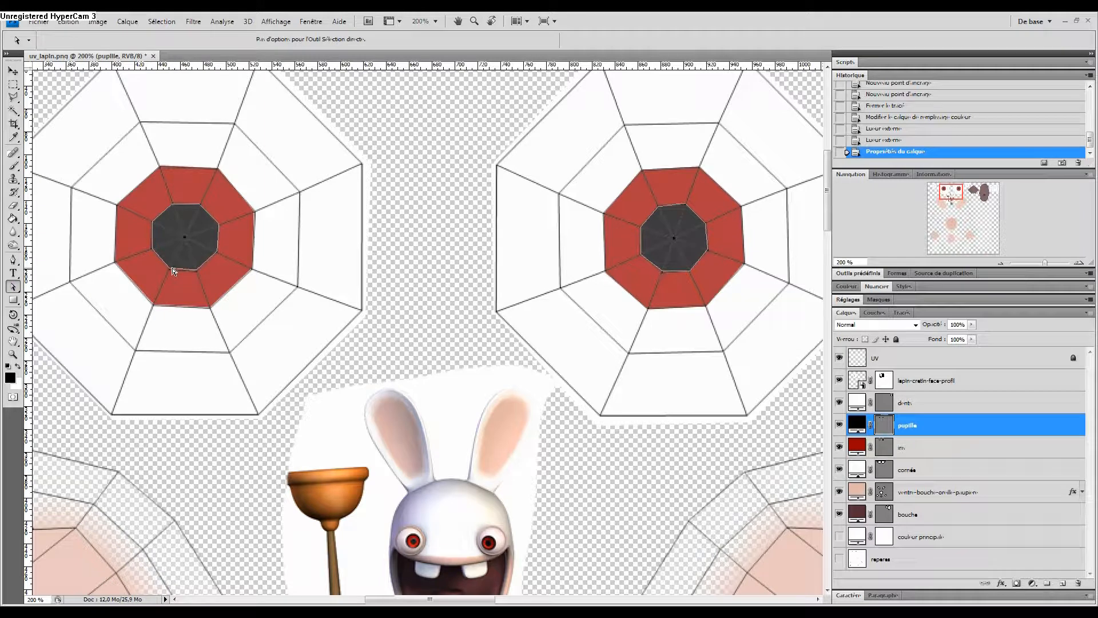
pyautogui.moveTo(173, 272); pyautogui.dragTo(171, 270)
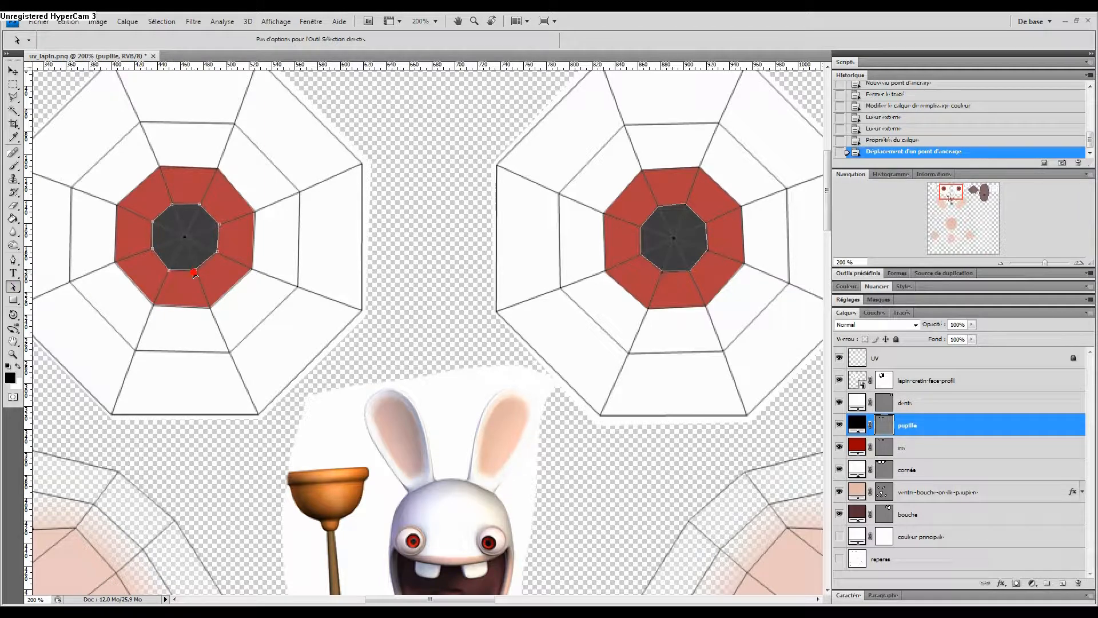
pyautogui.moveTo(195, 275); pyautogui.dragTo(197, 271)
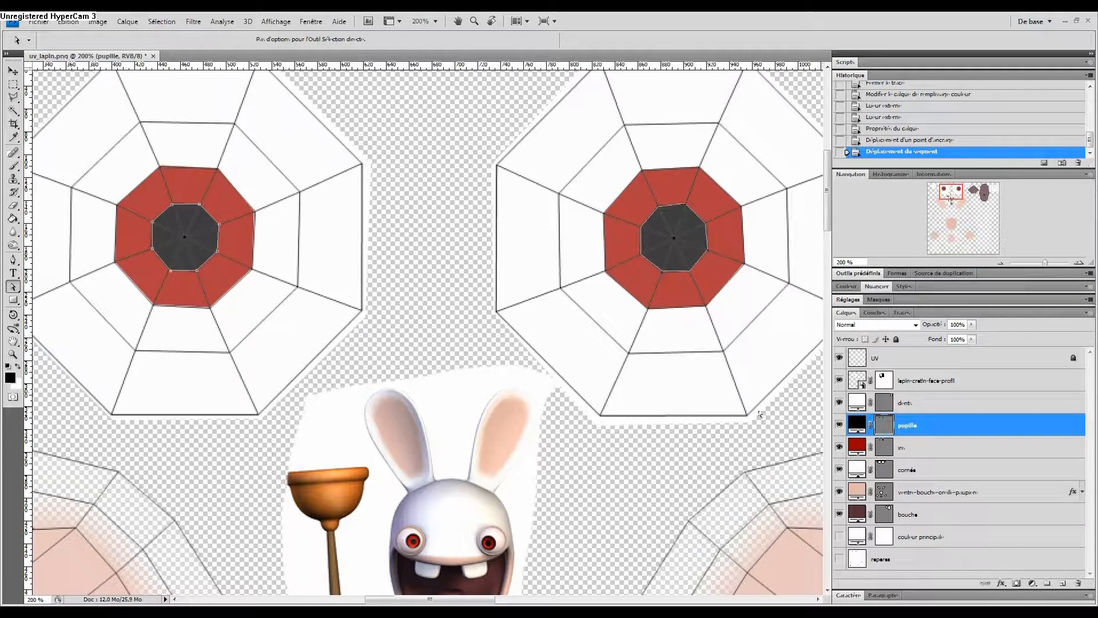
# - Add a 3 px black outside stroke (Contour) effect to the iris layer, checking against the reference rabbit's eye
pyautogui.moveTo(420, 395); pyautogui.dragTo(464, 326)
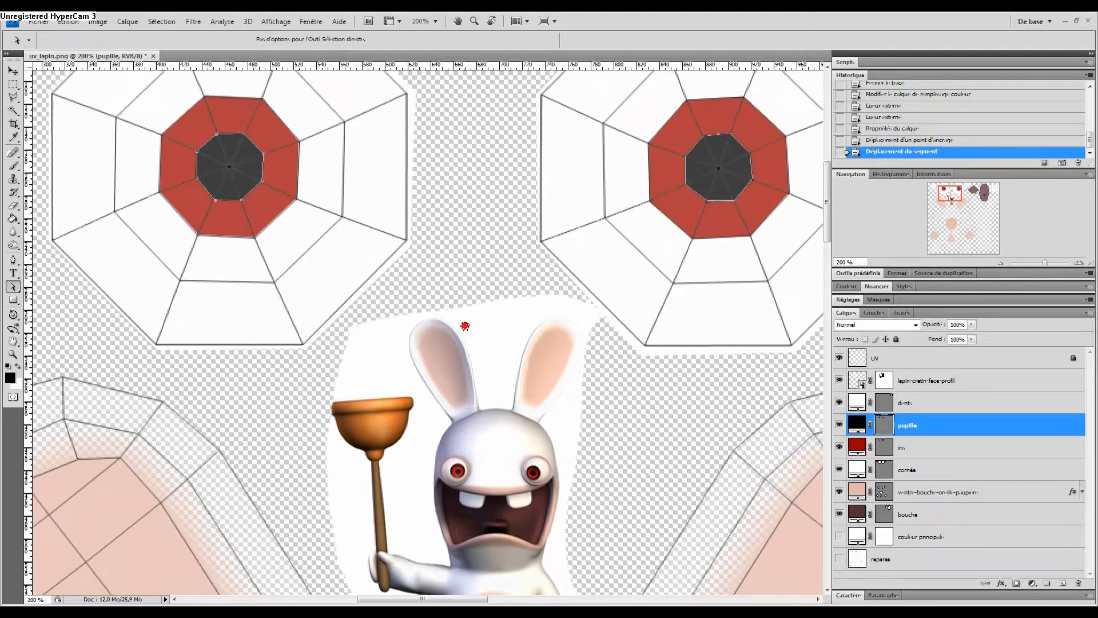
pyautogui.click(916, 449)
pyautogui.press('z')
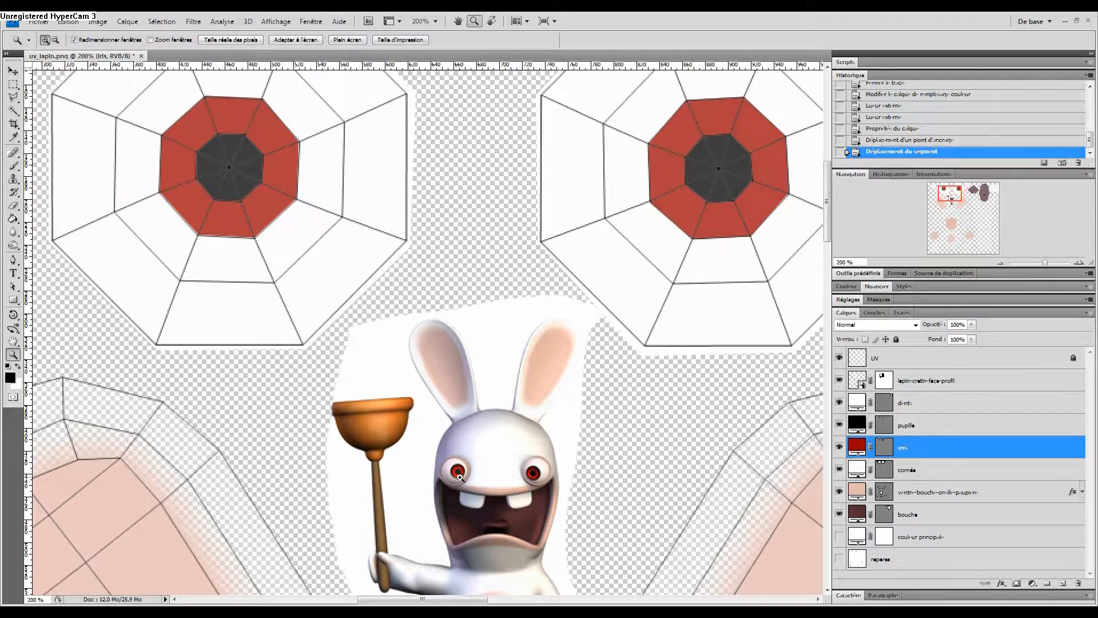
pyautogui.click(459, 475)
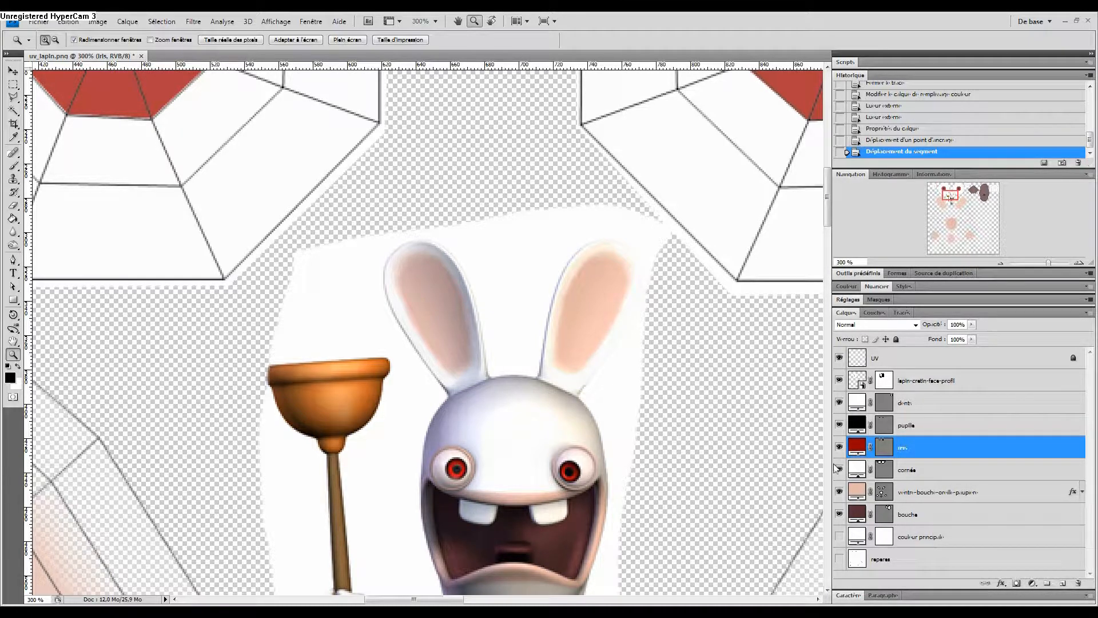
pyautogui.doubleClick(924, 451)
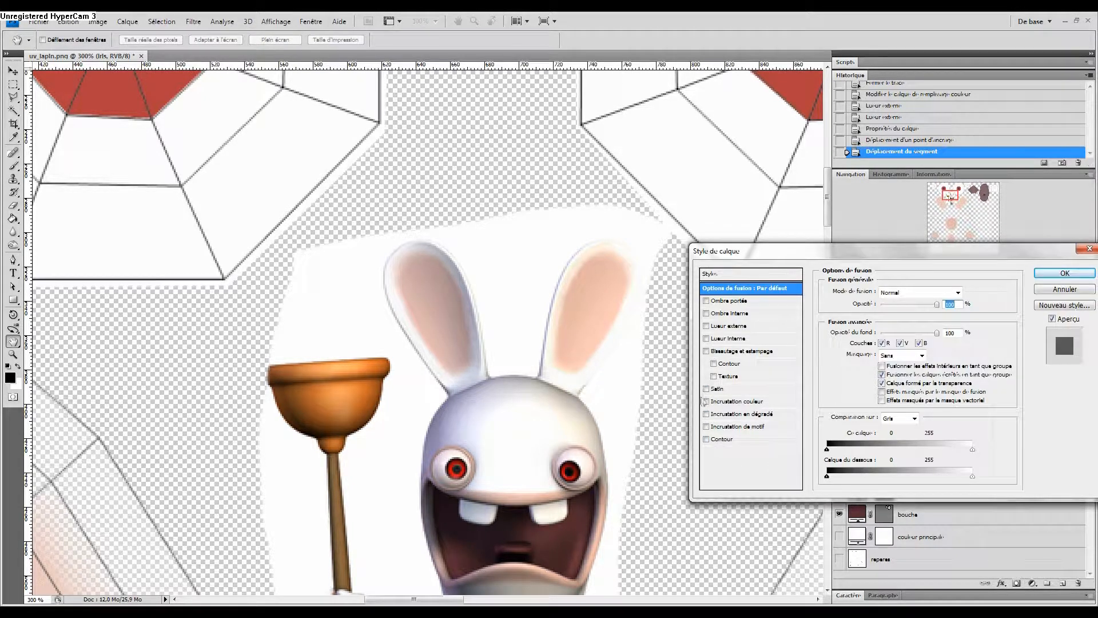
pyautogui.click(707, 439)
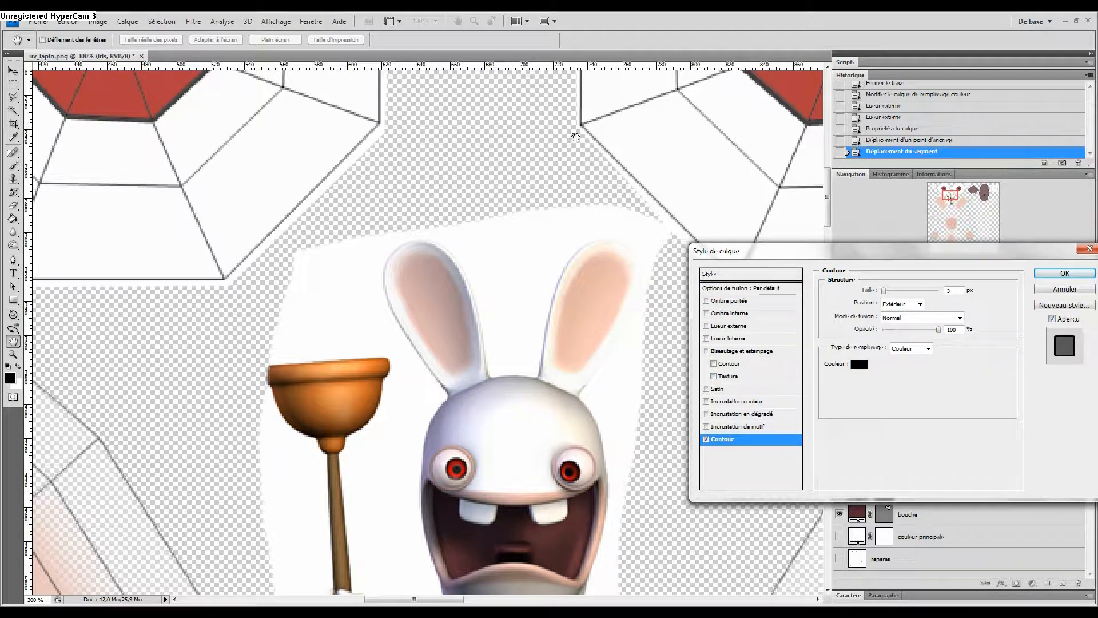
pyautogui.press('Return')
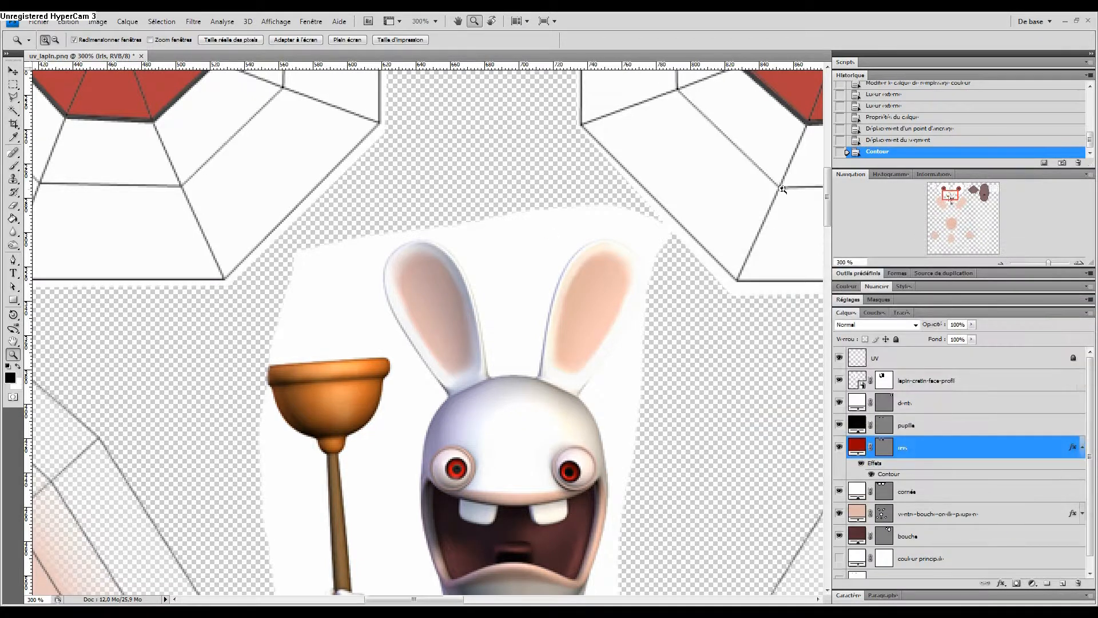
# - Hide the UV layer and collapse the effects list of the iris layer
pyautogui.moveTo(763, 175); pyautogui.dragTo(664, 268)
pyautogui.click(839, 358)
pyautogui.moveTo(596, 518); pyautogui.dragTo(631, 164)
pyautogui.hotkey('ctrl', 'r')
pyautogui.moveTo(529, 458); pyautogui.dragTo(533, 429)
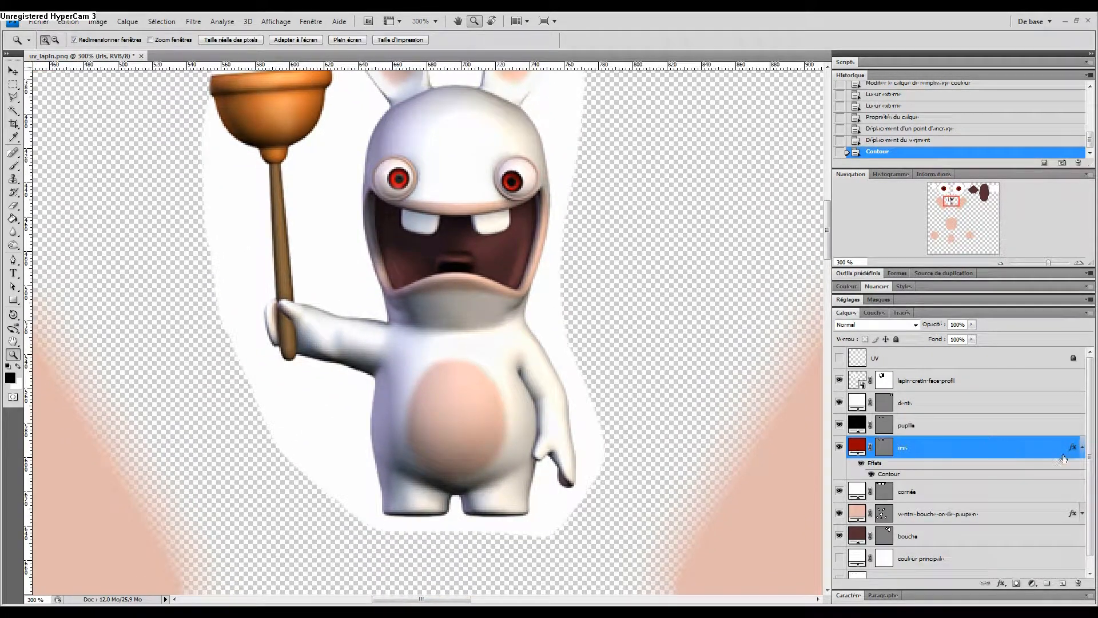
pyautogui.click(1081, 447)
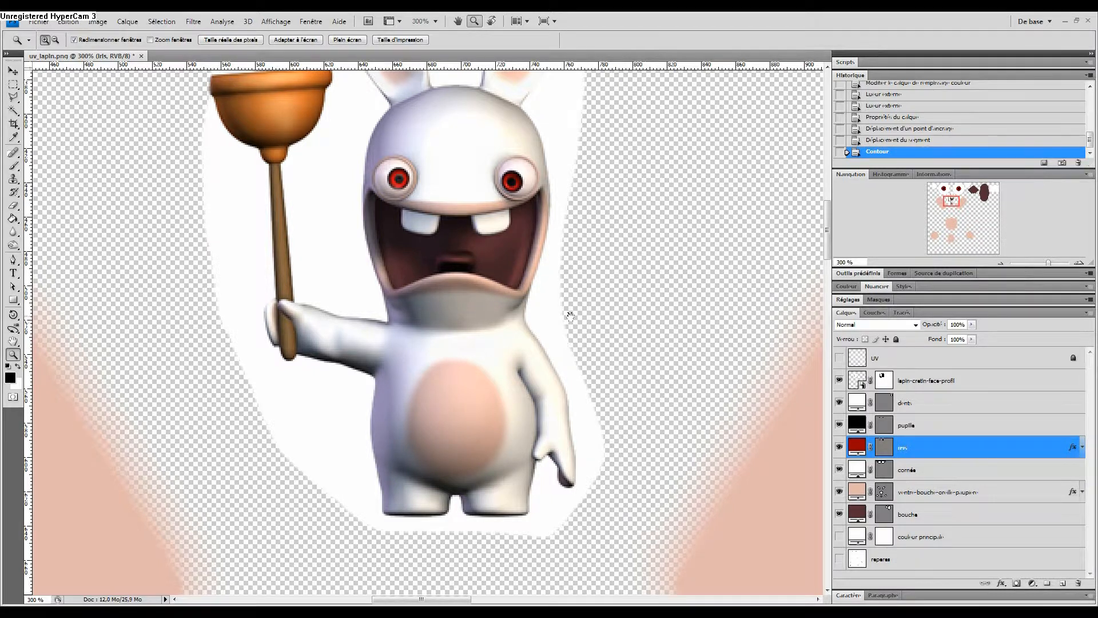
# - Examine the outlined irises, pupils and other coloured shapes without the wireframe, comparing them with the reference rabbit
pyautogui.moveTo(571, 318); pyautogui.dragTo(735, 556)
pyautogui.moveTo(490, 257); pyautogui.dragTo(503, 441)
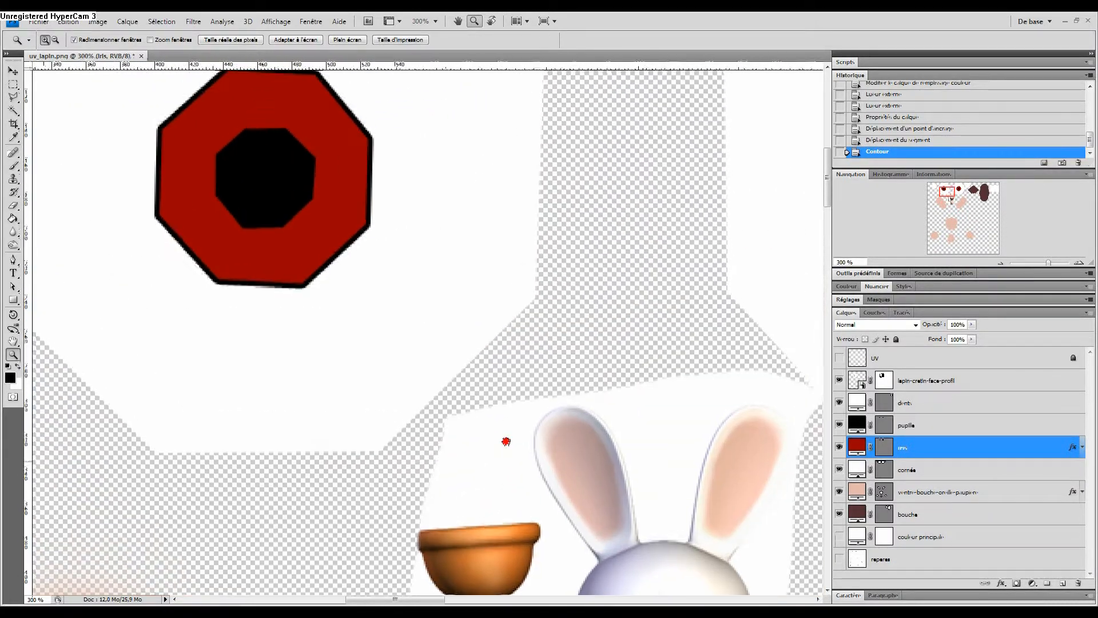
pyautogui.keyDown('alt'); pyautogui.click(506, 415); pyautogui.keyUp('alt')
pyautogui.keyDown('alt'); pyautogui.click(506, 415); pyautogui.keyUp('alt')
pyautogui.moveTo(669, 453); pyautogui.dragTo(542, 375)
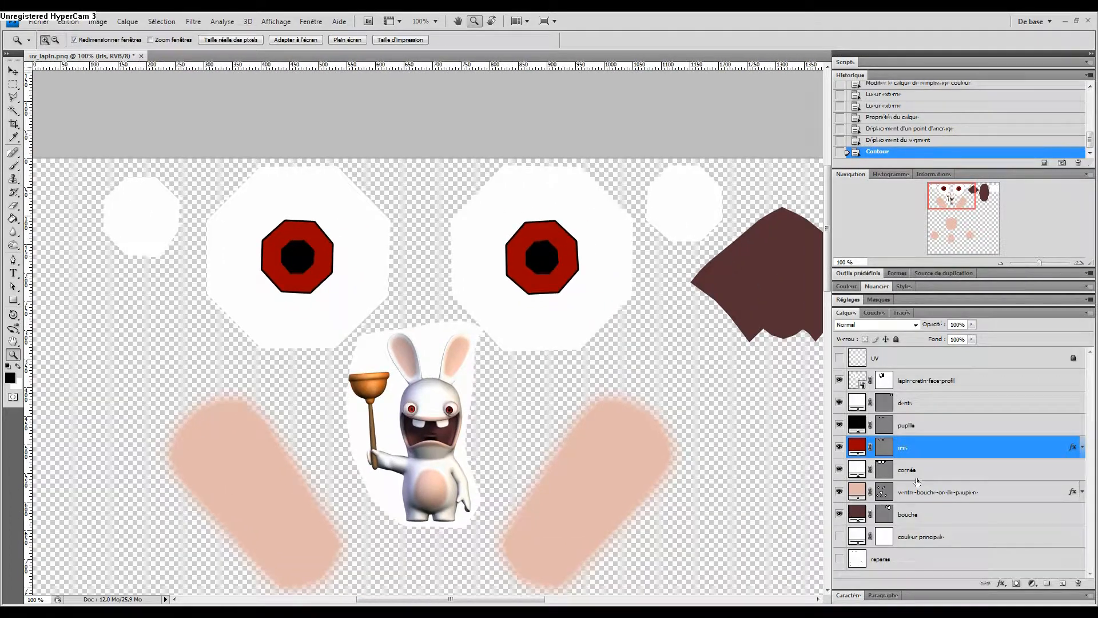
pyautogui.moveTo(548, 407); pyautogui.dragTo(412, 336)
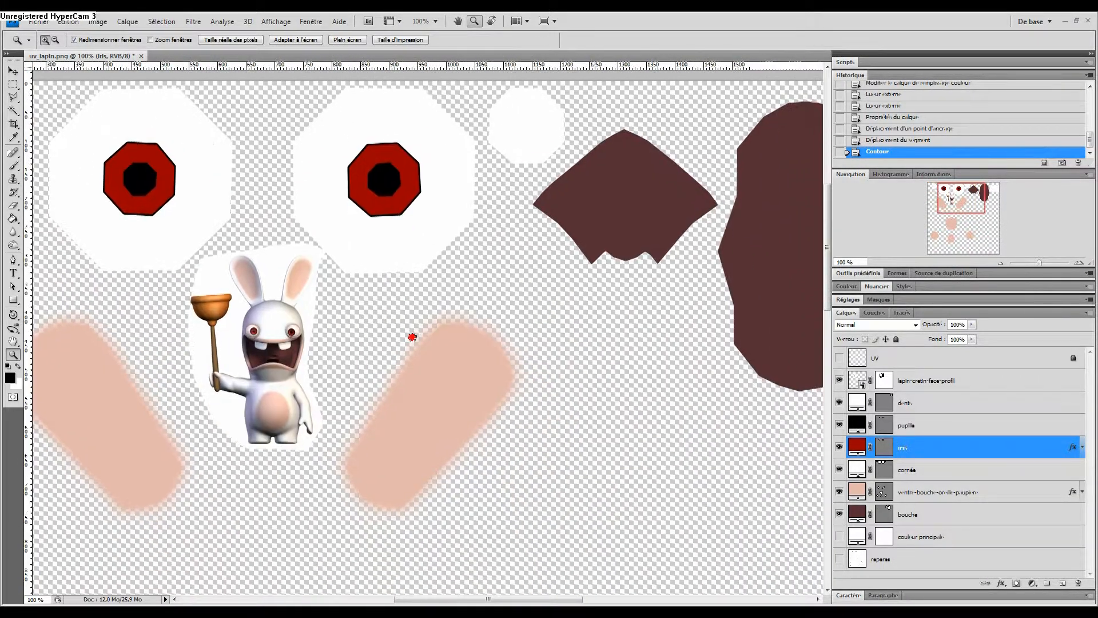
pyautogui.moveTo(523, 499); pyautogui.dragTo(550, 347)
pyautogui.moveTo(571, 456); pyautogui.dragTo(583, 556)
pyautogui.moveTo(551, 433); pyautogui.dragTo(553, 502)
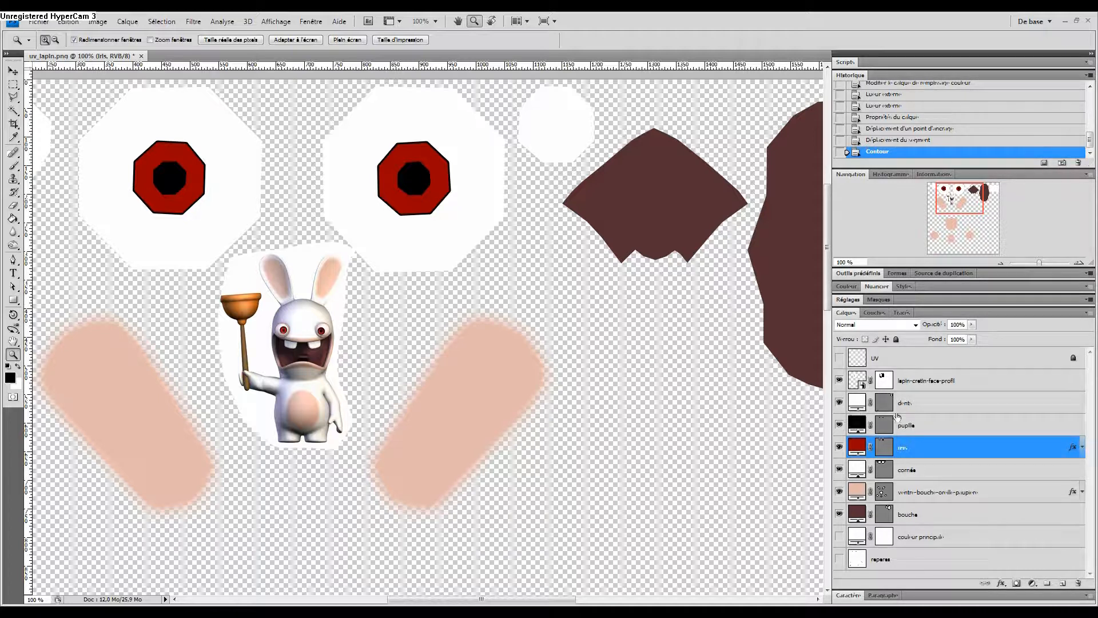
# - Show the couleur principale layer behind the shapes and restore the UV wireframe
pyautogui.click(839, 536)
pyautogui.moveTo(588, 478); pyautogui.dragTo(595, 343)
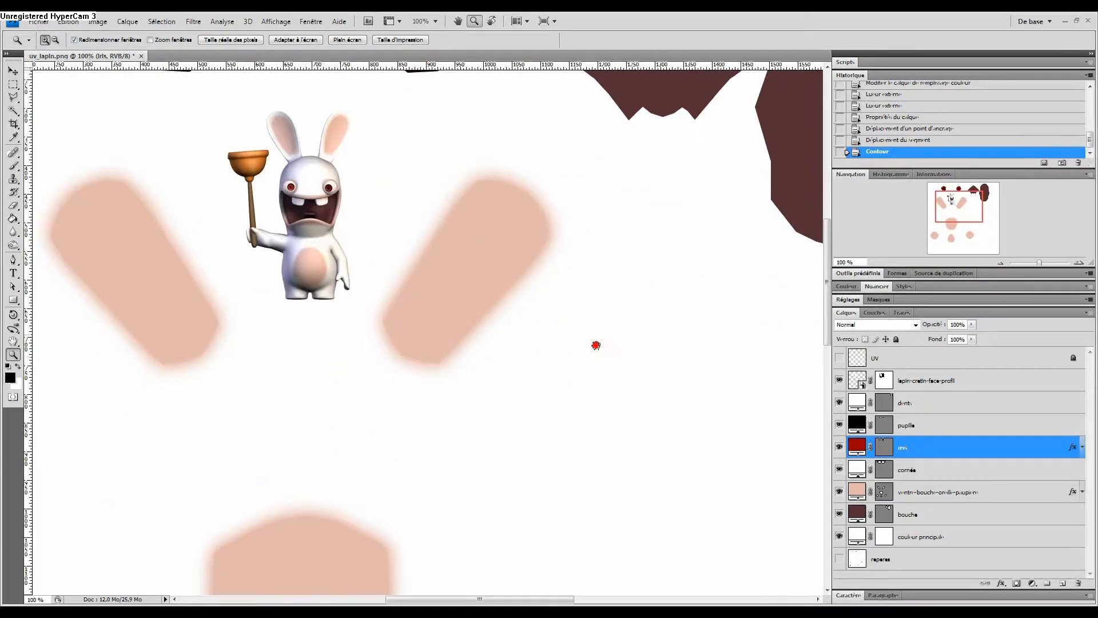
pyautogui.click(839, 358)
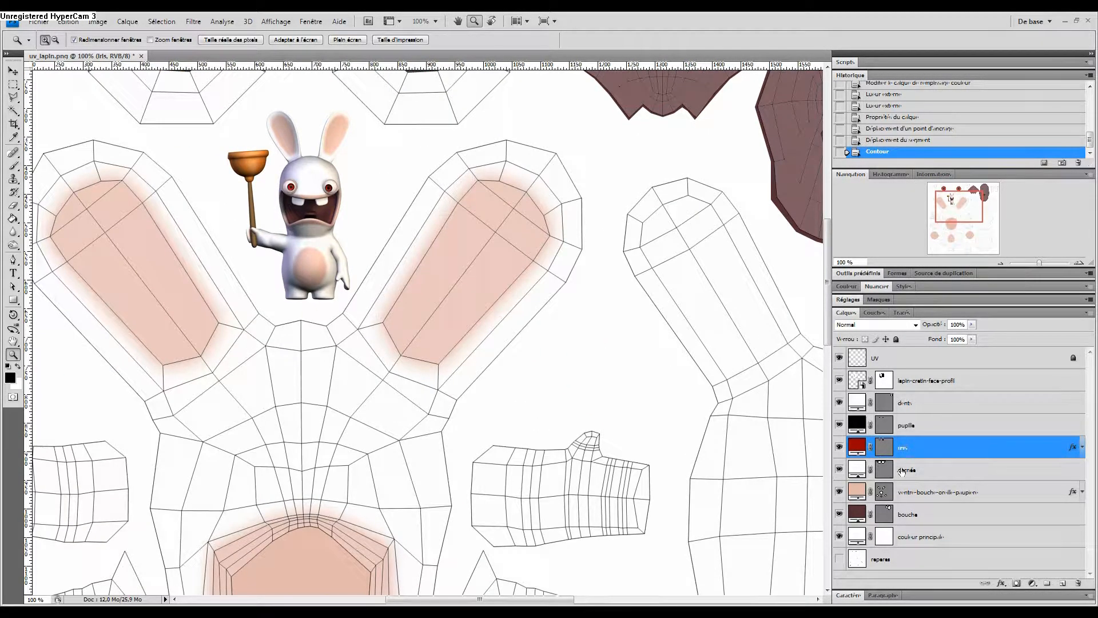
# - Select the ventre-bouche-oreille-paupiere layer and expand its effects list
pyautogui.click(927, 493)
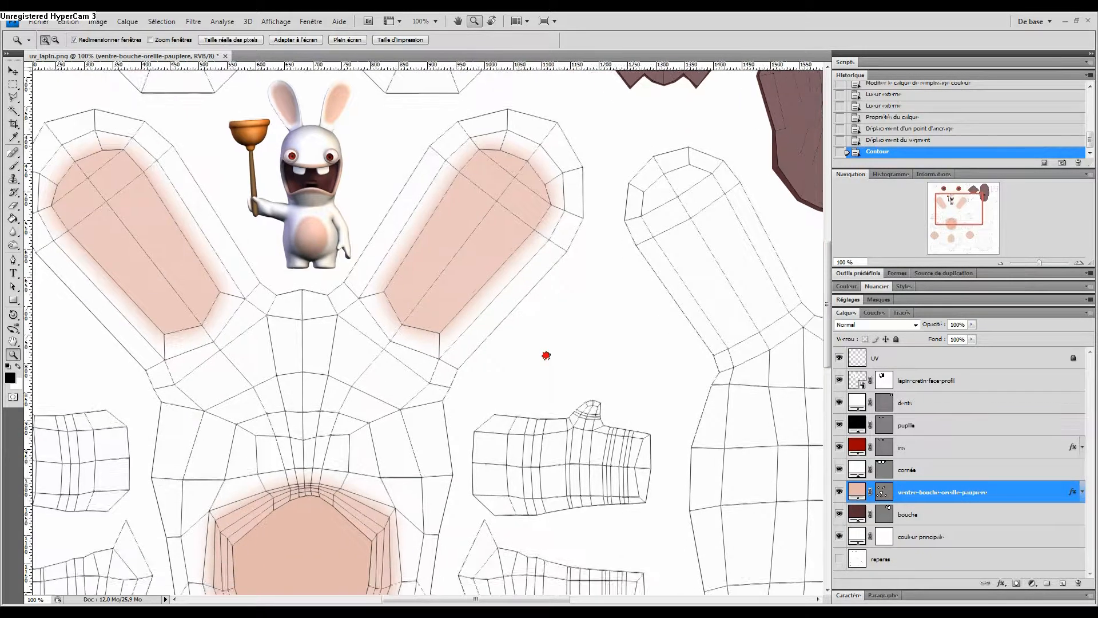
pyautogui.scroll(-4, 544, 358)
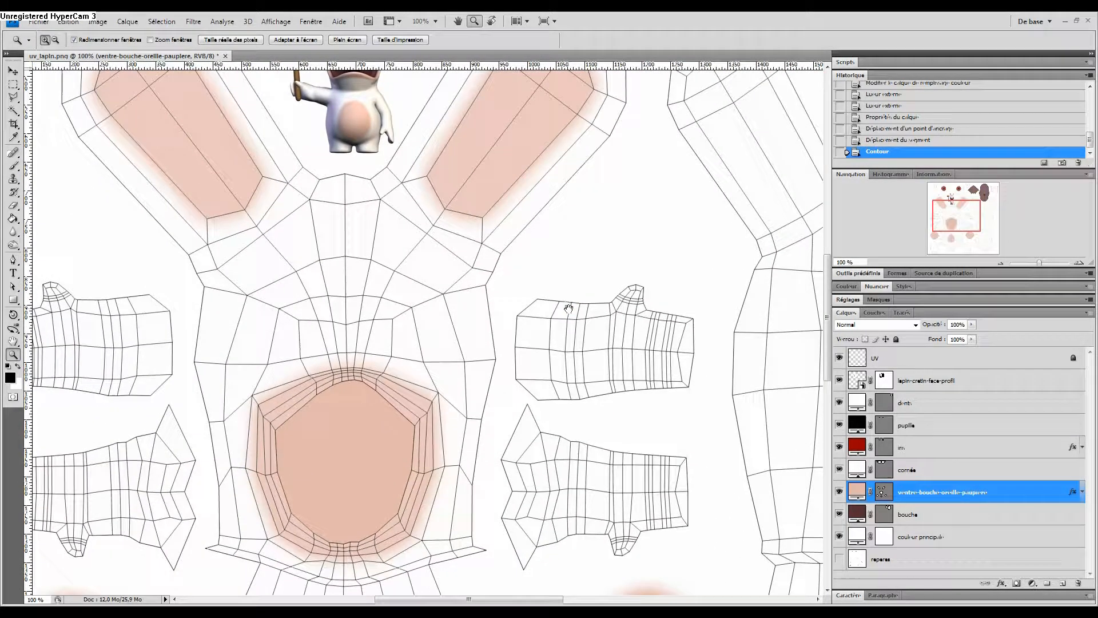
pyautogui.click(1086, 495)
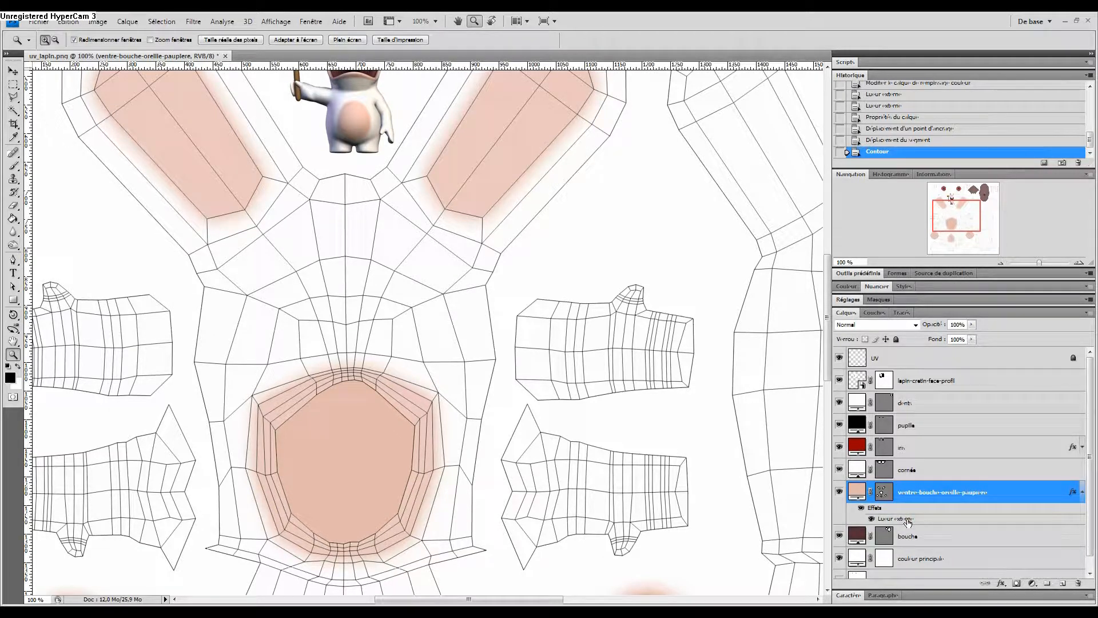
pyautogui.moveTo(264, 373); pyautogui.dragTo(292, 335)
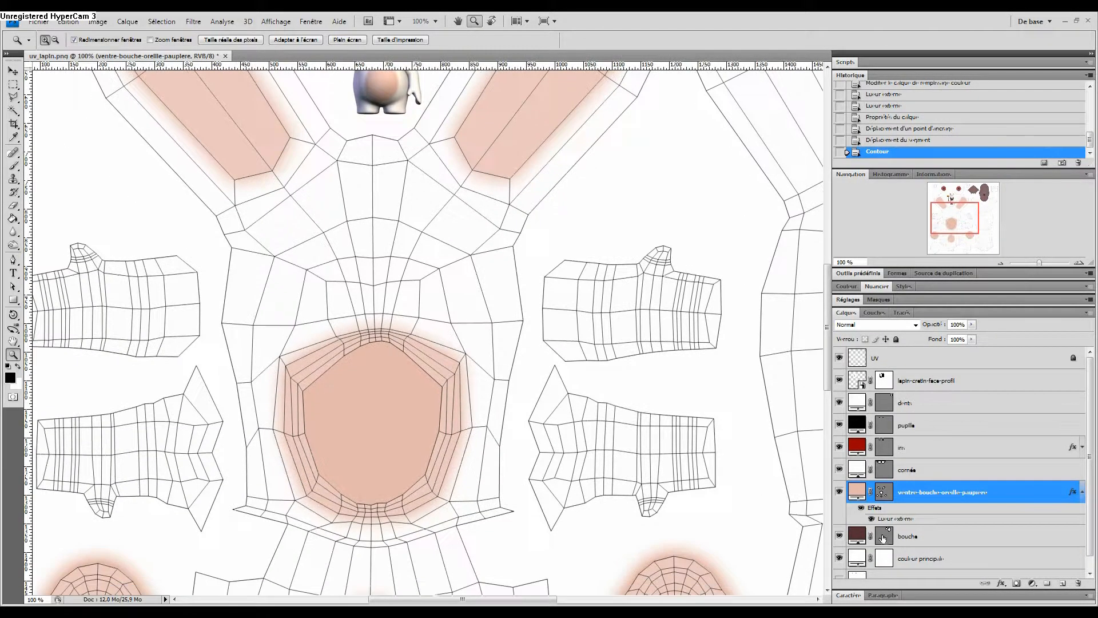
# - Switch the ventre-bouche-oreille-paupiere layer's effects off, review its Outer Glow settings, and switch the effects back on
pyautogui.click(860, 507)
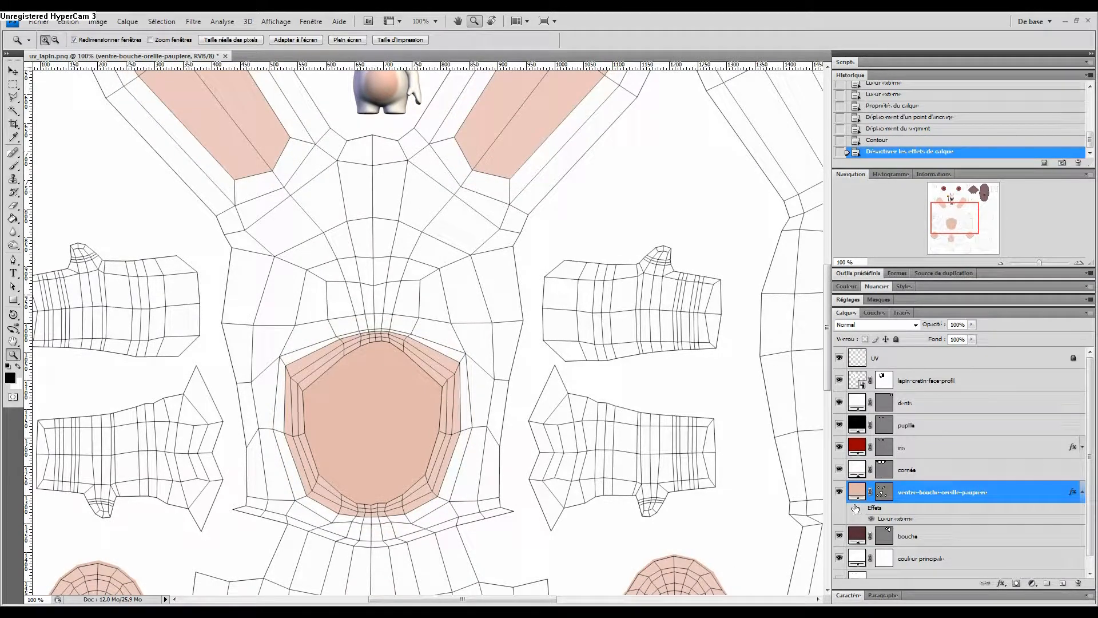
pyautogui.doubleClick(954, 489)
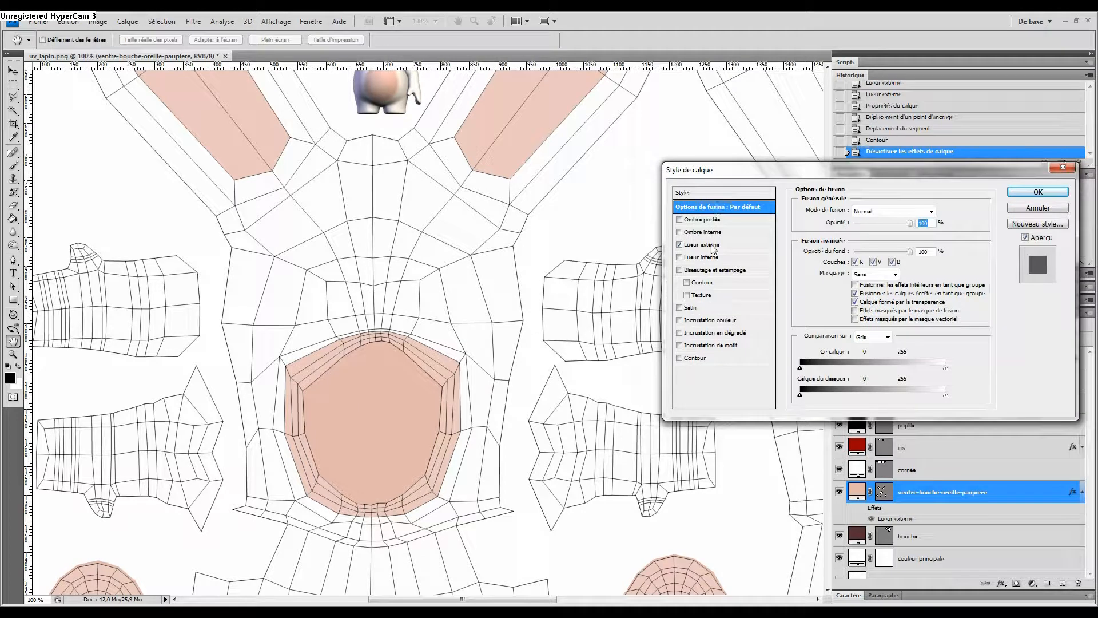
pyautogui.click(712, 245)
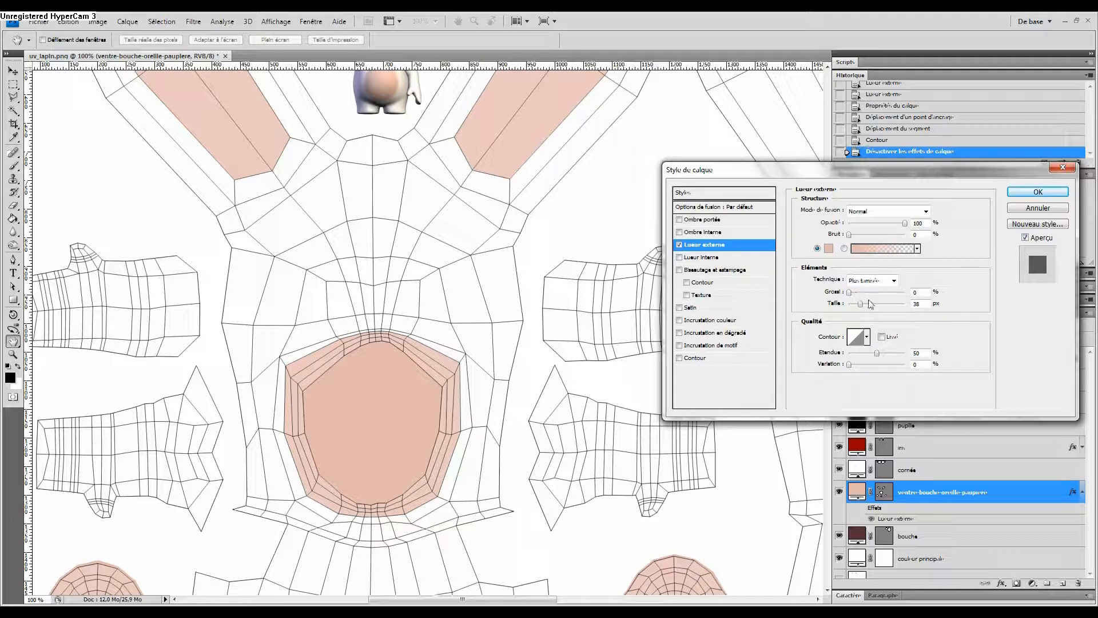
pyautogui.click(1037, 192)
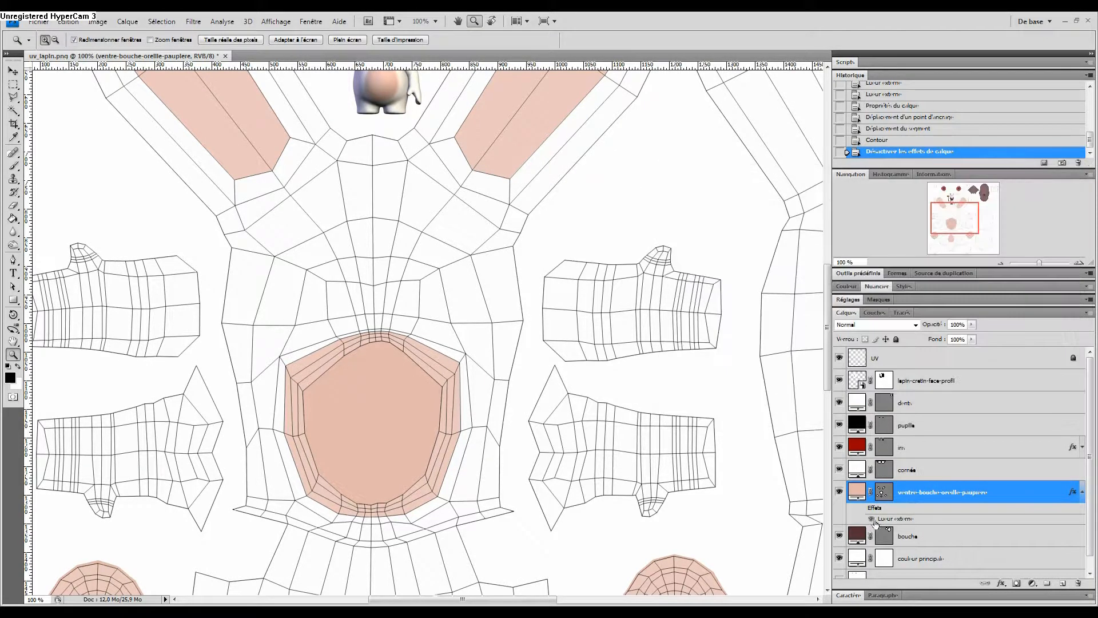
pyautogui.click(871, 519)
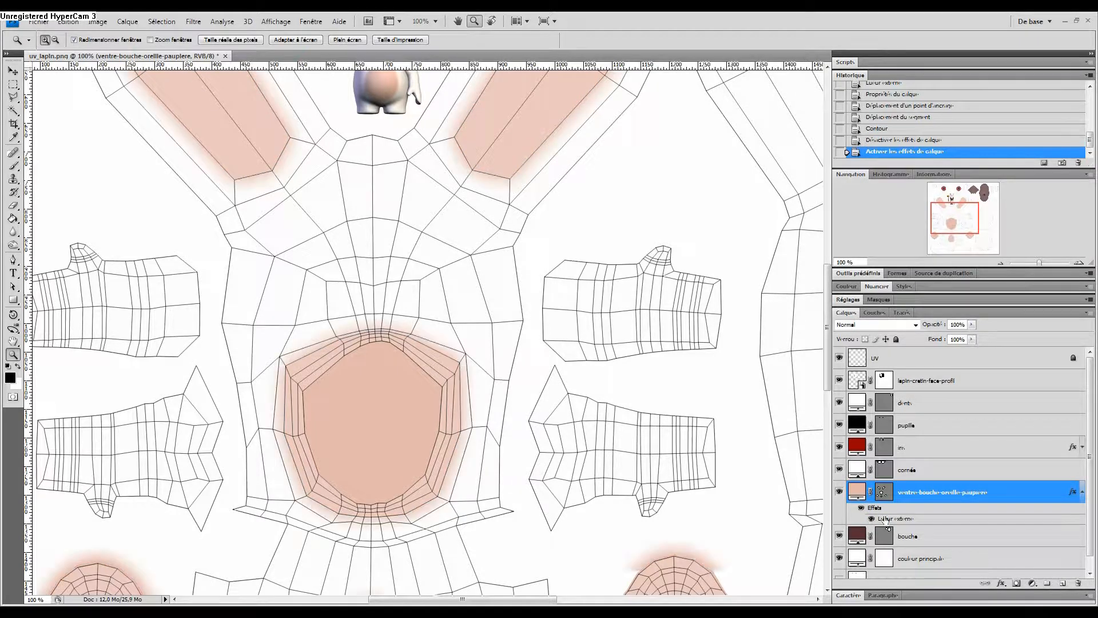
# - Check the size control of the outer glow on the ventre-bouche-oreille-paupiere layer and apply the layer style
pyautogui.doubleClick(958, 486)
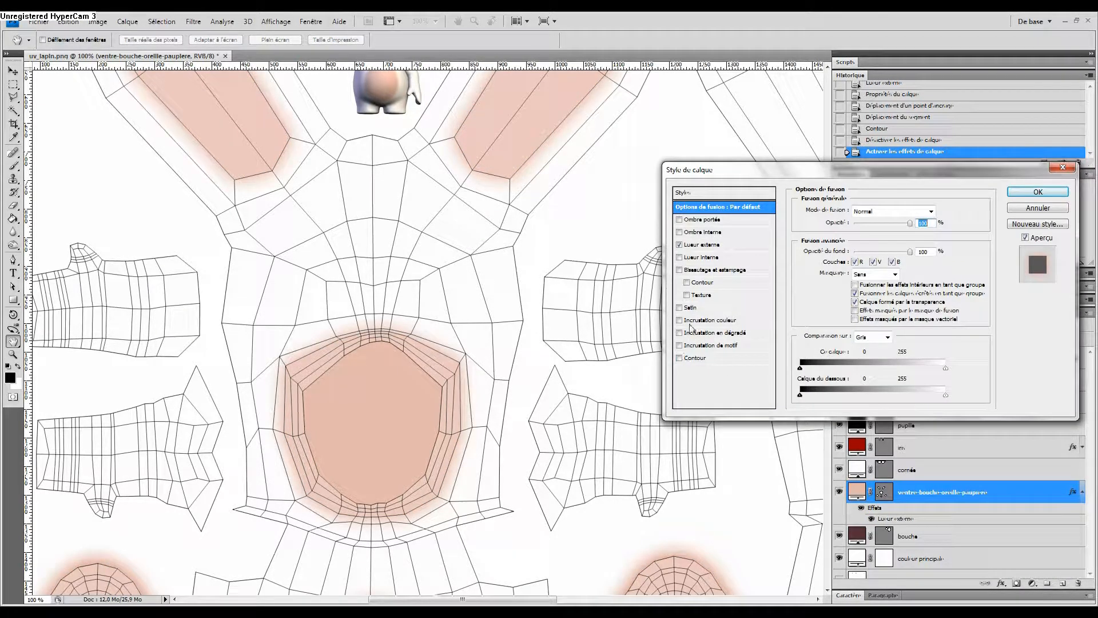
pyautogui.click(702, 246)
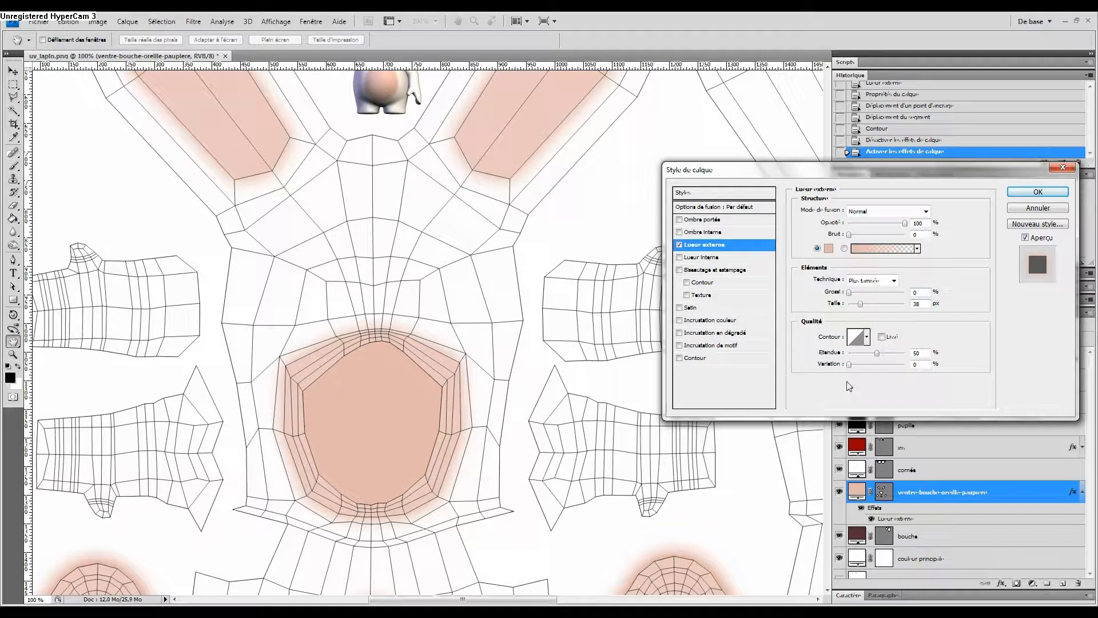
pyautogui.moveTo(860, 305)
pyautogui.mouseDown()
pyautogui.moveTo(889, 304)
pyautogui.moveTo(860, 304)
pyautogui.mouseUp()
pyautogui.click(1021, 194)
# - Inspect the glow around the ear, mouth, belly and eyelid shapes across the UV layout
pyautogui.moveTo(454, 166); pyautogui.dragTo(470, 347)
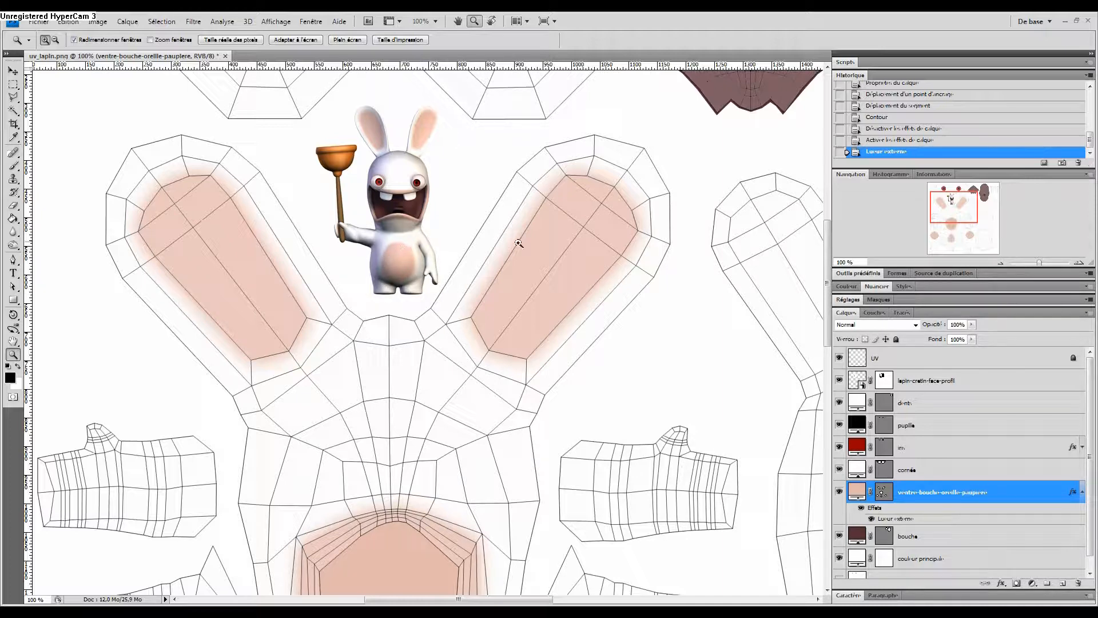
pyautogui.scroll(-10, 433, 282)
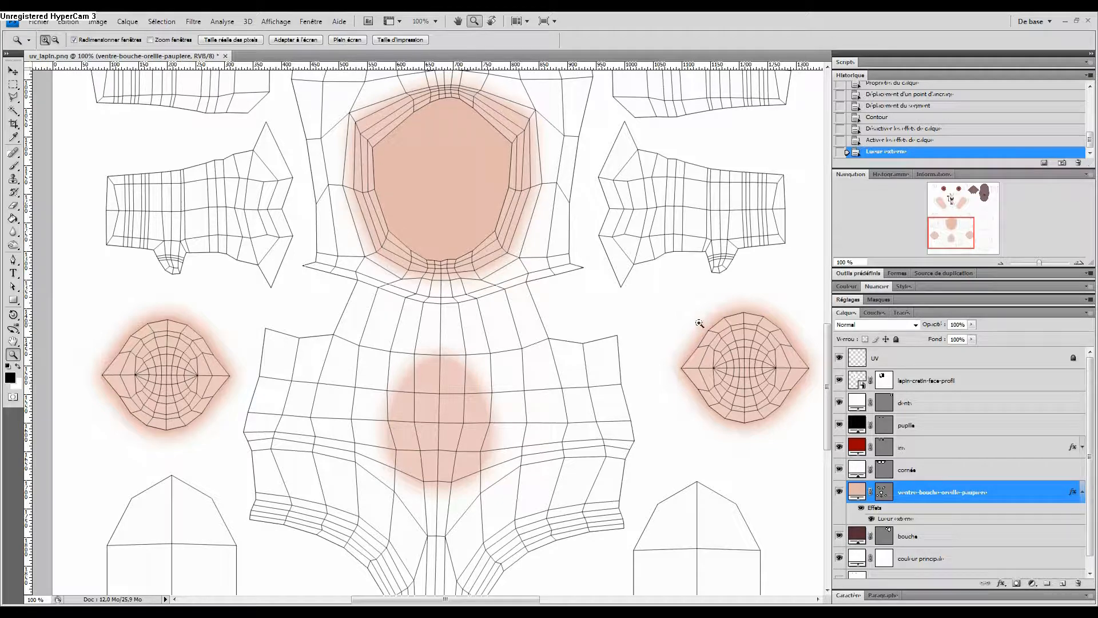
pyautogui.scroll(-3, 487, 511)
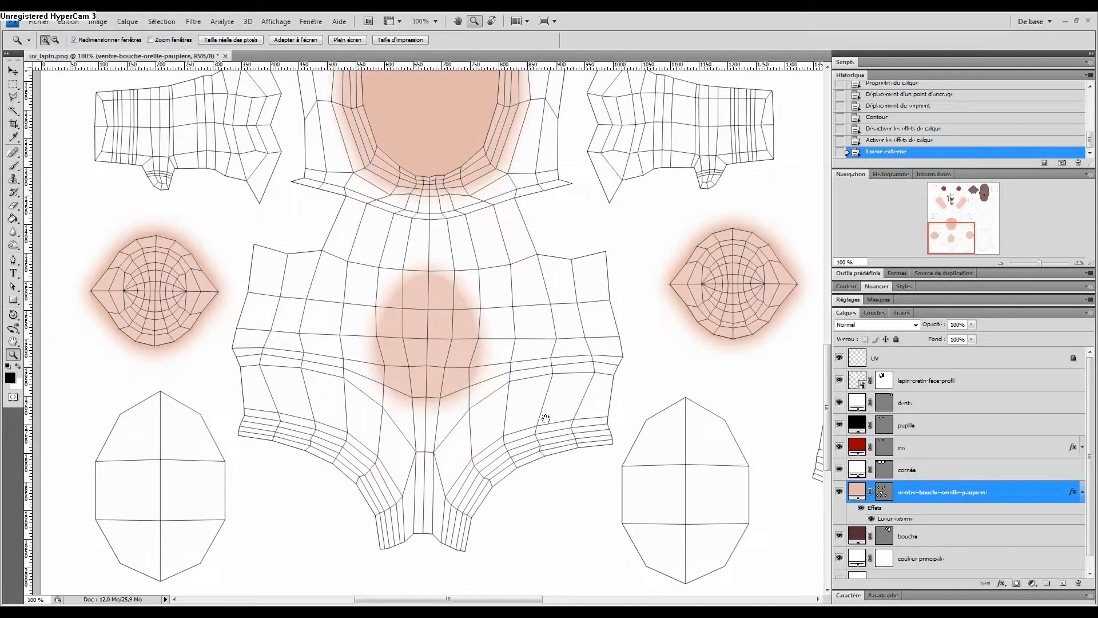
pyautogui.moveTo(655, 345); pyautogui.dragTo(440, 493)
pyautogui.moveTo(591, 341); pyautogui.dragTo(627, 581)
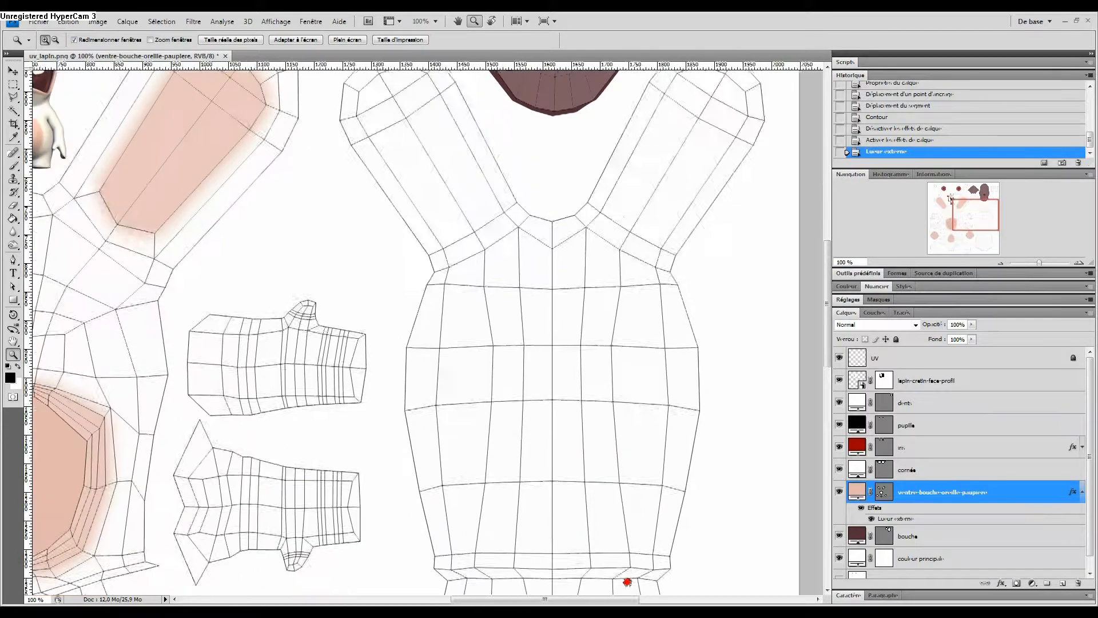
pyautogui.moveTo(637, 327); pyautogui.dragTo(635, 441)
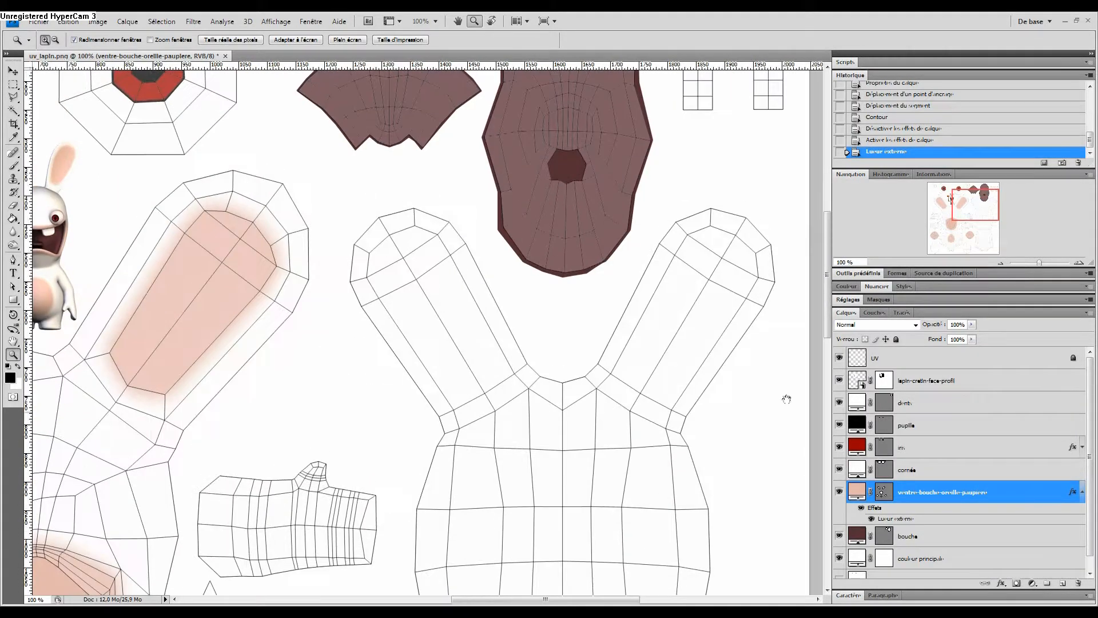
# - Hide the UV layer and recolour the bouche layer's fill with a brown sampled from the reference rabbit's mouth
pyautogui.click(838, 358)
pyautogui.moveTo(605, 321); pyautogui.dragTo(589, 453)
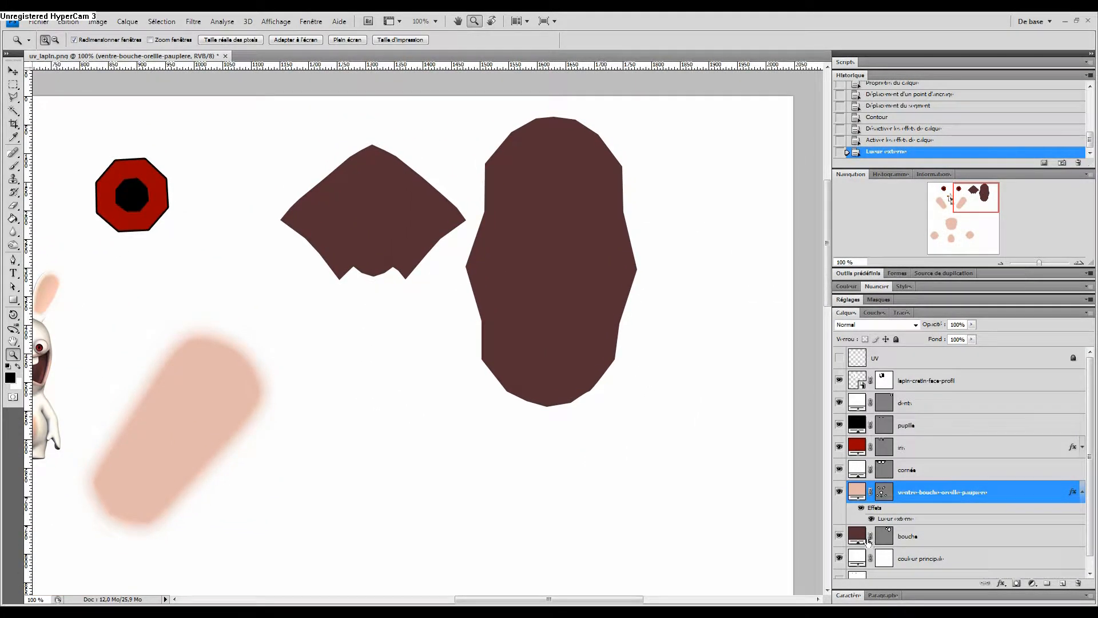
pyautogui.moveTo(392, 385); pyautogui.dragTo(458, 380)
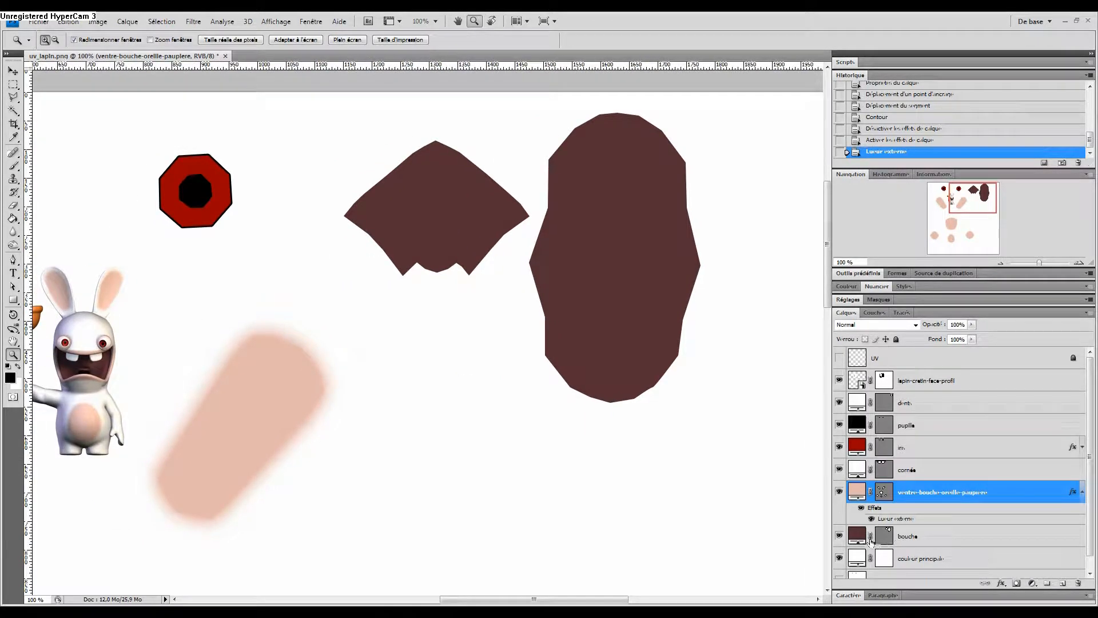
pyautogui.doubleClick(856, 535)
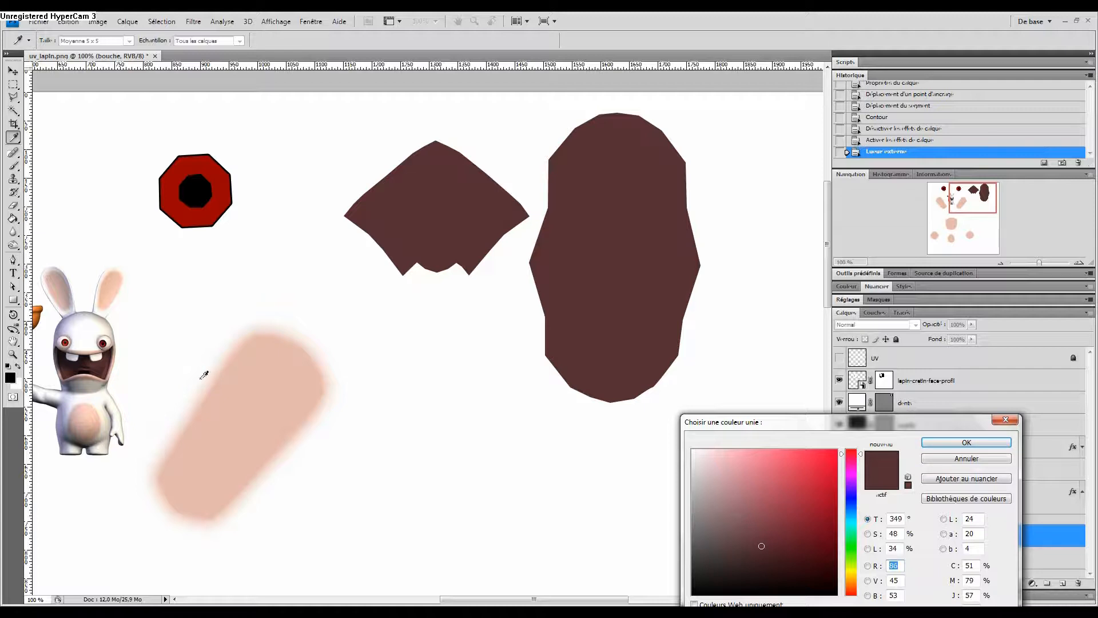
pyautogui.click(111, 370)
pyautogui.click(964, 443)
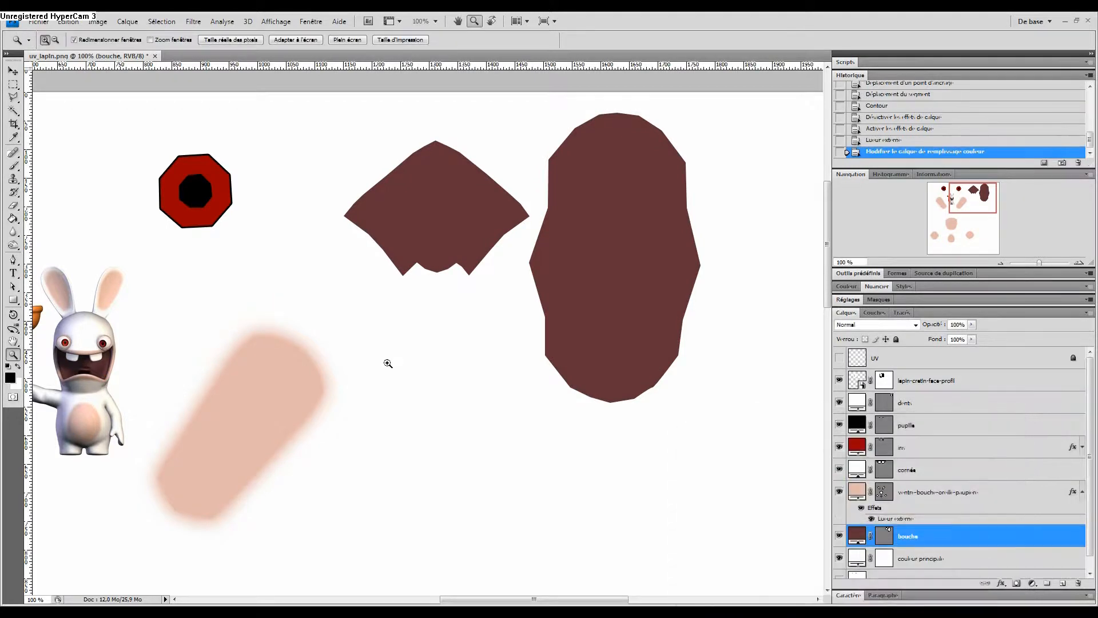
# - Recolour the ventre-bouche-oreille-paupiere layer's fill with a brown sampled near the lower corner of the reference rabbit's mouth, RGB 97, 50, 53
pyautogui.click(117, 365)
pyautogui.click(71, 376)
pyautogui.click(51, 360)
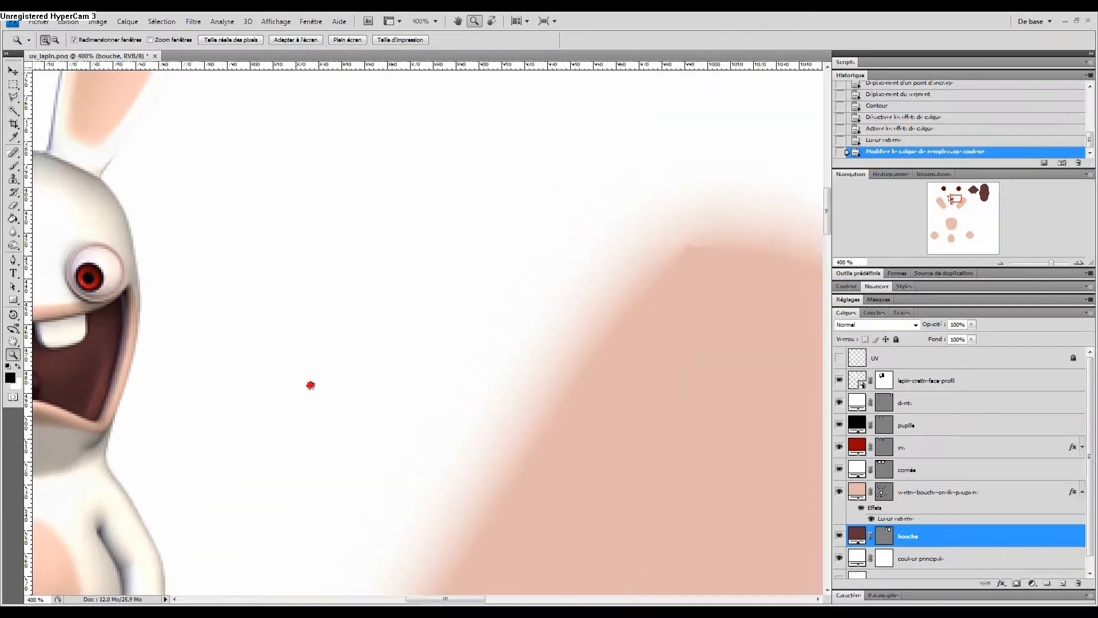
pyautogui.moveTo(310, 386); pyautogui.dragTo(446, 376)
pyautogui.click(407, 360)
pyautogui.click(407, 360)
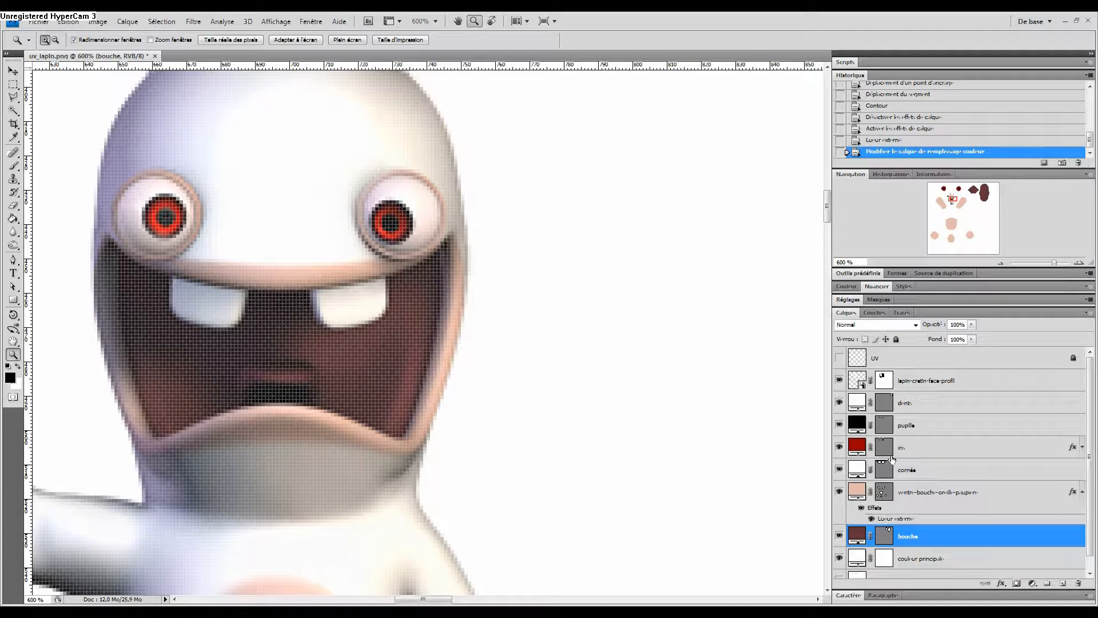
pyautogui.doubleClick(858, 492)
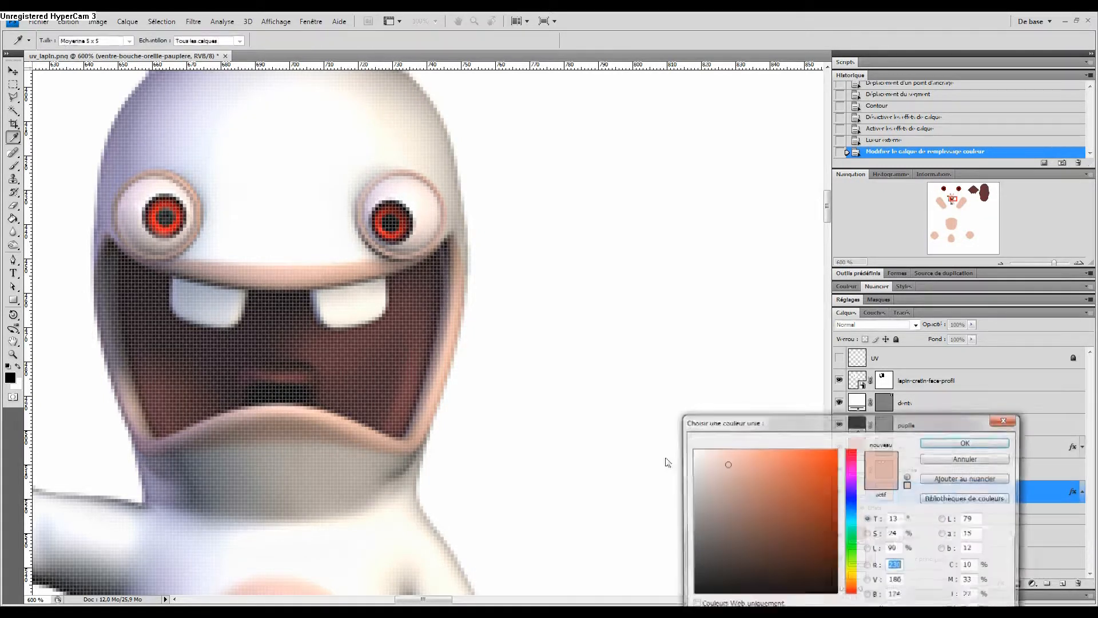
pyautogui.click(405, 402)
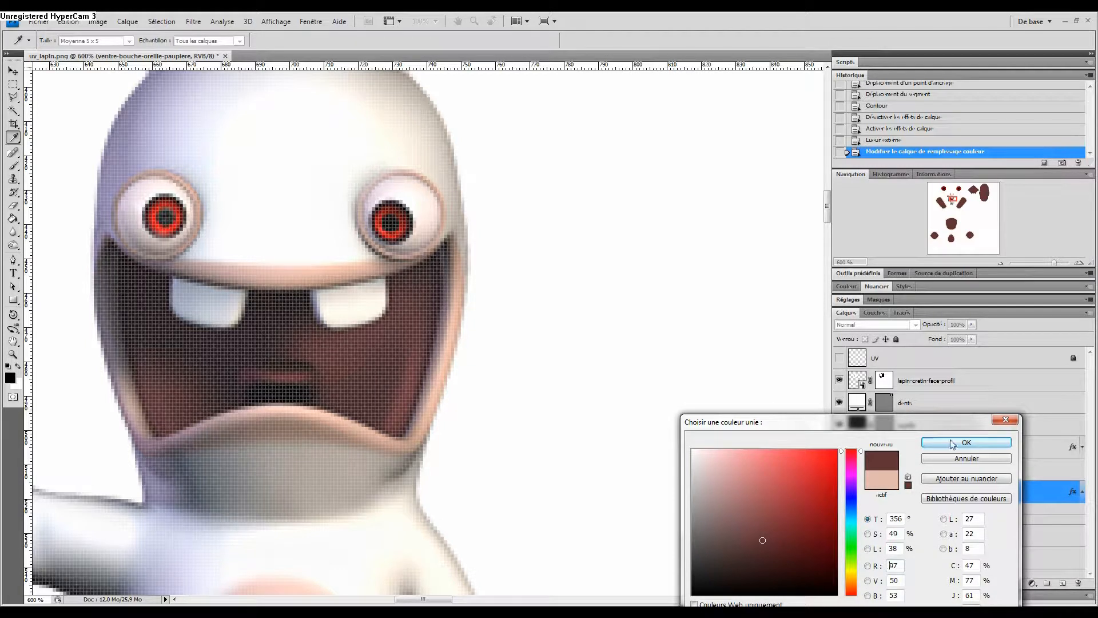
pyautogui.click(954, 442)
# - Replace the ventre-bouche-oreille-paupiere fill with a darker brown sampled from the middle of the rabbit's mouth, RGB 68, 35, 38
pyautogui.doubleClick(857, 492)
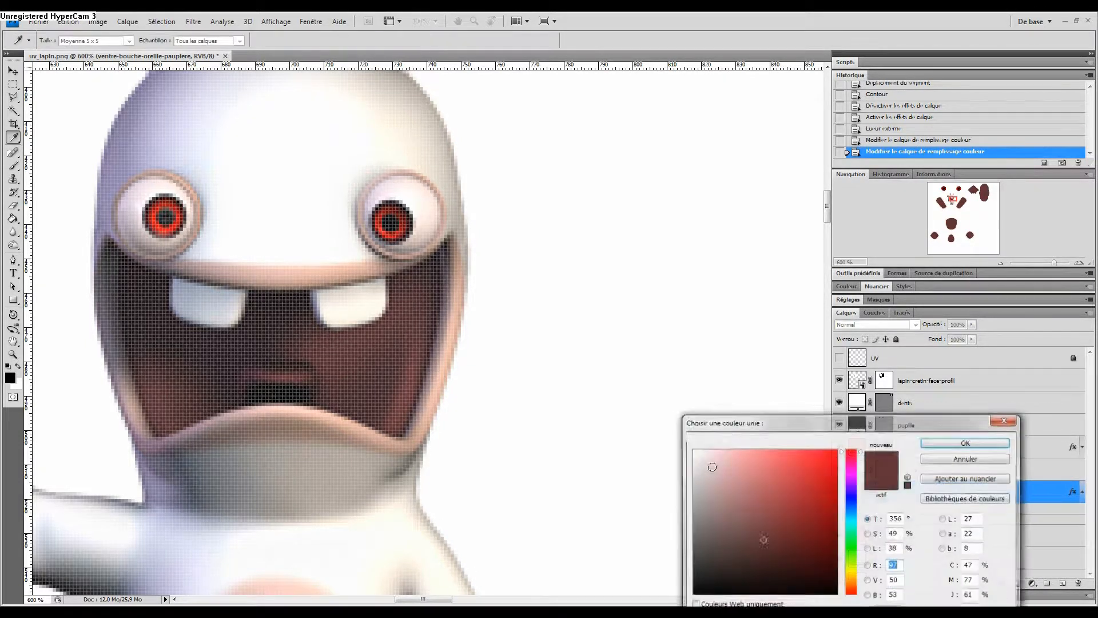
pyautogui.click(403, 402)
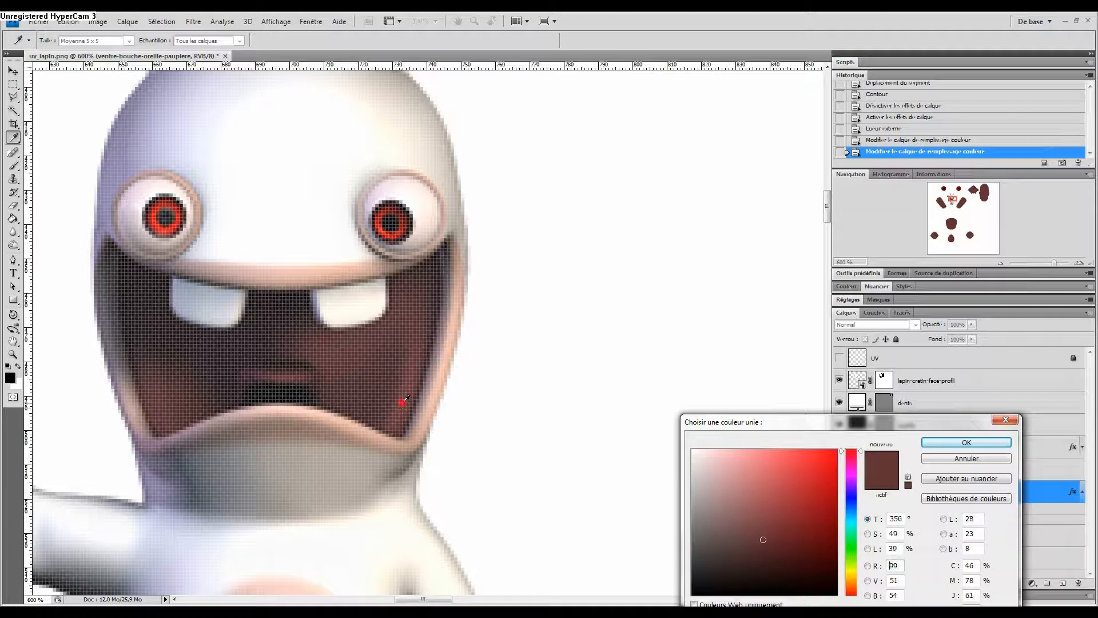
pyautogui.click(278, 377)
pyautogui.click(959, 444)
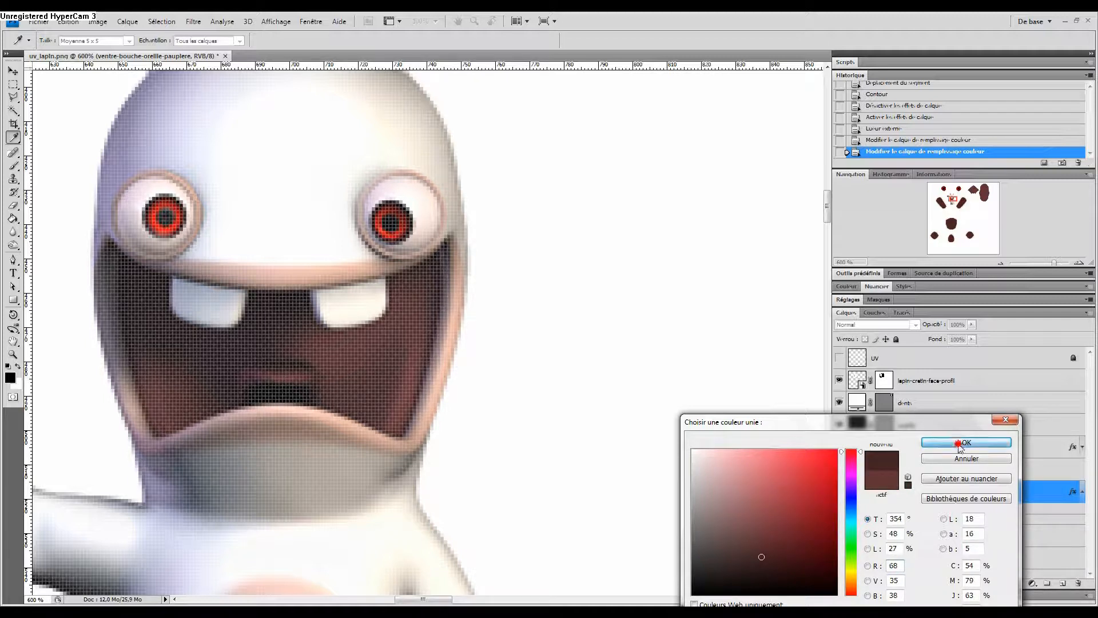
# - Shift the ventre-bouche-oreille-paupiere fill's hue to 0° and brighten it to a reddish brown, RGB 116, 57, 57
pyautogui.doubleClick(859, 493)
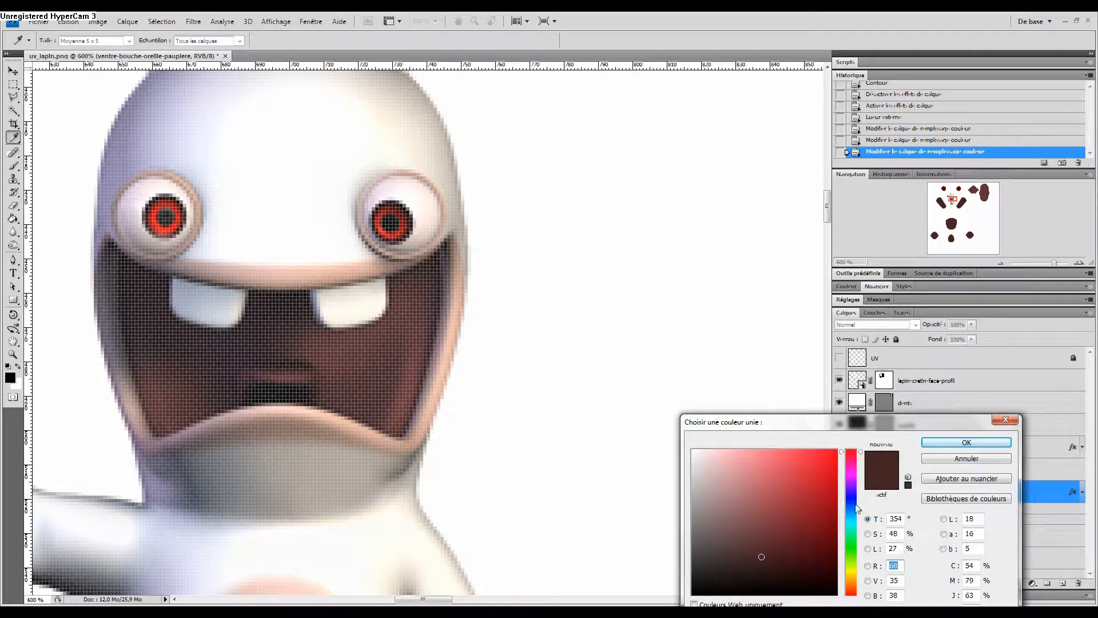
pyautogui.moveTo(848, 590); pyautogui.dragTo(854, 598)
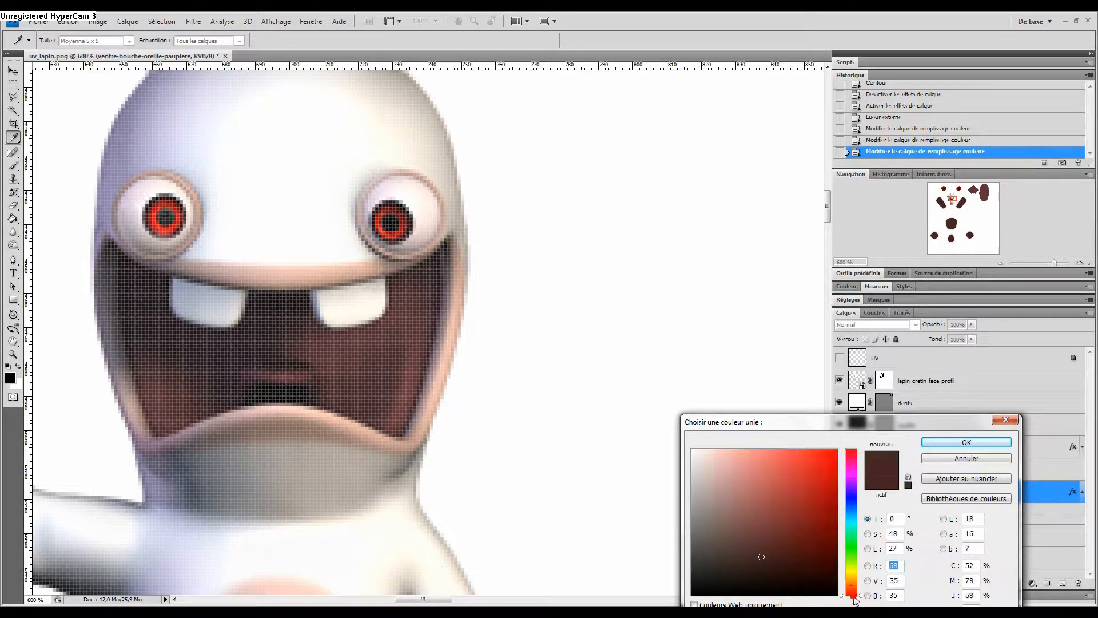
pyautogui.moveTo(762, 557); pyautogui.dragTo(766, 532)
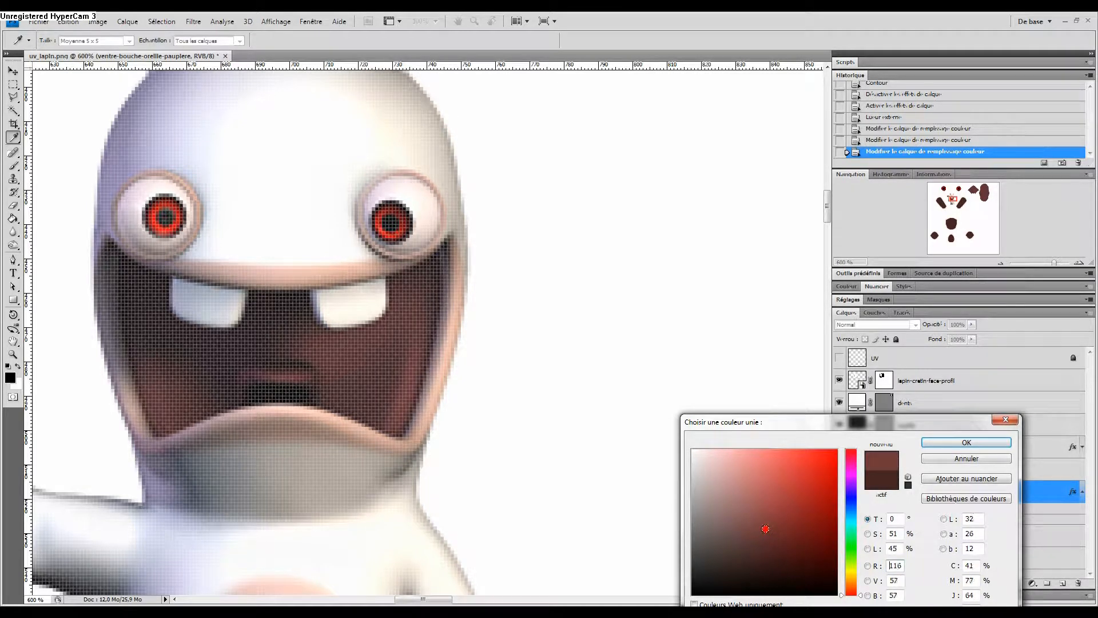
pyautogui.click(944, 444)
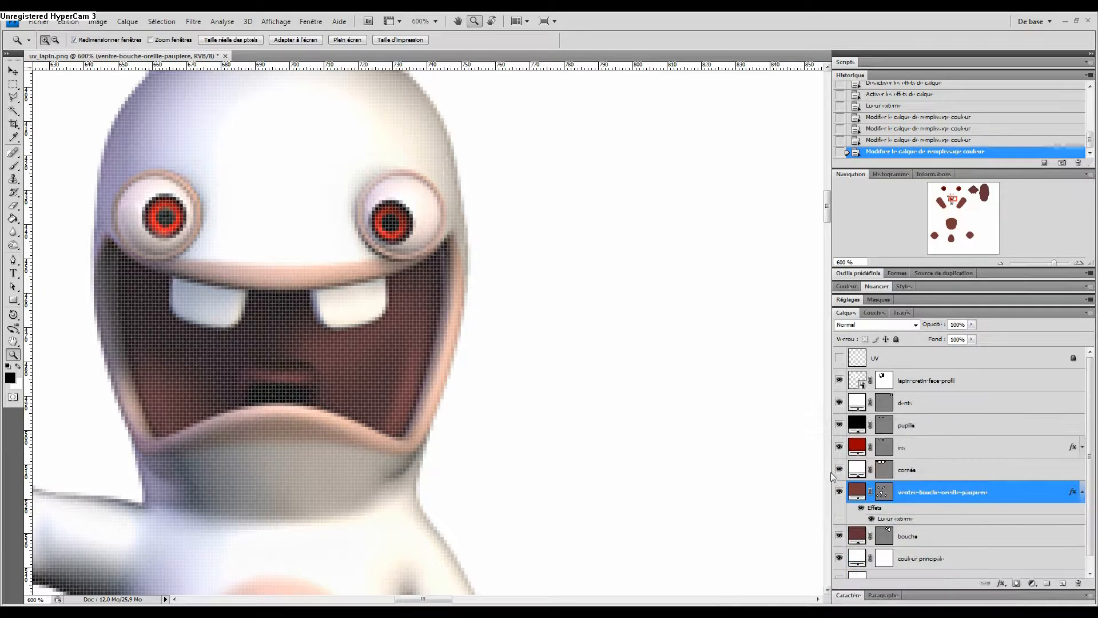
# - Lighten the ventre-bouche-oreille-paupiere fill further to a softer reddish brown and check it across the whole texture
pyautogui.doubleClick(859, 491)
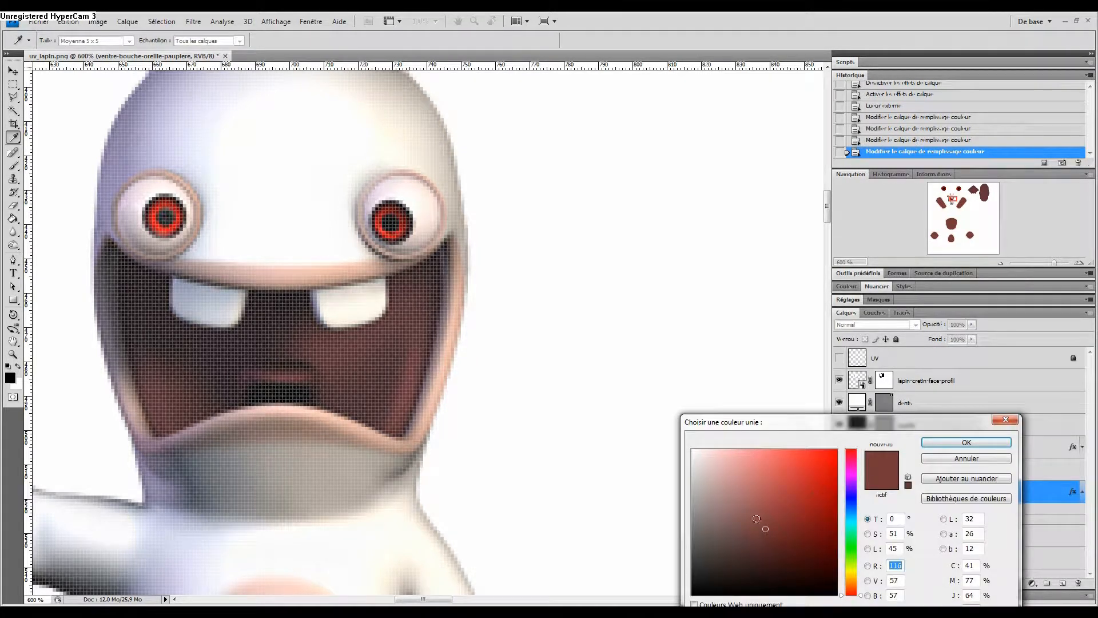
pyautogui.click(954, 443)
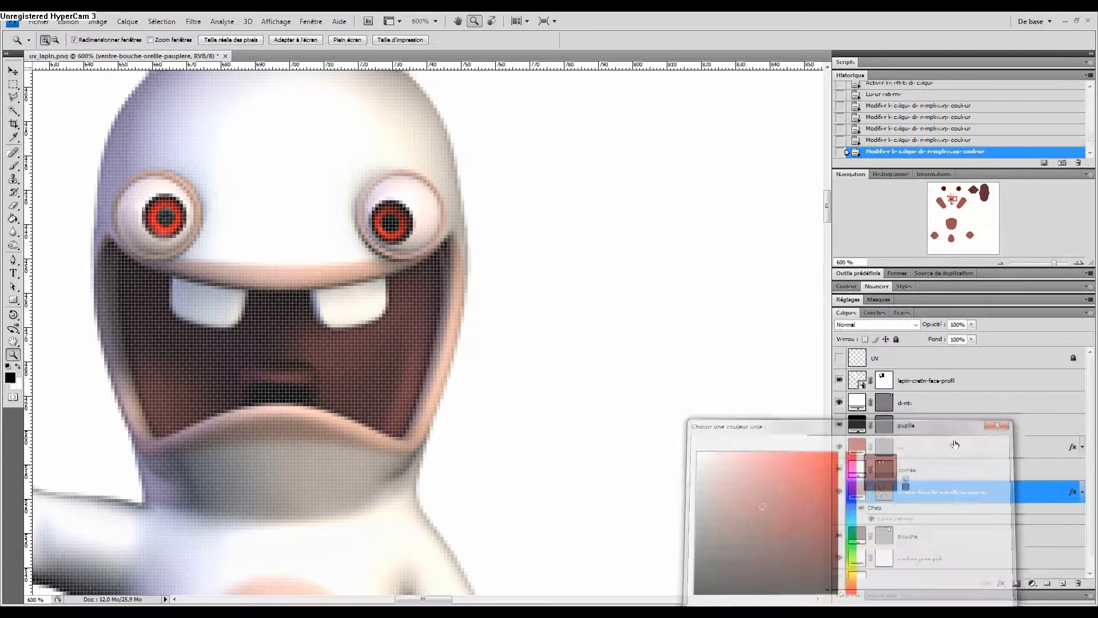
pyautogui.keyDown('alt'); pyautogui.scroll(-6, 632, 374); pyautogui.keyUp('alt')
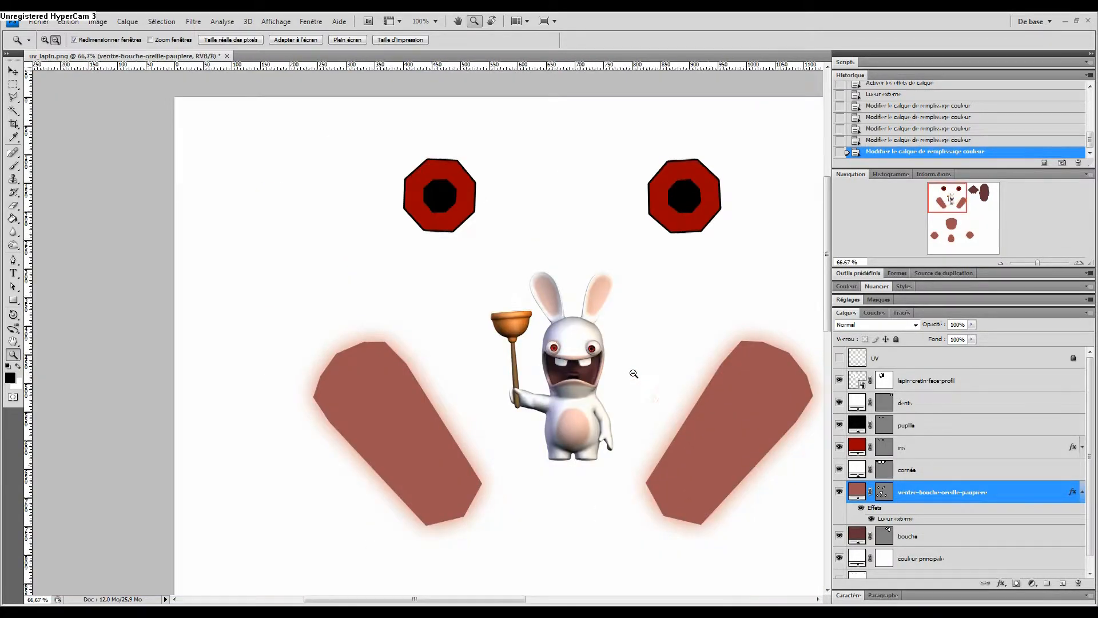
pyautogui.keyDown('alt'); pyautogui.scroll(-3, 633, 374); pyautogui.keyUp('alt')
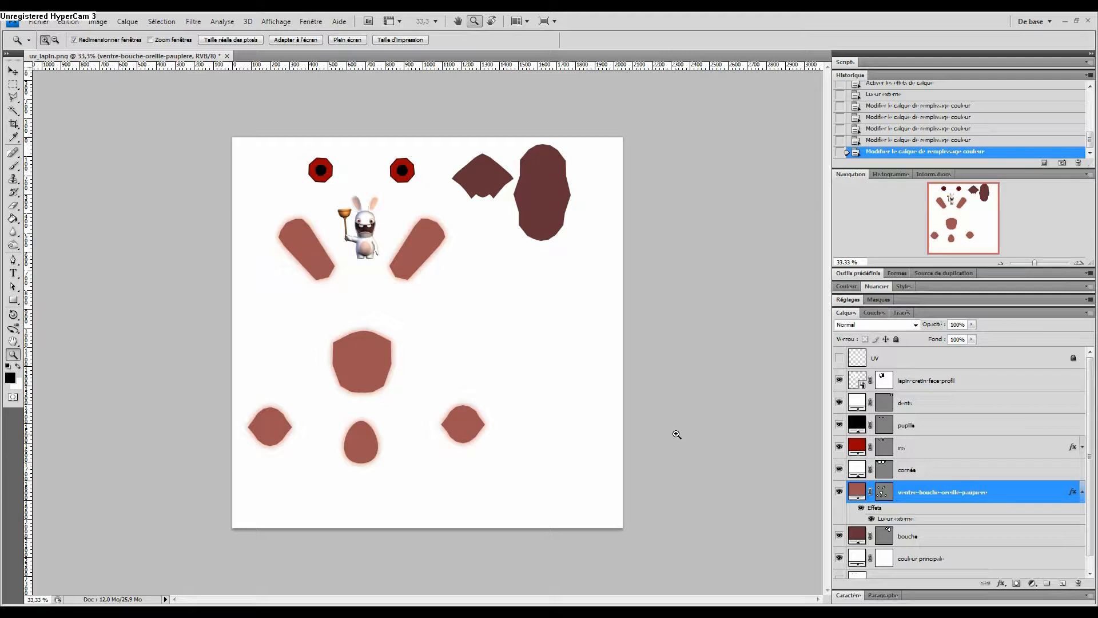
# - Compare the coloured shapes with and without the UV layout and the reference rabbit by toggling both layers' visibility
pyautogui.click(840, 357)
pyautogui.click(839, 360)
pyautogui.click(839, 380)
pyautogui.click(839, 380)
pyautogui.click(839, 358)
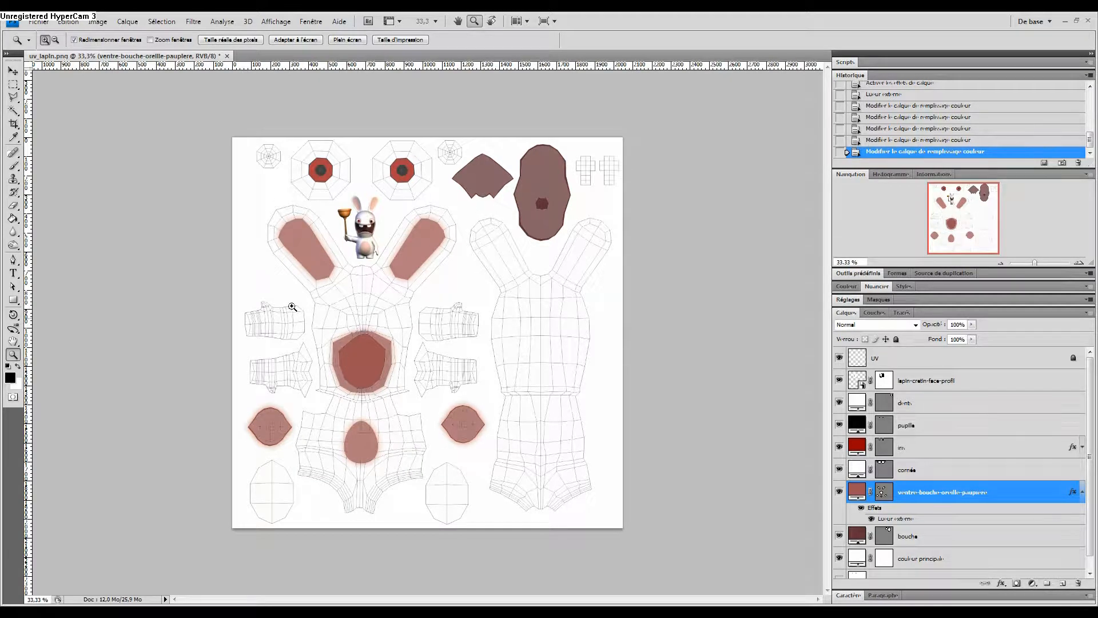
pyautogui.click(37, 21)
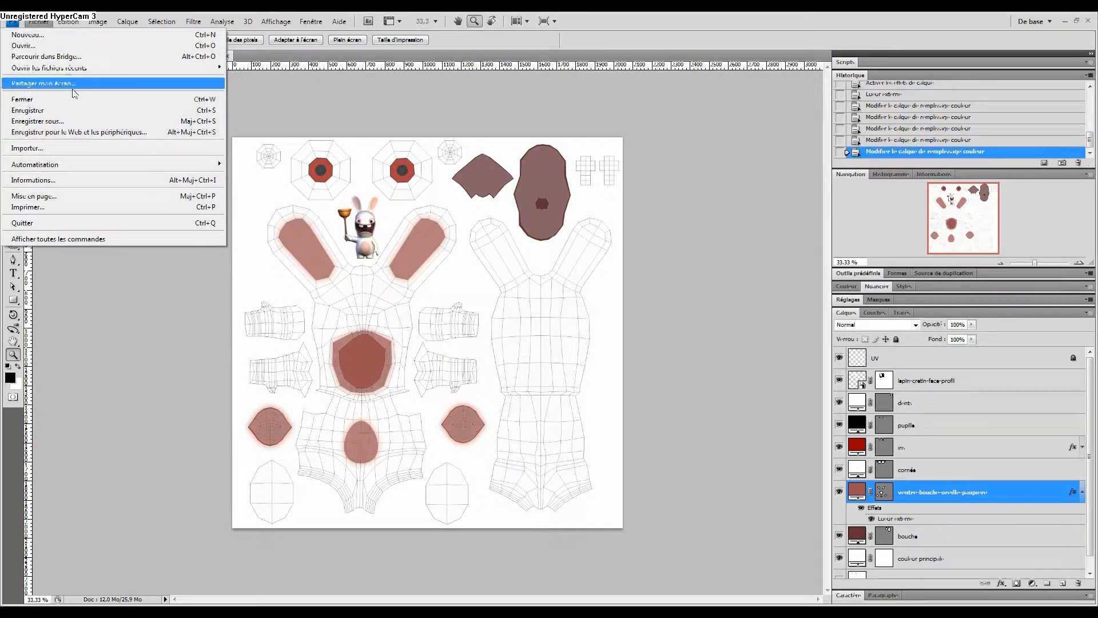
pyautogui.click(98, 121)
pyautogui.click(812, 442)
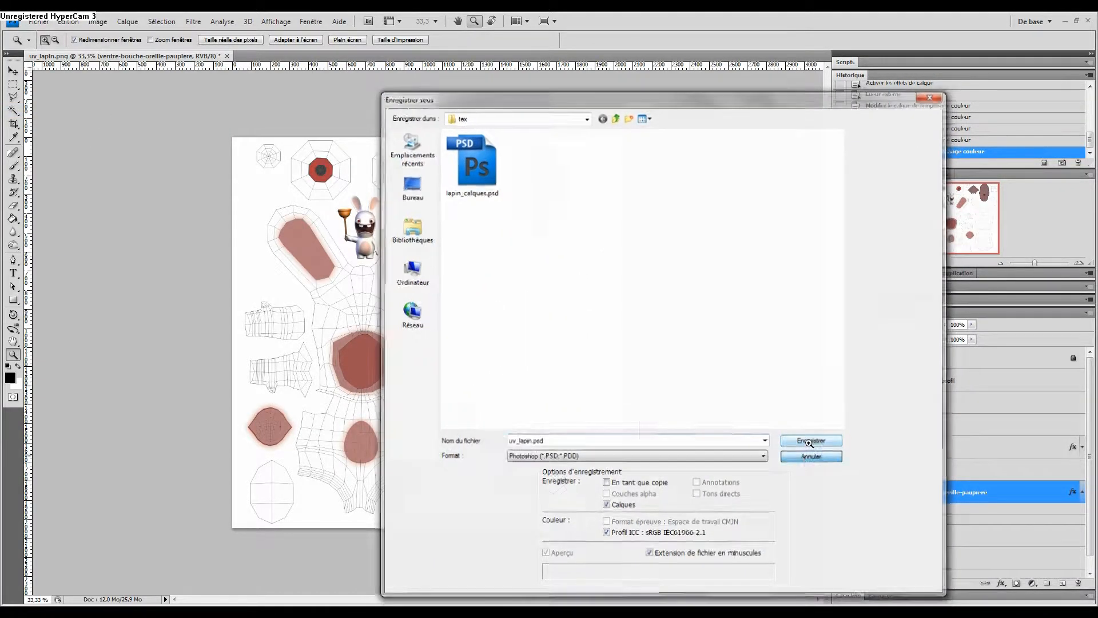
# - Hide the UV layer and start saving the texture under a new file name in the tex folder
pyautogui.click(839, 358)
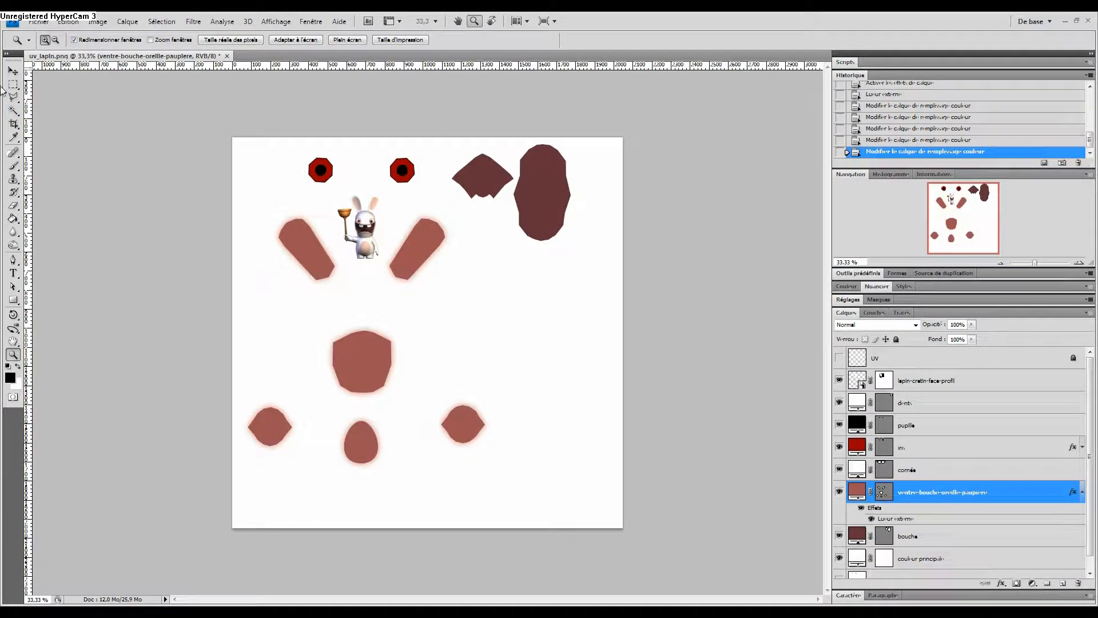
pyautogui.click(37, 21)
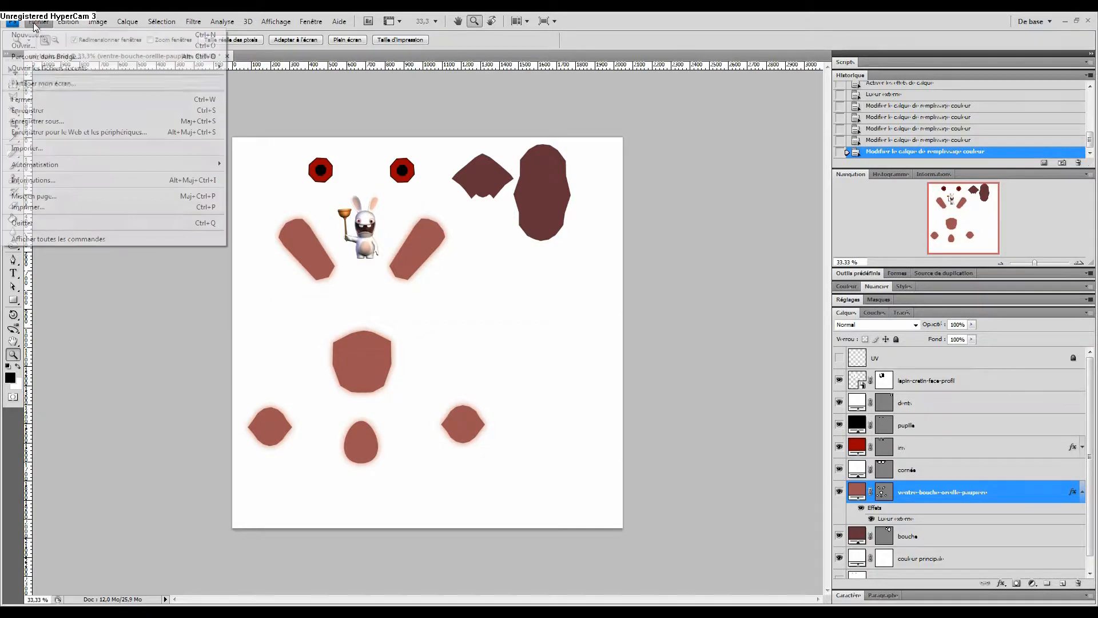
pyautogui.click(83, 122)
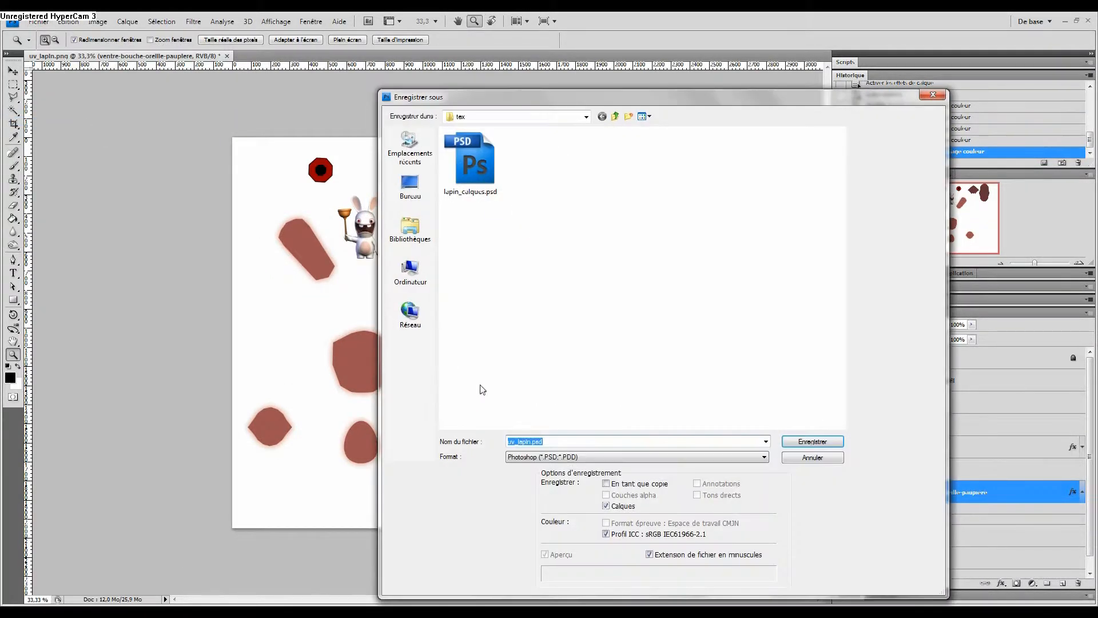
# - Save a JPEG copy as lapin_diffusion.jpg in the tex folder, replacing the existing file, with maximum quality 12
pyautogui.click(553, 456)
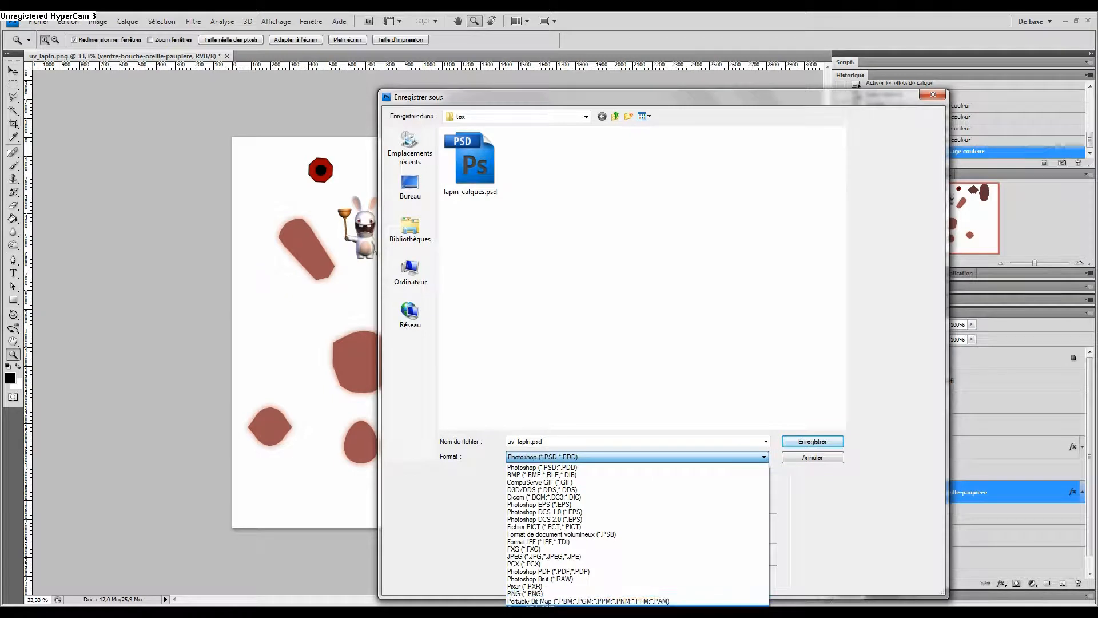
pyautogui.click(532, 556)
pyautogui.click(531, 443)
pyautogui.click(532, 441)
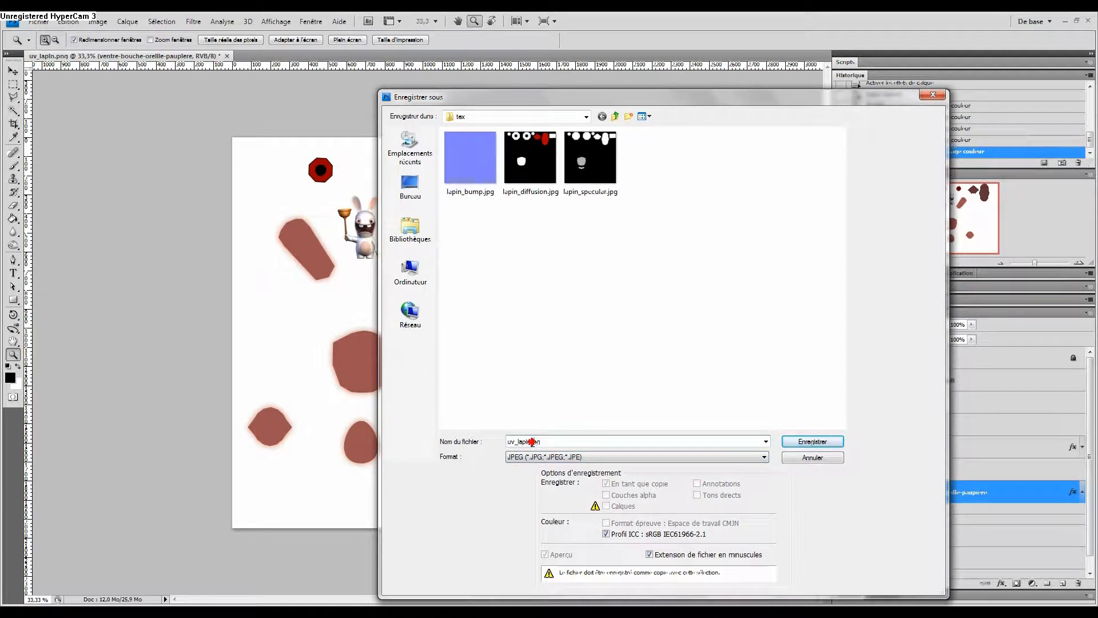
pyautogui.doubleClick(531, 442)
pyautogui.write('lapin_diffusion.jpg')
pyautogui.press('Return')
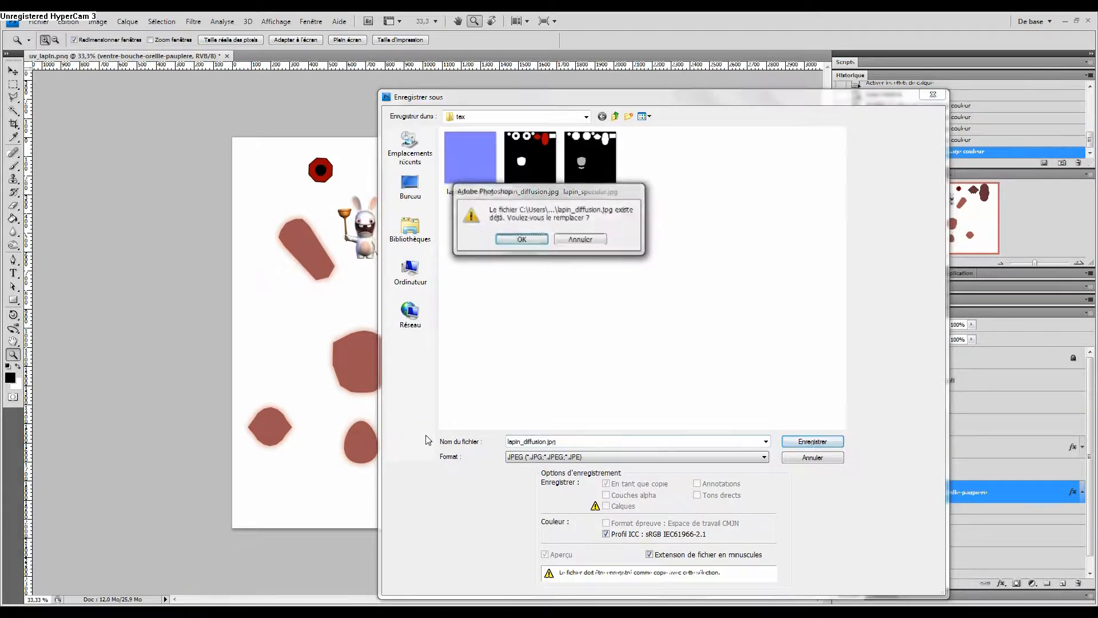
pyautogui.press('Return')
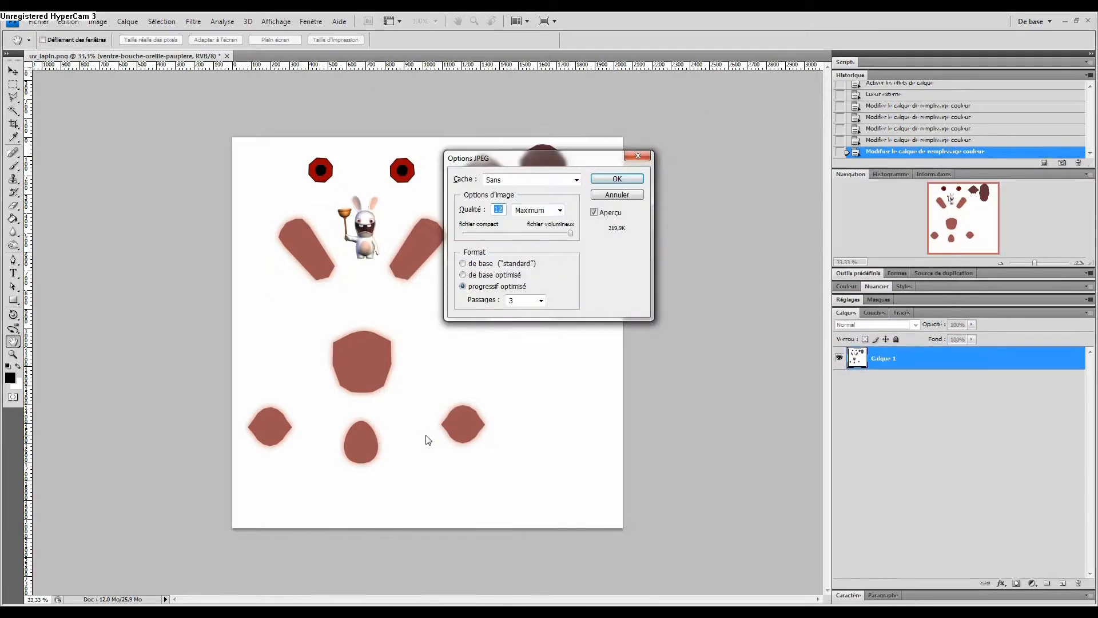
pyautogui.click(629, 179)
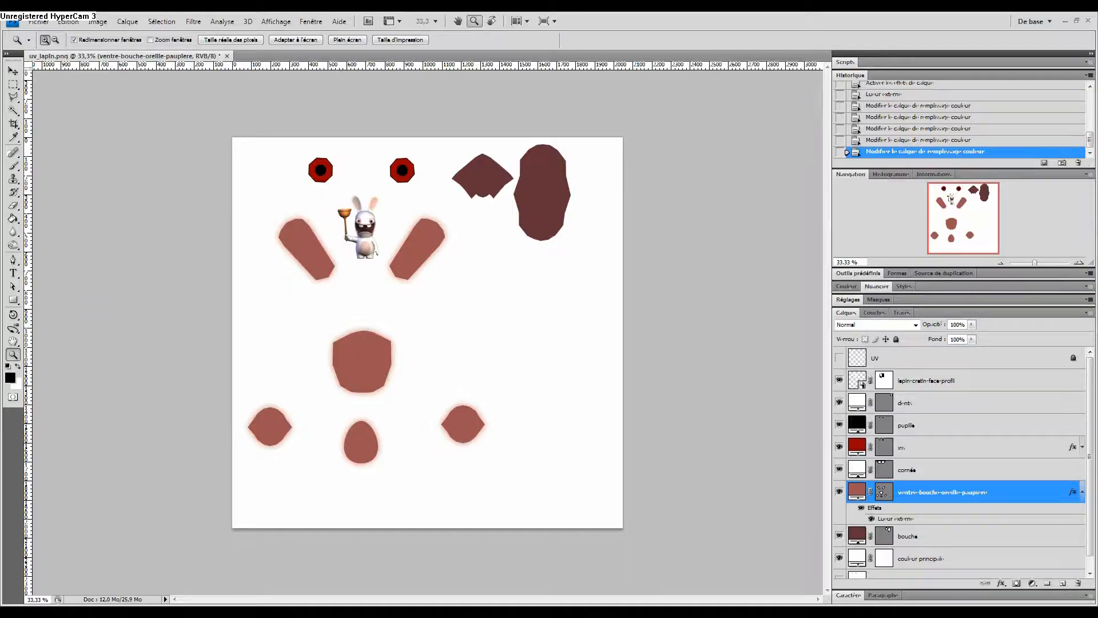
# - Switch to Blender, return the rabbit to Object Mode and replace the UV editor with a larger 3D view and wider properties area
pyautogui.hotkey('alt', 'Tab')
pyautogui.scroll(-6, 240, 360)
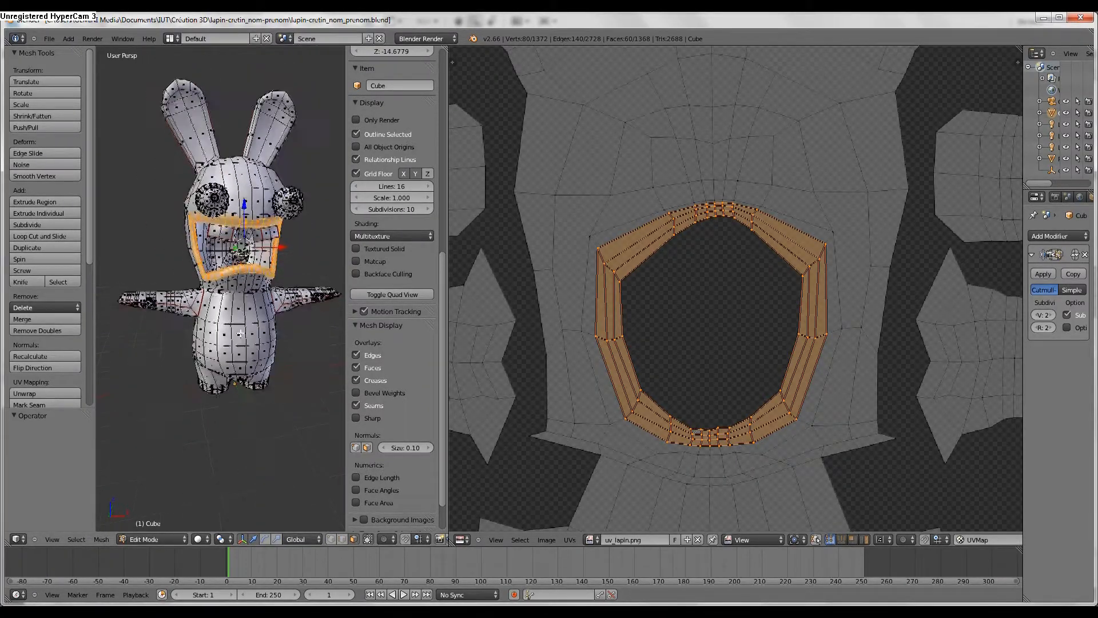
pyautogui.press('Tab')
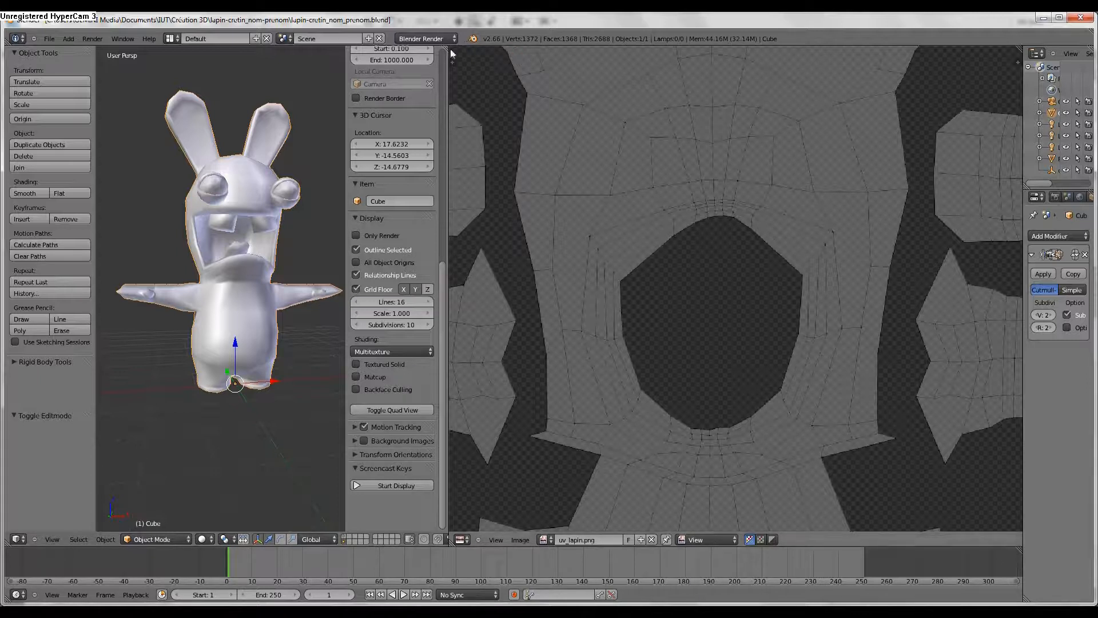
pyautogui.moveTo(447, 49); pyautogui.dragTo(568, 76)
pyautogui.moveTo(1023, 229); pyautogui.dragTo(786, 223)
# - Add a new texture to the rabbit's lapin material and name it diffusion
pyautogui.click(905, 197)
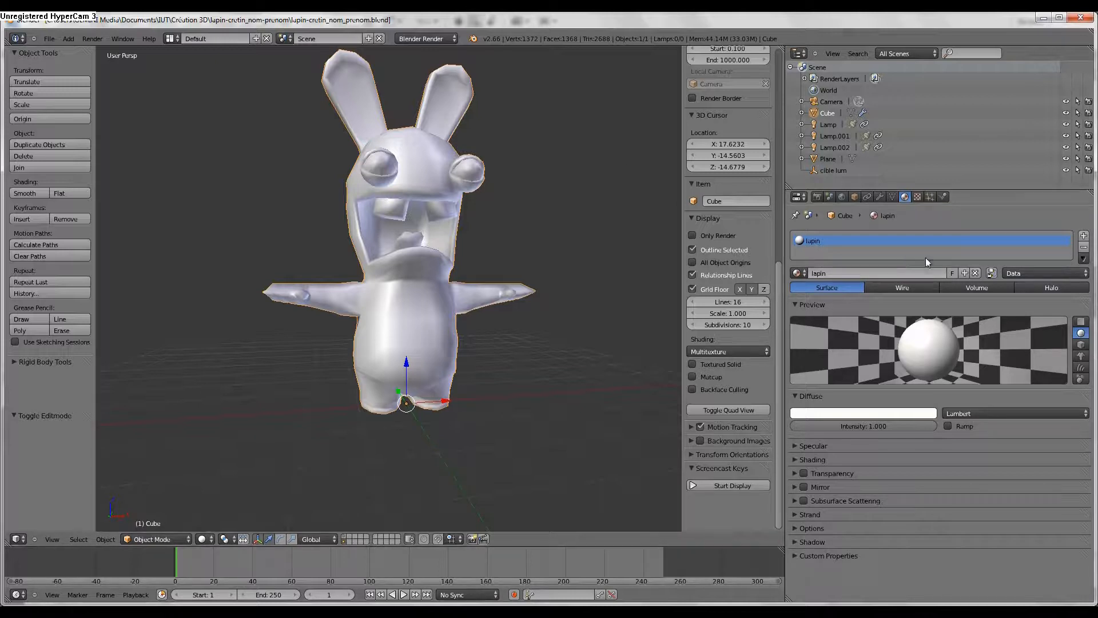
pyautogui.click(917, 197)
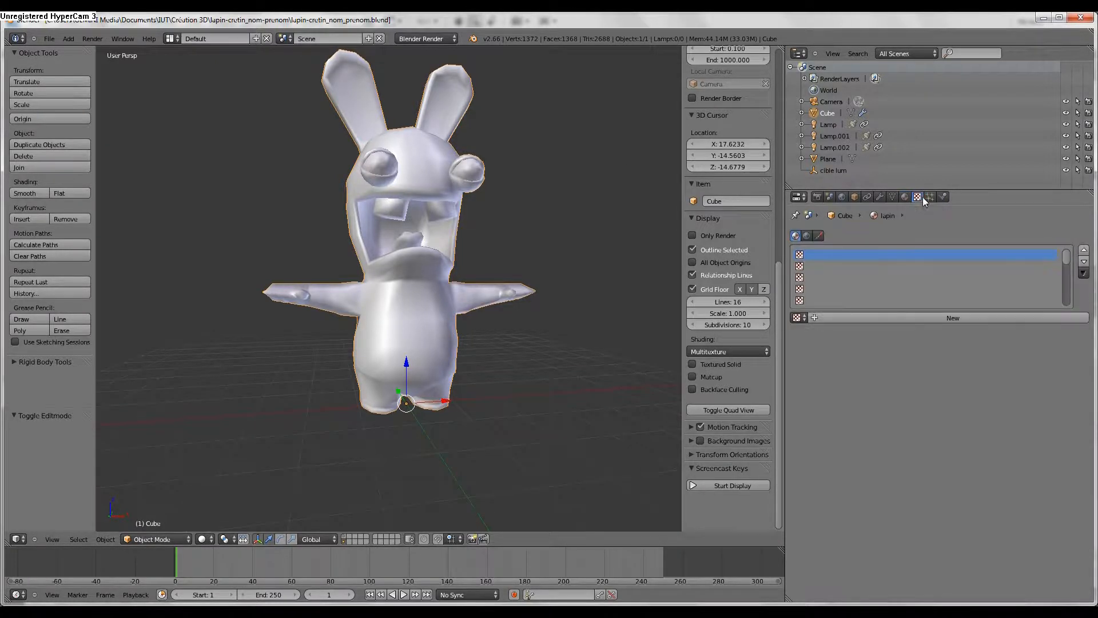
pyautogui.click(888, 318)
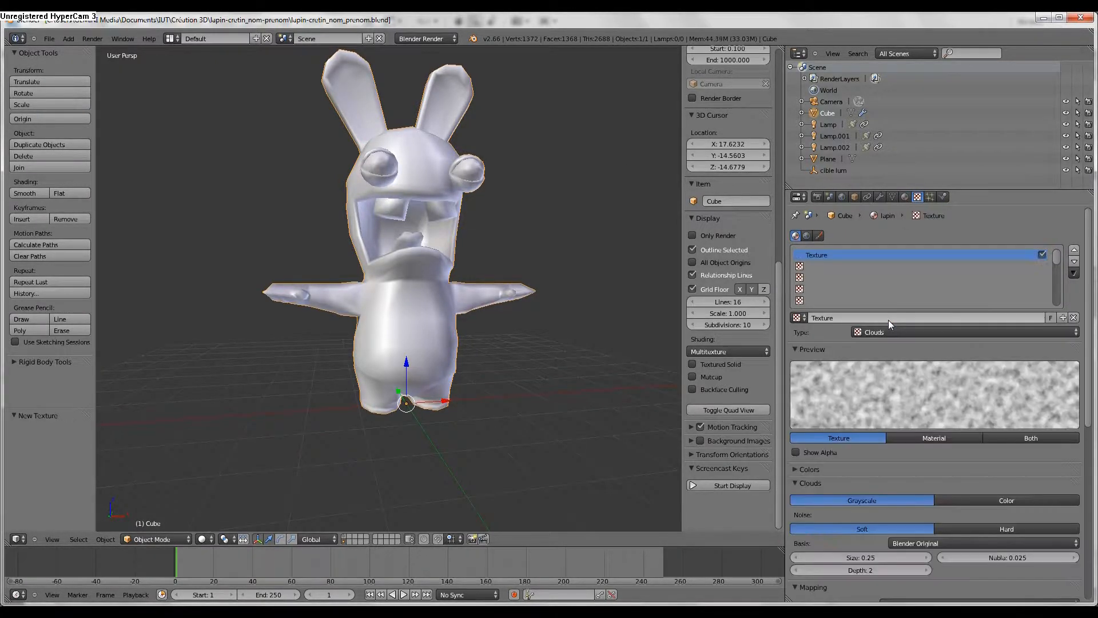
pyautogui.click(888, 319)
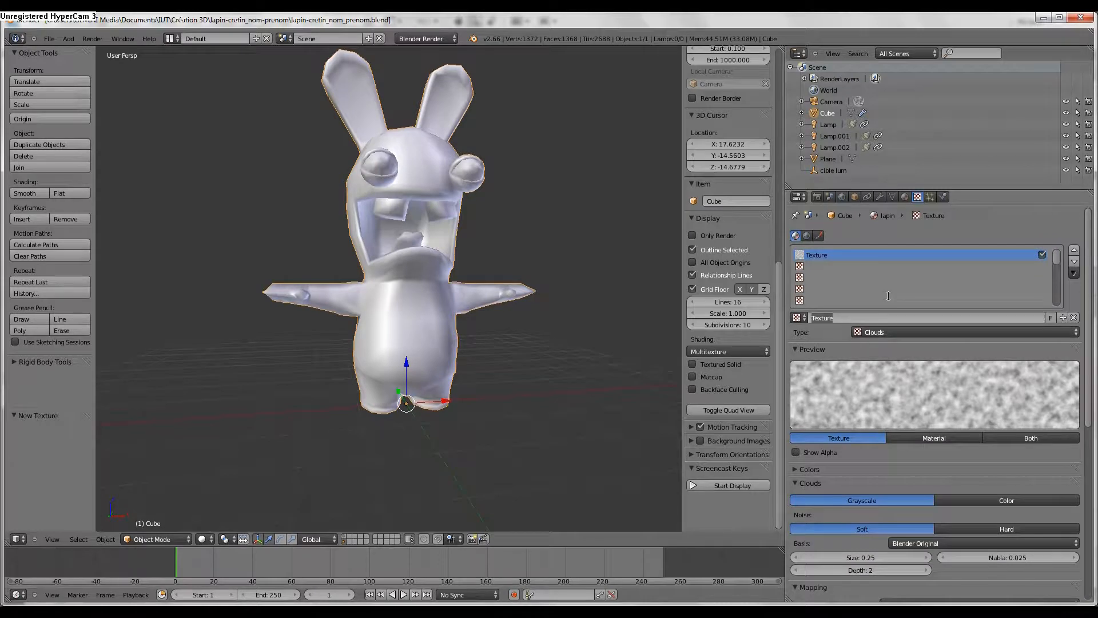
pyautogui.press('BackSpace')
pyautogui.write('diffusion')
pyautogui.press('Return')
# - Set the diffusion texture's type to Image or Movie and load lapin_diffusion.jpg from the tex folder
pyautogui.click(882, 332)
pyautogui.click(881, 334)
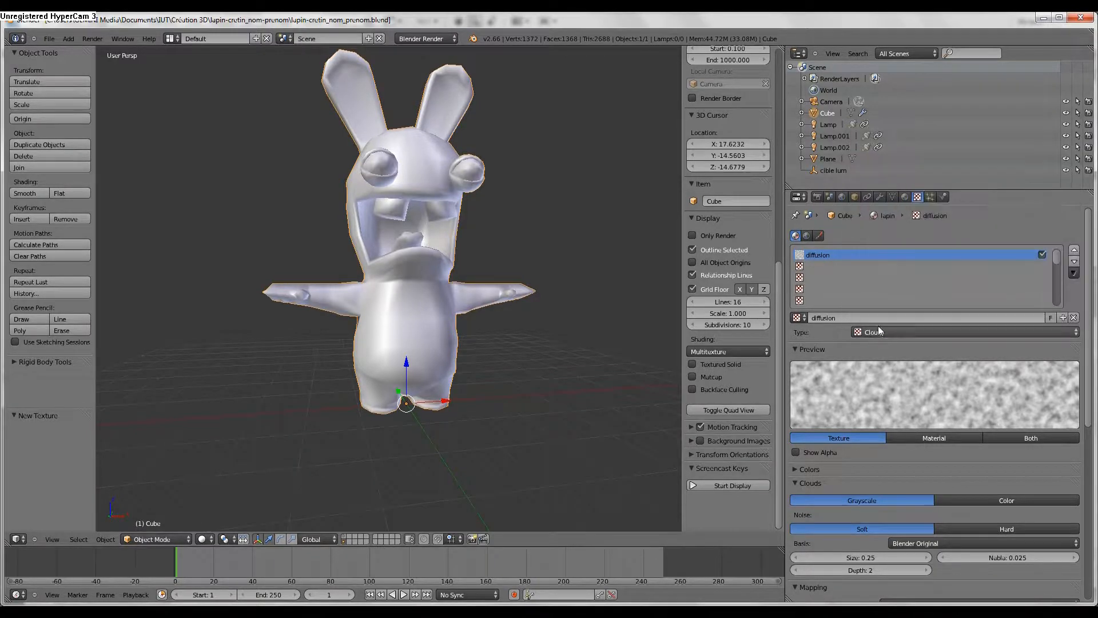
pyautogui.click(884, 334)
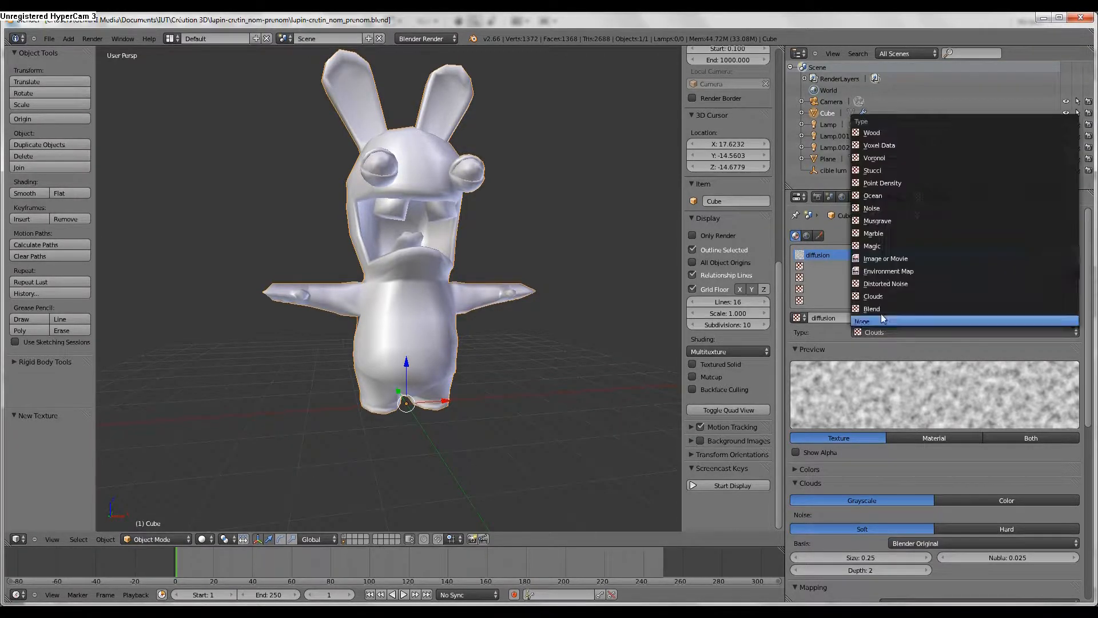
pyautogui.click(884, 257)
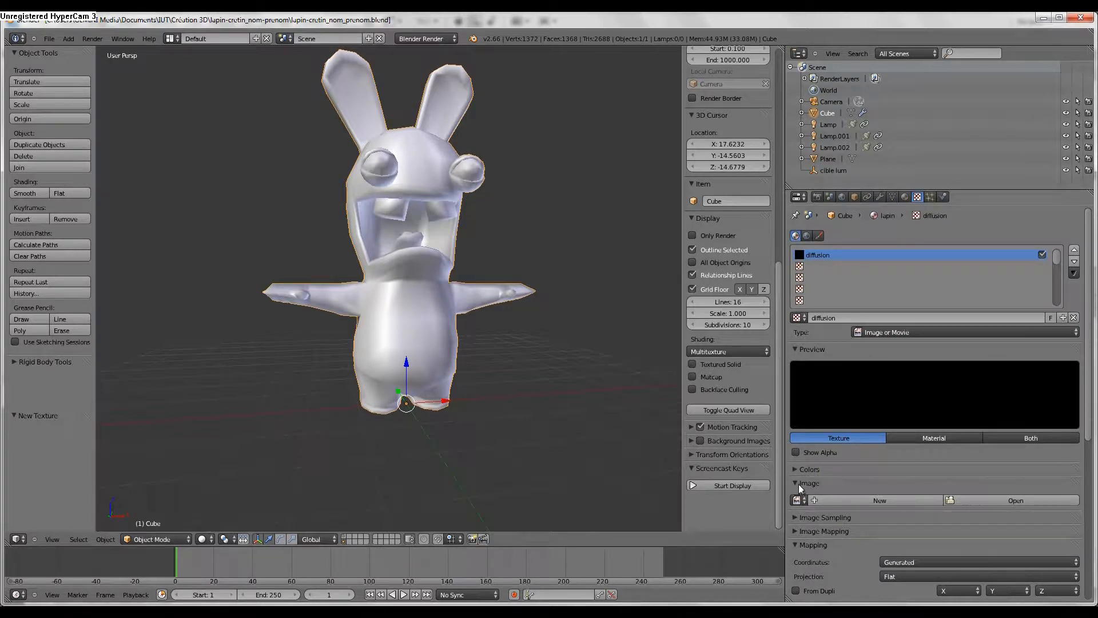
pyautogui.click(984, 503)
pyautogui.click(387, 139)
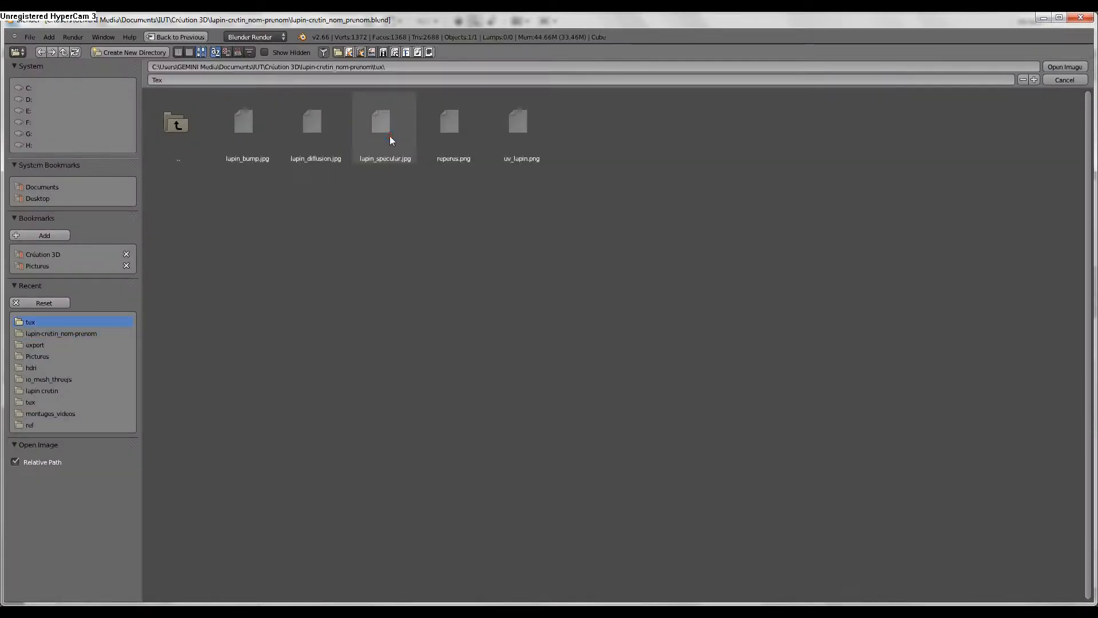
pyautogui.doubleClick(329, 136)
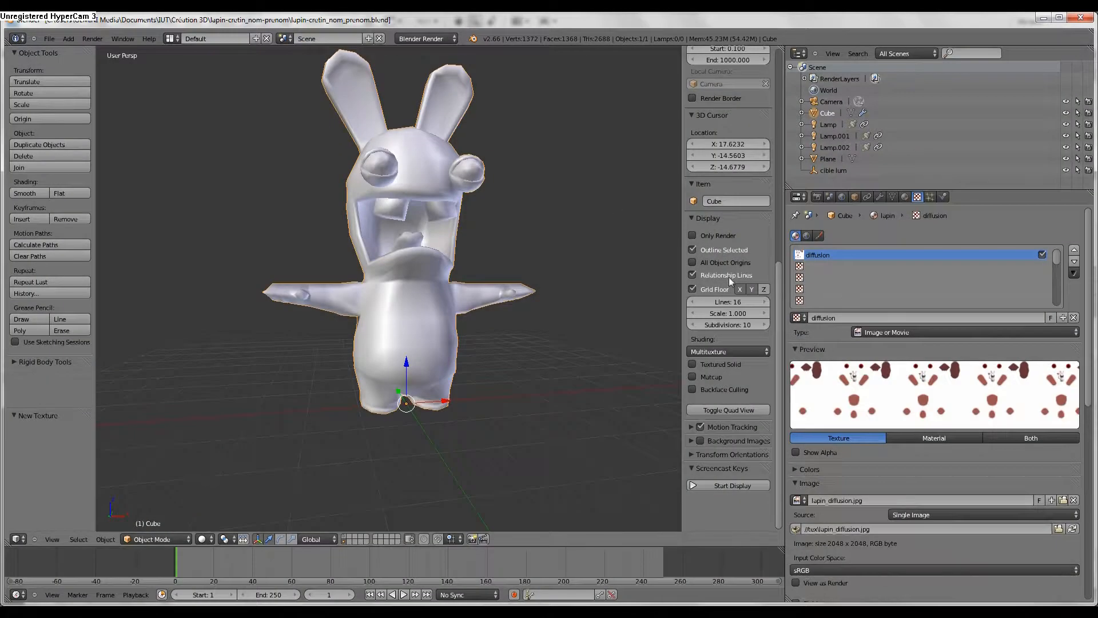
# - Set the diffusion texture's mapping coordinates to UV and review its influence settings
pyautogui.click(800, 485)
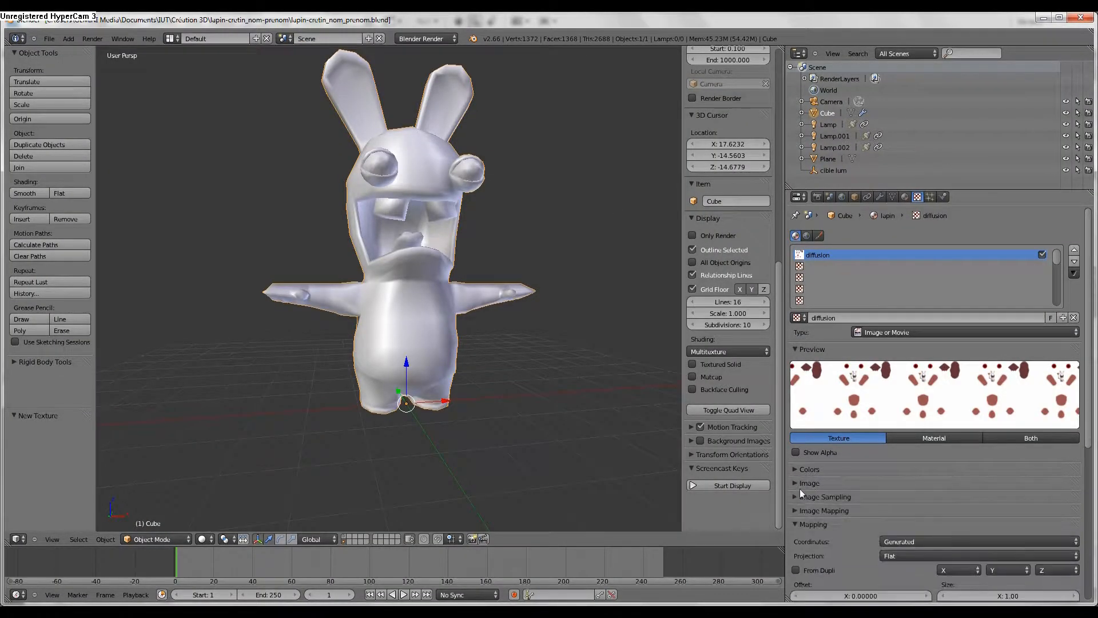
pyautogui.click(921, 541)
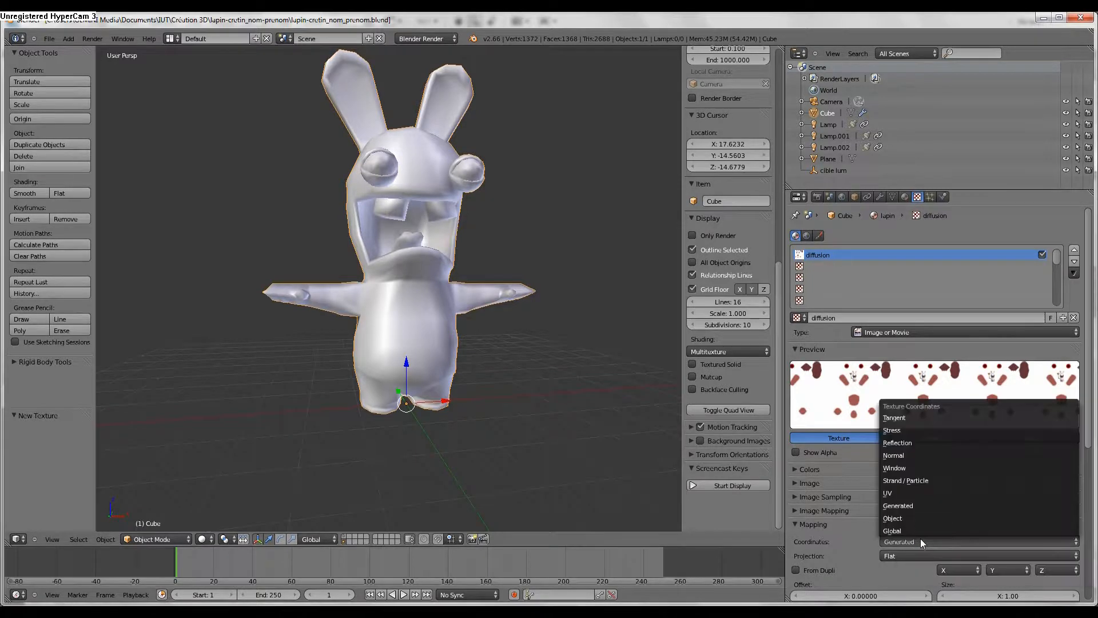
pyautogui.click(903, 492)
pyautogui.scroll(-6, 872, 547)
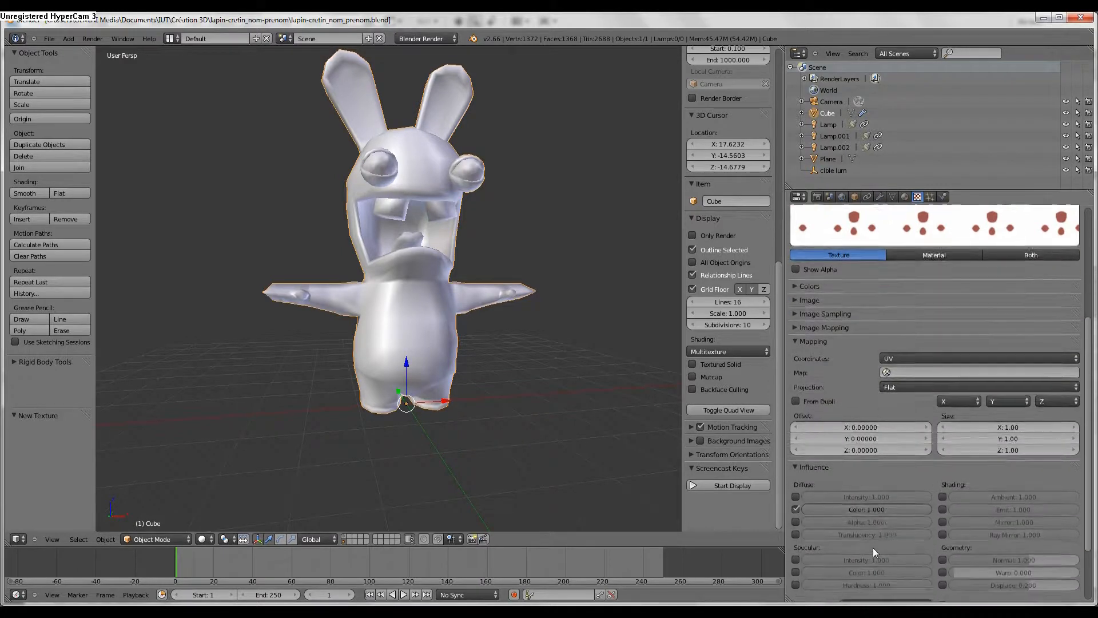
pyautogui.scroll(-3, 873, 547)
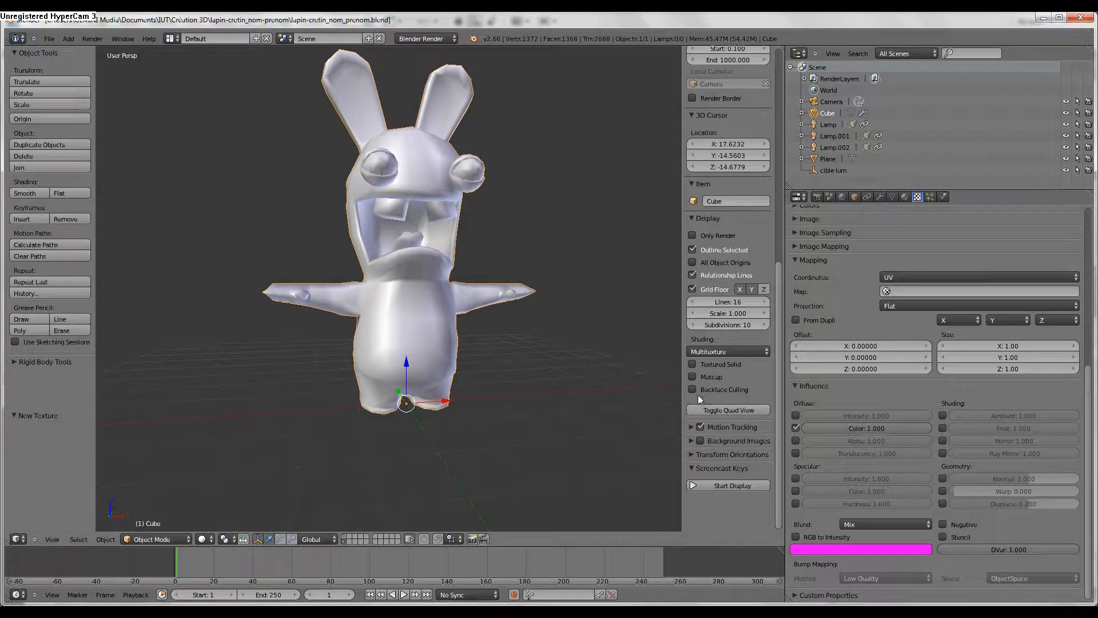
# - Set the 3D view's material shading to GLSL and its viewport shading to Texture, and also show the first layer with the lamps
pyautogui.click(692, 364)
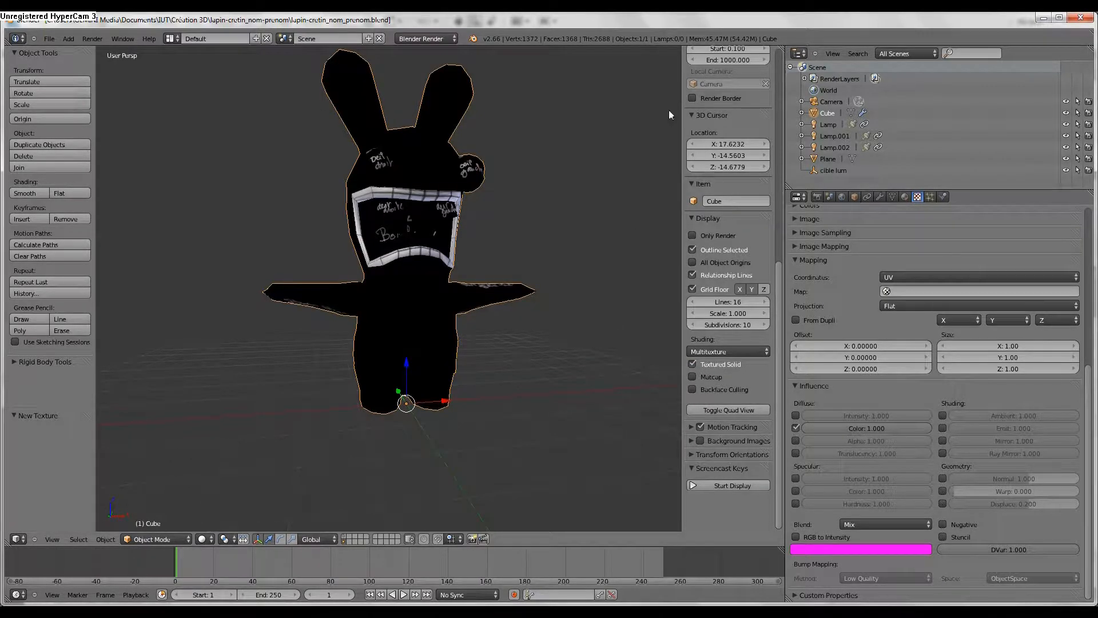
pyautogui.click(691, 355)
pyautogui.click(701, 339)
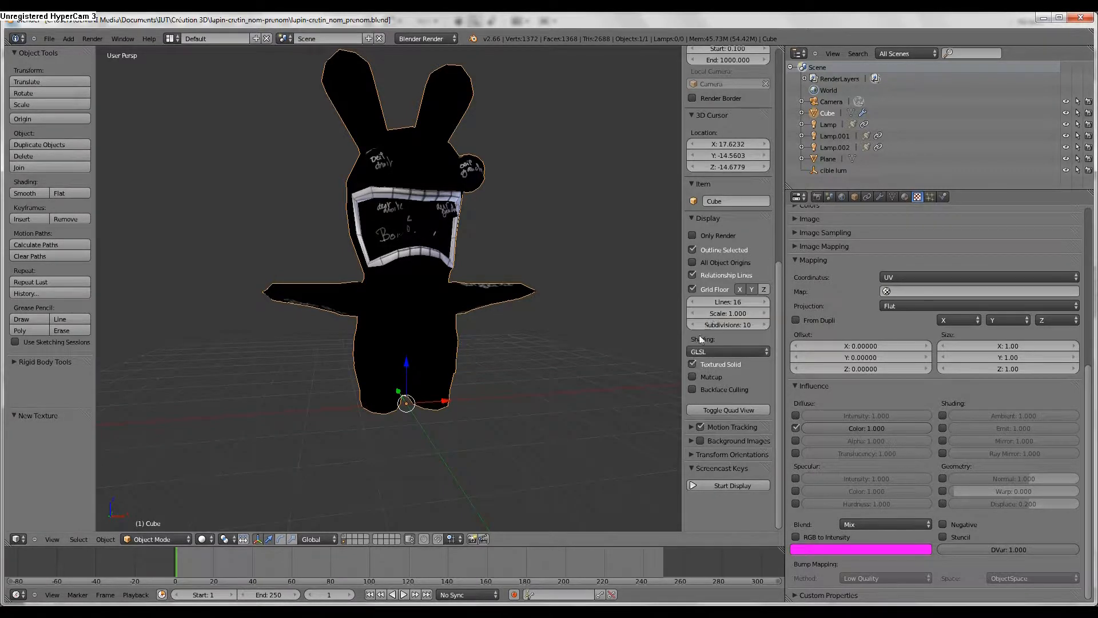
pyautogui.click(692, 364)
pyautogui.click(207, 539)
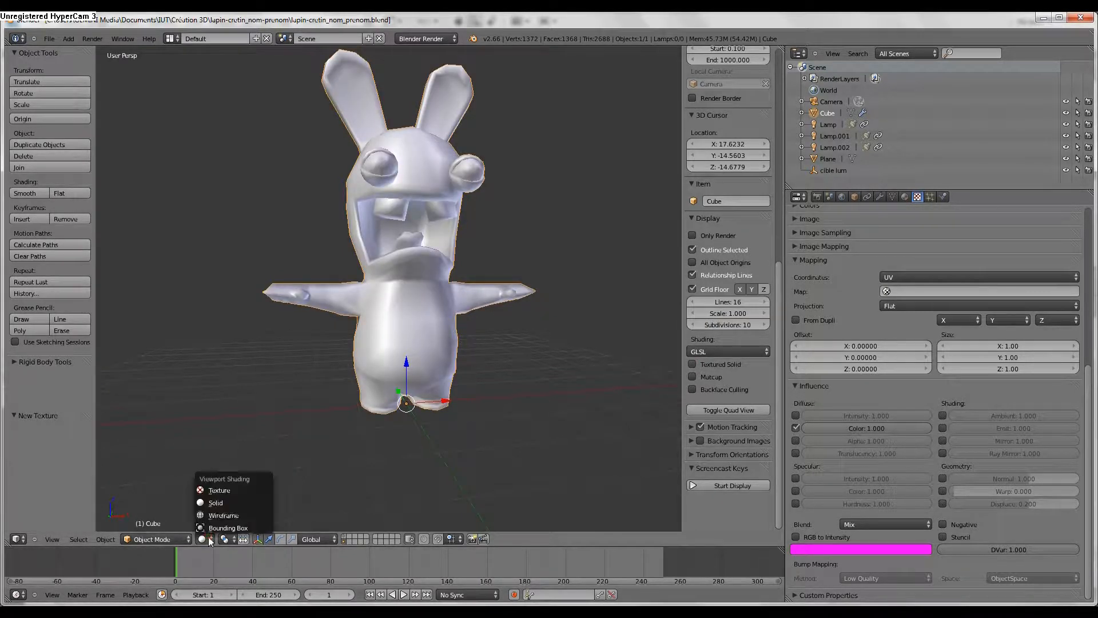
pyautogui.click(216, 490)
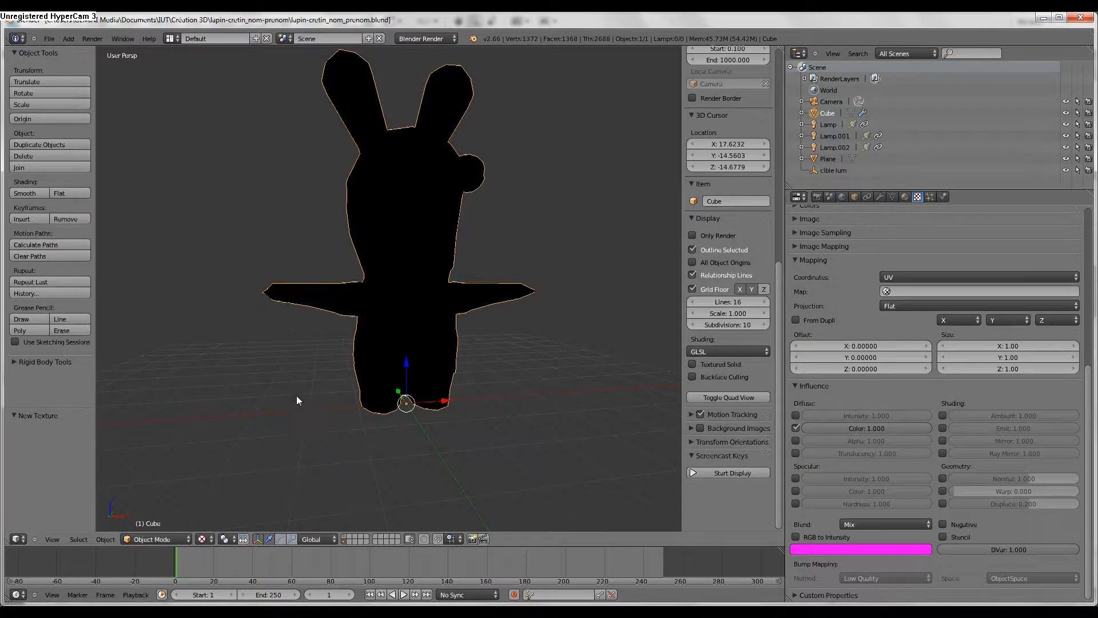
pyautogui.scroll(-2, 296, 396)
pyautogui.click(344, 536)
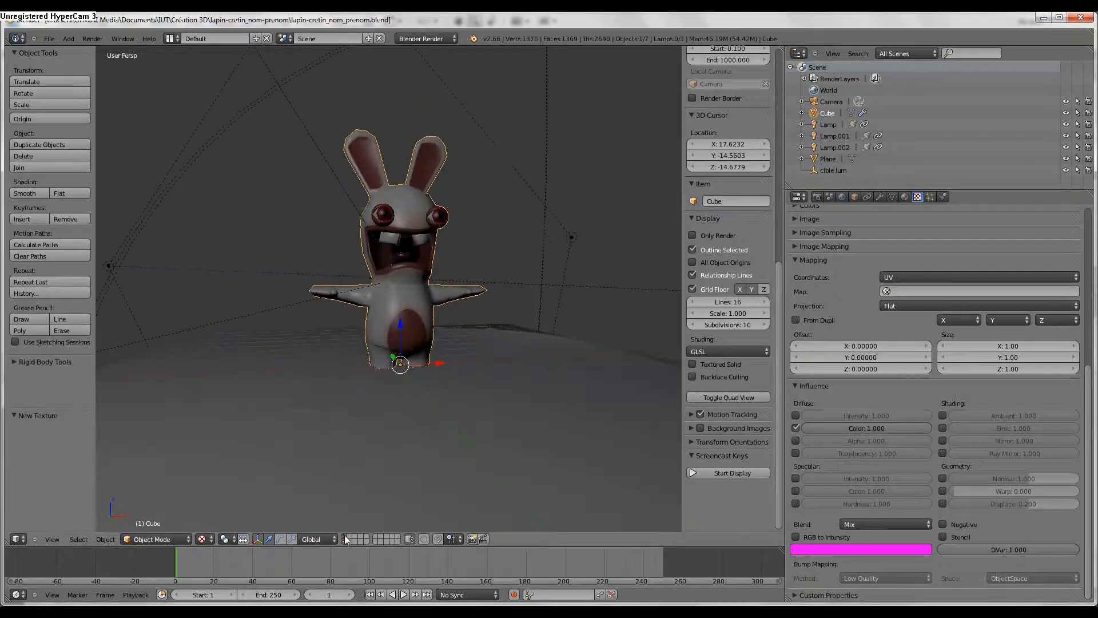
# - Examine the diffusion texture on the rabbit's eyes, mouth and belly from several angles and distances
pyautogui.moveTo(391, 400); pyautogui.dragTo(431, 369, button='middle')
pyautogui.scroll(5, 383, 386)
pyautogui.scroll(-5, 429, 359)
pyautogui.scroll(3, 393, 371)
pyautogui.scroll(2, 435, 369)
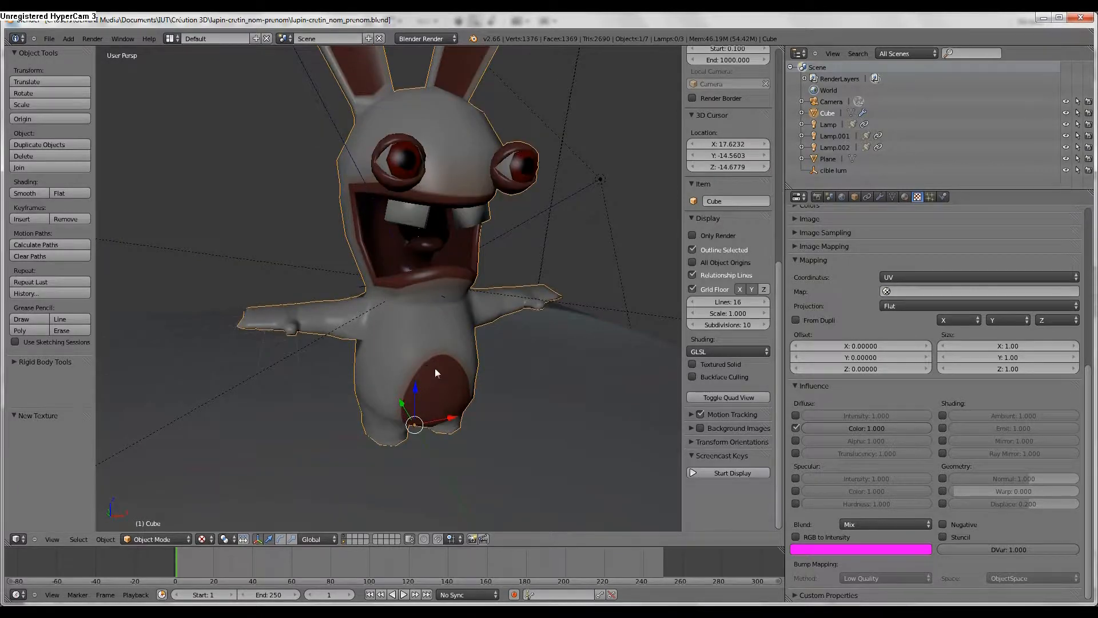
pyautogui.scroll(4, 435, 372)
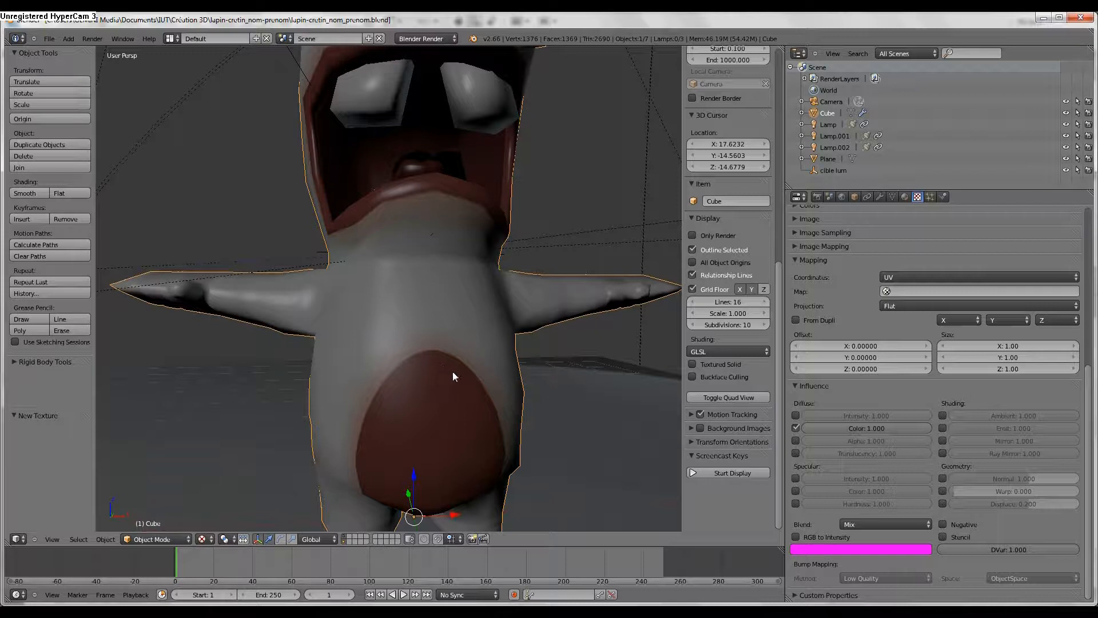
pyautogui.scroll(-5, 433, 353)
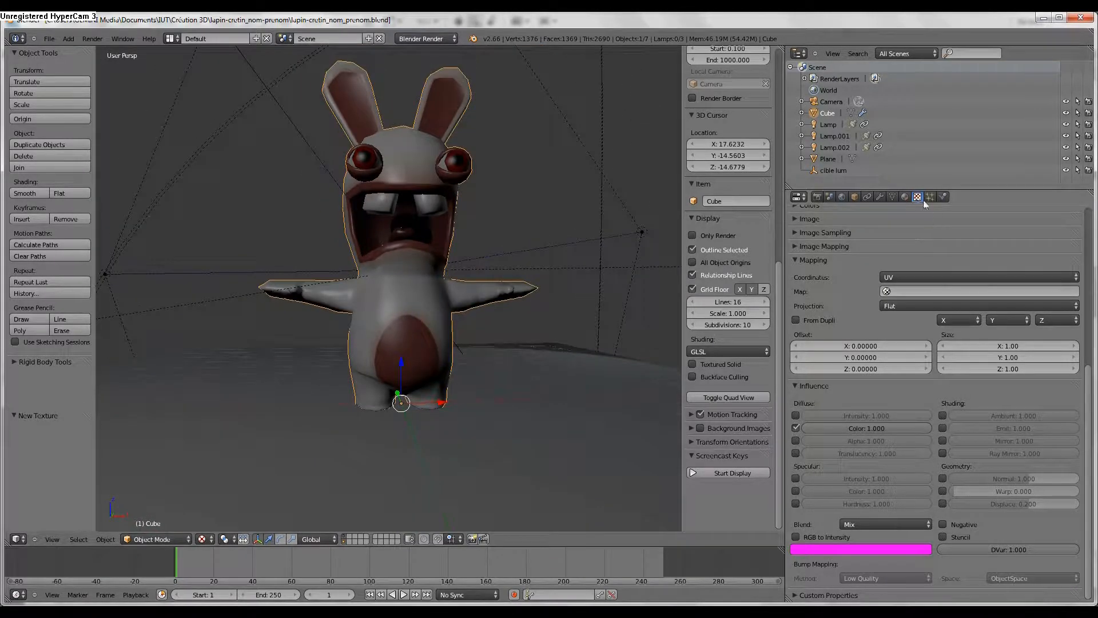
# - Enable the rabbit's Subsurf modifier in the viewport and turn off its Subdivide UVs option
pyautogui.click(905, 197)
pyautogui.click(882, 196)
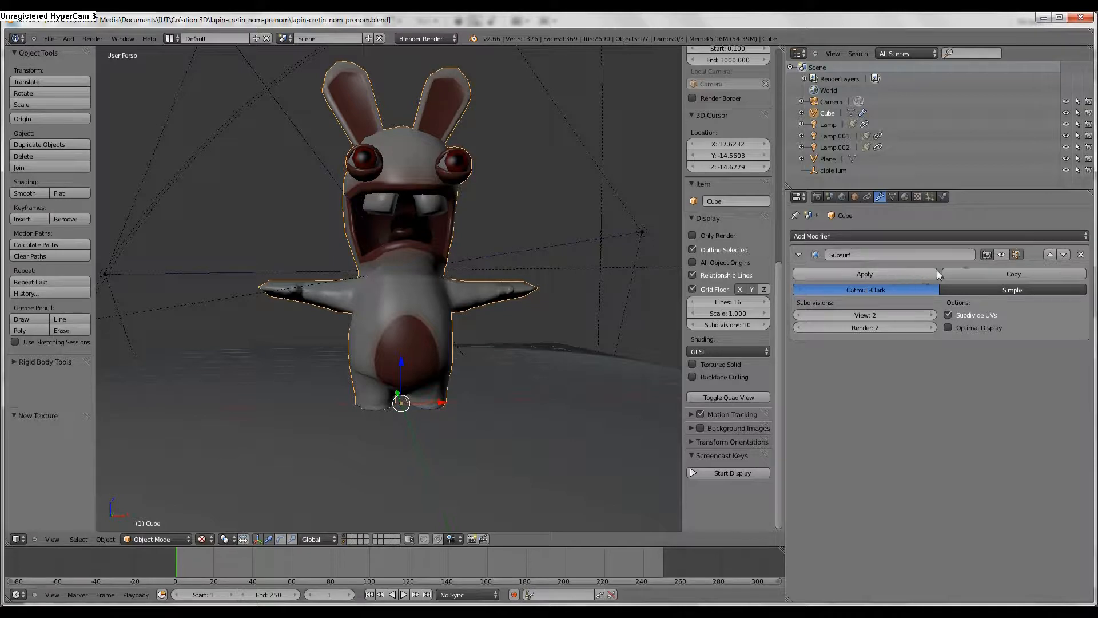
pyautogui.click(1001, 254)
pyautogui.scroll(3, 454, 334)
pyautogui.moveTo(454, 334); pyautogui.dragTo(480, 366, button='middle')
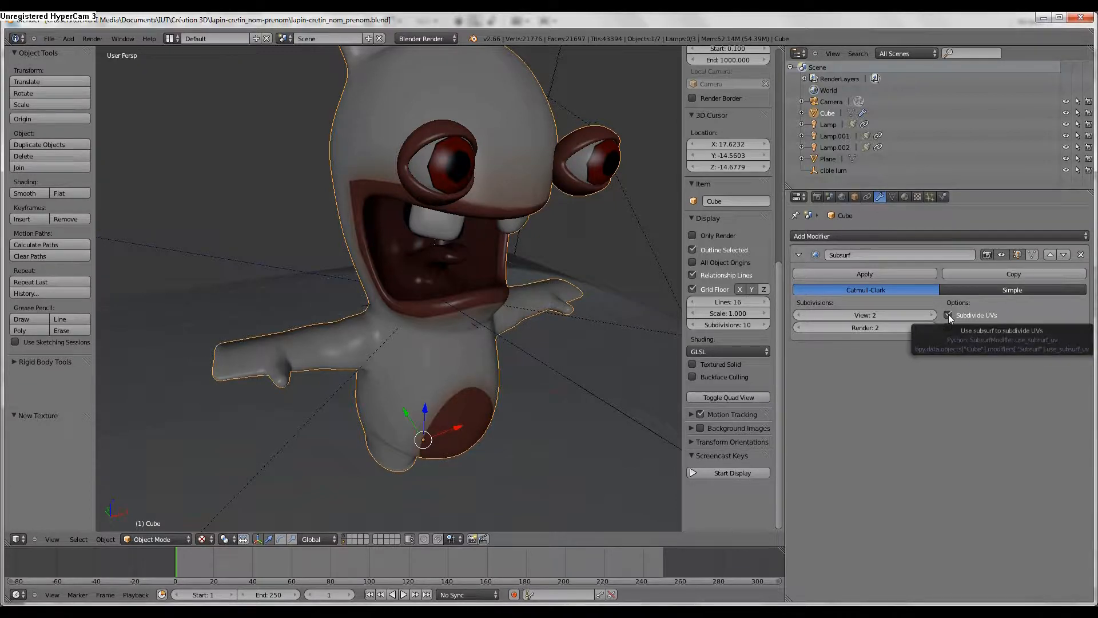
pyautogui.moveTo(430, 299); pyautogui.dragTo(438, 277, button='middle')
pyautogui.scroll(-4, 416, 274)
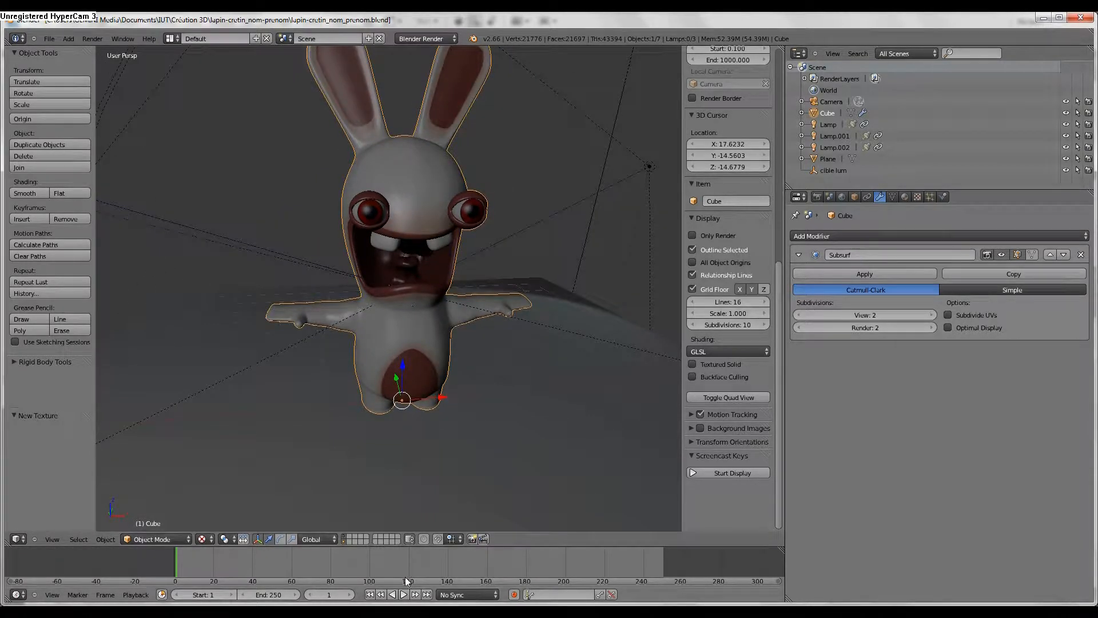
# - Raise the rabbit about 2.9 units along Z and lower it again by about 2.88 units
pyautogui.scroll(1, 433, 399)
pyautogui.moveTo(432, 393); pyautogui.dragTo(455, 379, button='middle')
pyautogui.moveTo(447, 374); pyautogui.dragTo(445, 207)
pyautogui.moveTo(443, 289); pyautogui.dragTo(388, 290, button='middle')
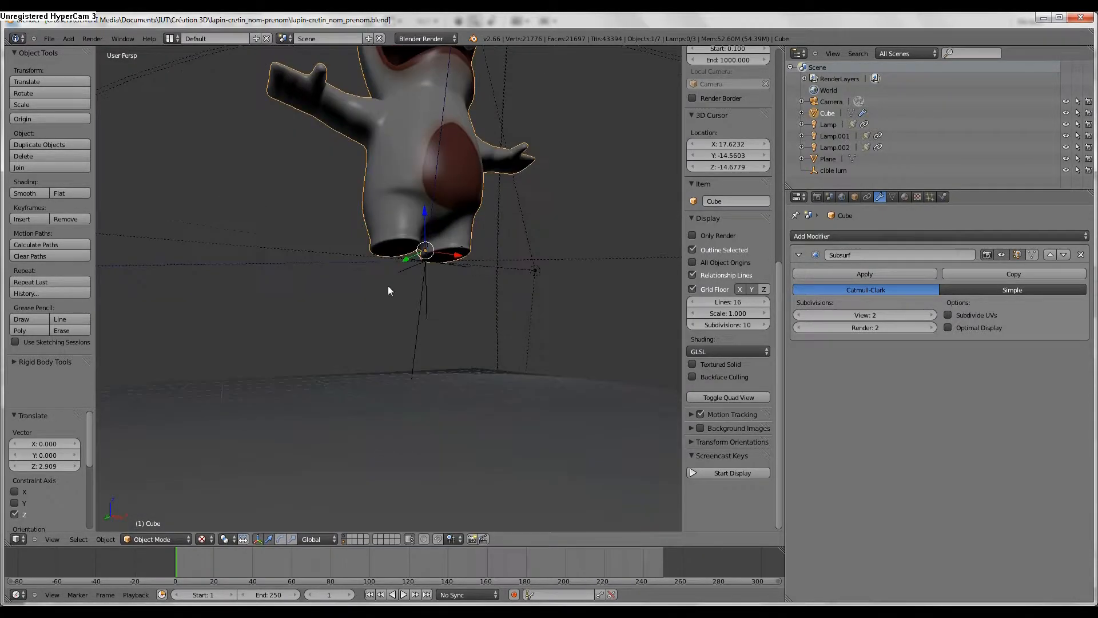
pyautogui.moveTo(422, 218); pyautogui.dragTo(447, 394)
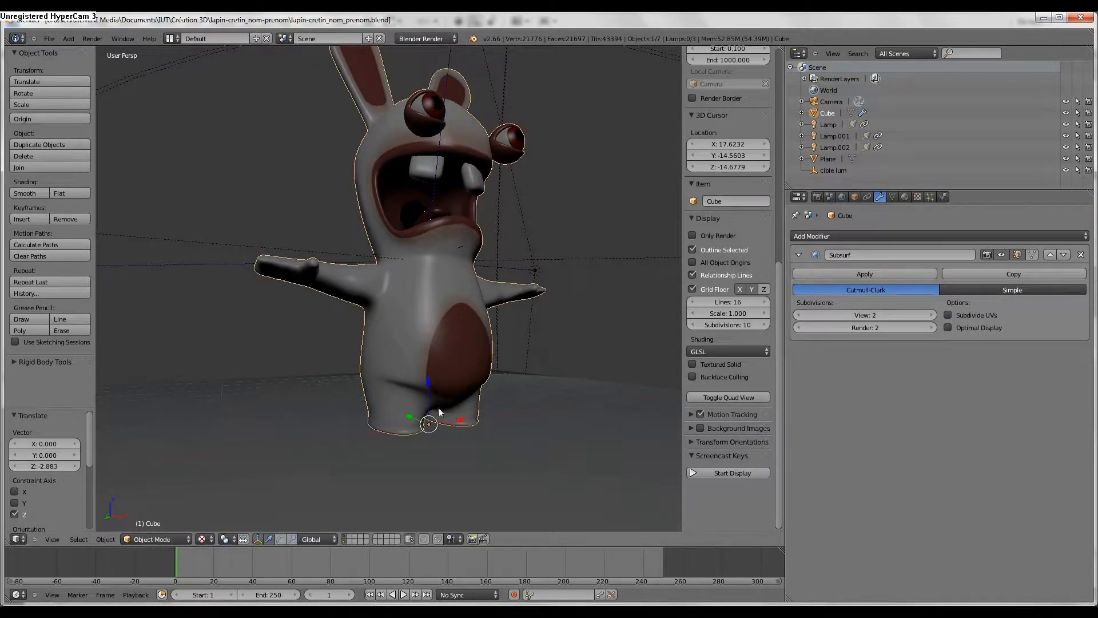
# - Examine the updated diffusion texture on the rabbit's face, eyelids and mouth up close
pyautogui.moveTo(583, 486); pyautogui.dragTo(559, 488, button='middle')
pyautogui.scroll(2, 560, 489)
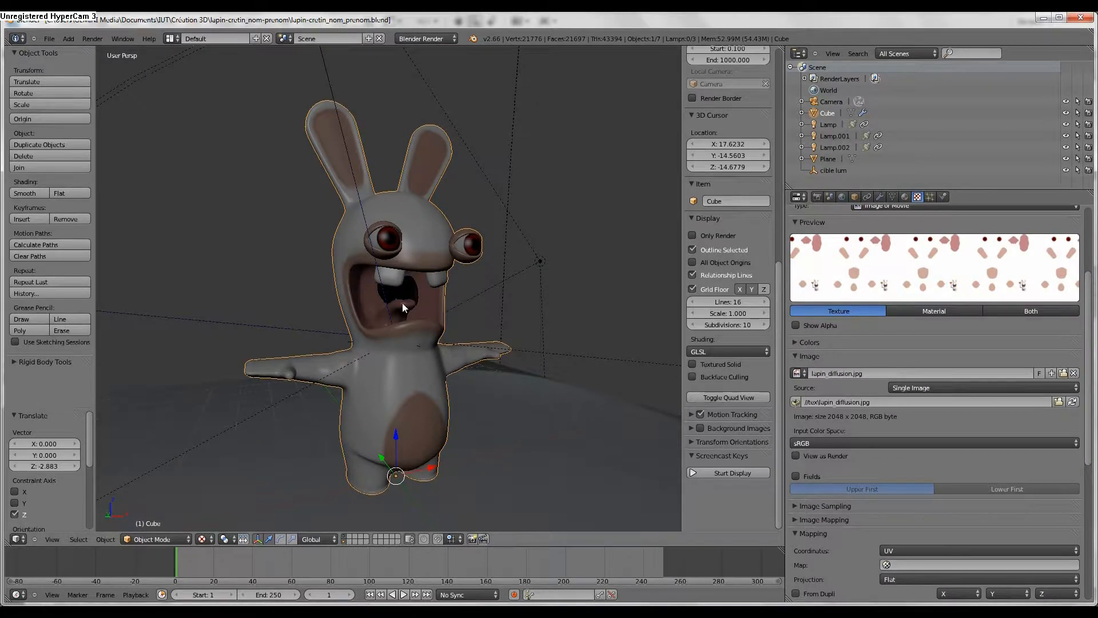
pyautogui.moveTo(403, 303); pyautogui.dragTo(436, 283, button='middle')
pyautogui.scroll(3, 398, 291)
pyautogui.scroll(2, 395, 303)
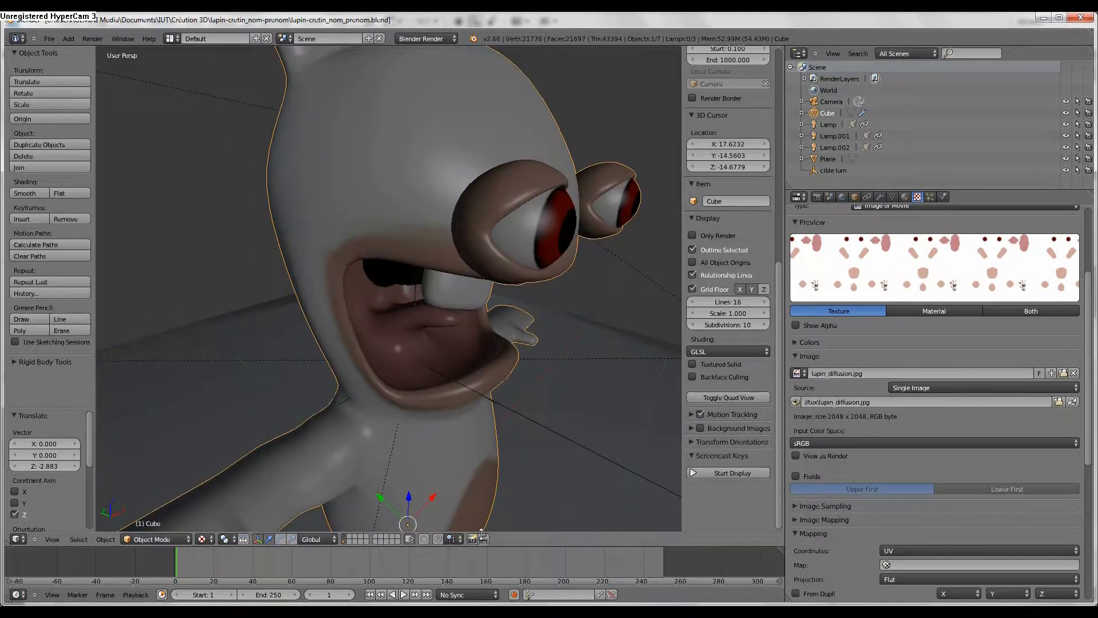
# - Switch to Photoshop and inspect the outer glow (Lueur externe) settings of the ventre-bouche-oreille-paupiere layer
pyautogui.hotkey('alt', 'Tab')
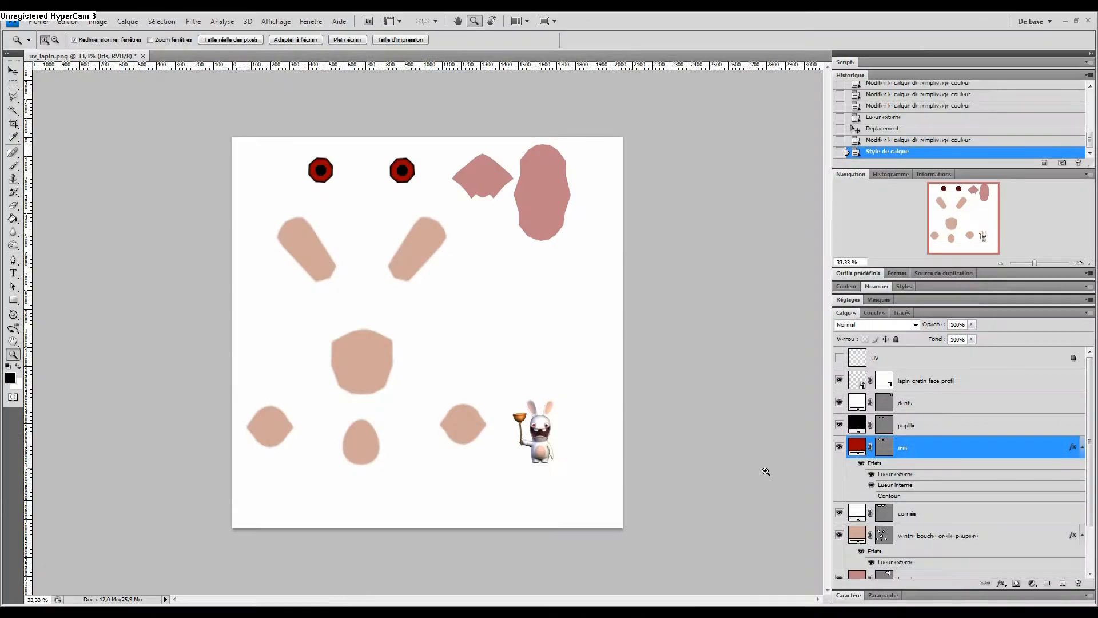
pyautogui.click(1083, 448)
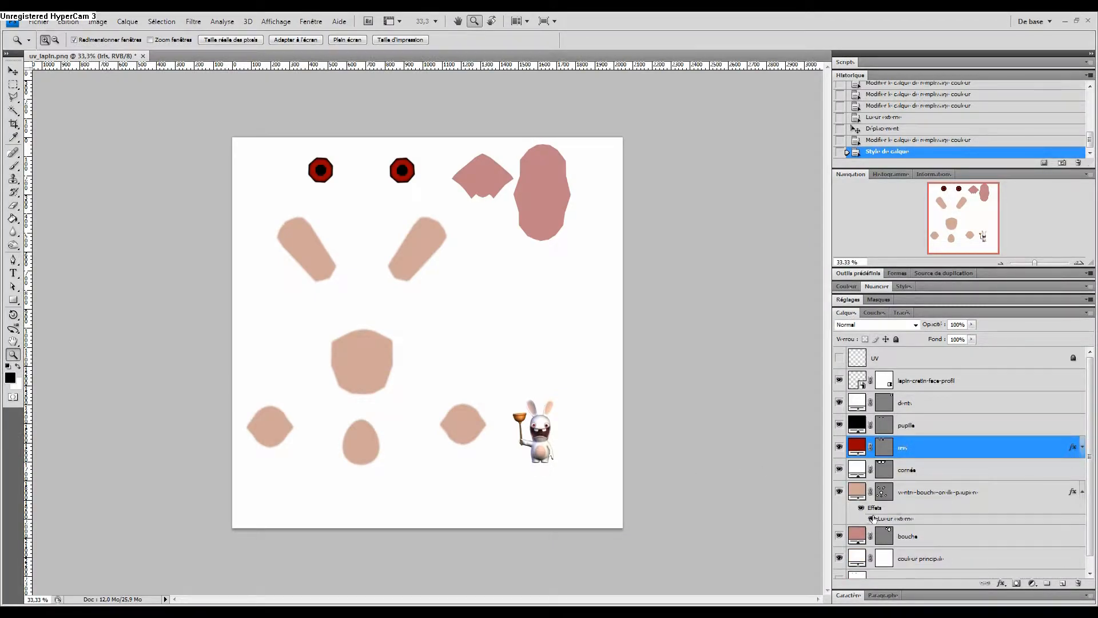
pyautogui.click(915, 519)
pyautogui.doubleClick(915, 518)
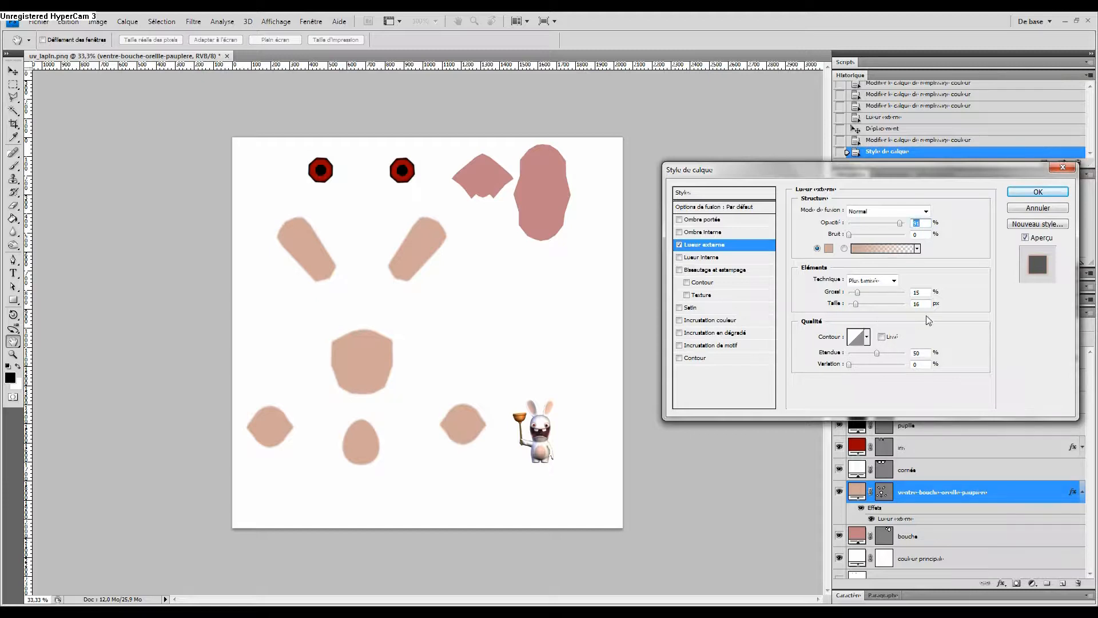
pyautogui.click(1032, 197)
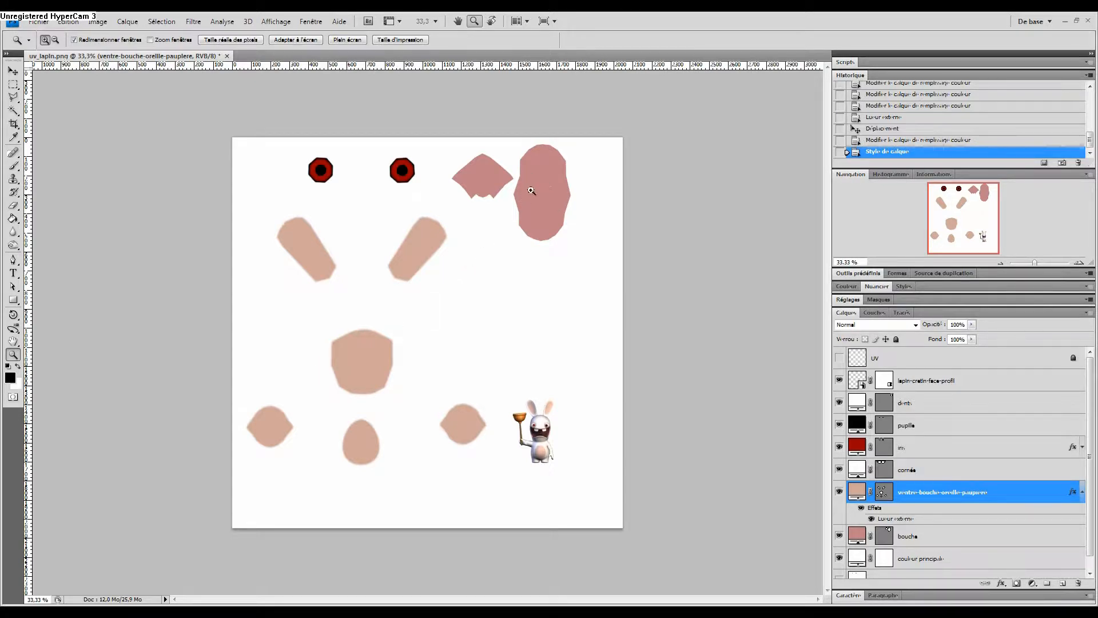
# - Inspect the iris layer's inner glow (Lueur interne) settings and its gradient while viewing the eye up close
pyautogui.click(426, 173)
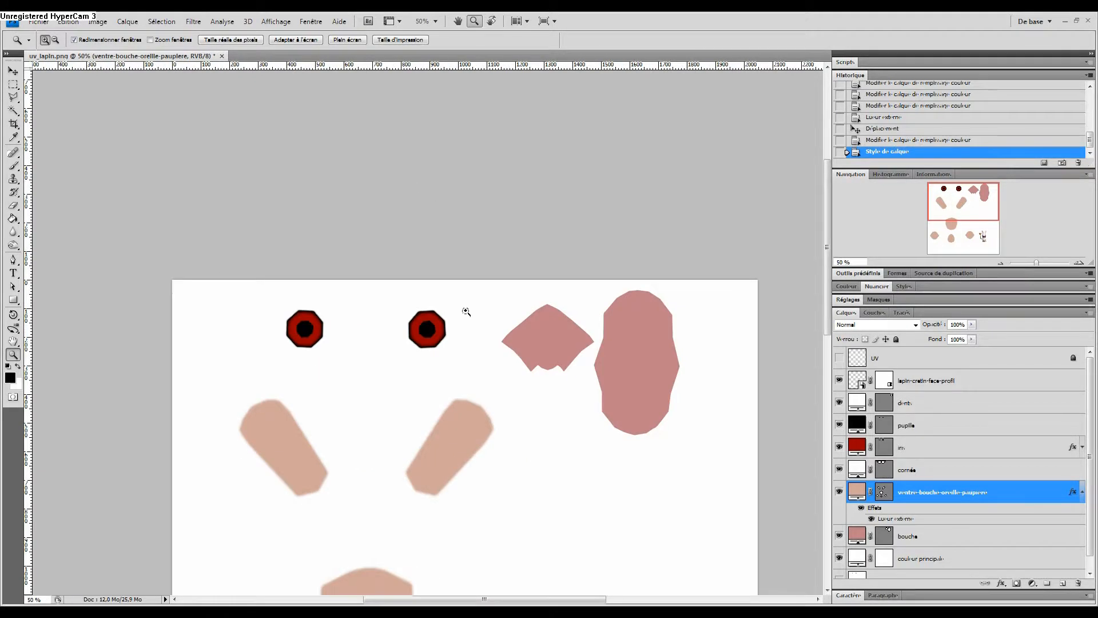
pyautogui.click(442, 333)
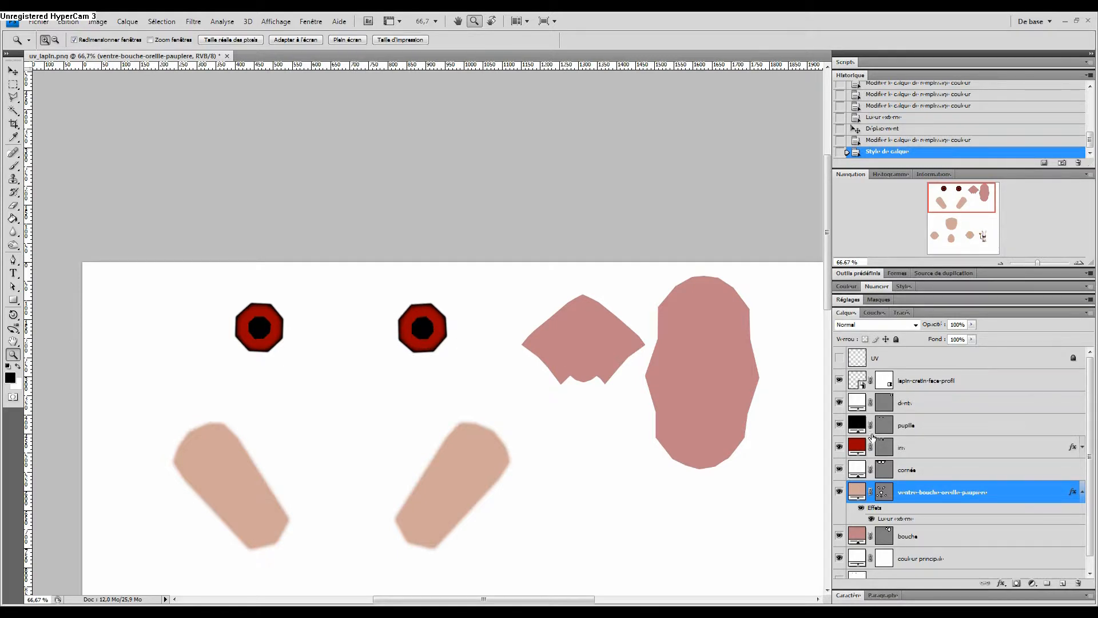
pyautogui.click(1082, 446)
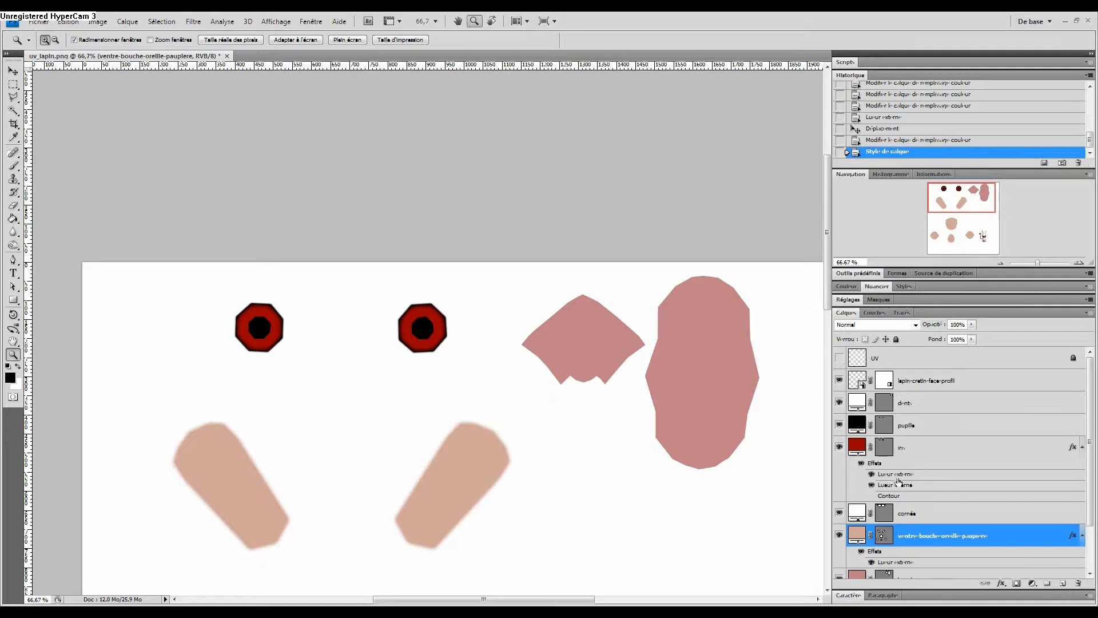
pyautogui.click(401, 323)
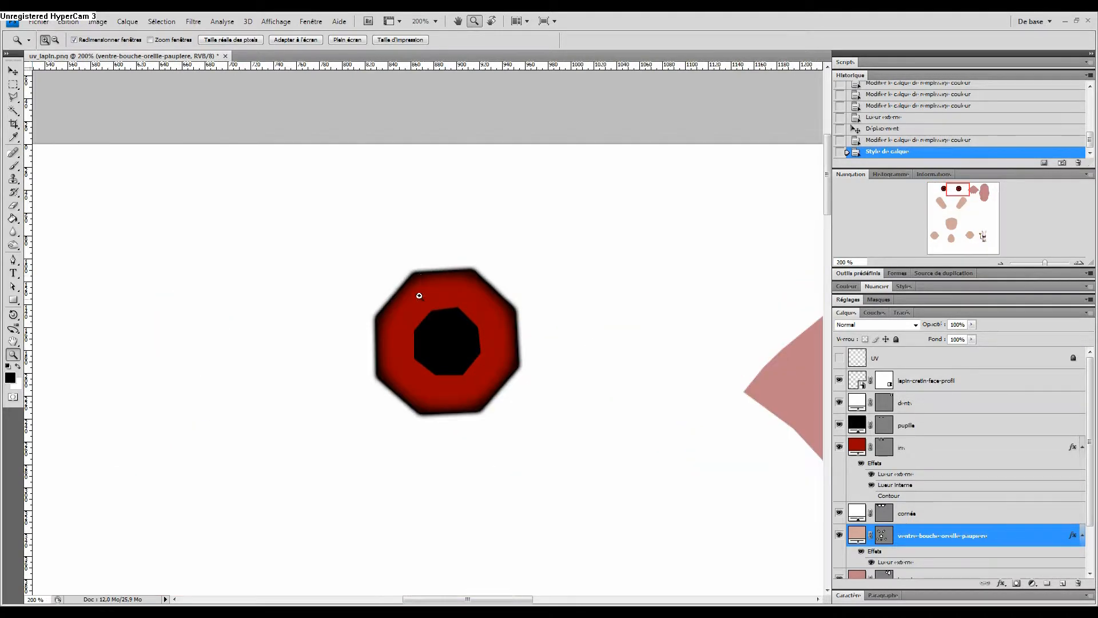
pyautogui.doubleClick(893, 485)
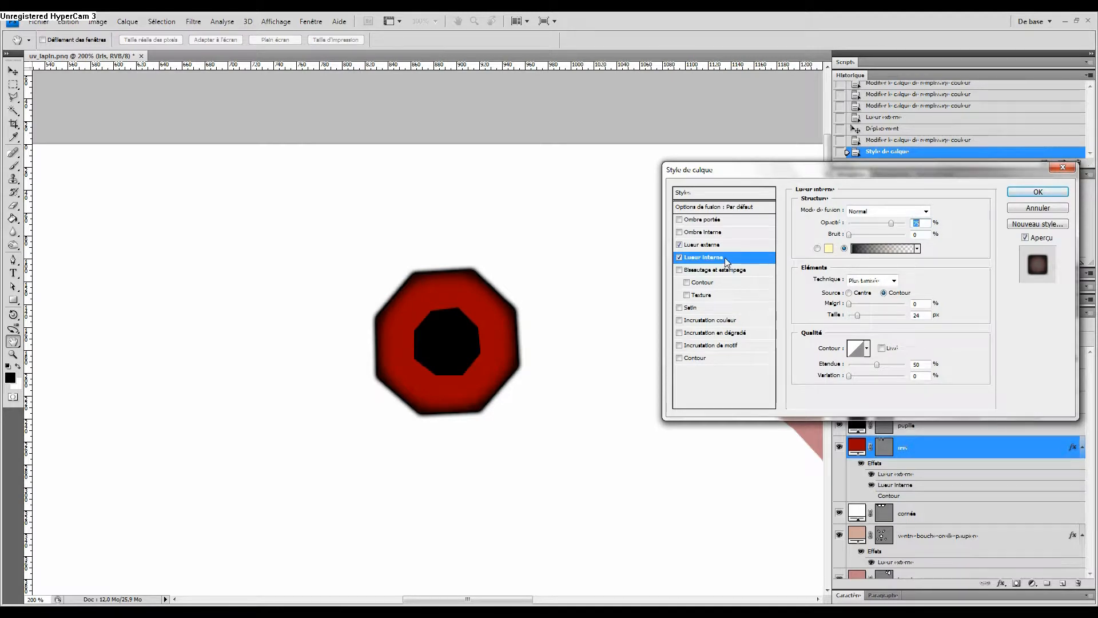
pyautogui.click(867, 249)
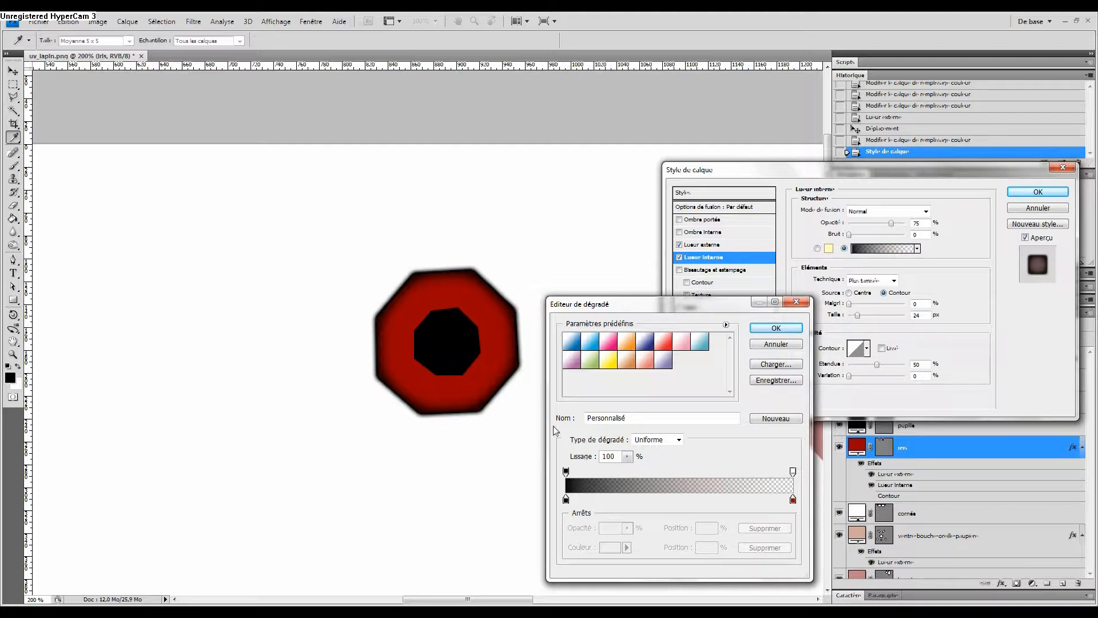
pyautogui.click(784, 336)
pyautogui.click(1037, 192)
pyautogui.hotkey('alt', 'space')
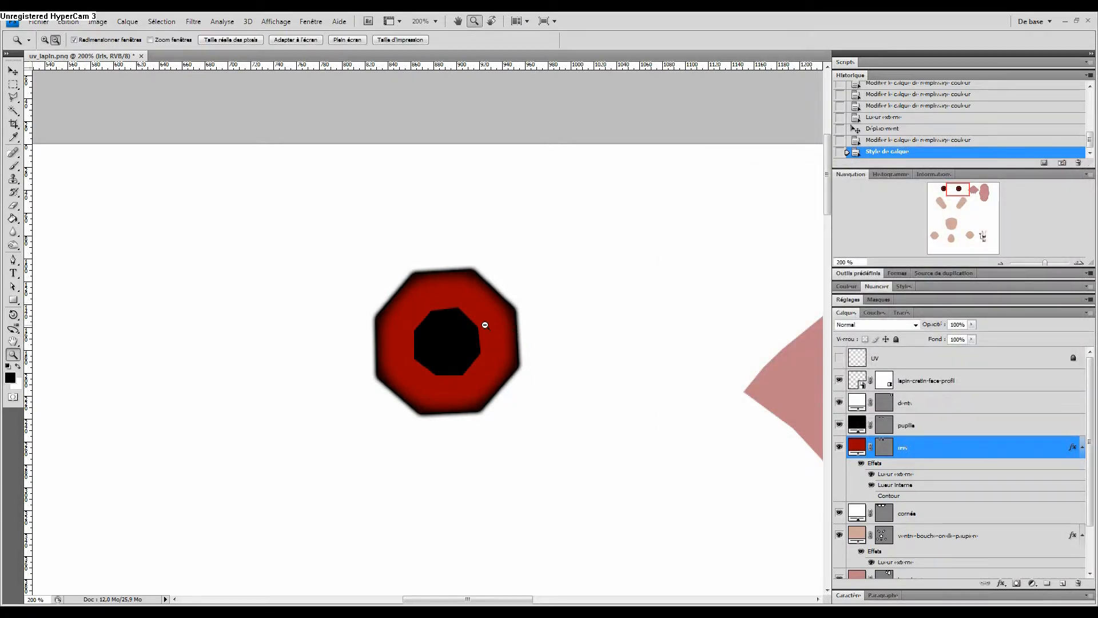
# - Add an outer glow (Lueur externe) to the pupille layer and set its blend mode to Normal
pyautogui.doubleClick(914, 426)
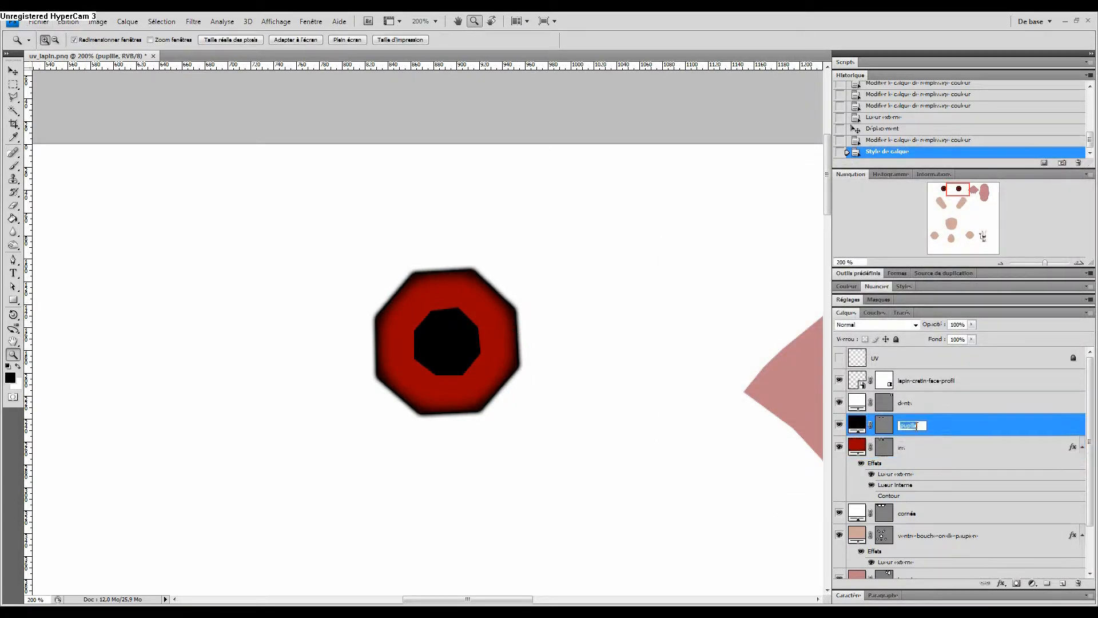
pyautogui.doubleClick(943, 428)
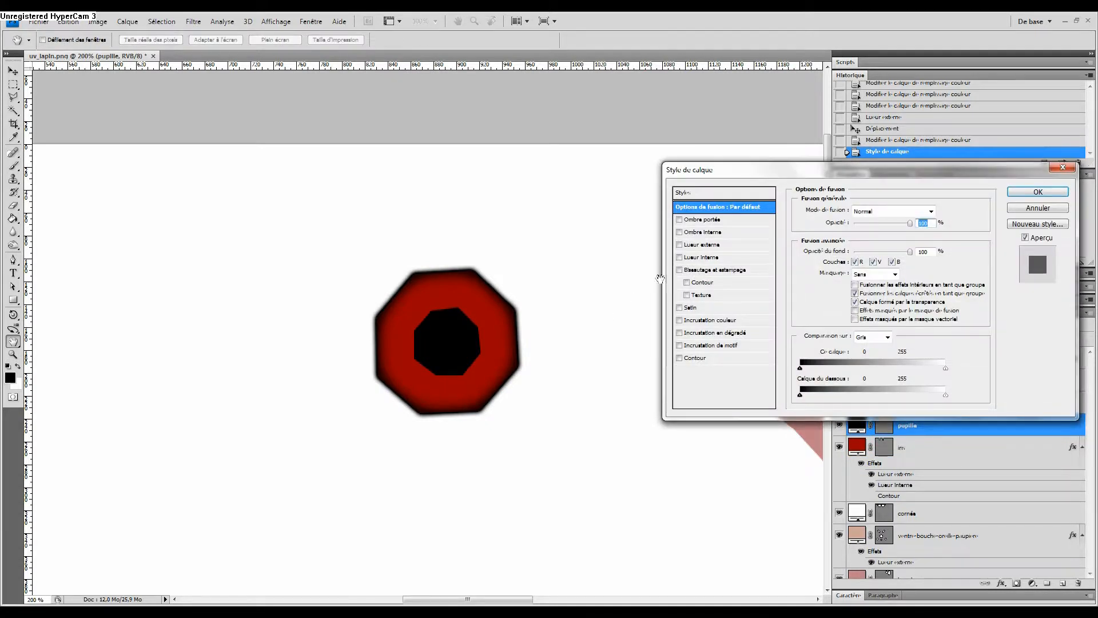
pyautogui.click(679, 244)
pyautogui.click(703, 245)
pyautogui.click(909, 211)
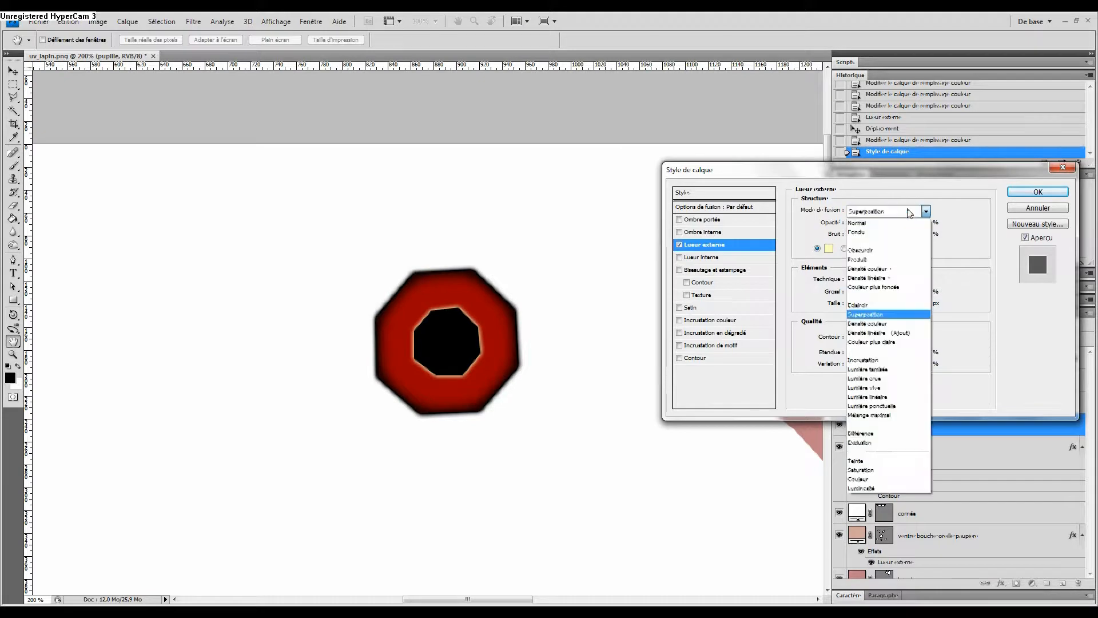
pyautogui.click(858, 223)
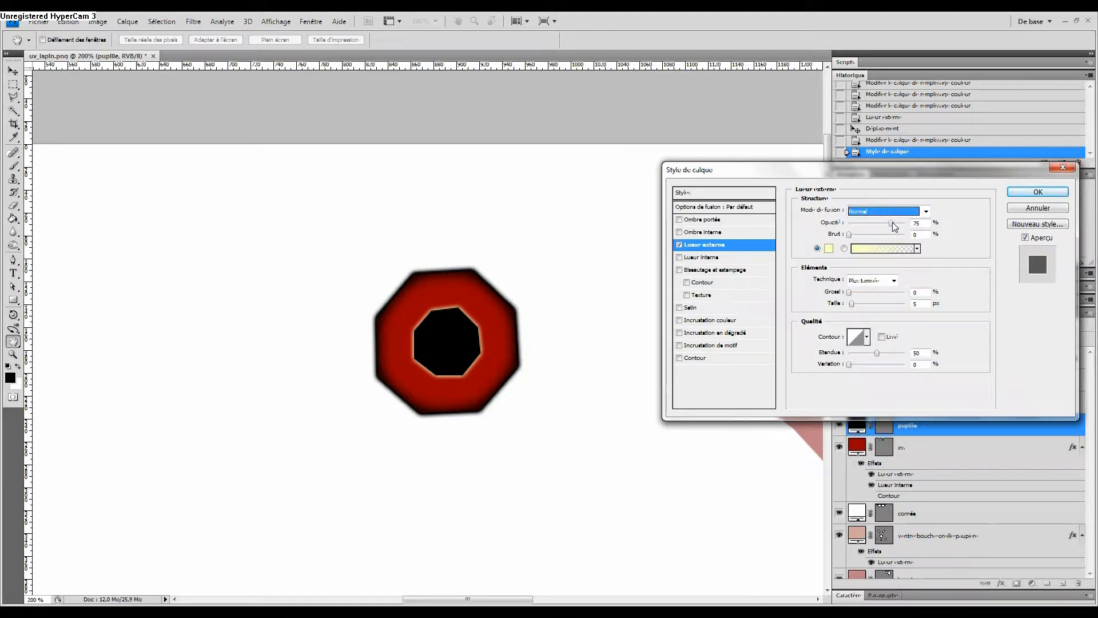
# - Set the pupil's outer glow colour to black (000000), adjust the glow size and apply the layer style
pyautogui.click(828, 248)
pyautogui.moveTo(678, 459); pyautogui.dragTo(637, 500)
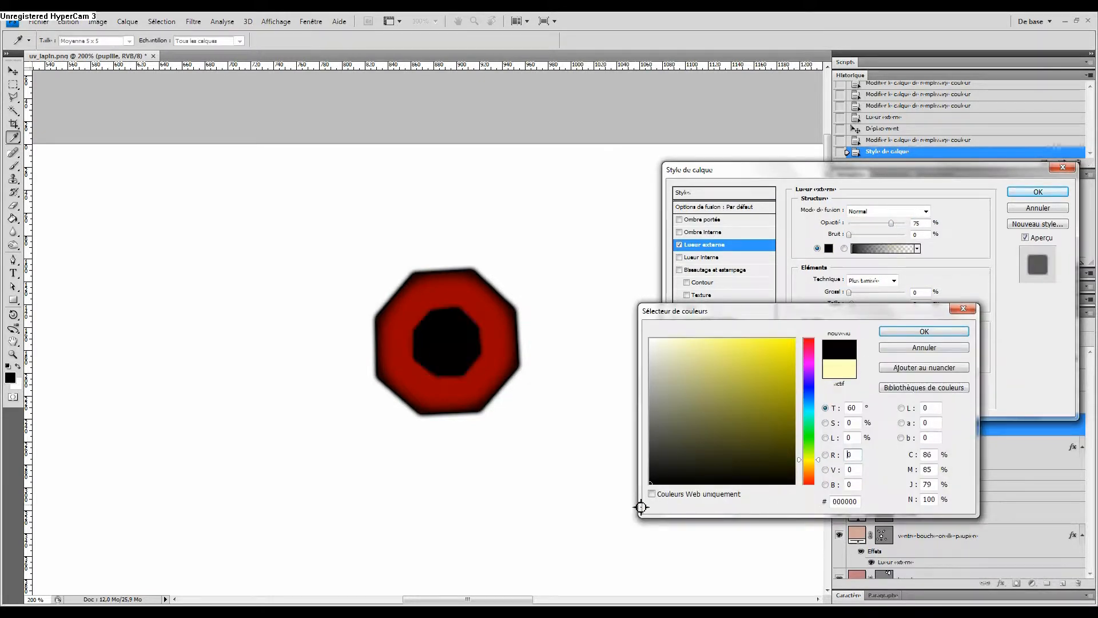
pyautogui.click(901, 334)
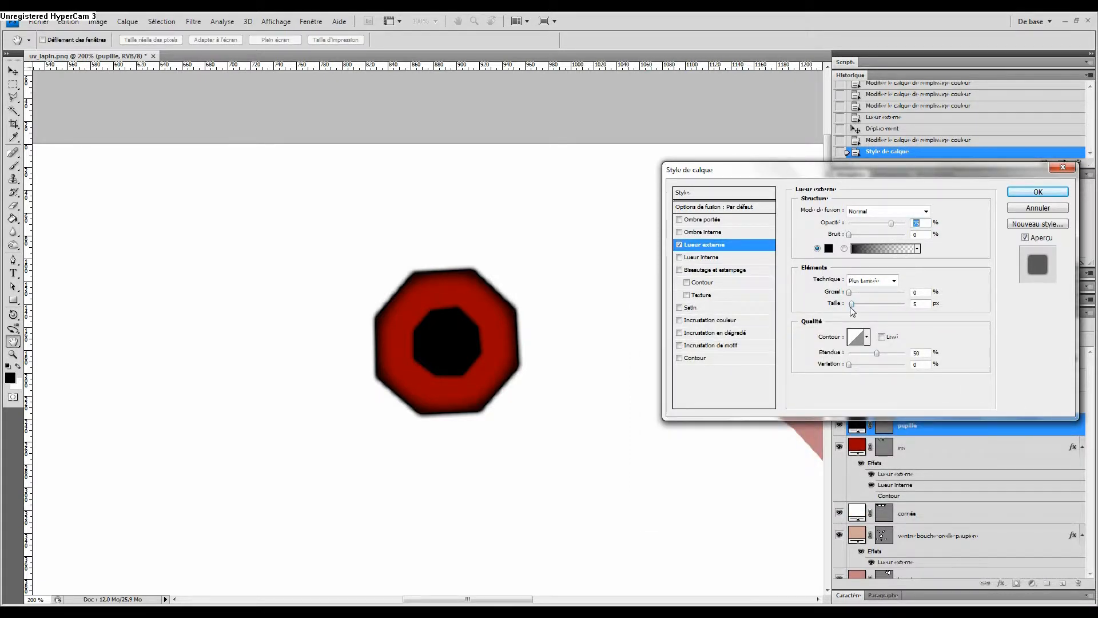
pyautogui.click(853, 305)
pyautogui.click(1023, 193)
pyautogui.keyDown('alt'); pyautogui.click(485, 327); pyautogui.keyUp('alt')
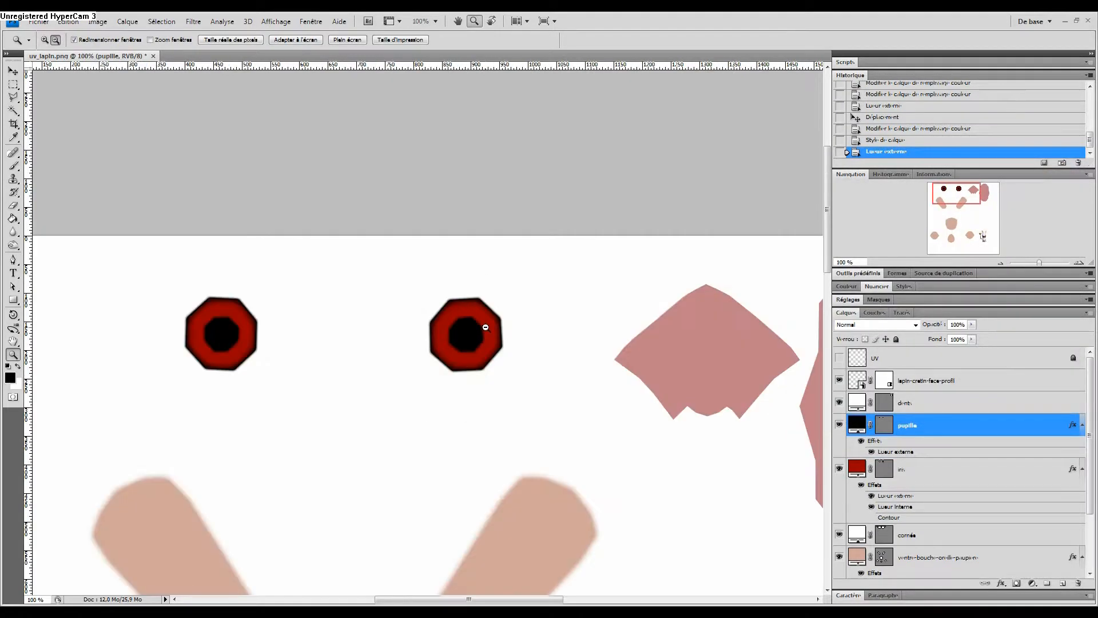
pyautogui.keyDown('alt'); pyautogui.click(485, 327); pyautogui.keyUp('alt')
pyautogui.moveTo(470, 334); pyautogui.dragTo(408, 226)
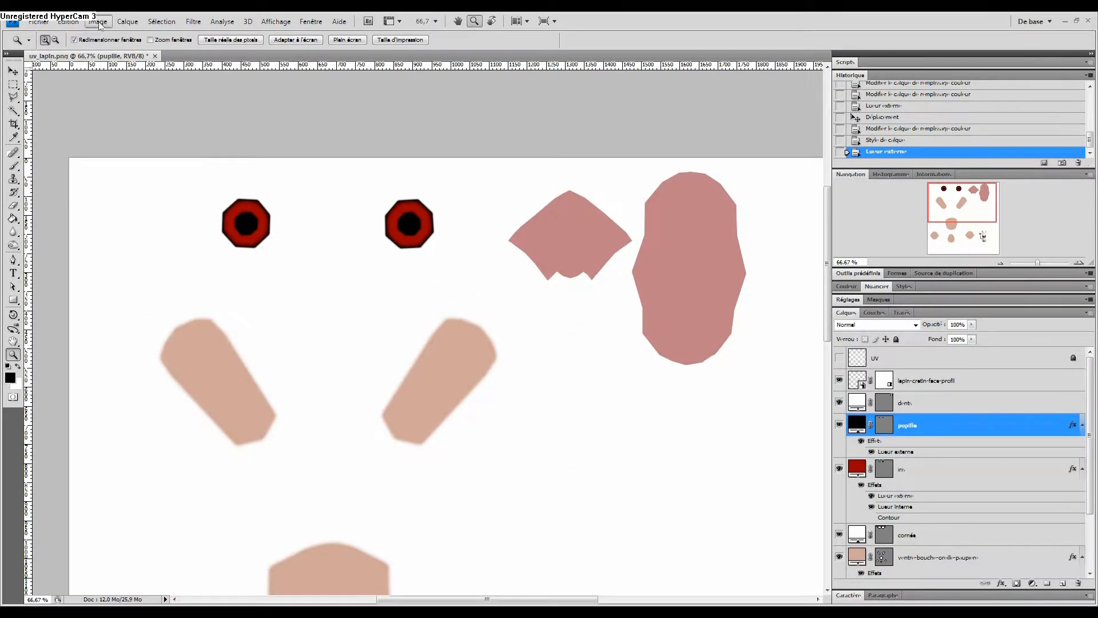
# - Save the texture as a JPEG over lapin_diffusion.jpg in the tex folder at maximum quality 12, progressive optimised
pyautogui.click(39, 22)
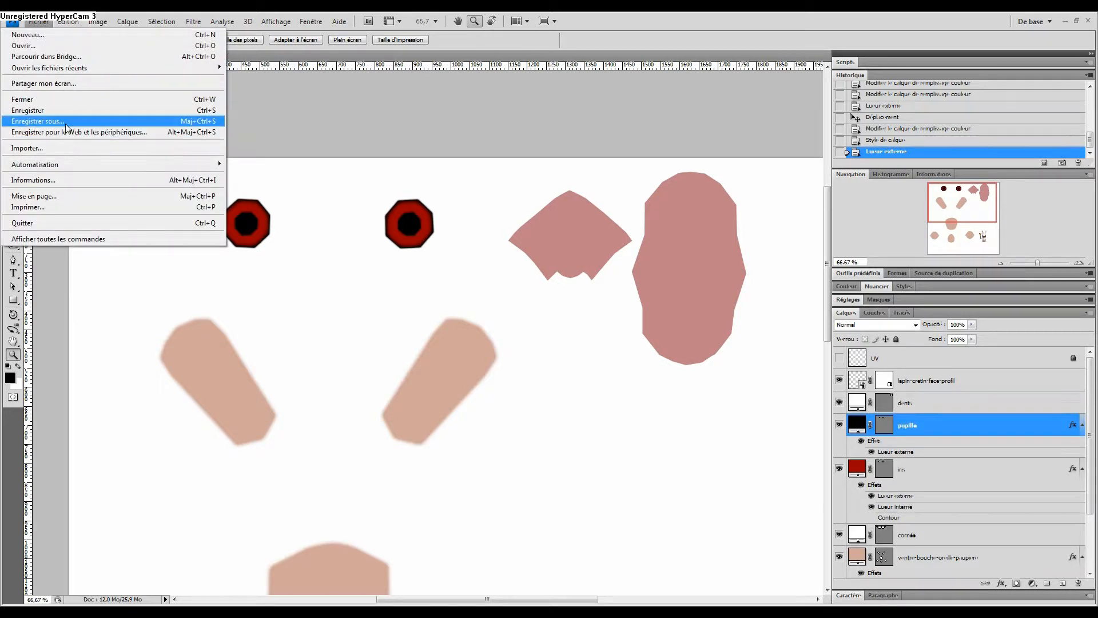
pyautogui.click(65, 122)
pyautogui.click(548, 457)
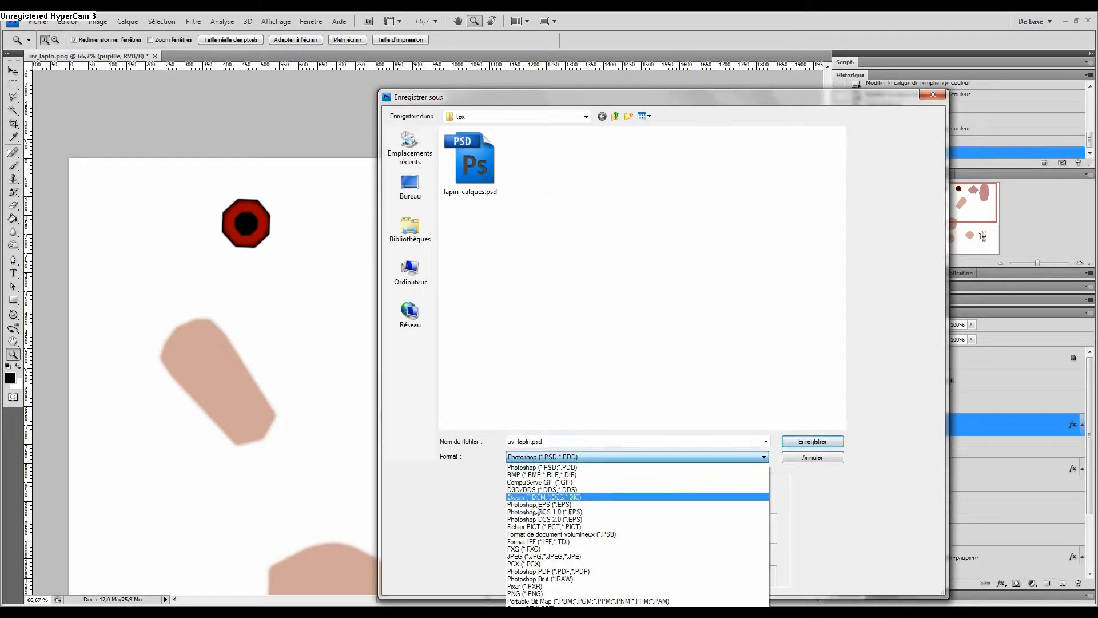
pyautogui.click(545, 556)
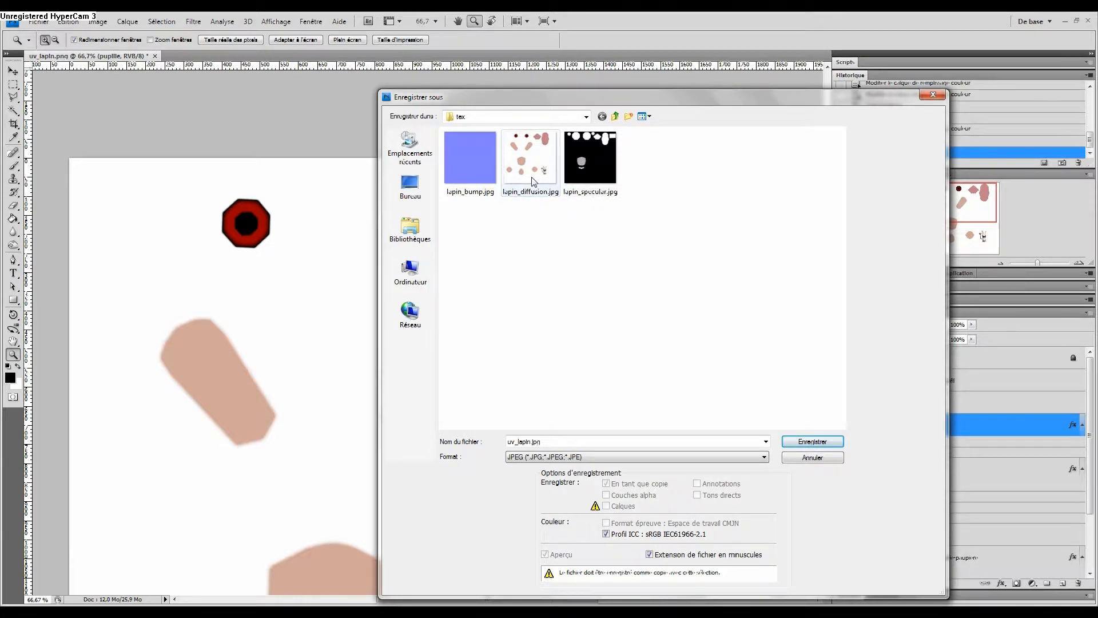
pyautogui.click(532, 181)
pyautogui.press('Return')
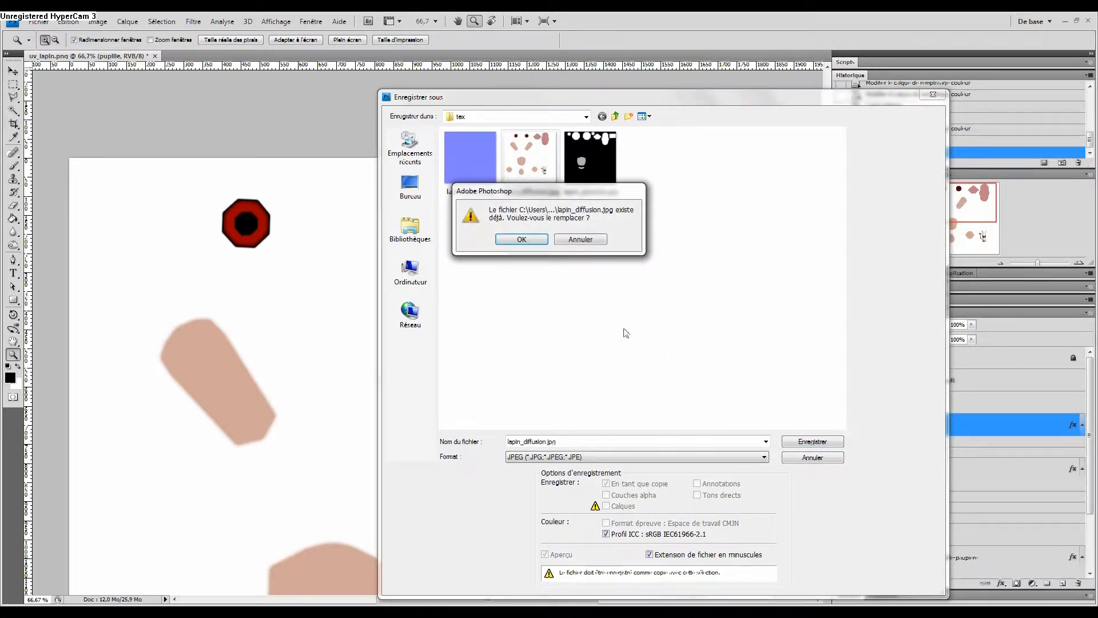
pyautogui.click(520, 240)
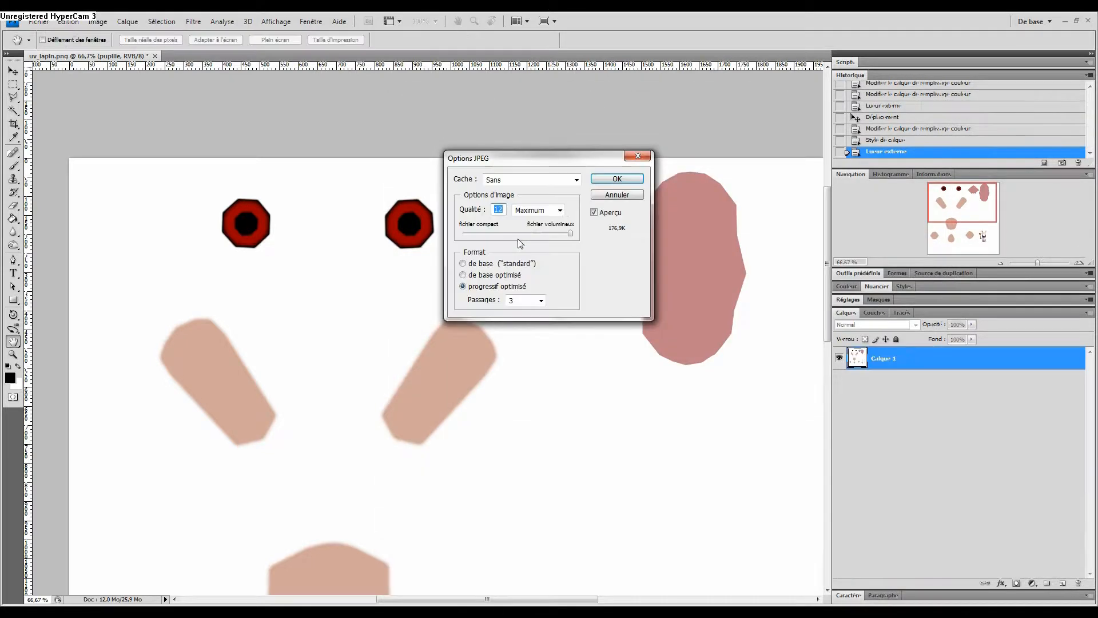
pyautogui.click(617, 179)
pyautogui.press('z')
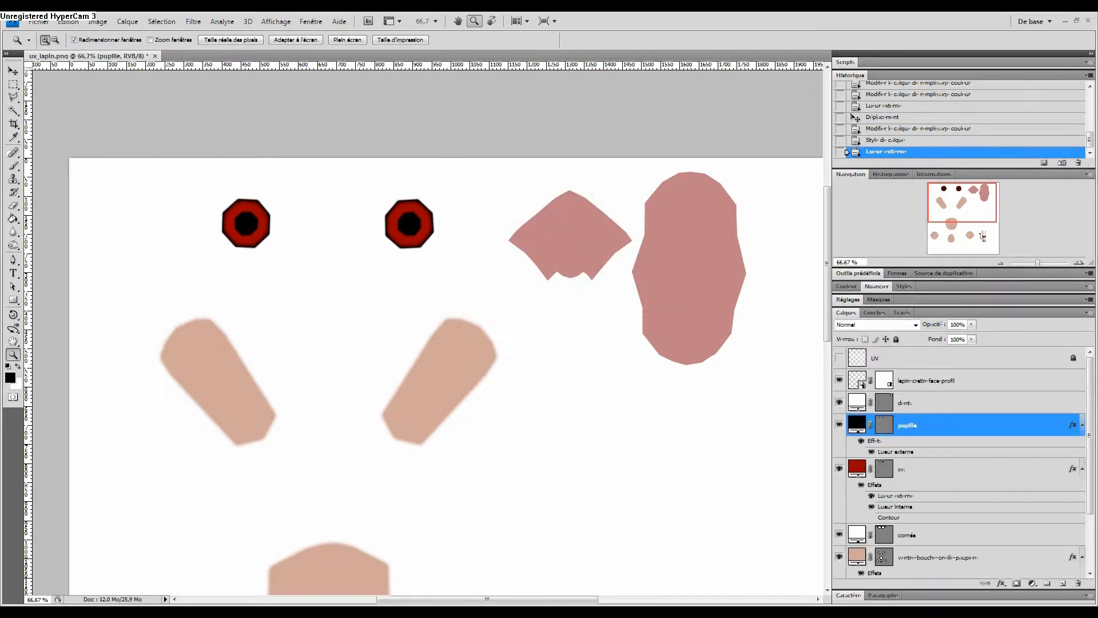
# - Switch to Blender and reload the lapin_diffusion.jpg image texture with the rabbit's eye in close view
pyautogui.hotkey('alt', 'Tab')
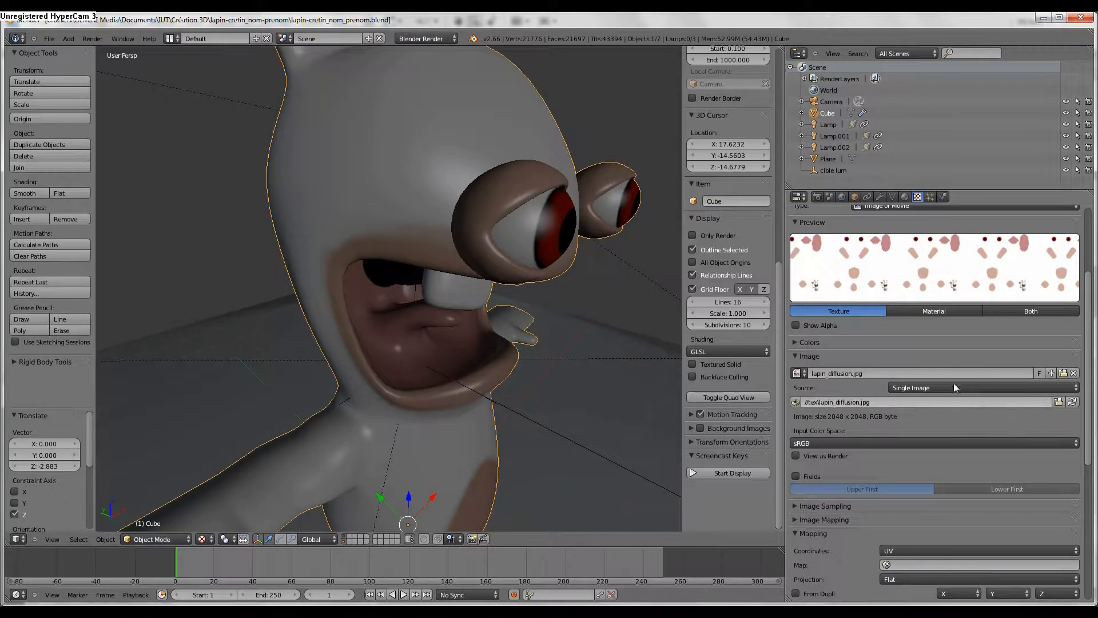
pyautogui.moveTo(604, 364); pyautogui.dragTo(541, 352, button='middle')
pyautogui.scroll(4, 541, 352)
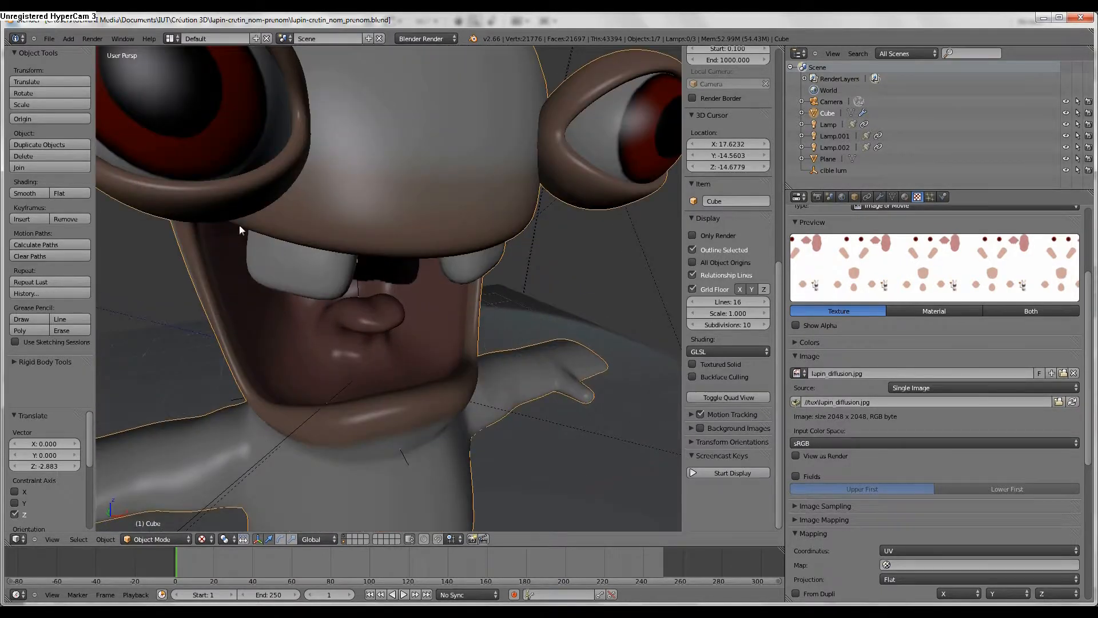
pyautogui.scroll(3, 239, 224)
pyautogui.moveTo(282, 256); pyautogui.dragTo(296, 231, button='middle')
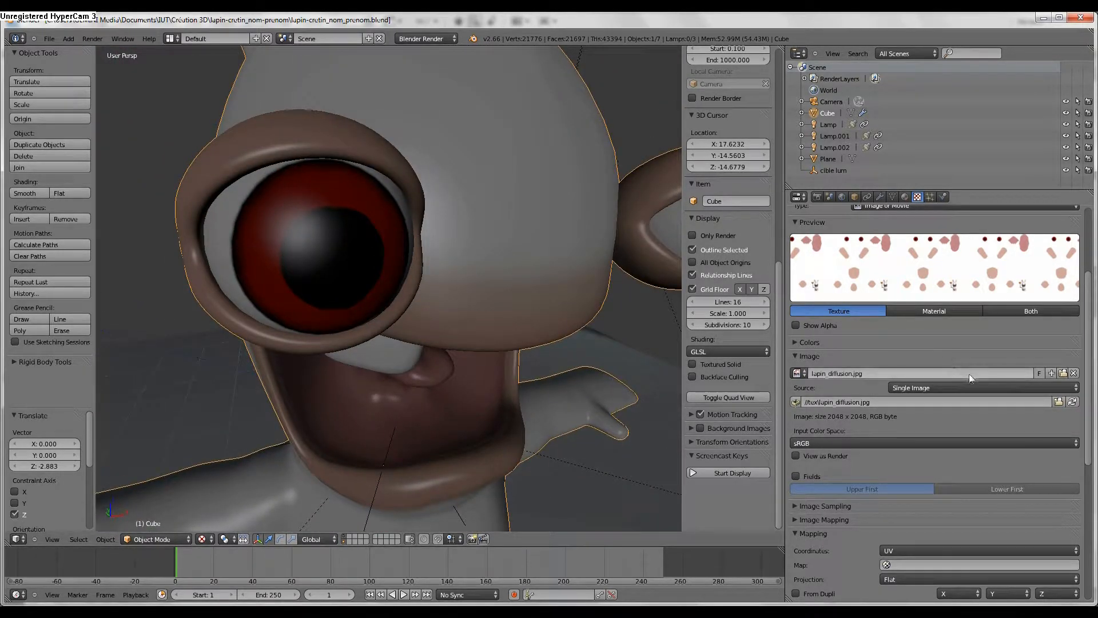
pyautogui.click(1073, 402)
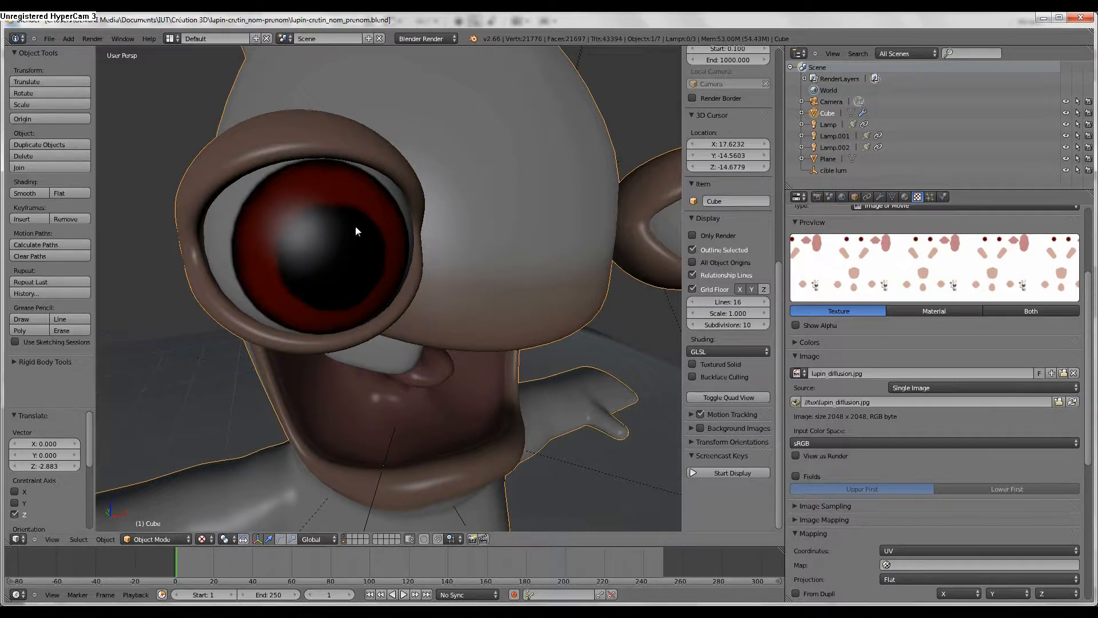
# - Examine the reloaded texture on the rabbit's eyes and face and the small rabbit picture on its body
pyautogui.scroll(-8, 359, 231)
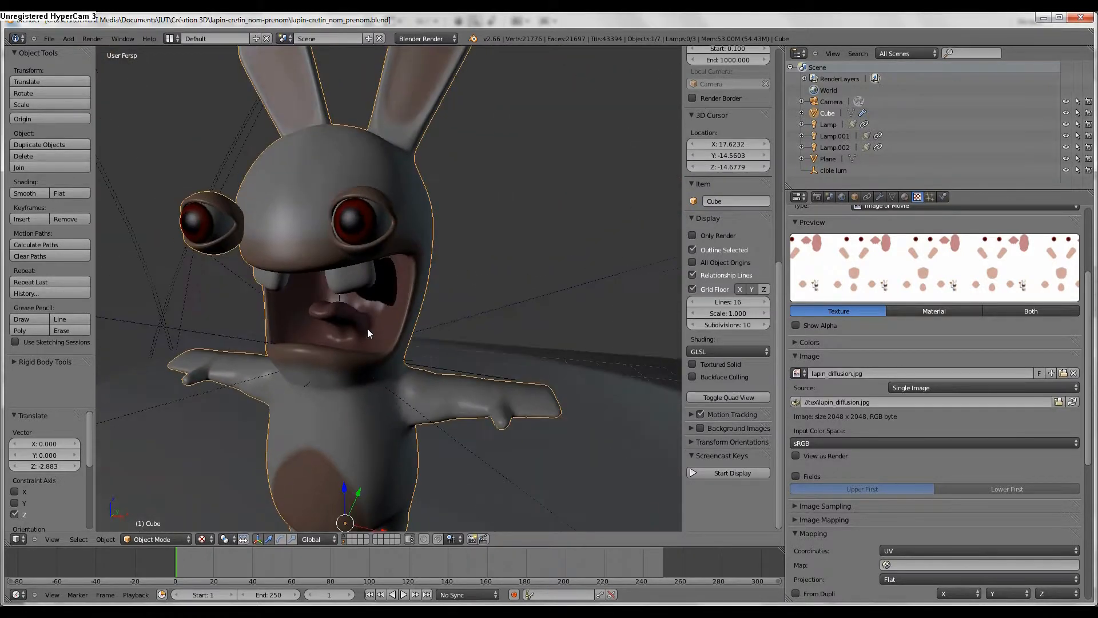
pyautogui.scroll(2, 365, 317)
pyautogui.moveTo(259, 261); pyautogui.dragTo(384, 274, button='middle')
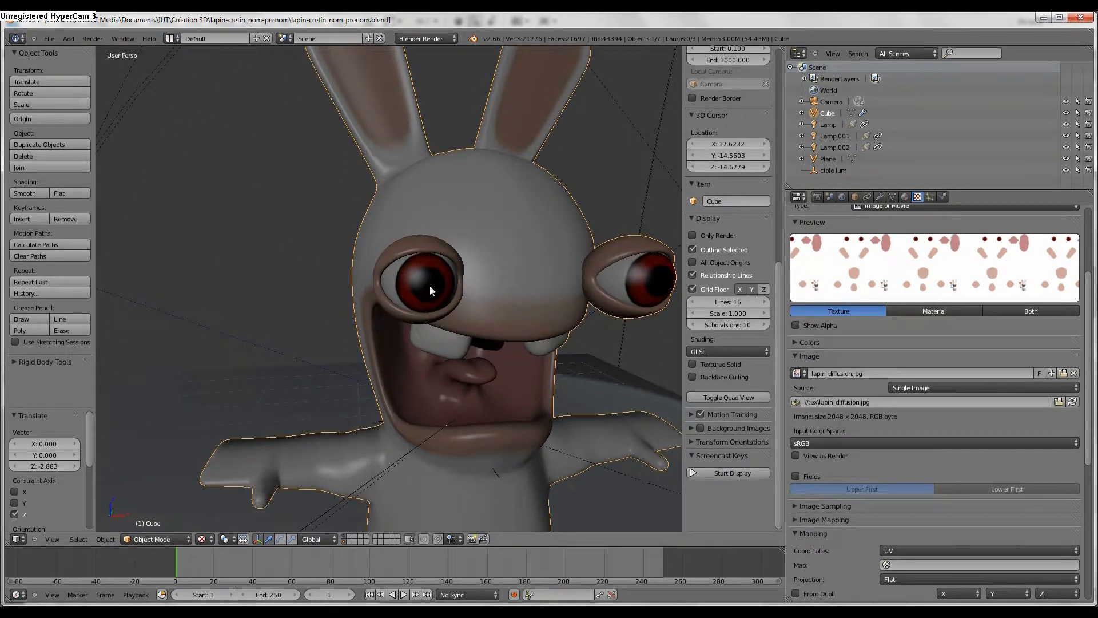
pyautogui.moveTo(414, 293); pyautogui.dragTo(409, 413, button='middle')
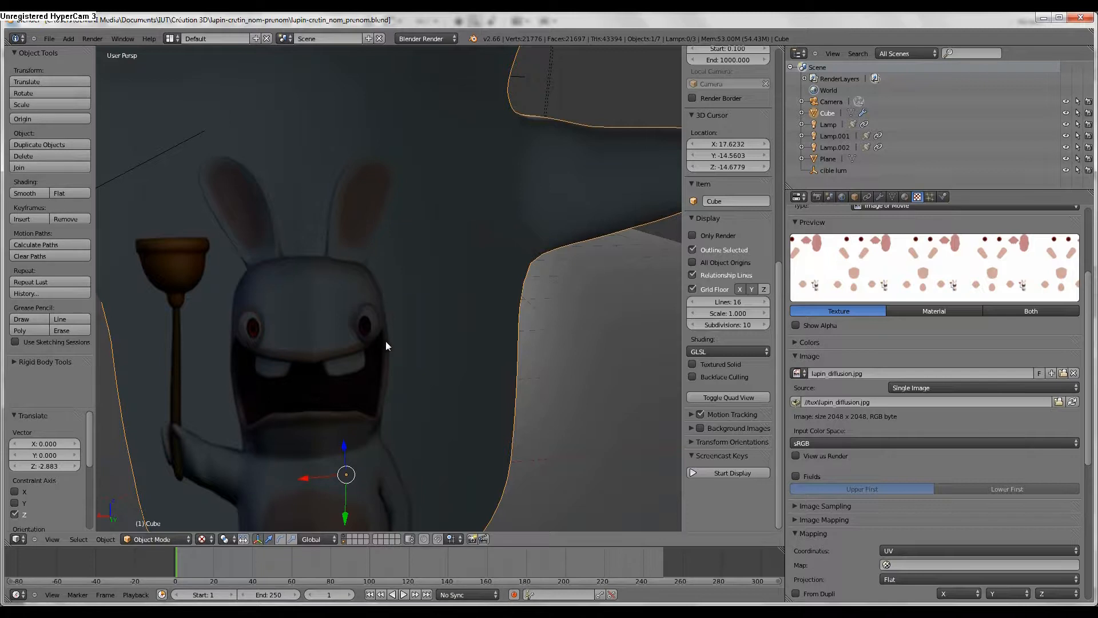
pyautogui.moveTo(385, 345); pyautogui.dragTo(424, 326, button='middle')
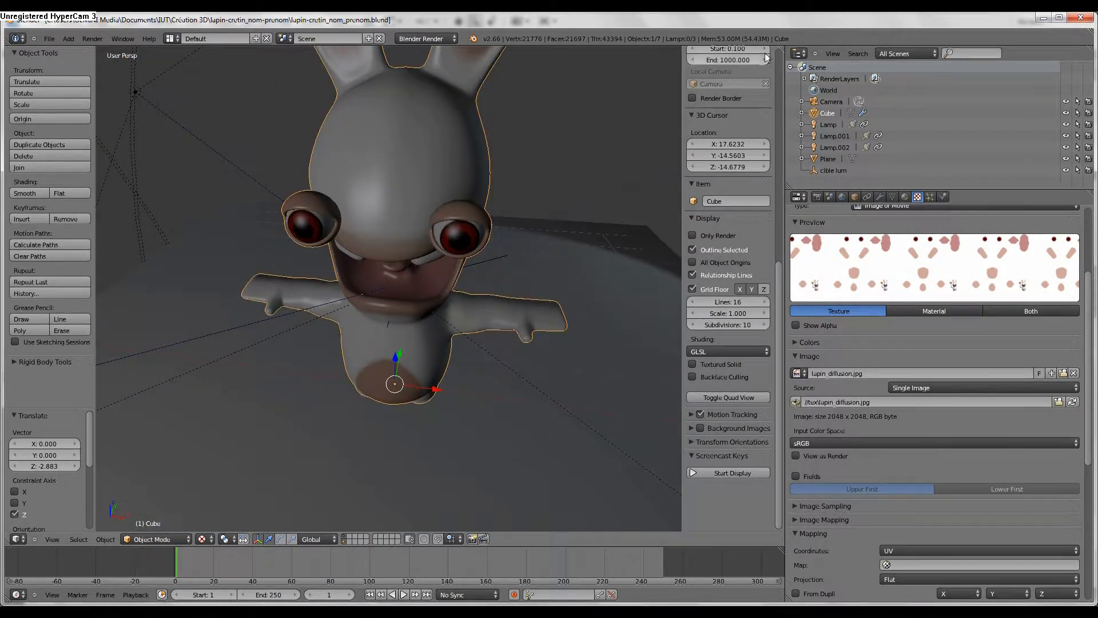
# - Split the 3D view and turn the new area into a UV/Image Editor showing lapin_diffusion.jpg
pyautogui.moveTo(777, 50); pyautogui.dragTo(466, 57)
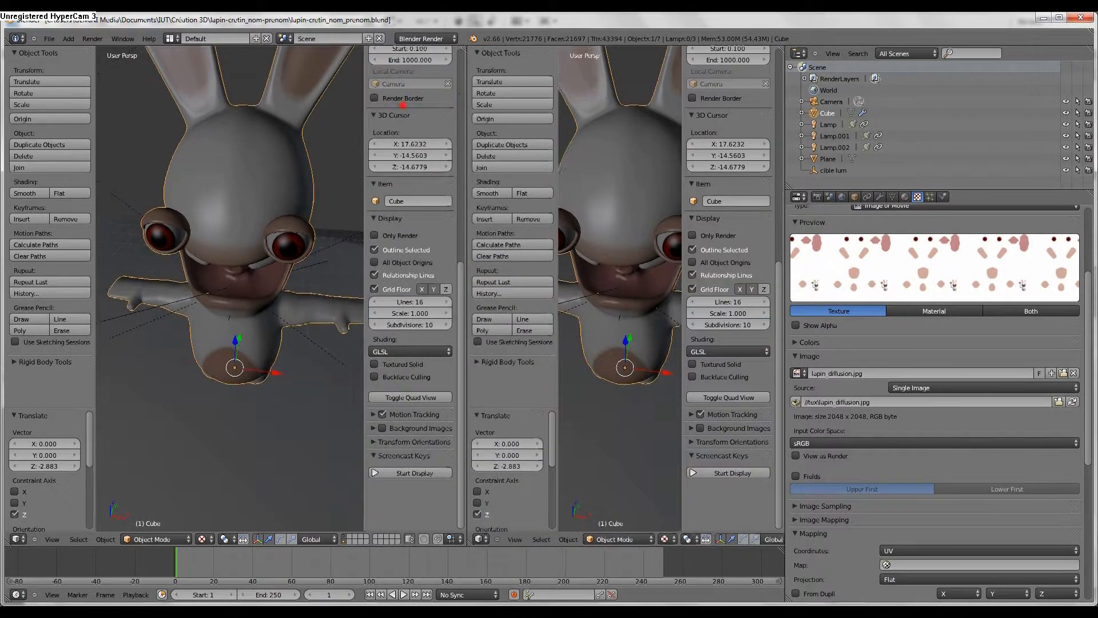
pyautogui.moveTo(402, 104); pyautogui.dragTo(391, 108)
pyautogui.click(407, 537)
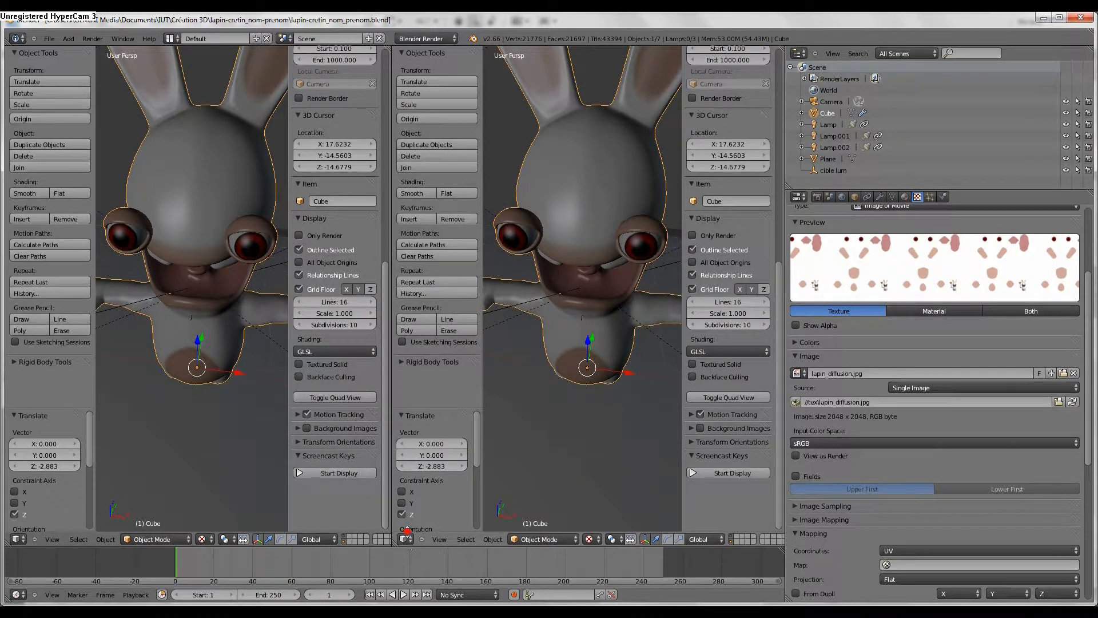
pyautogui.click(405, 537)
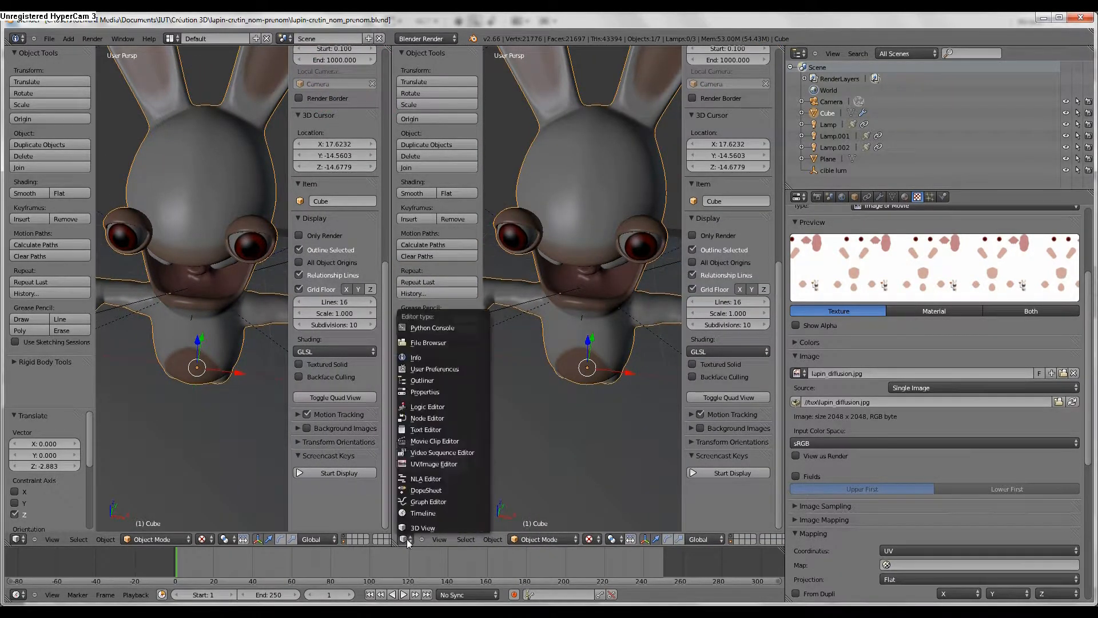
pyautogui.click(428, 464)
pyautogui.click(487, 539)
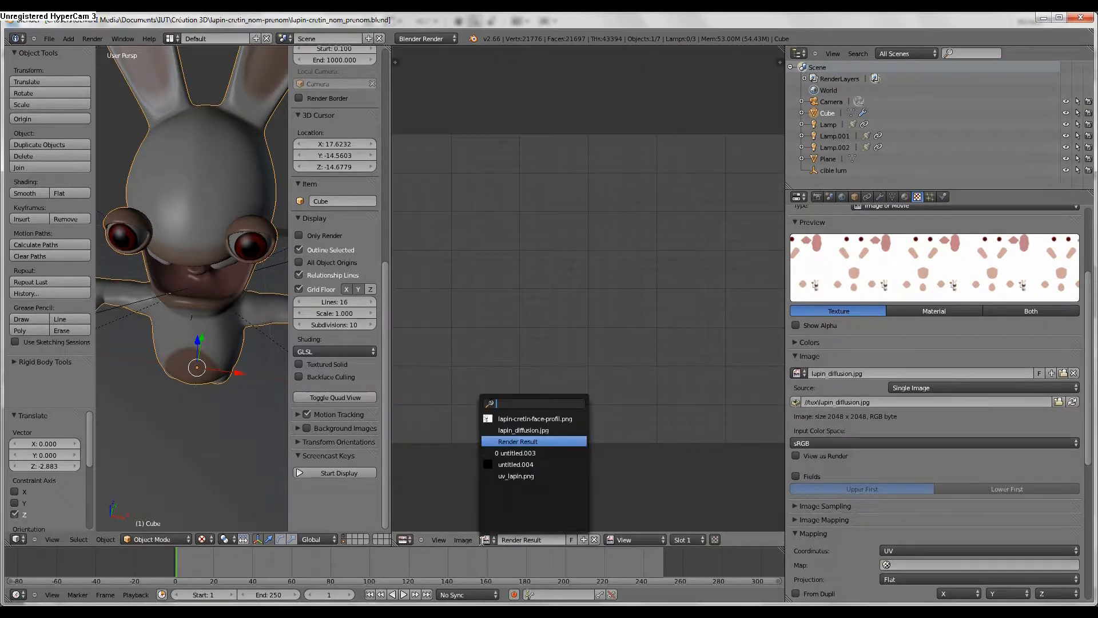
pyautogui.click(517, 429)
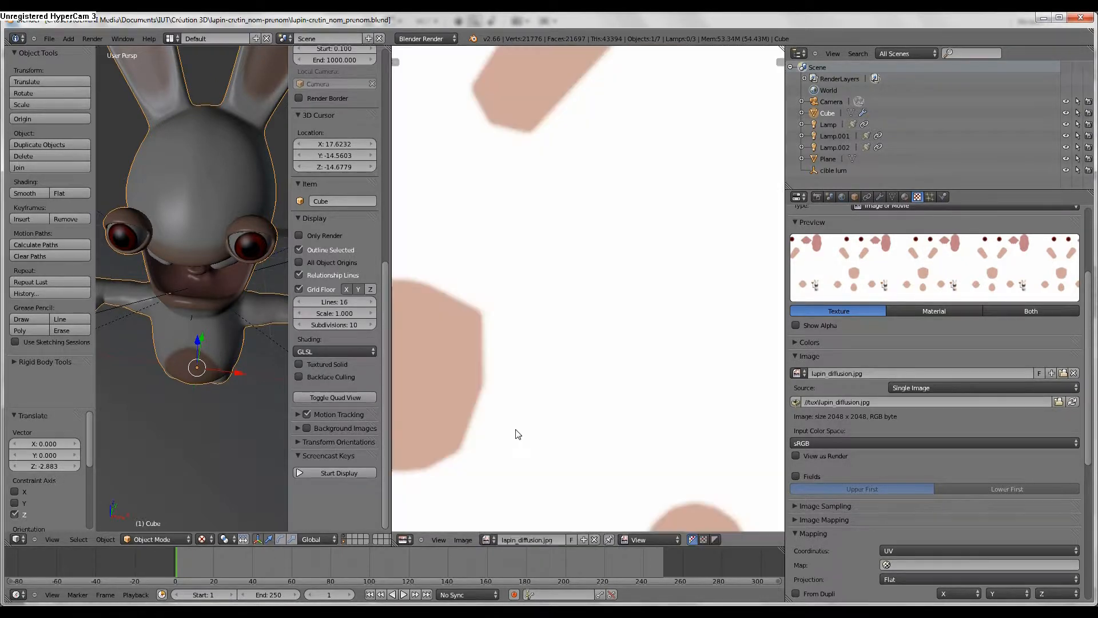
# - Enter Edit Mode, set lapin_diffusion.jpg as the image behind the UVs and select the rabbit's whole mesh
pyautogui.press('Tab')
pyautogui.scroll(-5, 217, 260)
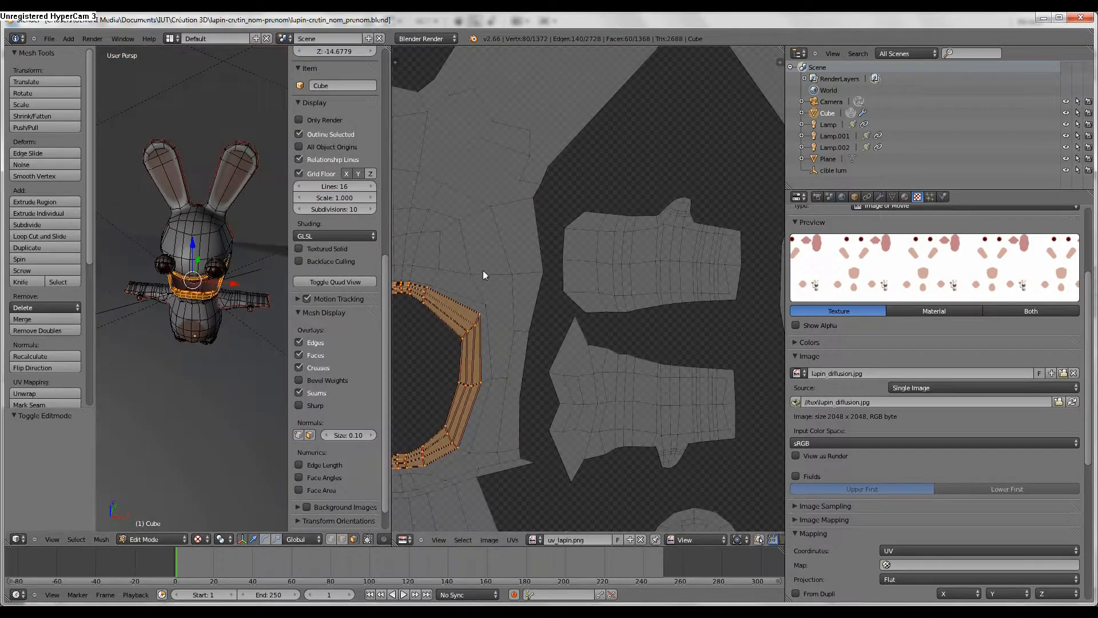
pyautogui.scroll(3, 546, 208)
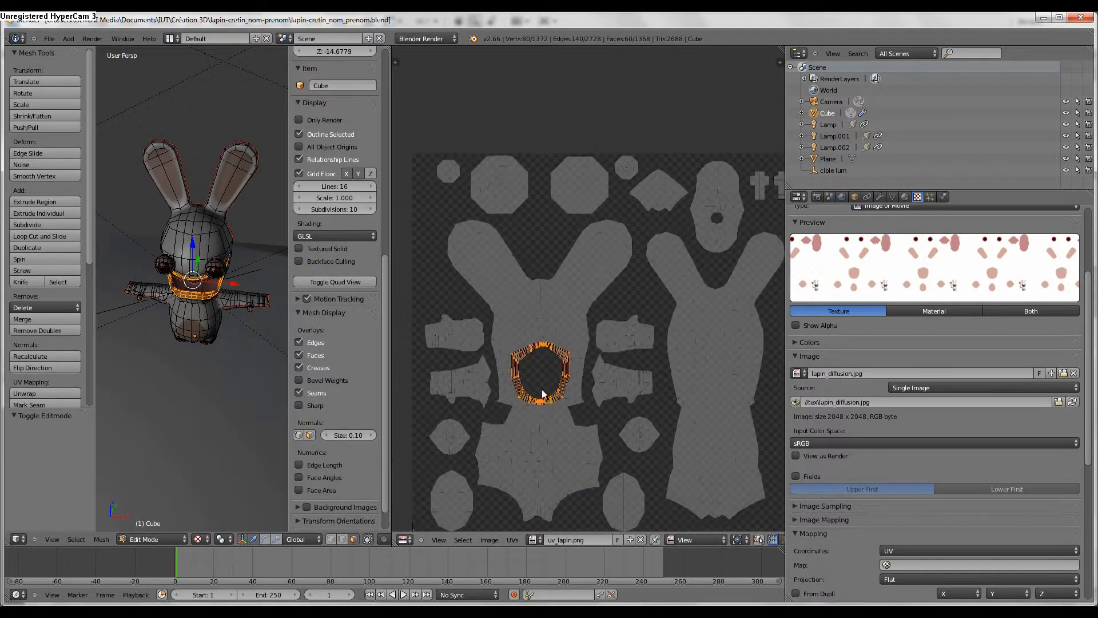
pyautogui.click(537, 541)
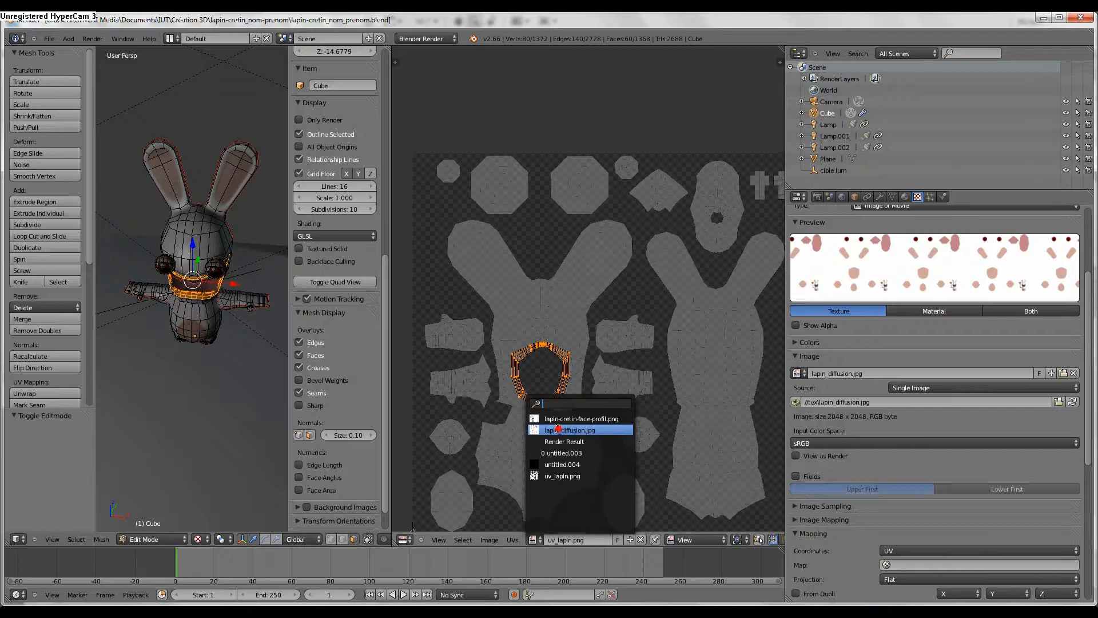
pyautogui.click(558, 429)
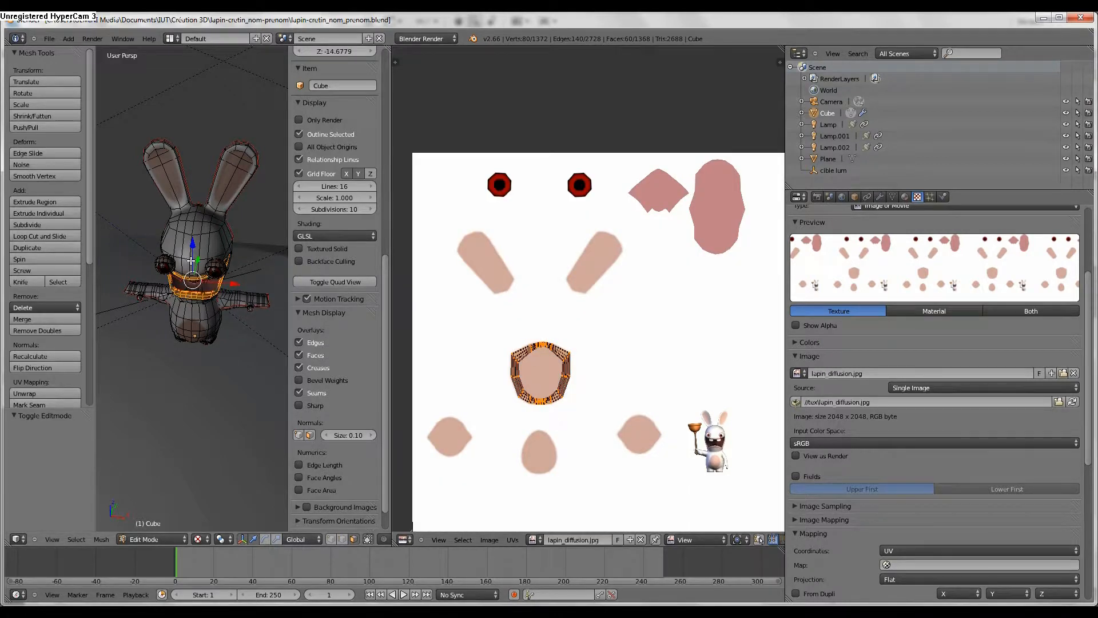
pyautogui.press('a')
pyautogui.scroll(3, 588, 326)
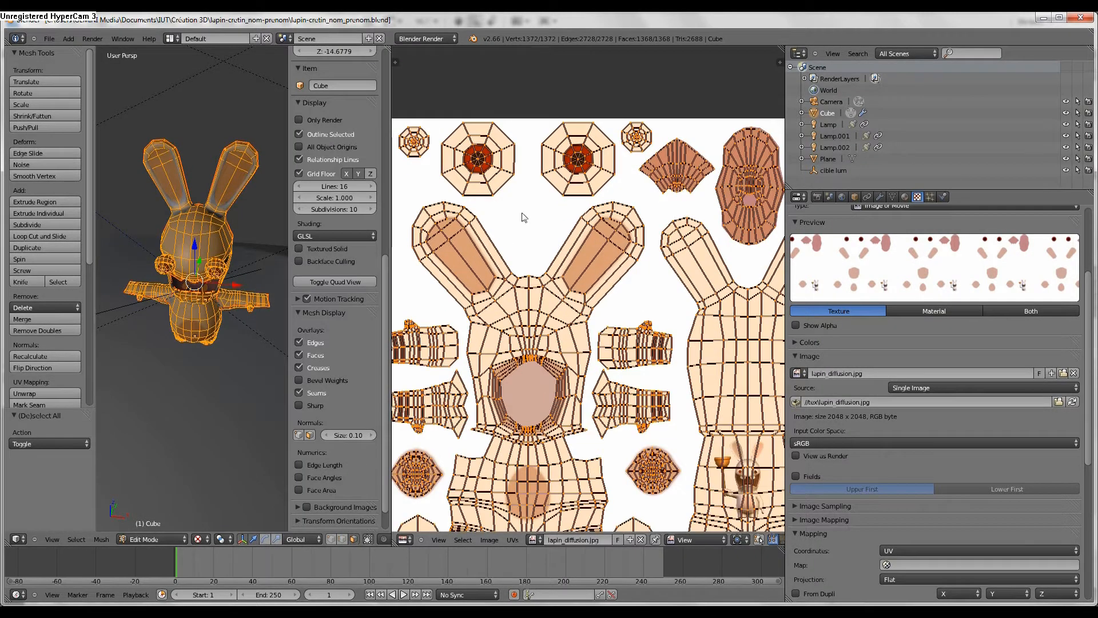
pyautogui.scroll(1, 574, 305)
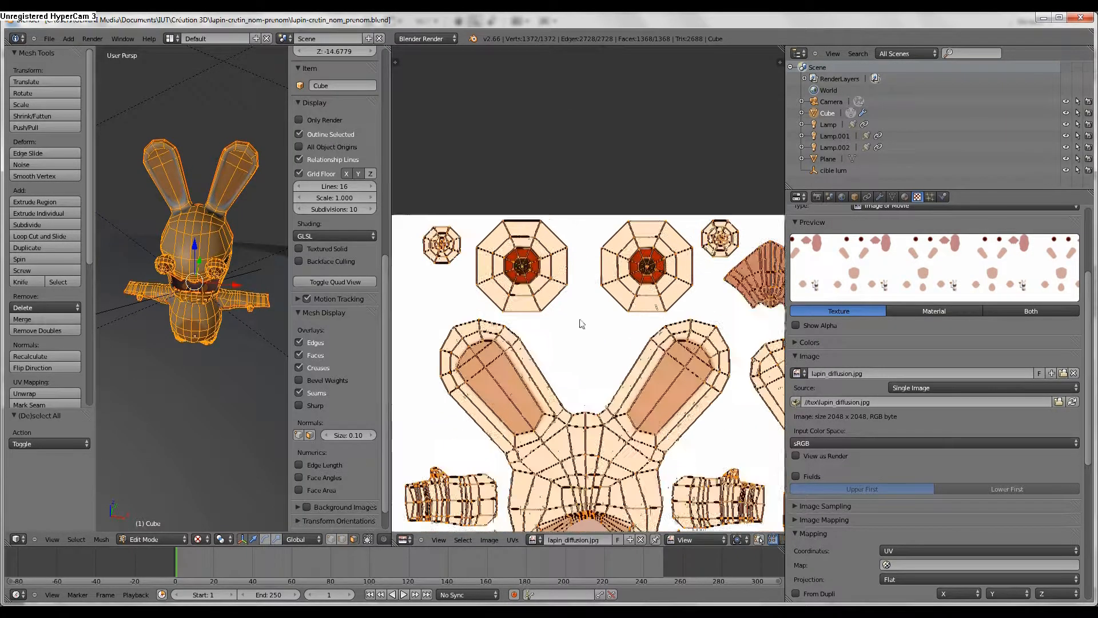
# - Try enlarging the UV island of one eye while viewing that eye closely on the model
pyautogui.rightClick(540, 305)
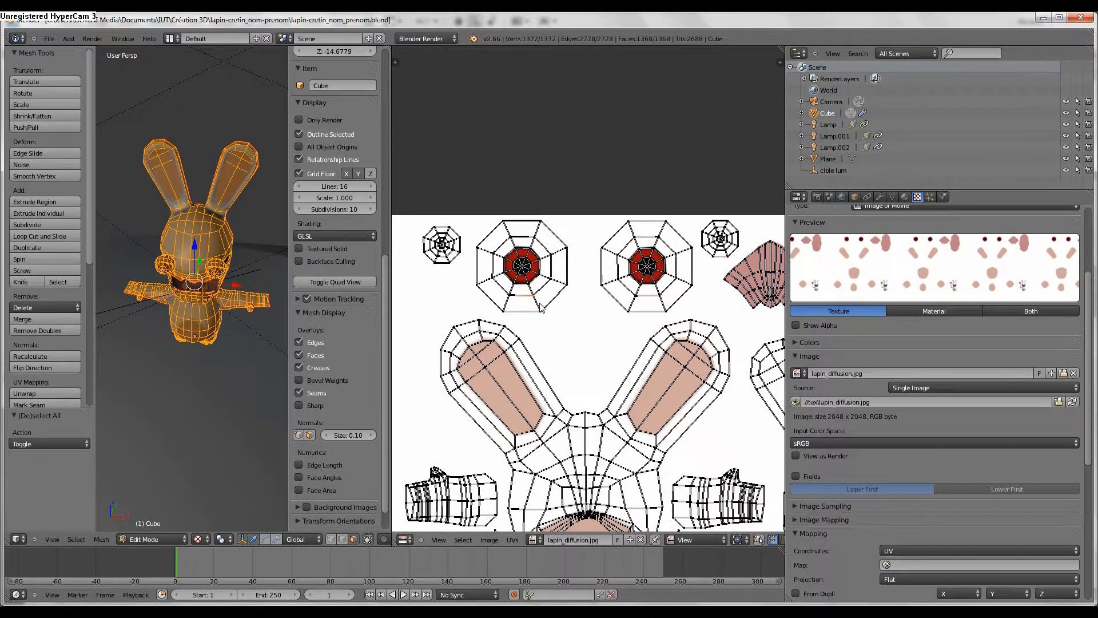
pyautogui.press('l')
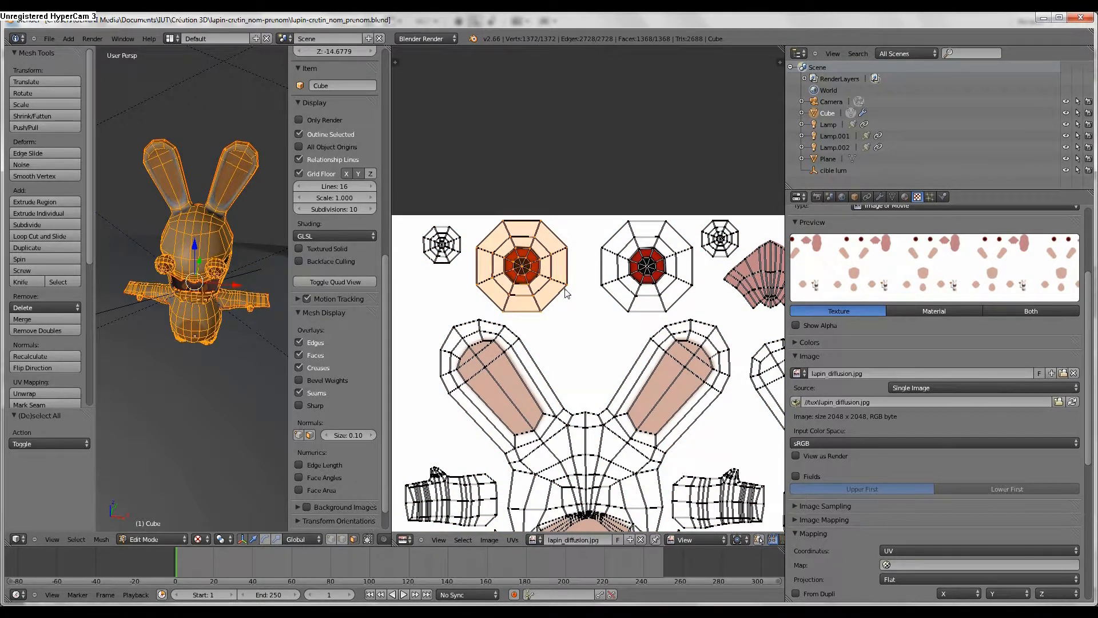
pyautogui.moveTo(212, 303); pyautogui.dragTo(213, 286, button='middle')
pyautogui.scroll(5, 213, 285)
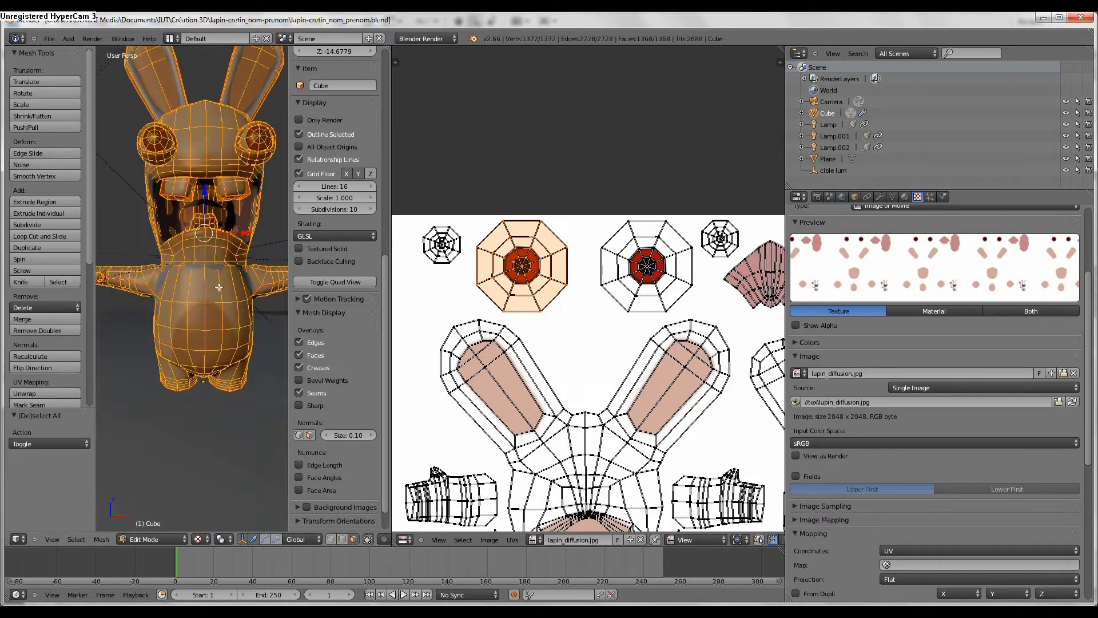
pyautogui.moveTo(189, 250); pyautogui.dragTo(236, 303, button='middle')
pyautogui.scroll(2, 204, 336)
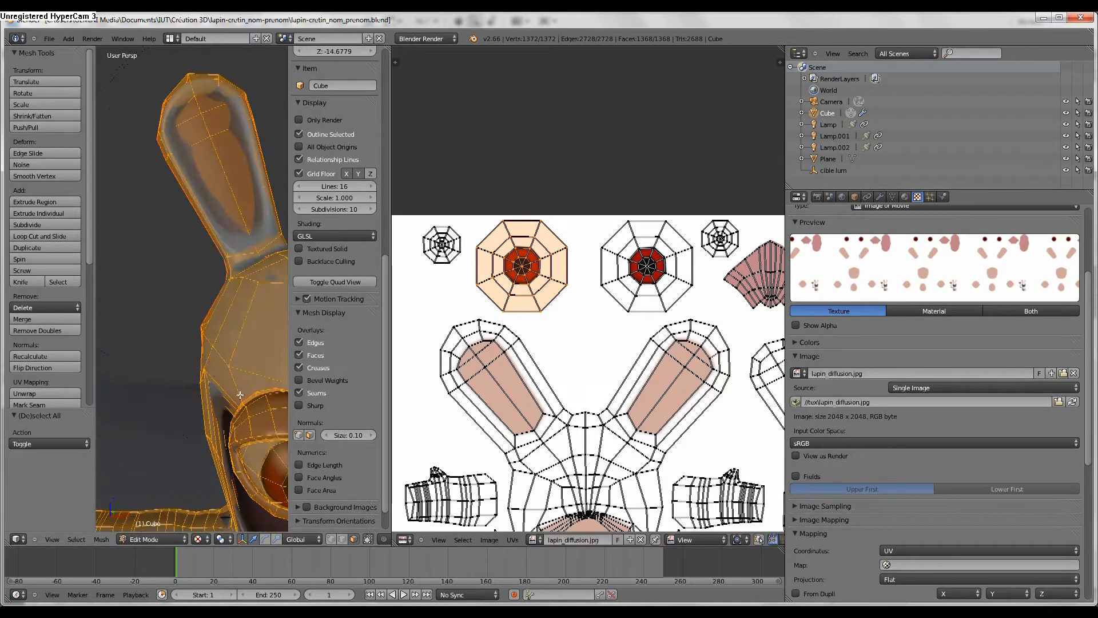
pyautogui.moveTo(203, 336); pyautogui.dragTo(246, 326, button='middle')
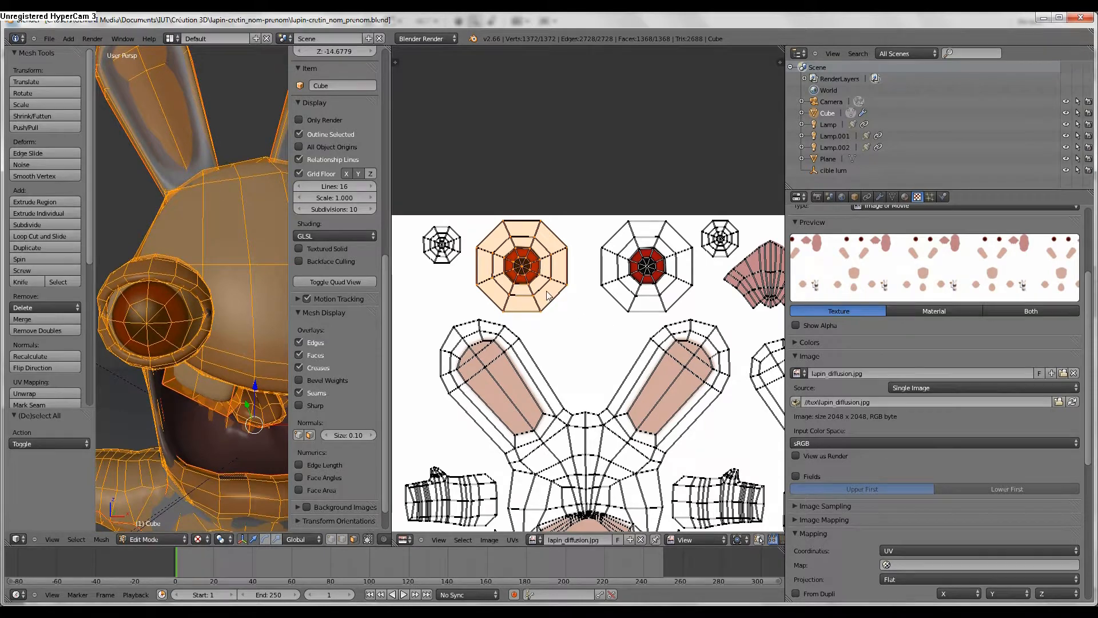
pyautogui.press('s')
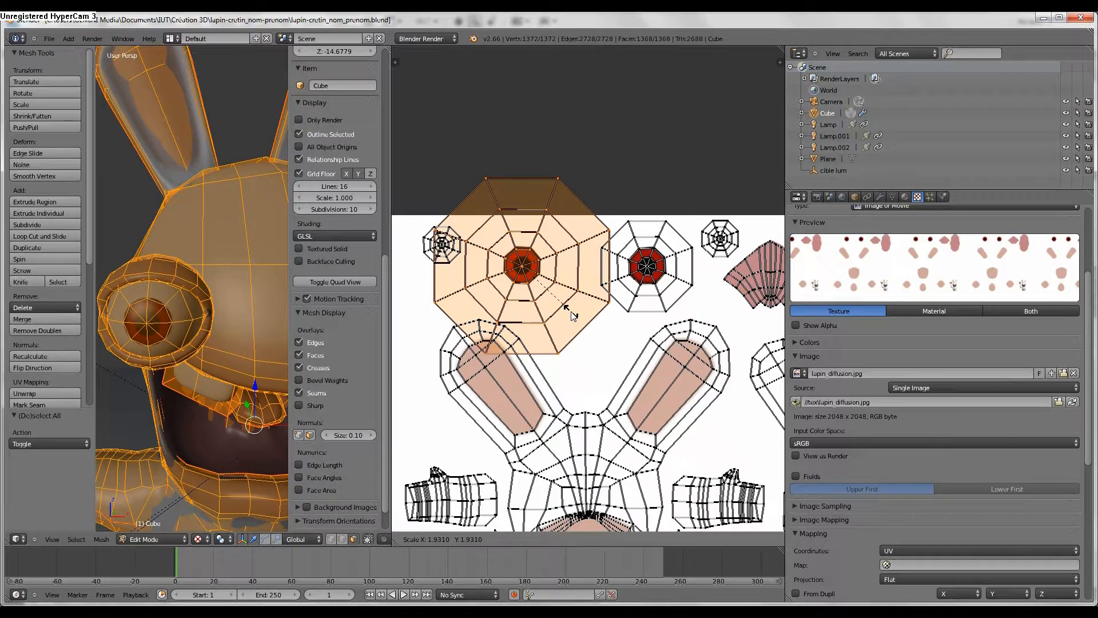
pyautogui.rightClick(572, 314)
# - Reload the lapin_diffusion.jpg image texture with the rabbit's eye in close view
pyautogui.moveTo(204, 368)
pyautogui.mouseDown(button='middle')
pyautogui.moveTo(226, 353)
pyautogui.moveTo(213, 361)
pyautogui.mouseUp(button='middle')
pyautogui.scroll(-3, 586, 287)
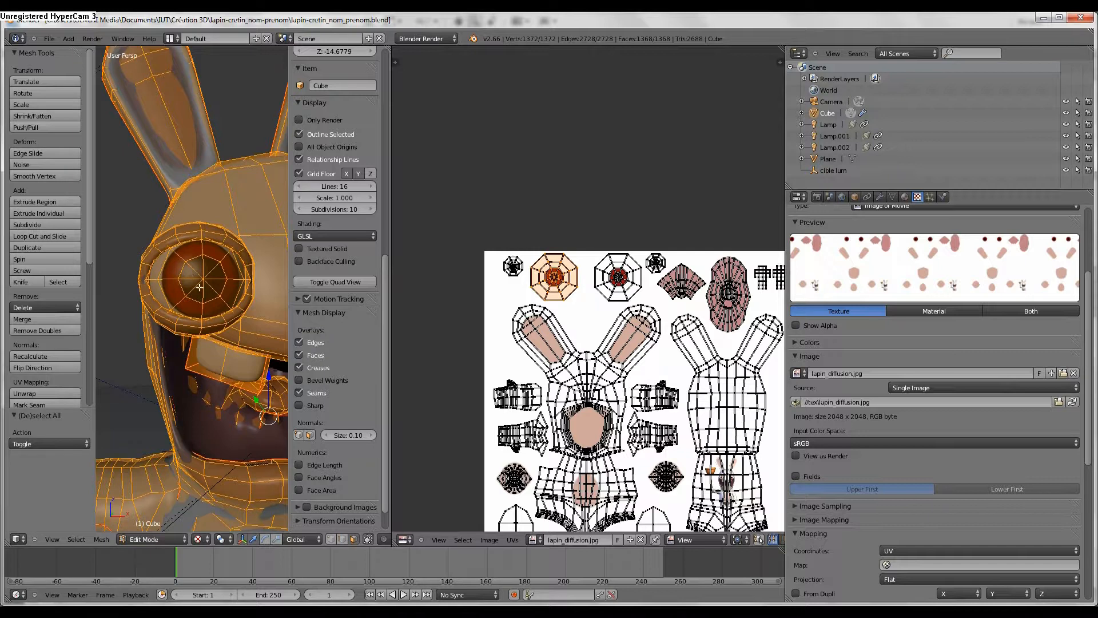
pyautogui.moveTo(245, 261); pyautogui.dragTo(286, 332, button='middle')
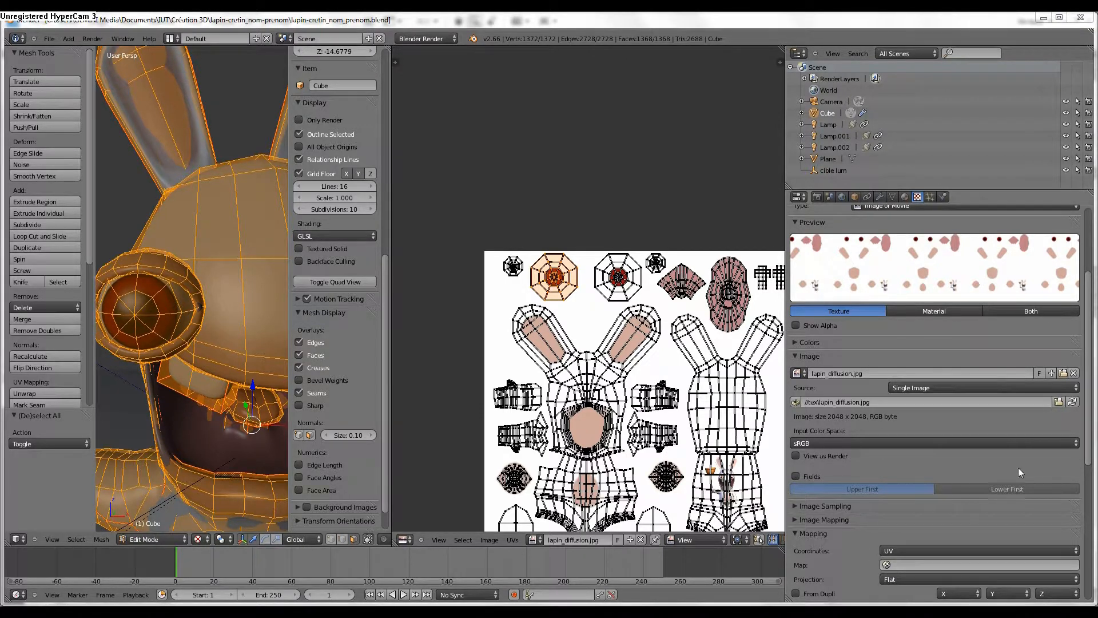
pyautogui.click(1073, 403)
pyautogui.moveTo(147, 399); pyautogui.dragTo(362, 311, button='middle')
# - Merge the UV/Image Editor area back into the 3D view and return to Object Mode
pyautogui.moveTo(389, 49); pyautogui.dragTo(451, 56)
pyautogui.scroll(-4, 435, 257)
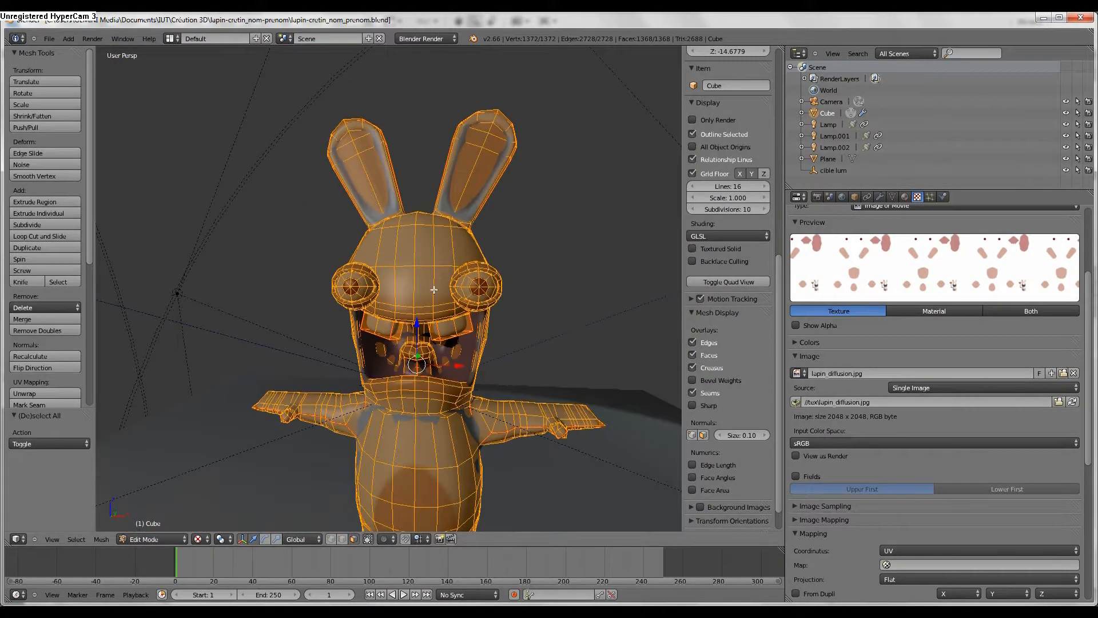
pyautogui.press('Tab')
pyautogui.moveTo(431, 294)
pyautogui.mouseDown(button='middle')
pyautogui.moveTo(477, 330)
pyautogui.moveTo(450, 317)
pyautogui.moveTo(467, 310)
pyautogui.moveTo(396, 289)
pyautogui.moveTo(421, 322)
pyautogui.moveTo(450, 324)
pyautogui.moveTo(449, 276)
pyautogui.moveTo(468, 337)
pyautogui.moveTo(416, 308)
pyautogui.moveTo(417, 323)
pyautogui.moveTo(438, 310)
pyautogui.moveTo(427, 317)
pyautogui.moveTo(444, 327)
pyautogui.moveTo(440, 303)
pyautogui.mouseUp(button='middle')
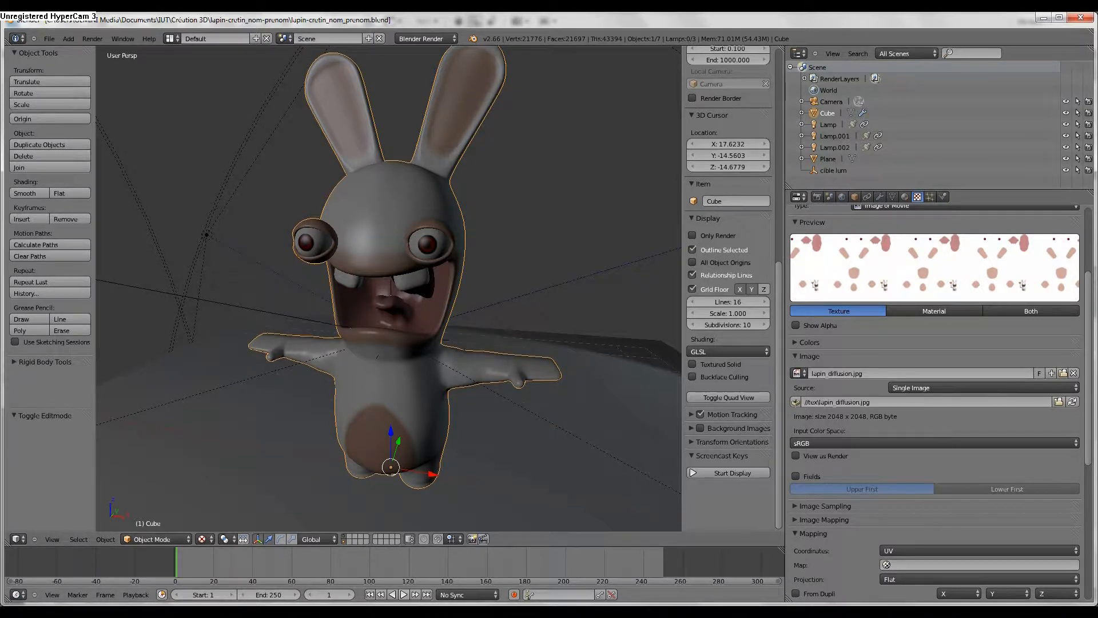
# - Switch to Photoshop and collapse the effects lists of the pupille, iris and ventre-bouche-oreille-paupiere layers
pyautogui.hotkey('alt', 'Tab')
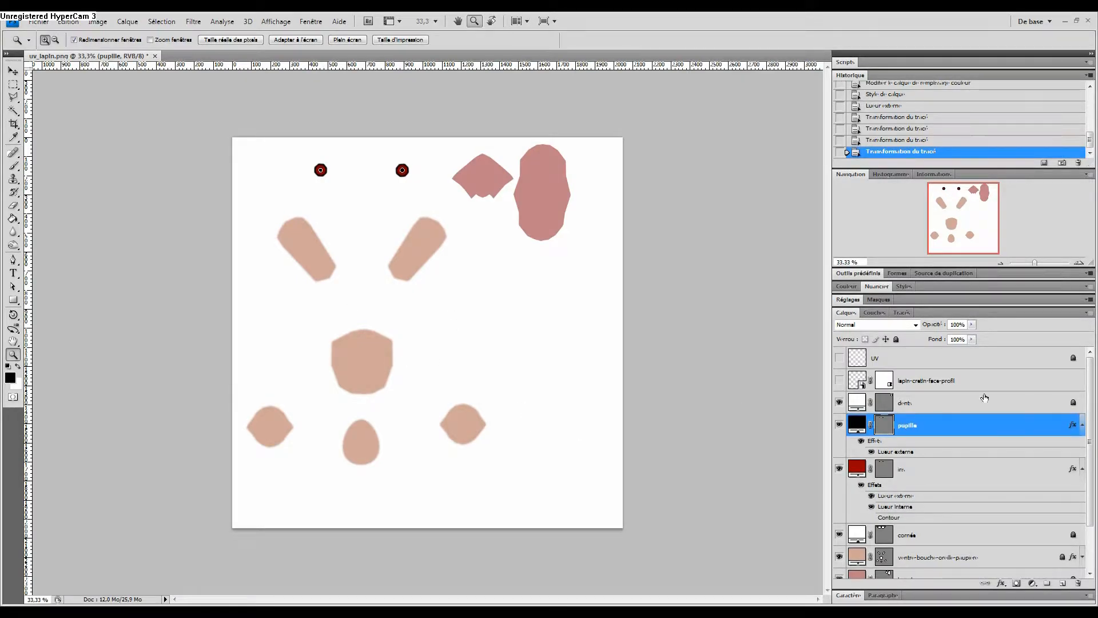
pyautogui.click(1081, 424)
pyautogui.click(1081, 447)
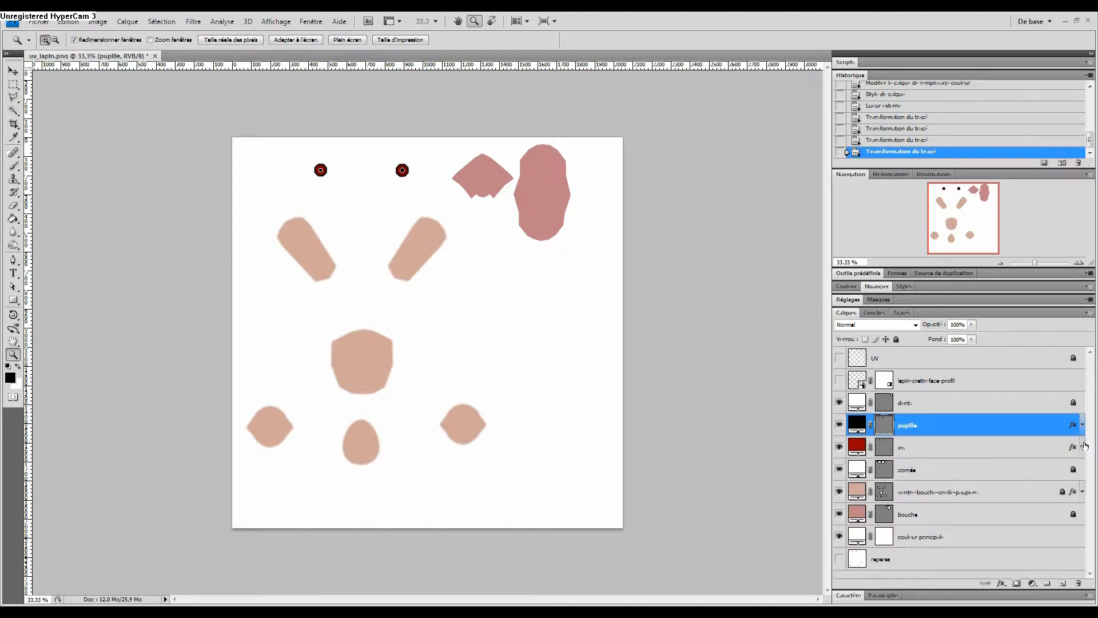
pyautogui.click(1082, 492)
# - Group all layers from dents down to couleur principale and name the group diffusion
pyautogui.click(938, 405)
pyautogui.keyDown('shift'); pyautogui.click(955, 540); pyautogui.keyUp('shift')
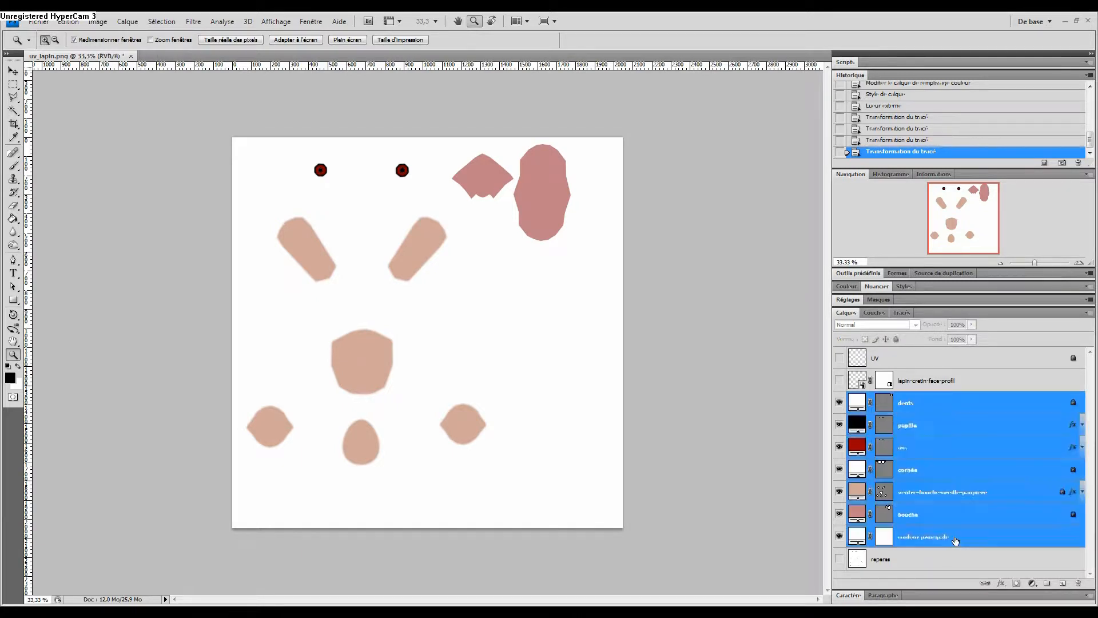
pyautogui.hotkey('ctrl', 'g')
pyautogui.doubleClick(889, 398)
pyautogui.write('D')
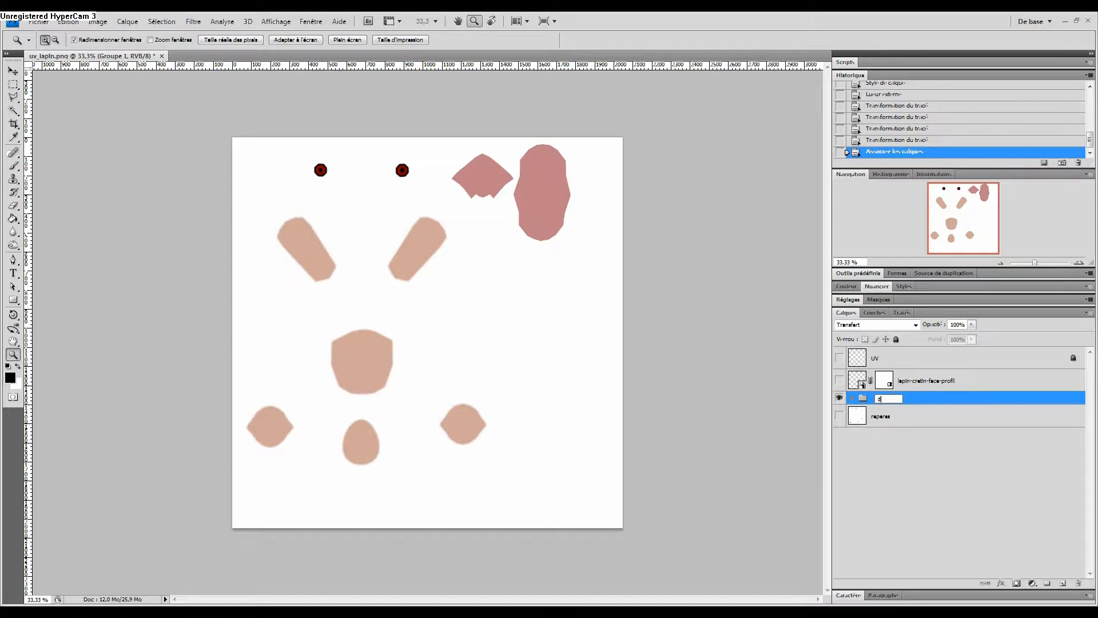
pyautogui.press('Return')
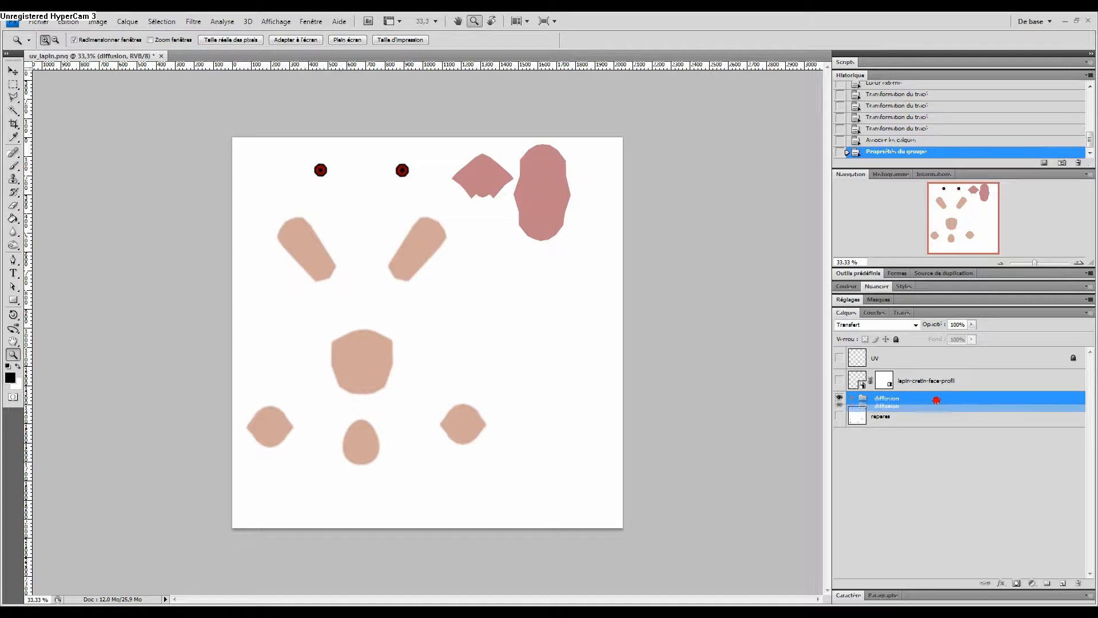
# - Duplicate the diffusion group below the original under the name specular and hide the original group
pyautogui.moveTo(934, 404); pyautogui.dragTo(945, 411)
pyautogui.doubleClick(910, 411)
pyautogui.press('BackSpace')
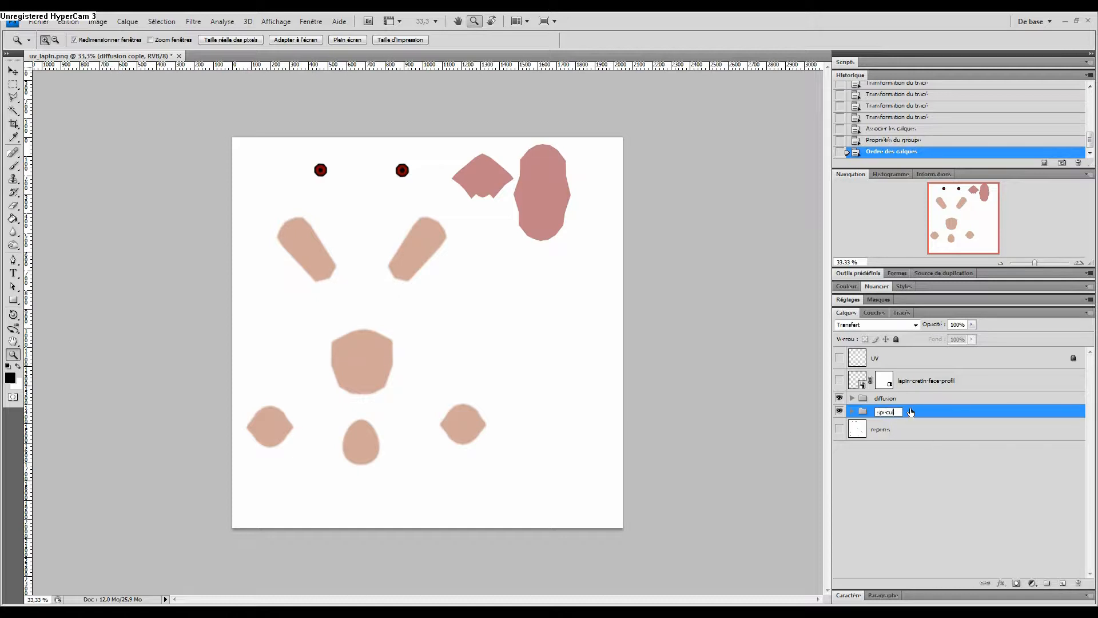
pyautogui.write('specular')
pyautogui.press('Return')
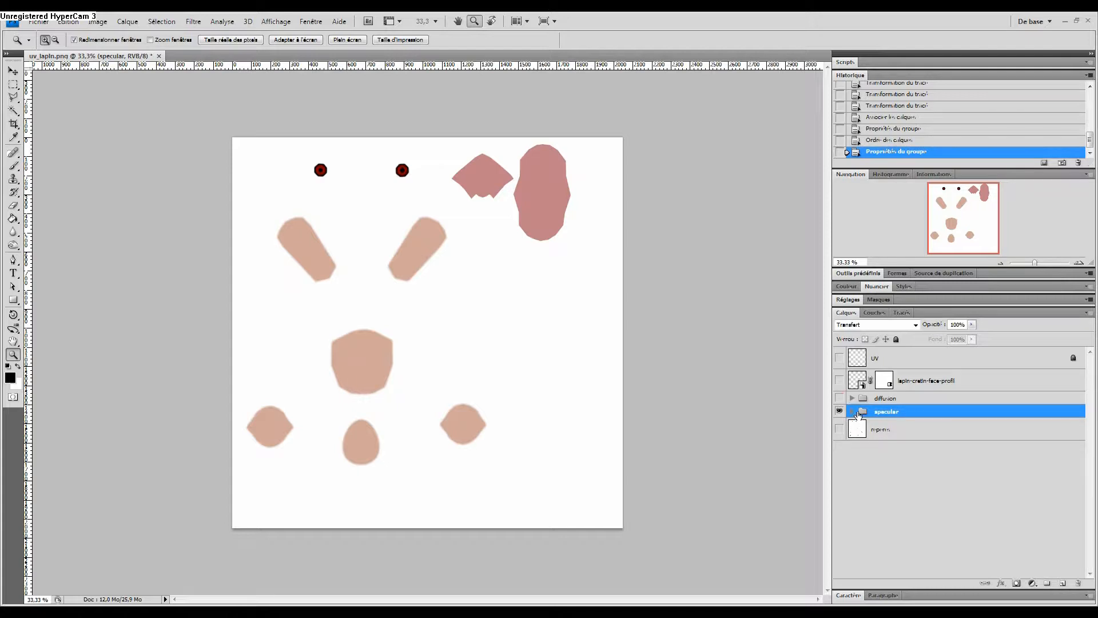
# - Set the fill of couleur principale copie in the specular group to dark grey 313131
pyautogui.click(852, 412)
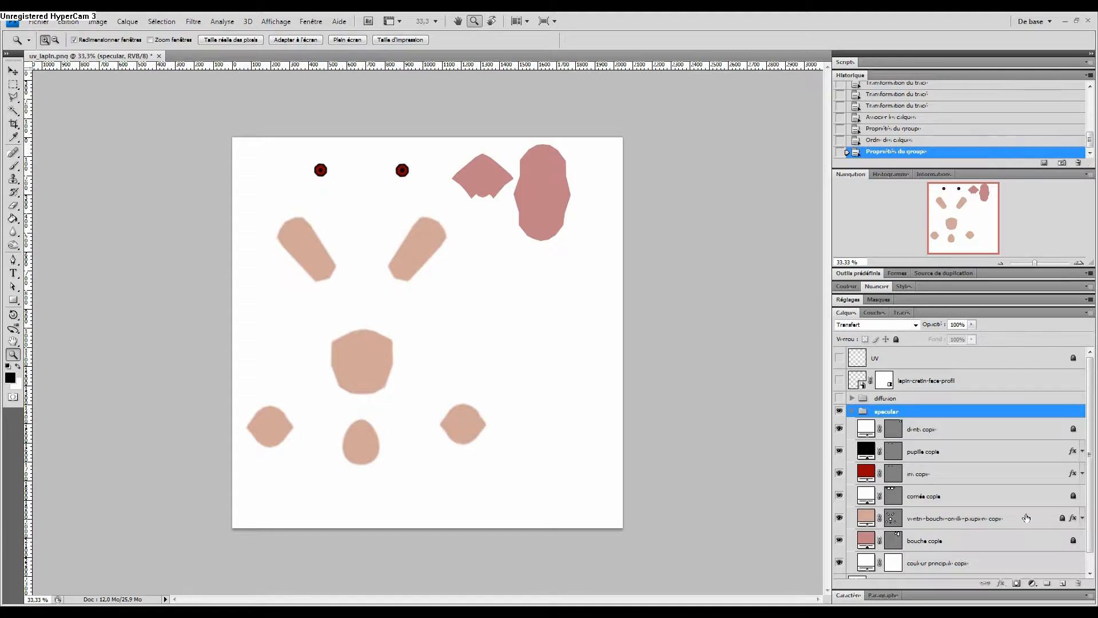
pyautogui.scroll(-1, 1090, 501)
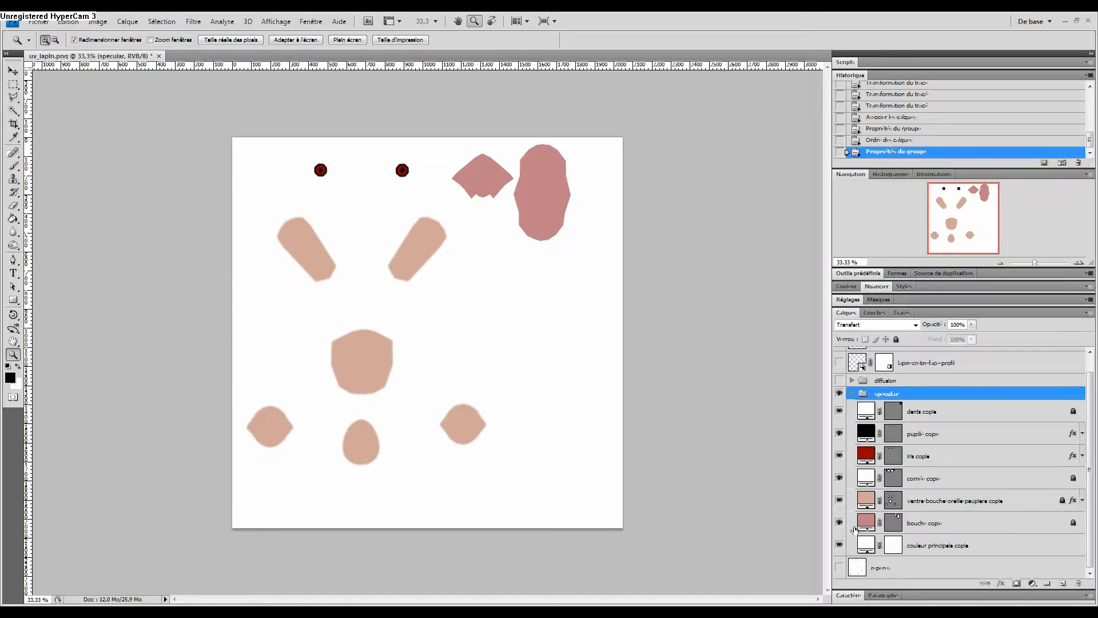
pyautogui.doubleClick(865, 545)
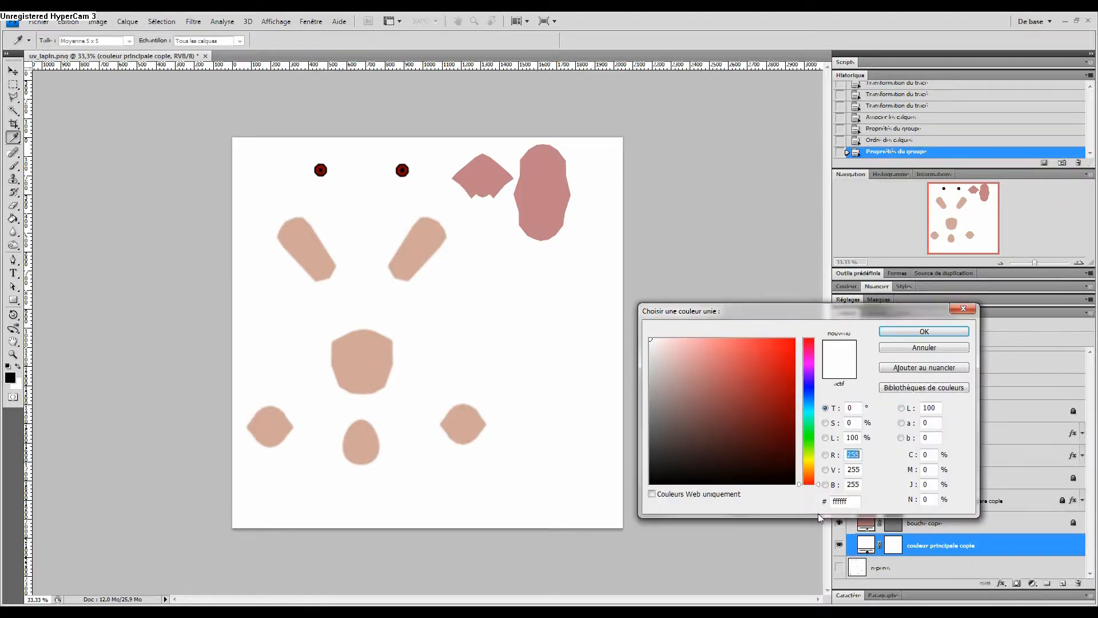
pyautogui.moveTo(659, 464)
pyautogui.mouseDown()
pyautogui.moveTo(648, 469)
pyautogui.moveTo(639, 449)
pyautogui.mouseUp()
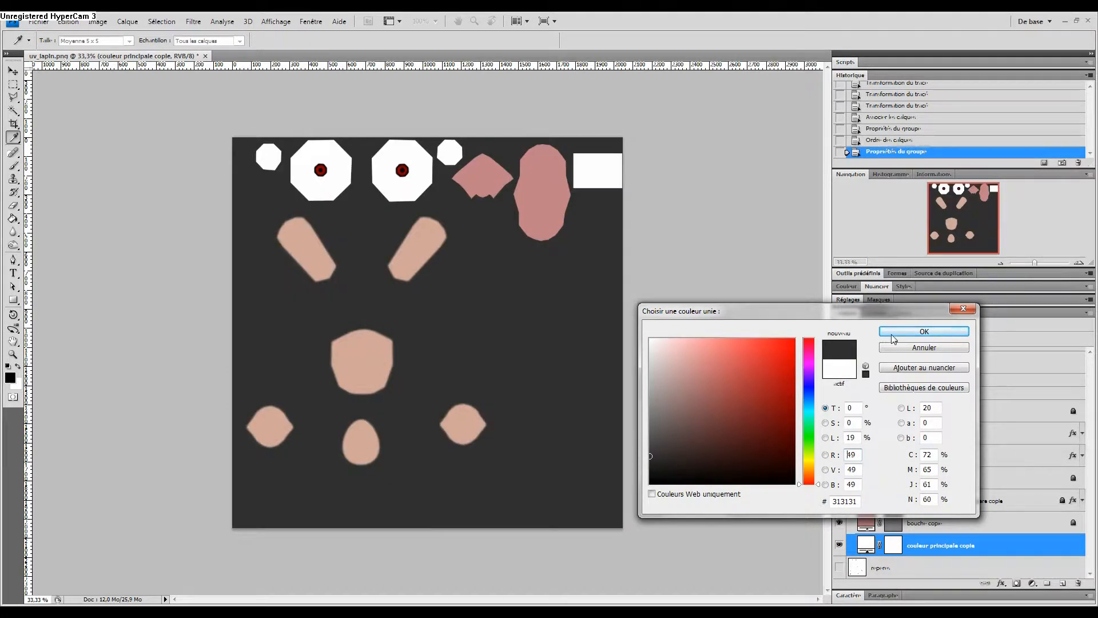
pyautogui.click(895, 333)
pyautogui.press('z')
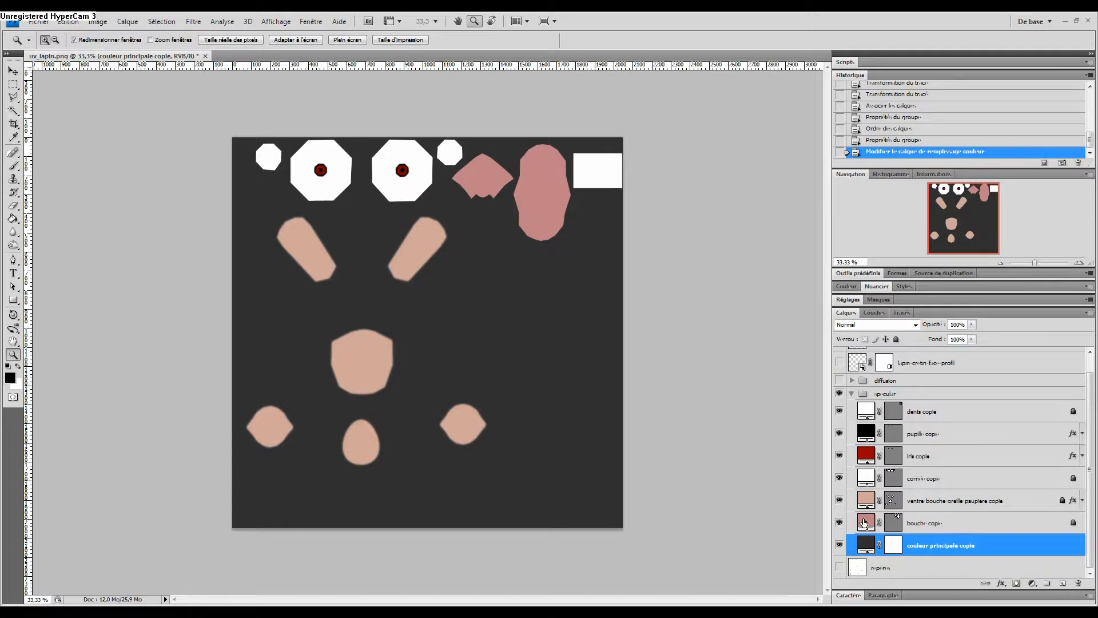
# - Unlock the bouche copie layer in the specular group and set its fill to near-white fdf9f9
pyautogui.doubleClick(863, 523)
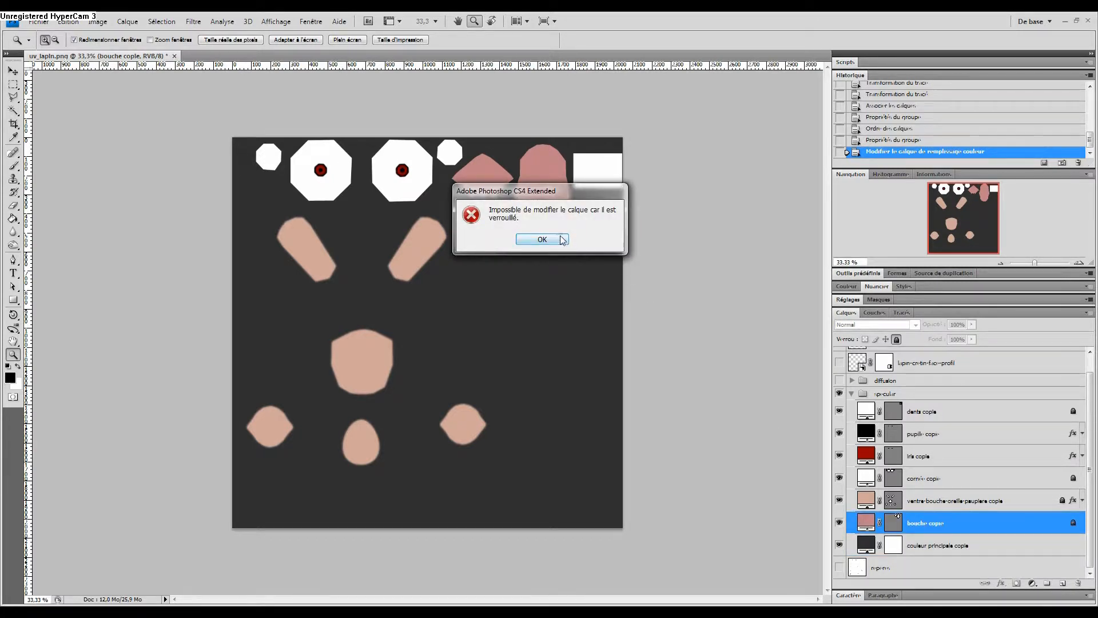
pyautogui.click(539, 238)
pyautogui.click(896, 339)
pyautogui.doubleClick(866, 525)
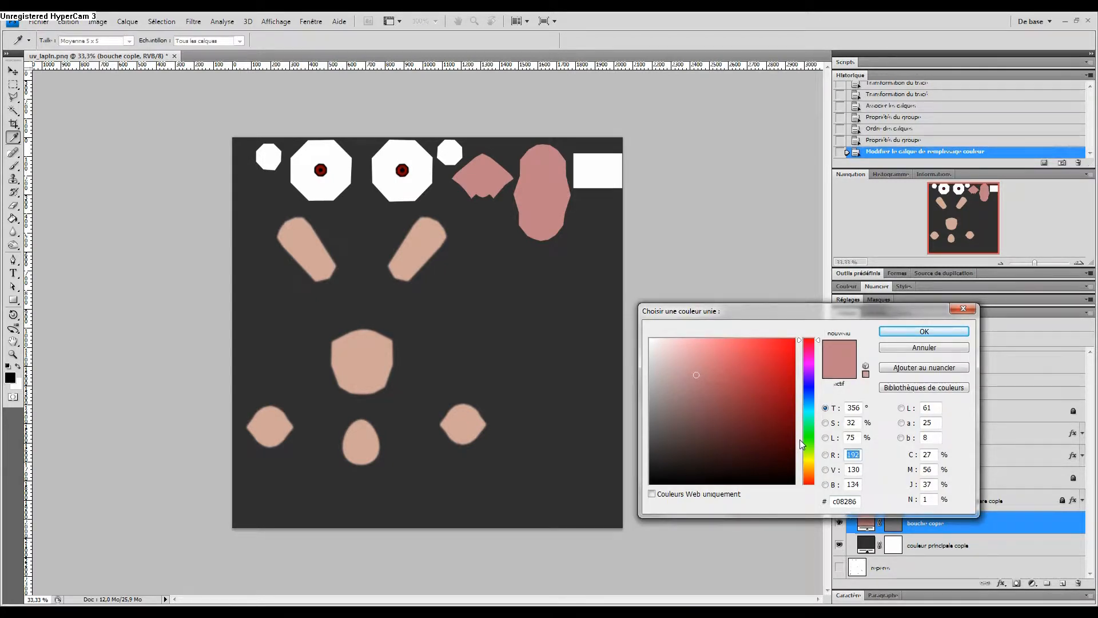
pyautogui.moveTo(663, 380); pyautogui.dragTo(645, 372)
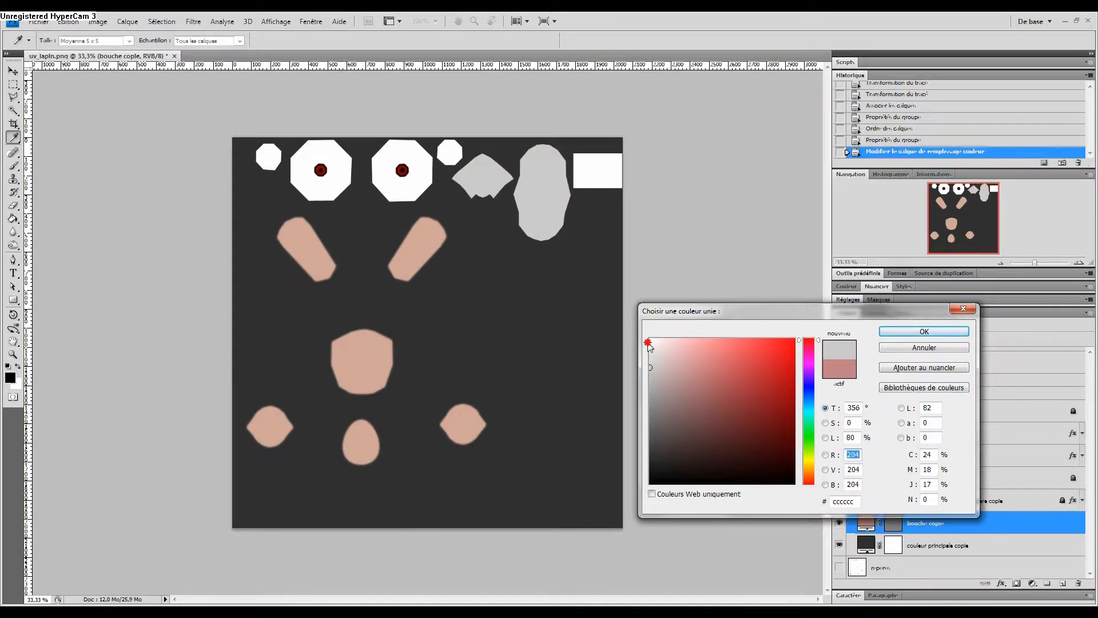
pyautogui.click(650, 342)
pyautogui.click(652, 339)
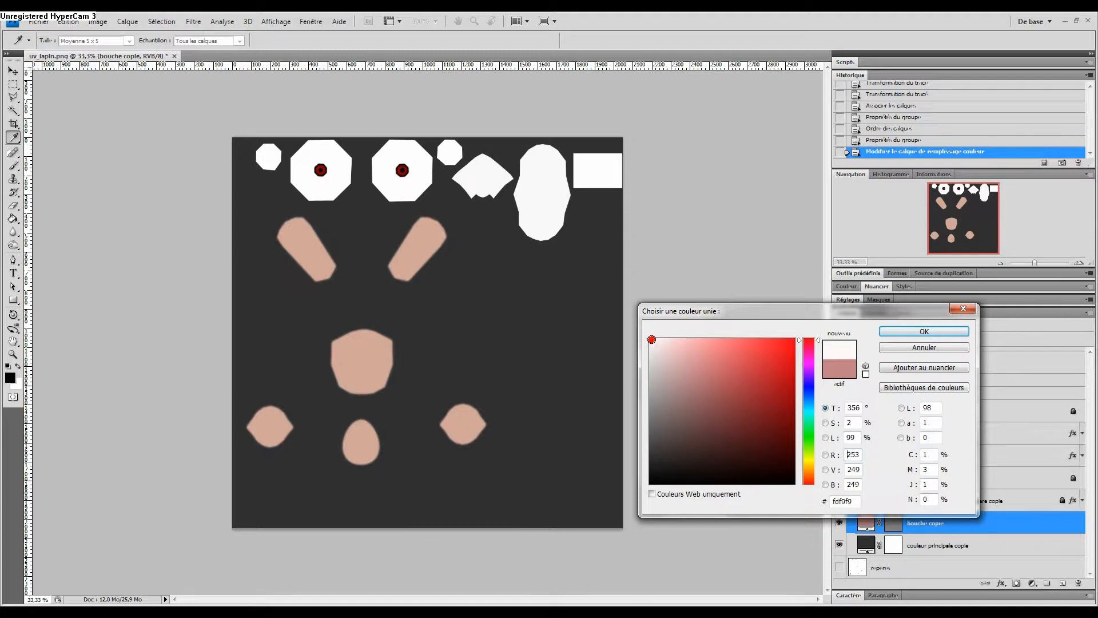
pyautogui.click(914, 331)
pyautogui.press('z')
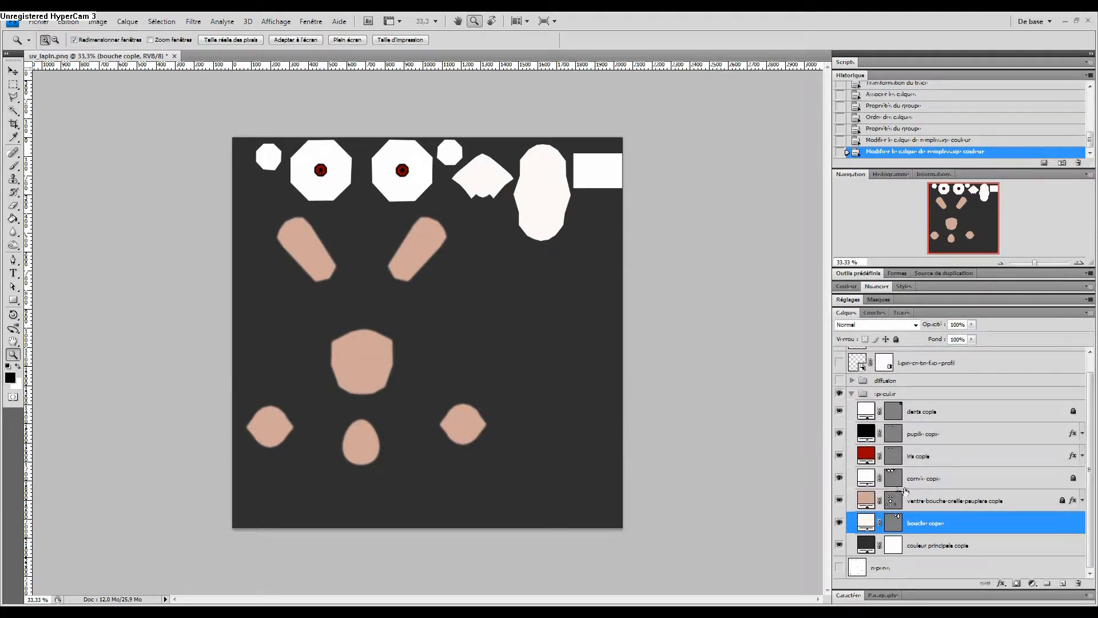
# - Unlock the ventre-bouche-oreille-paupiere copie layer and set its fill to dark grey 3f3f3f
pyautogui.click(1061, 502)
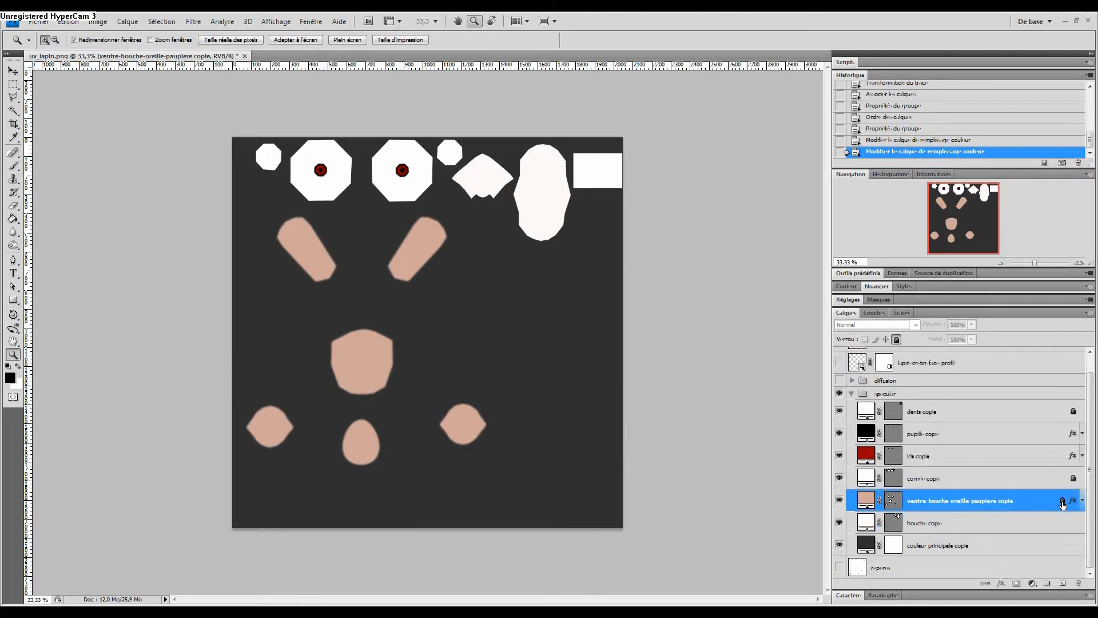
pyautogui.click(896, 339)
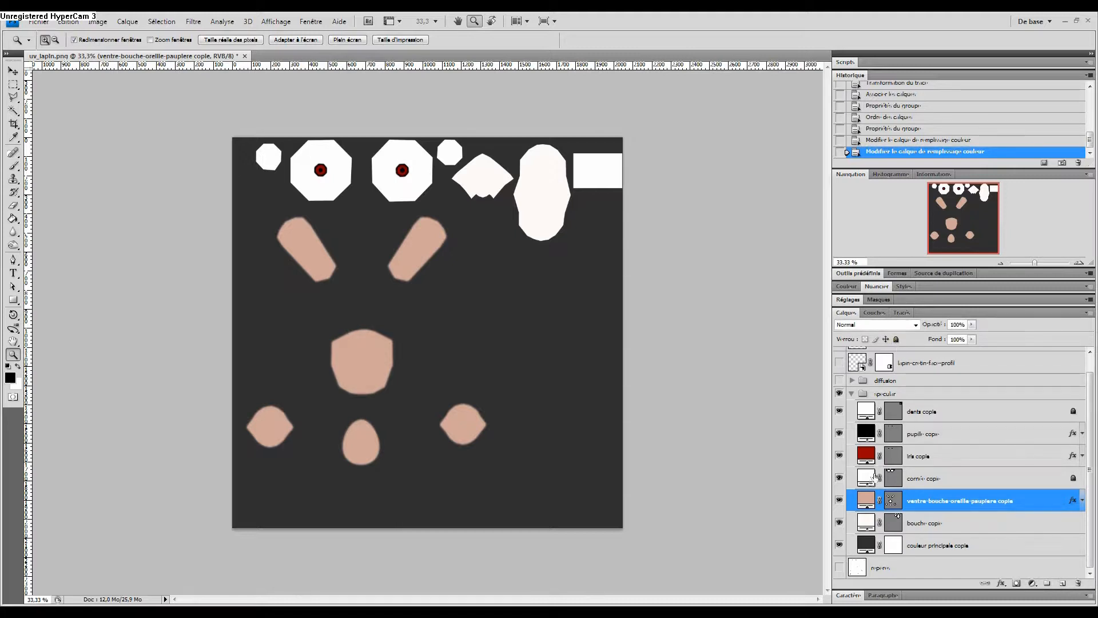
pyautogui.doubleClick(865, 502)
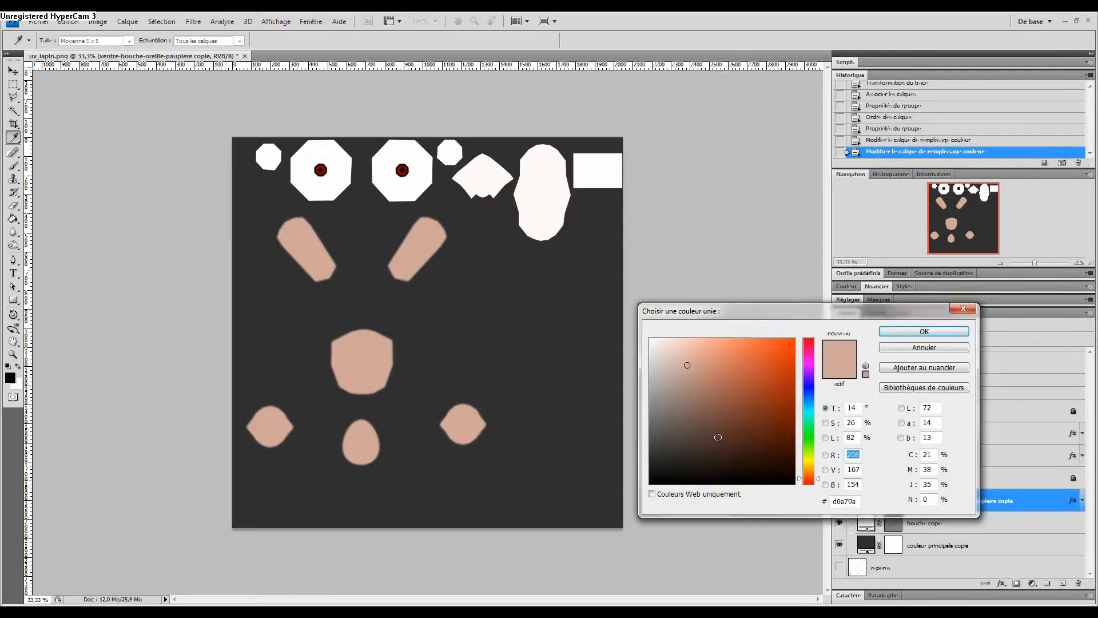
pyautogui.click(651, 409)
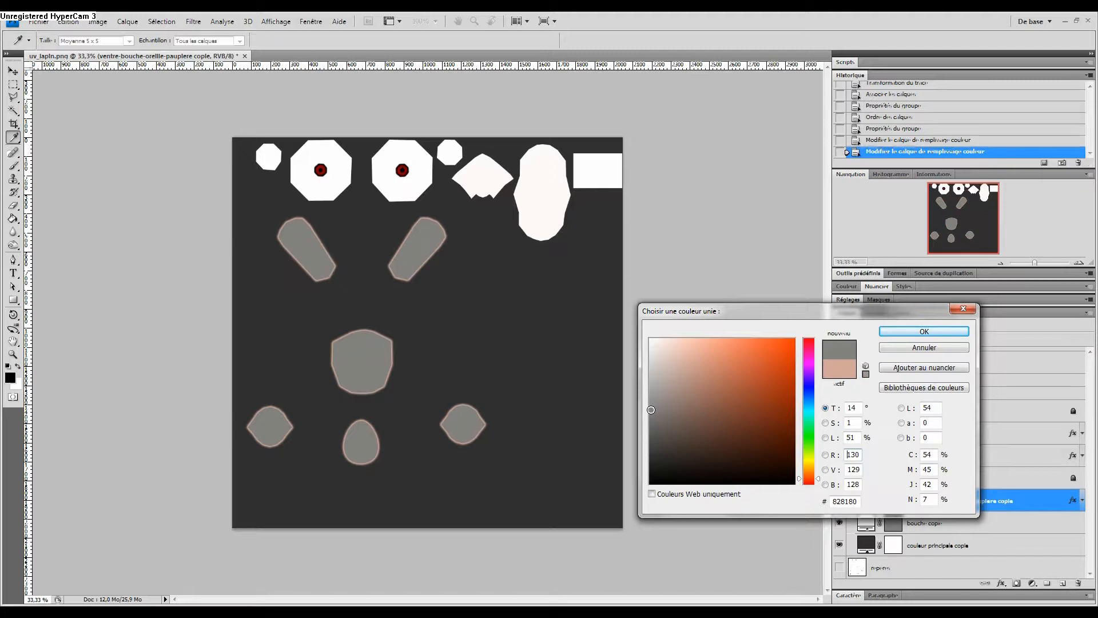
pyautogui.moveTo(656, 404)
pyautogui.mouseDown()
pyautogui.moveTo(651, 398)
pyautogui.moveTo(650, 447)
pyautogui.mouseUp()
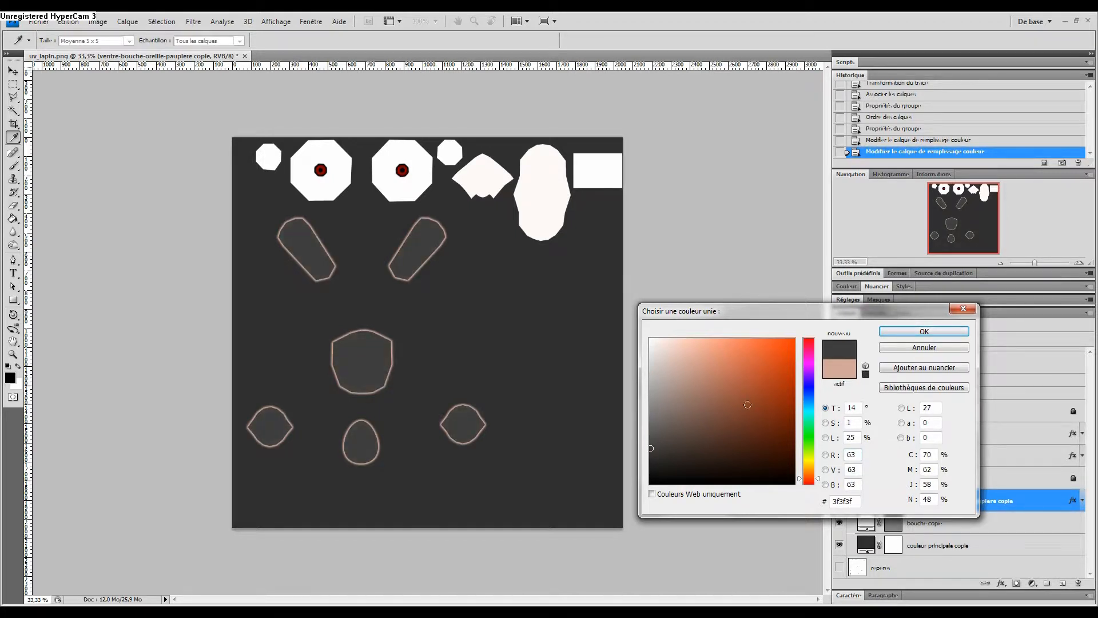
pyautogui.click(906, 332)
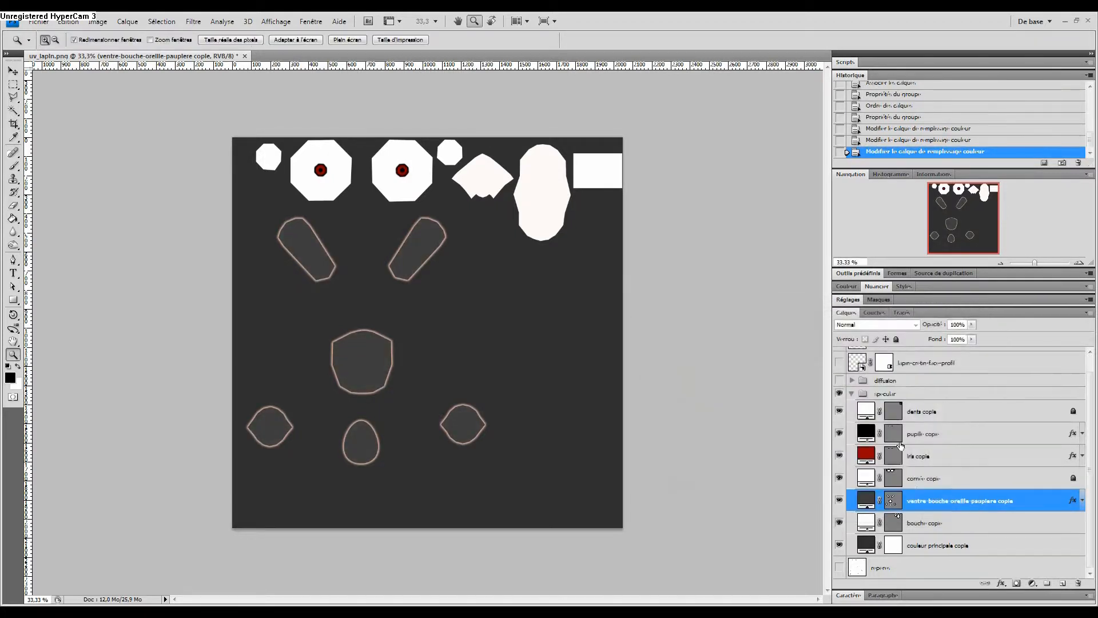
# - Set the outer glow colour of ventre-bouche-oreille-paupiere copie to 3f3f3f, sampled from the grey belly shape
pyautogui.click(1083, 501)
pyautogui.doubleClick(933, 527)
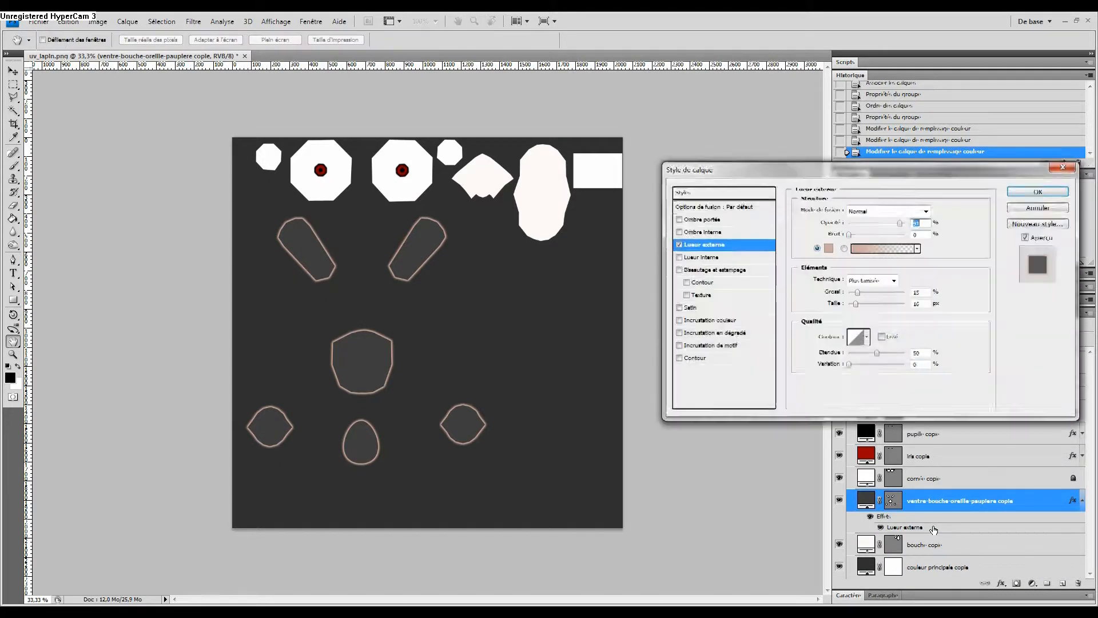
pyautogui.click(828, 247)
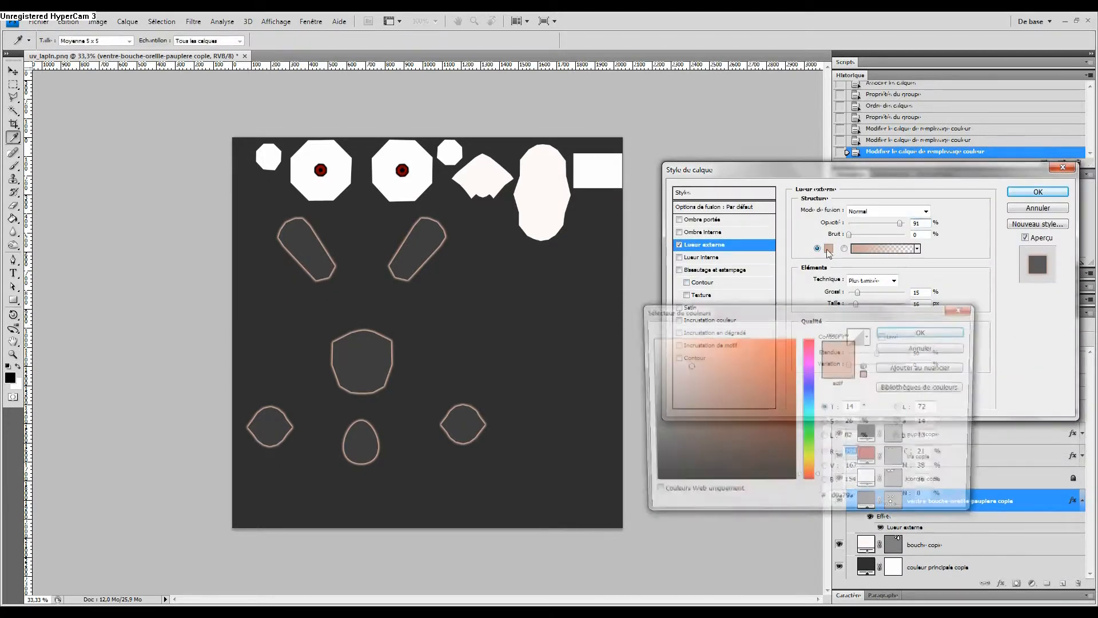
pyautogui.click(369, 362)
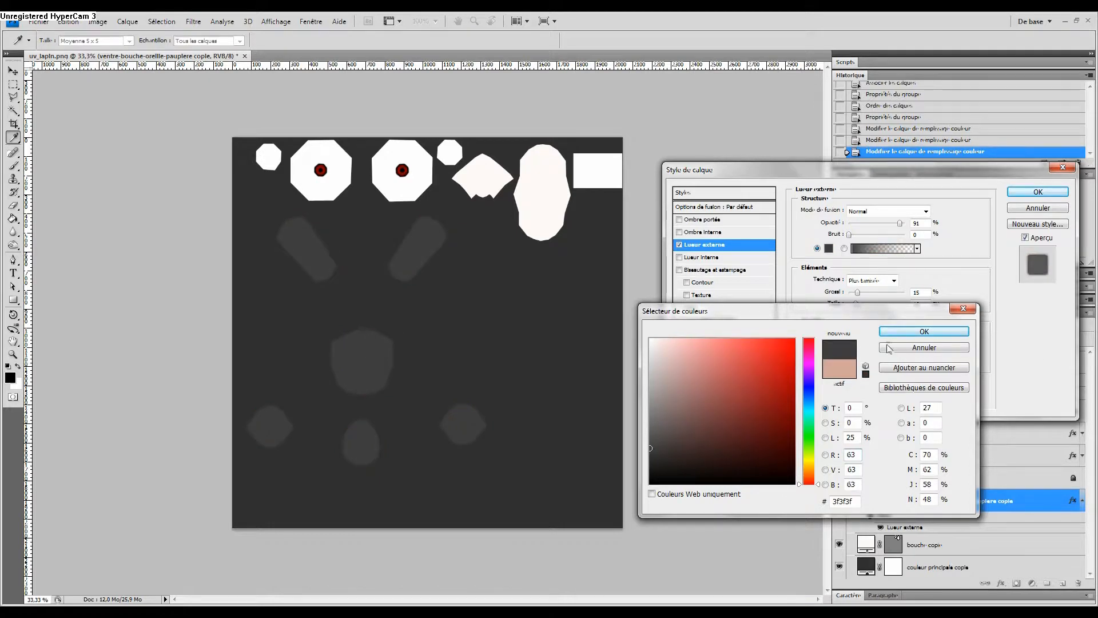
pyautogui.click(915, 332)
pyautogui.click(1032, 192)
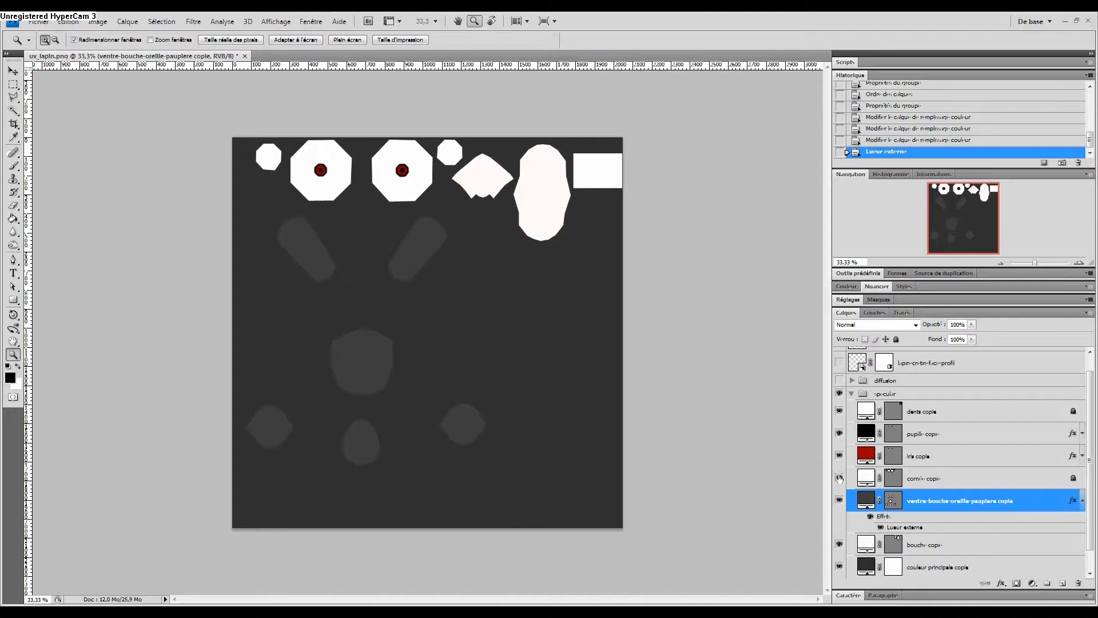
# - Hide the iris copie and pupille copie layers, and unlock dents copie and set its fill to light grey f0f0f0
pyautogui.click(840, 455)
pyautogui.click(839, 433)
pyautogui.doubleClick(865, 413)
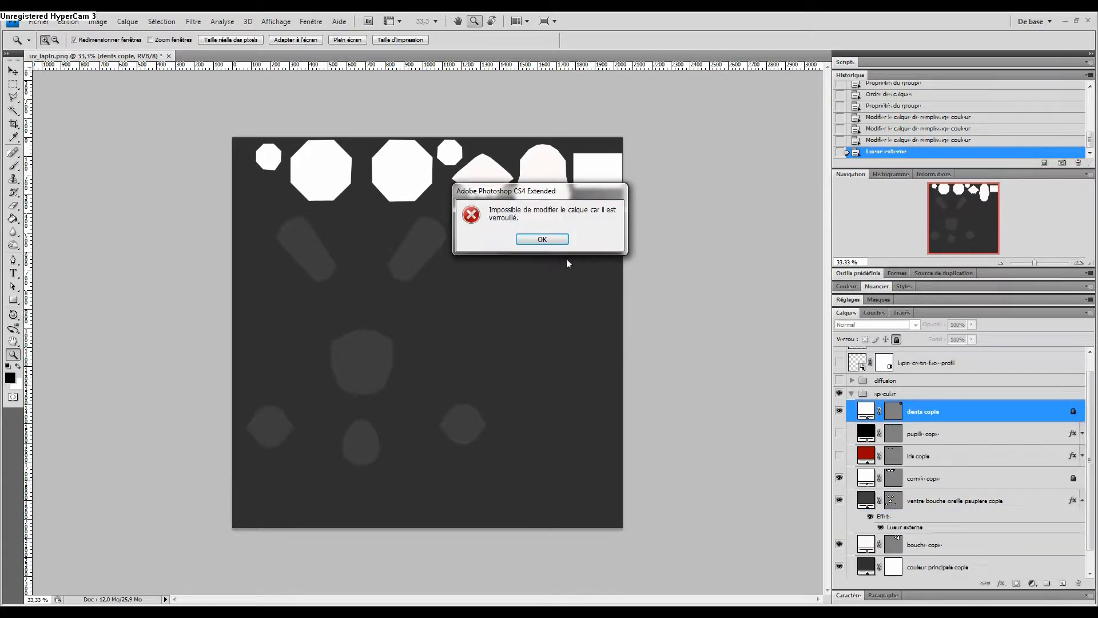
pyautogui.click(560, 239)
pyautogui.click(896, 339)
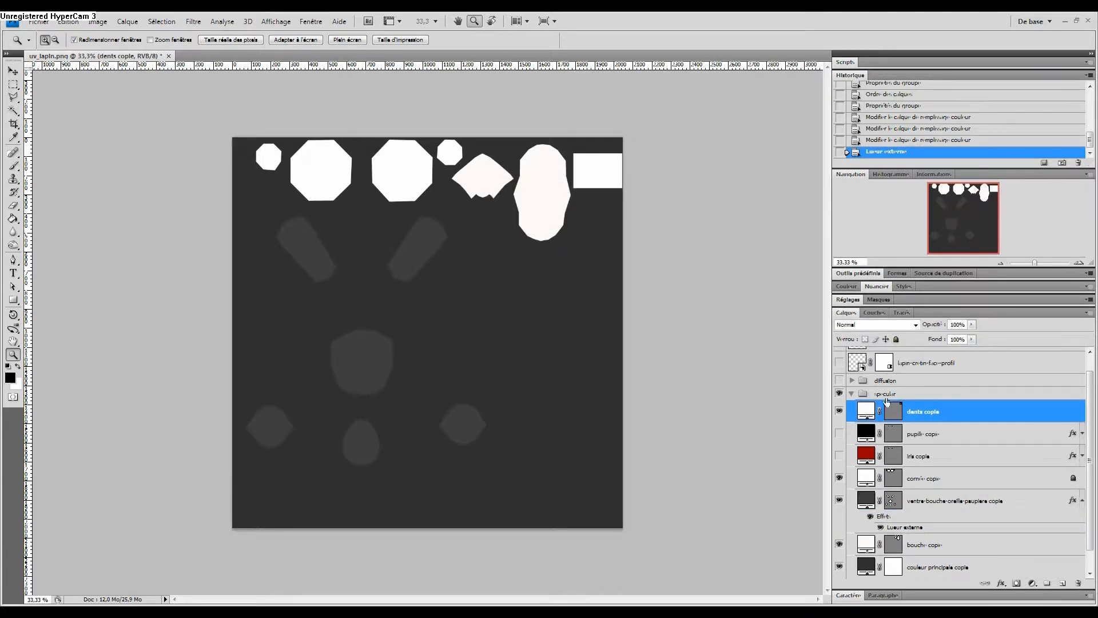
pyautogui.doubleClick(865, 412)
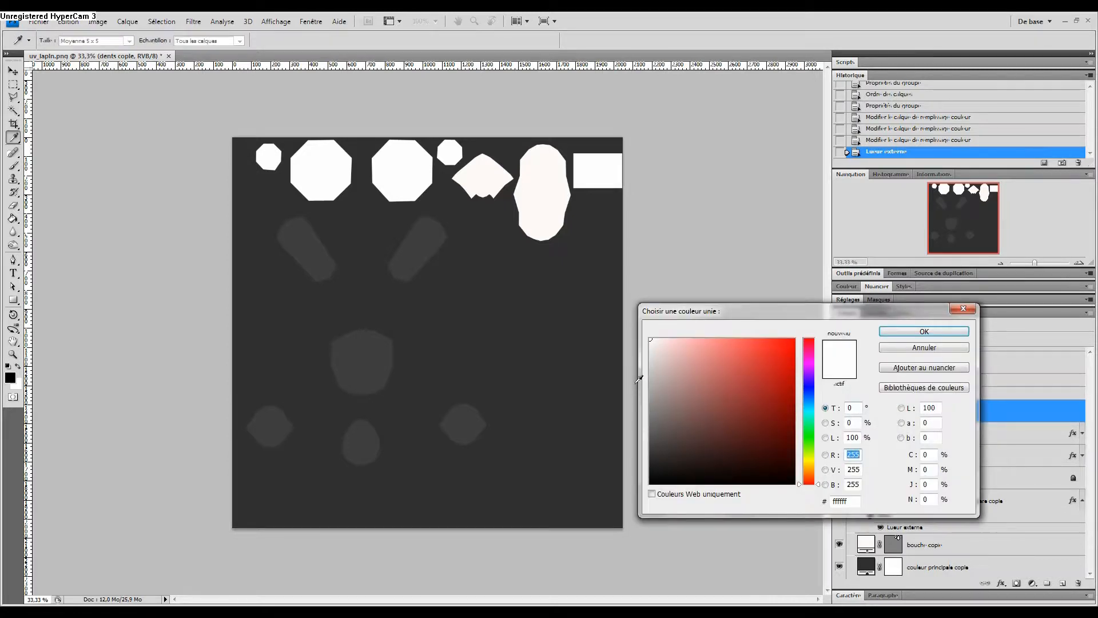
pyautogui.moveTo(649, 363); pyautogui.dragTo(648, 347)
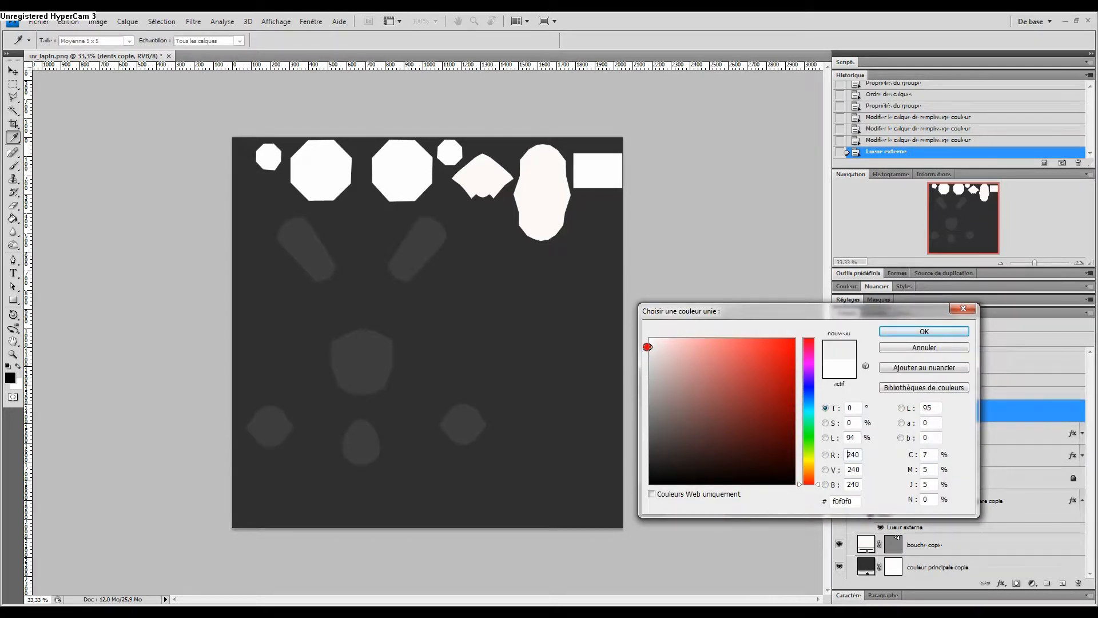
pyautogui.click(946, 332)
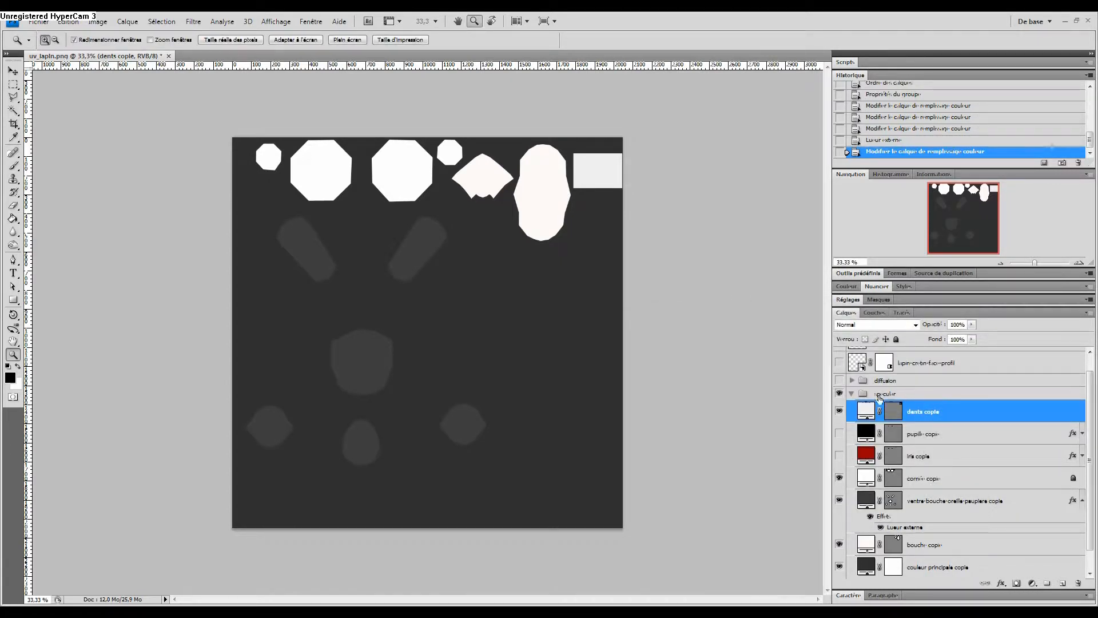
# - Save the specular map as a JPEG in the tex folder, replacing lapin_specular.jpg, at maximum quality 12
pyautogui.click(38, 21)
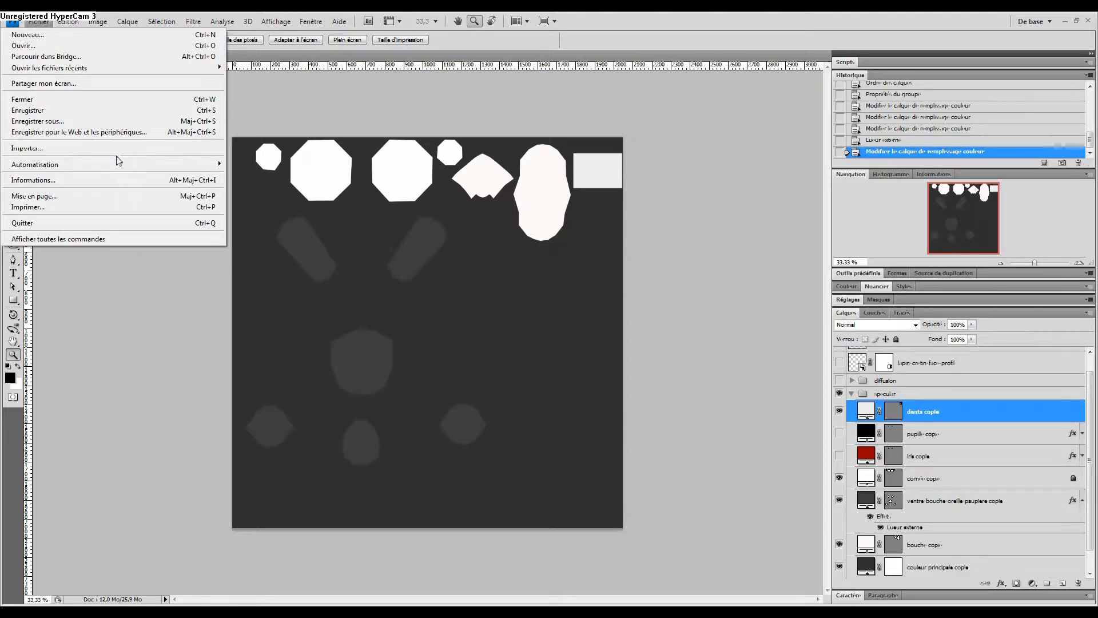
pyautogui.click(101, 121)
pyautogui.click(589, 456)
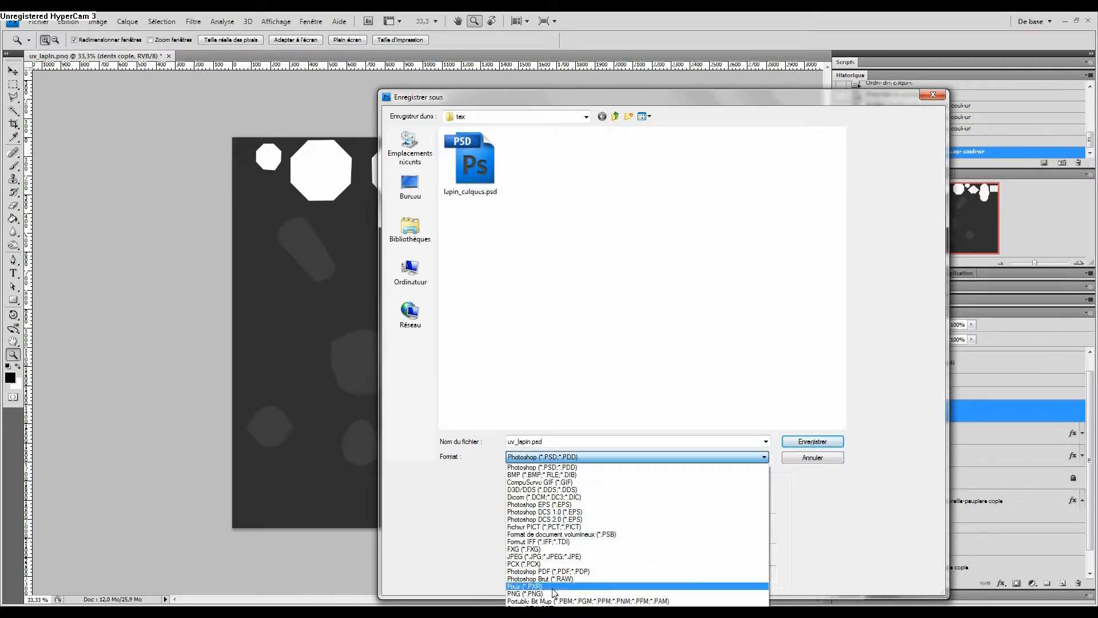
pyautogui.click(553, 556)
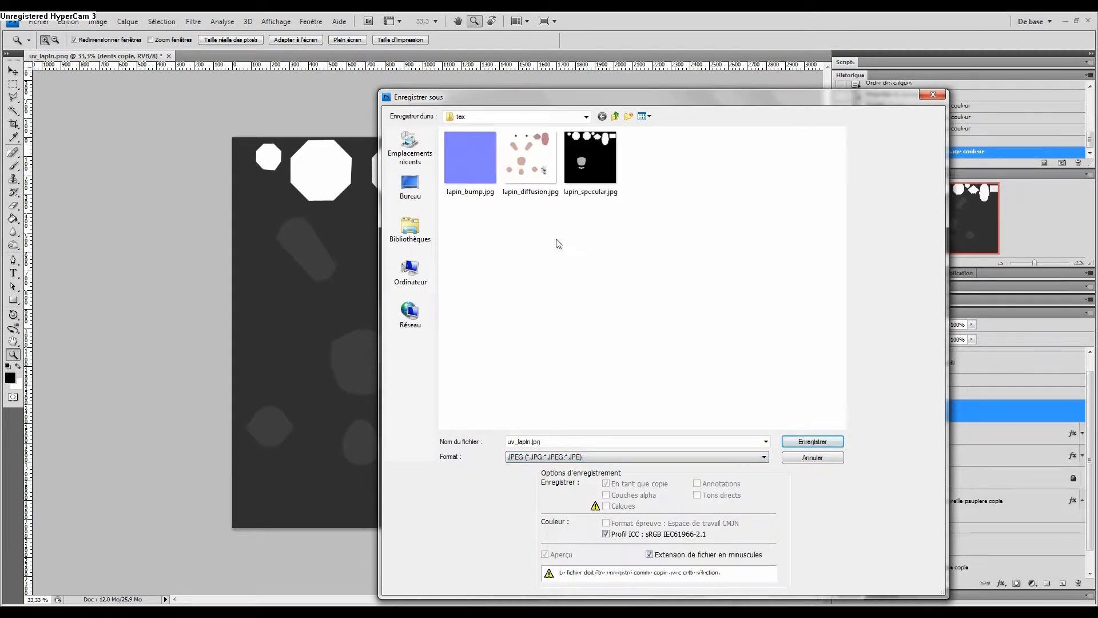
pyautogui.click(598, 179)
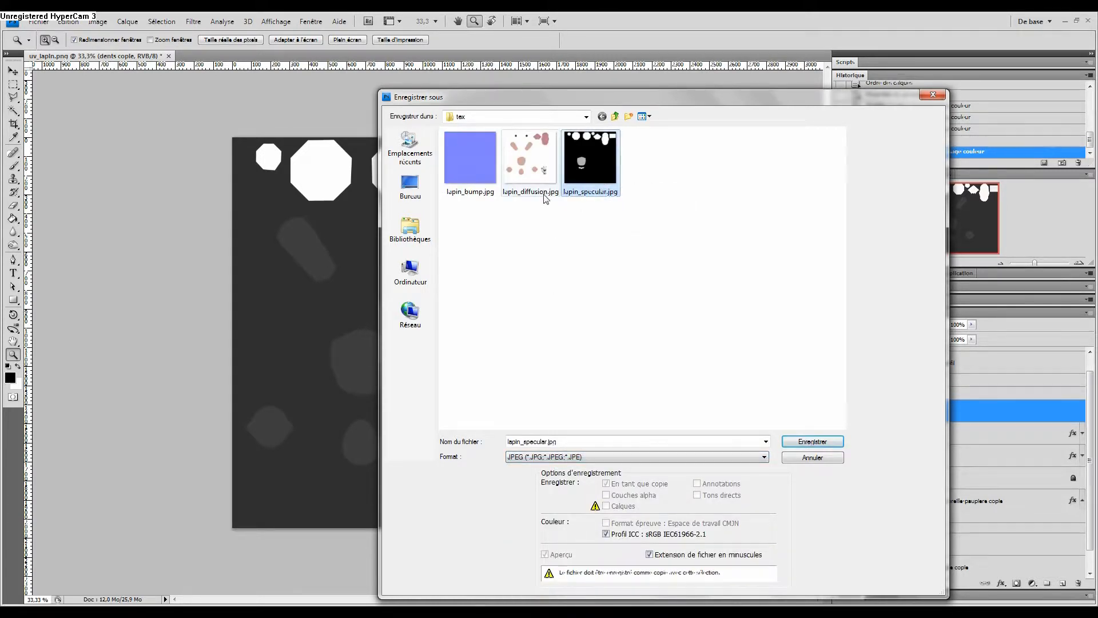
pyautogui.press('Return')
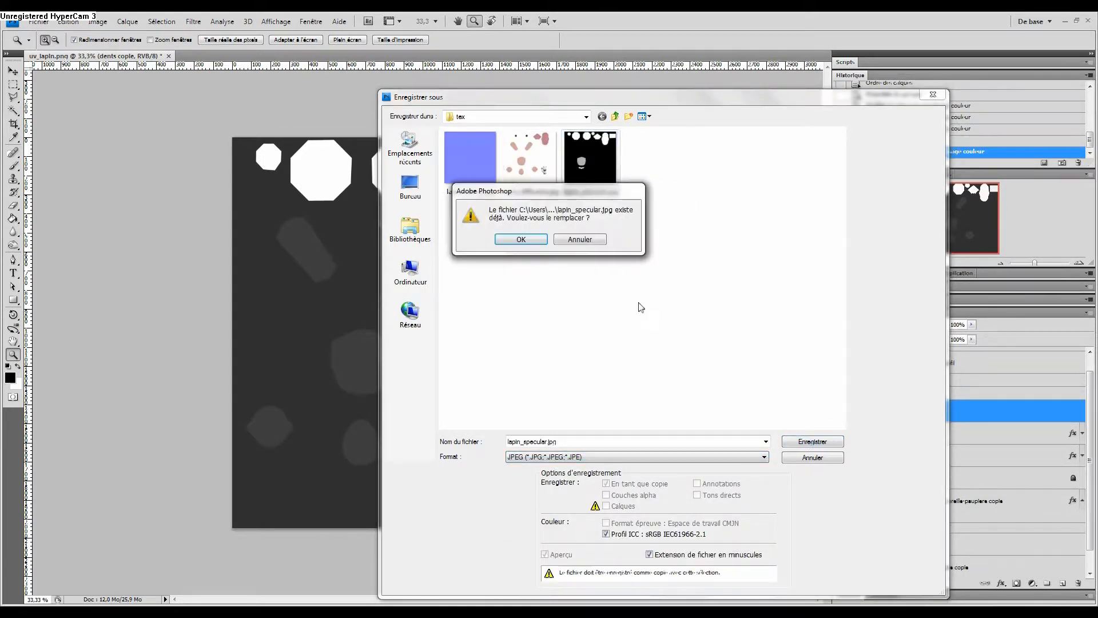
pyautogui.click(521, 239)
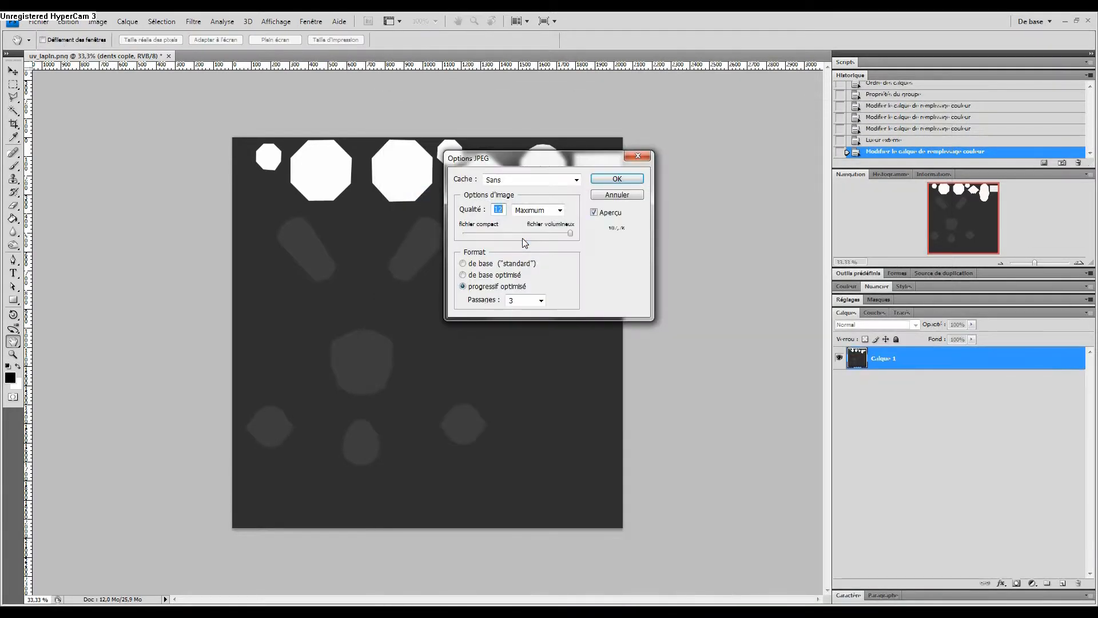
pyautogui.click(606, 181)
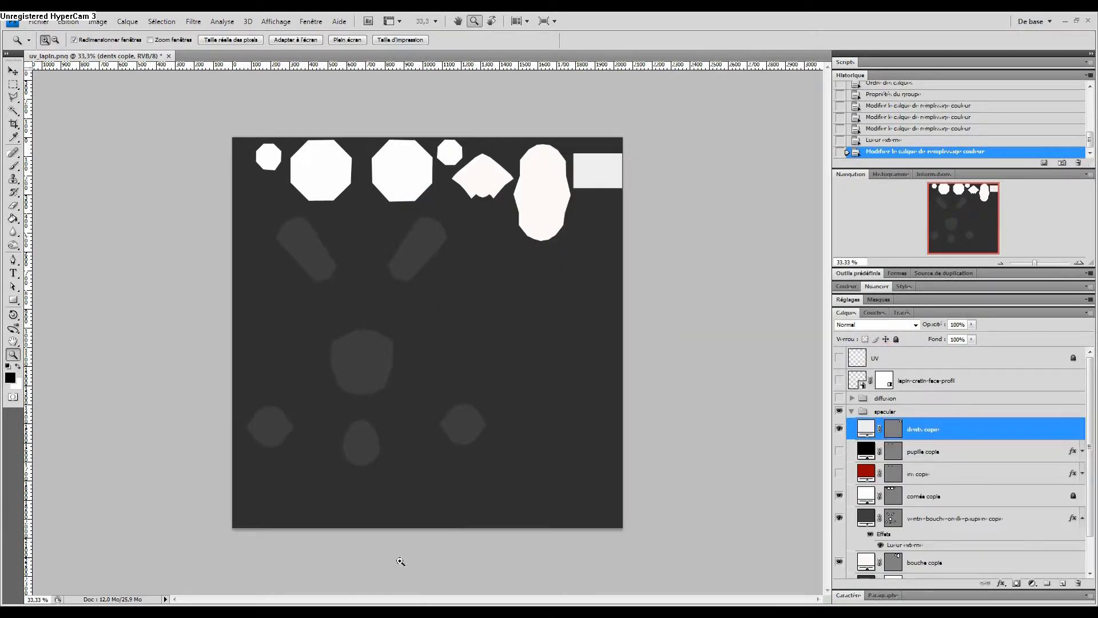
# - Switch to Blender and add a new texture of type Image or Movie in the slot below diffusion
pyautogui.hotkey('alt', 'Tab')
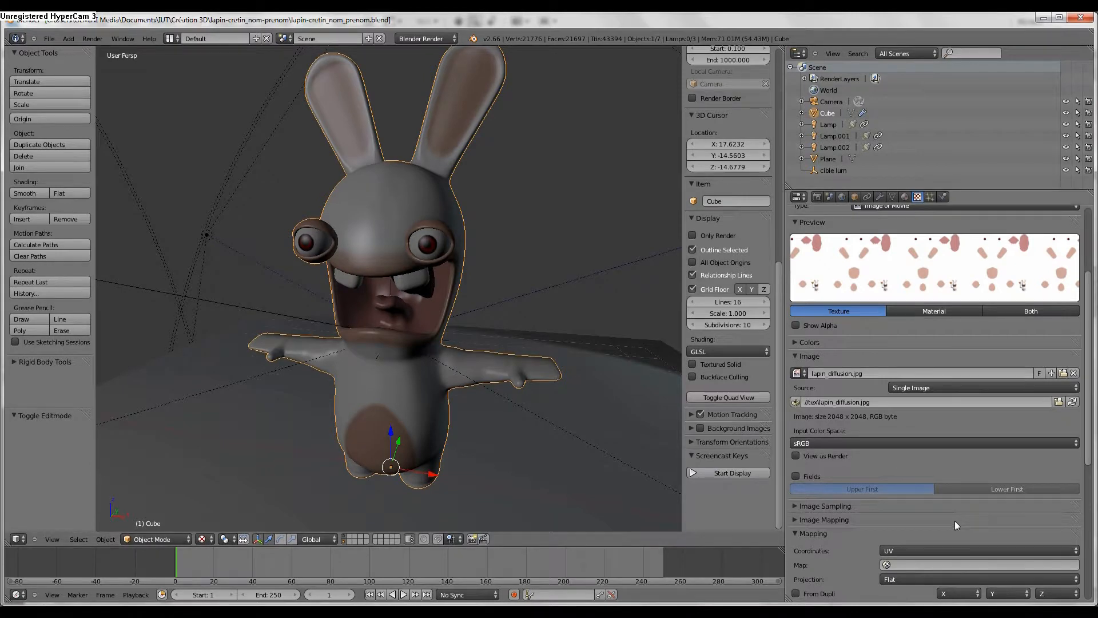
pyautogui.scroll(5, 913, 265)
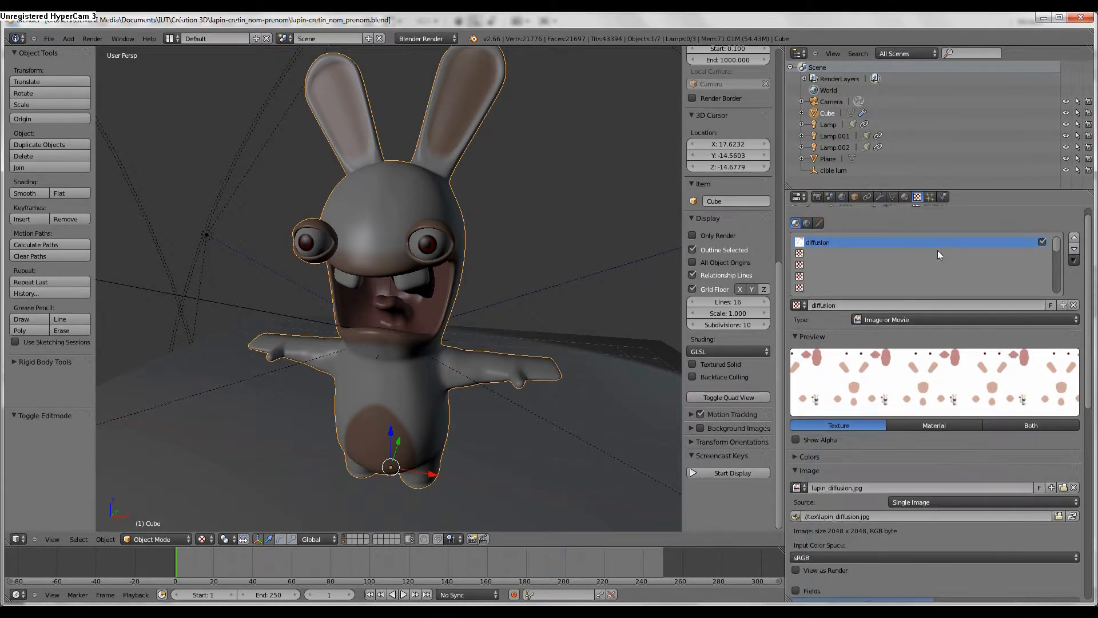
pyautogui.click(852, 257)
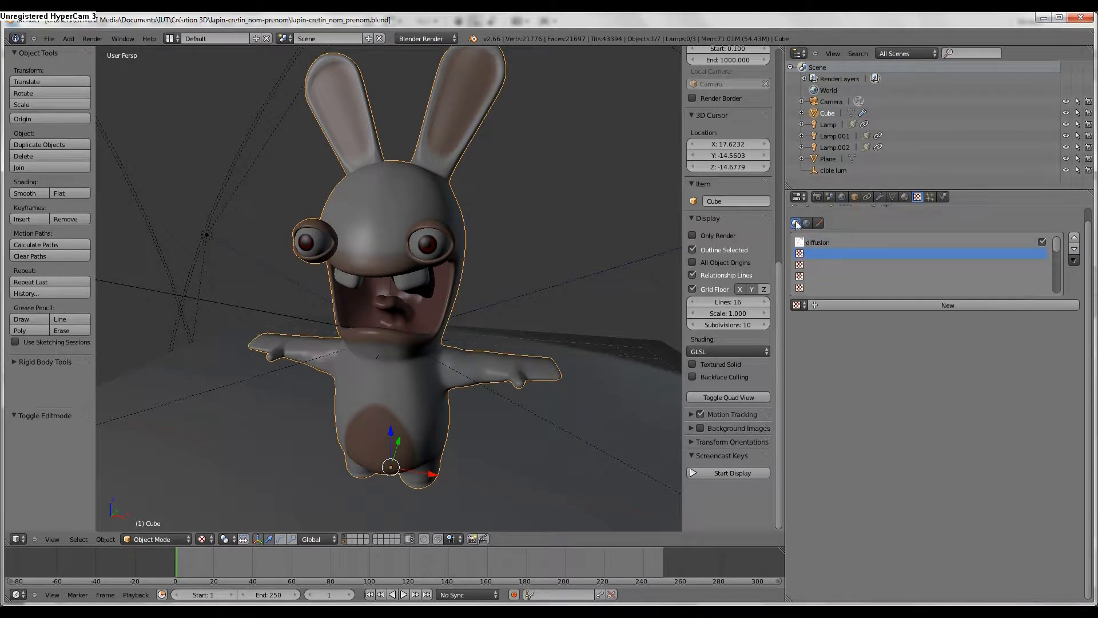
pyautogui.click(824, 304)
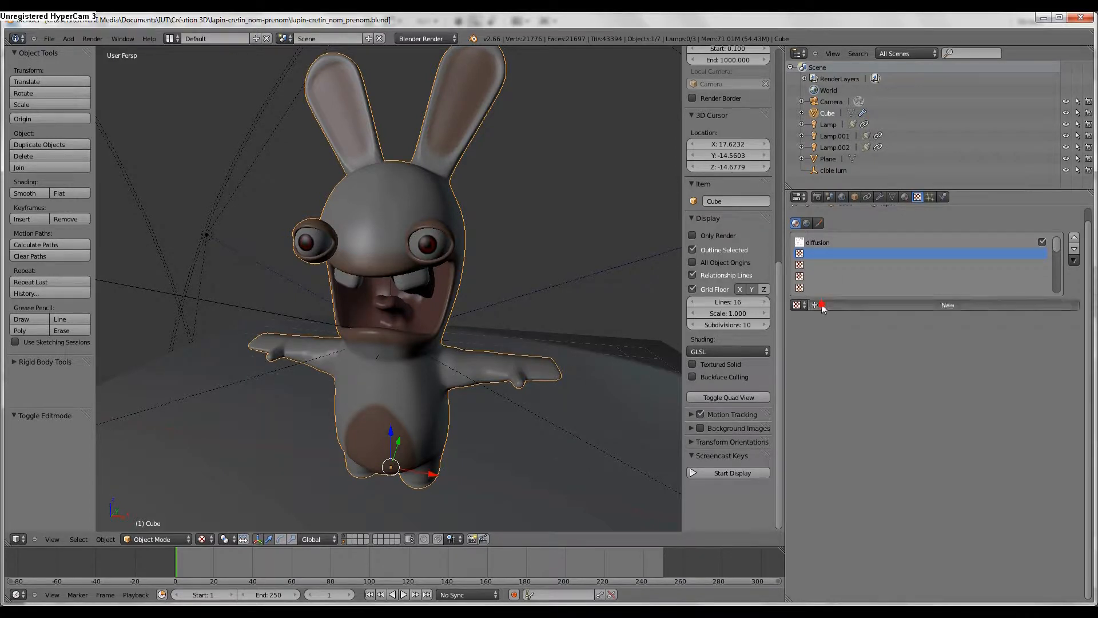
pyautogui.click(880, 319)
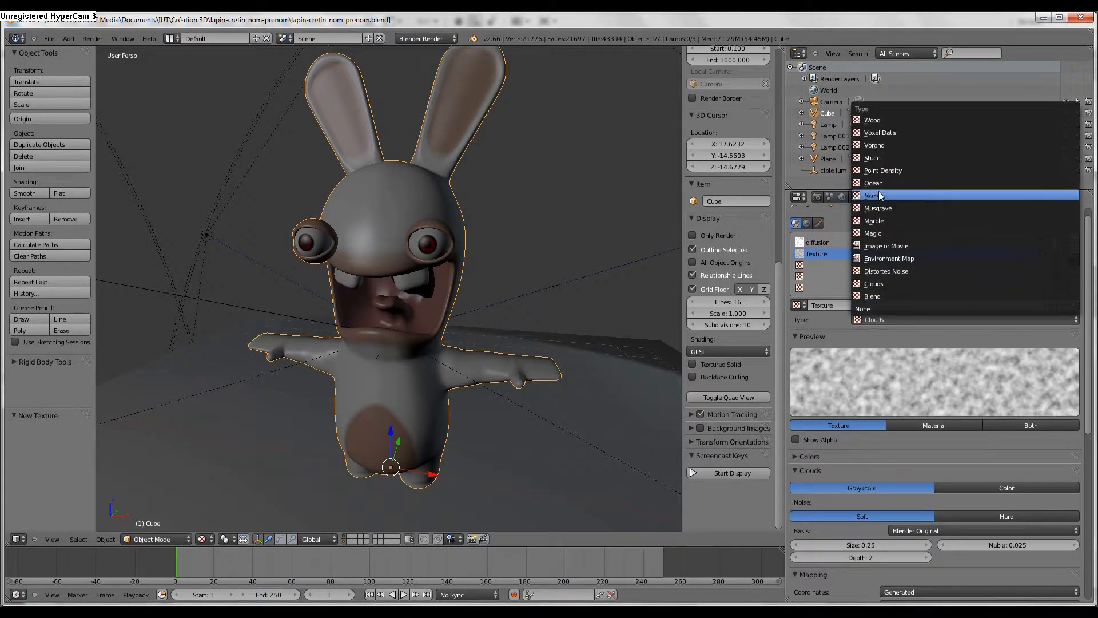
pyautogui.click(864, 250)
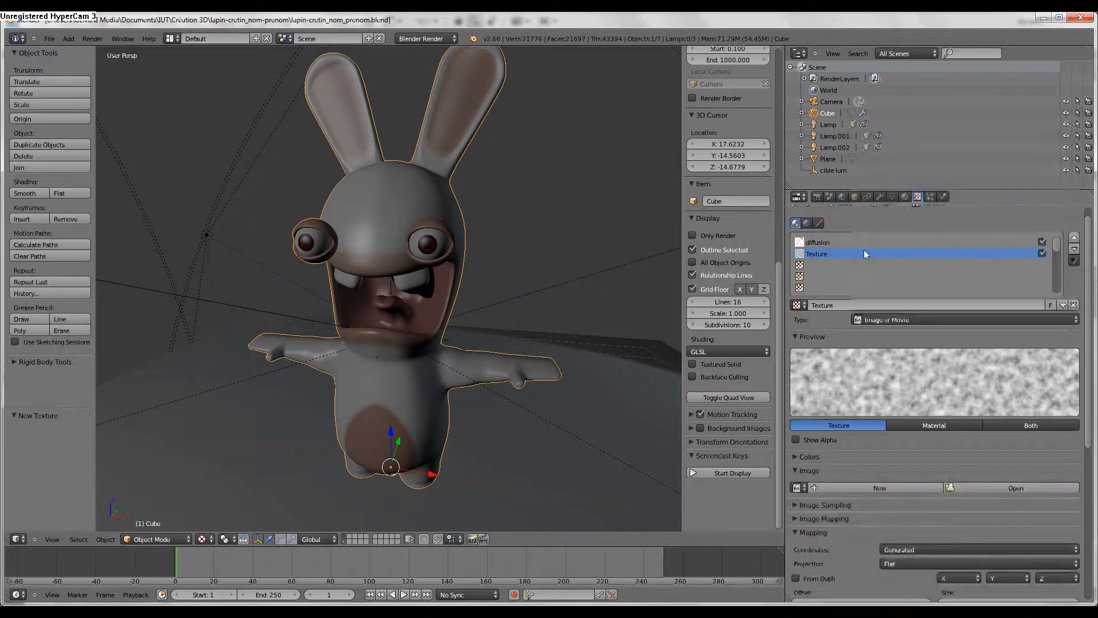
pyautogui.click(987, 490)
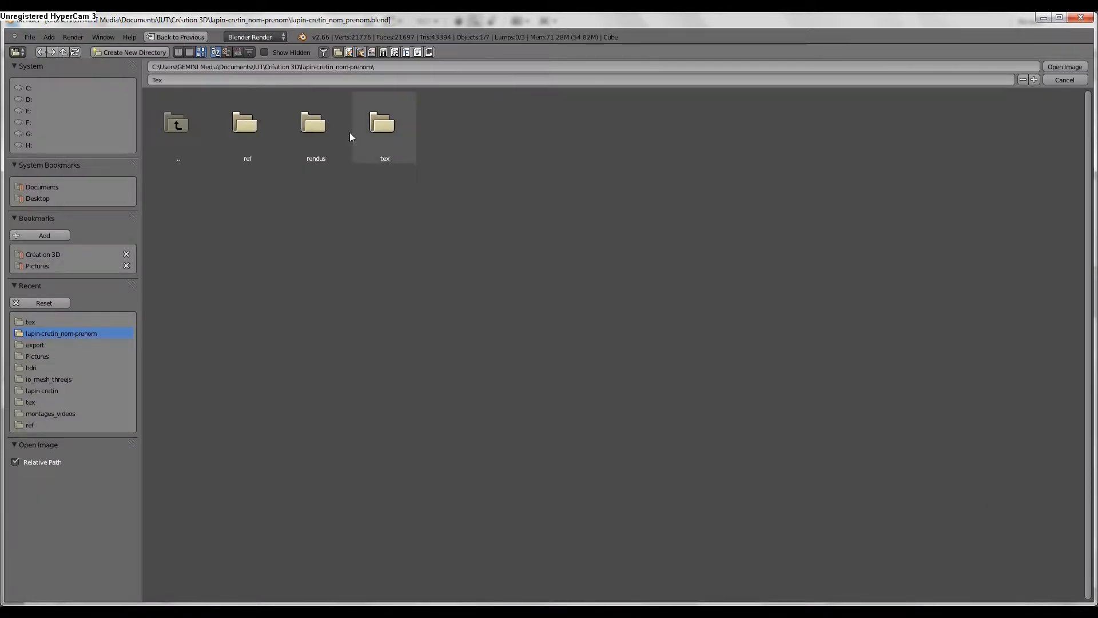
pyautogui.doubleClick(375, 132)
pyautogui.moveTo(376, 132); pyautogui.dragTo(422, 119)
pyautogui.press('Escape')
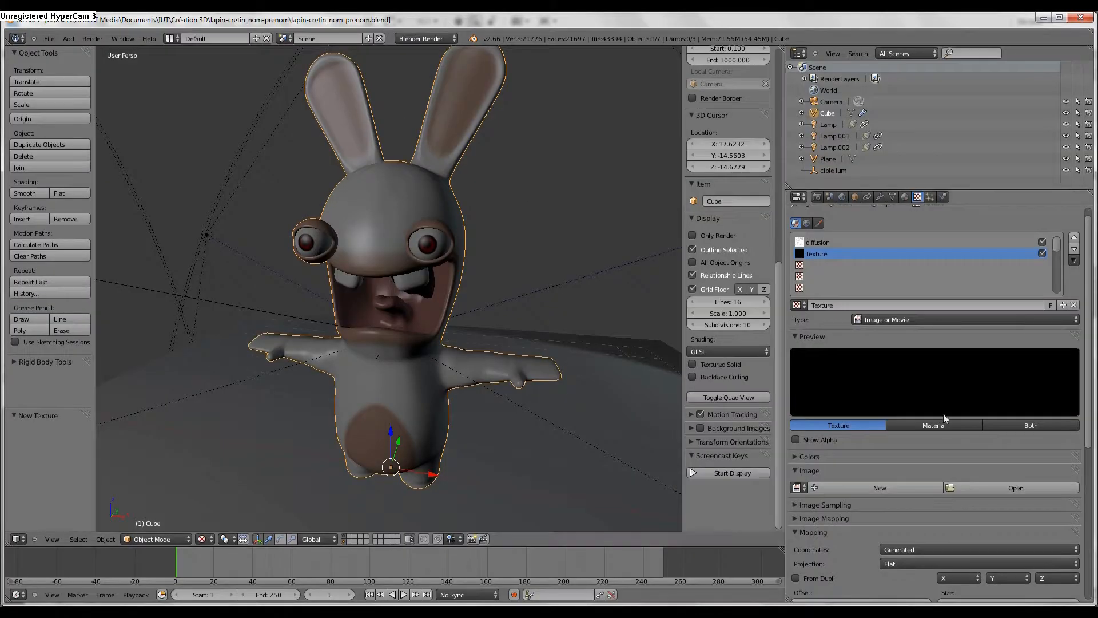
# - Load lapin_specular.jpg from the tex folder into the new texture and set its mapping coordinates to UV
pyautogui.click(973, 491)
pyautogui.doubleClick(377, 136)
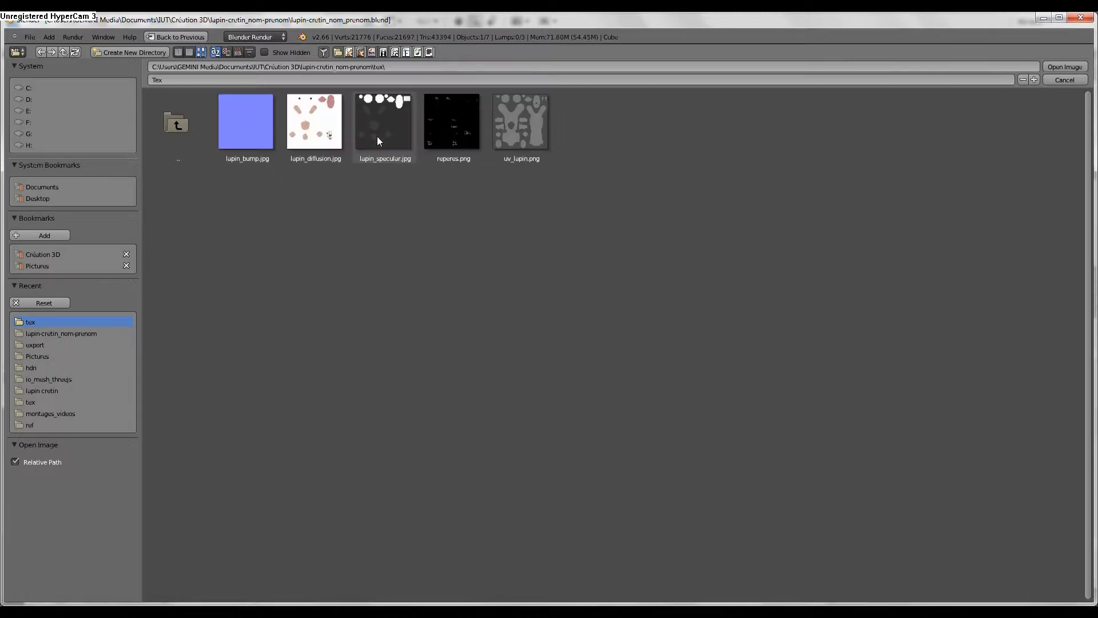
pyautogui.doubleClick(375, 131)
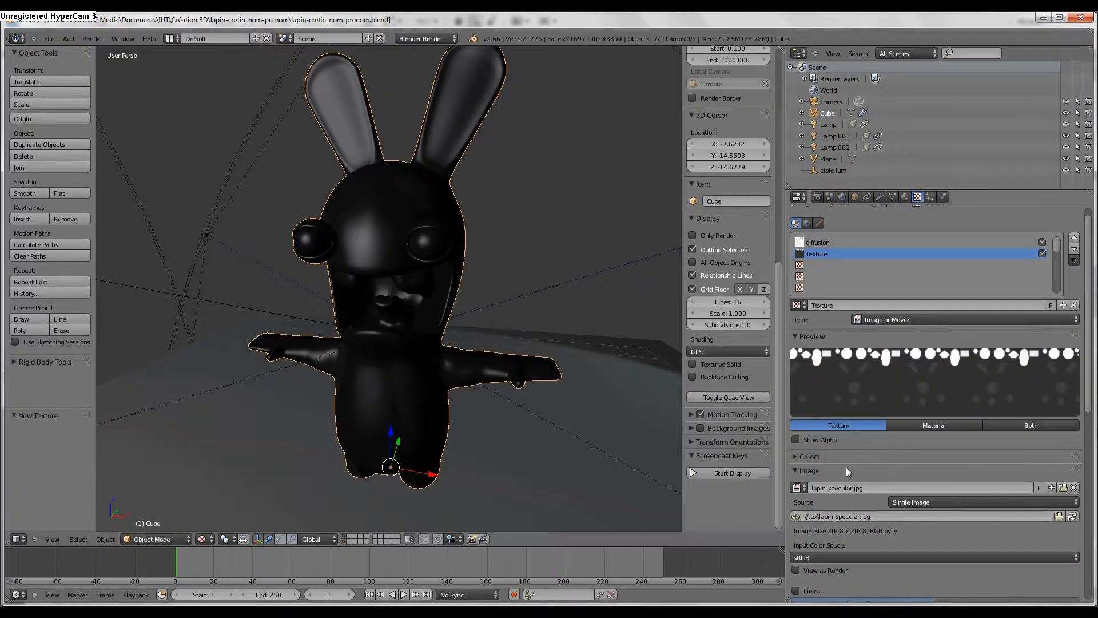
pyautogui.click(793, 470)
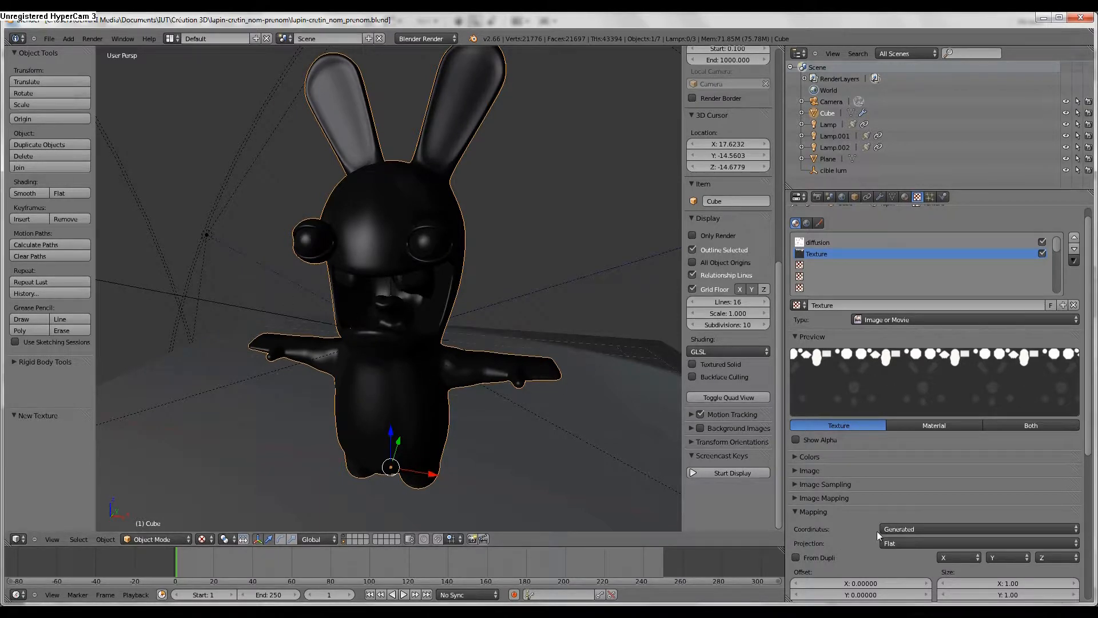
pyautogui.click(900, 530)
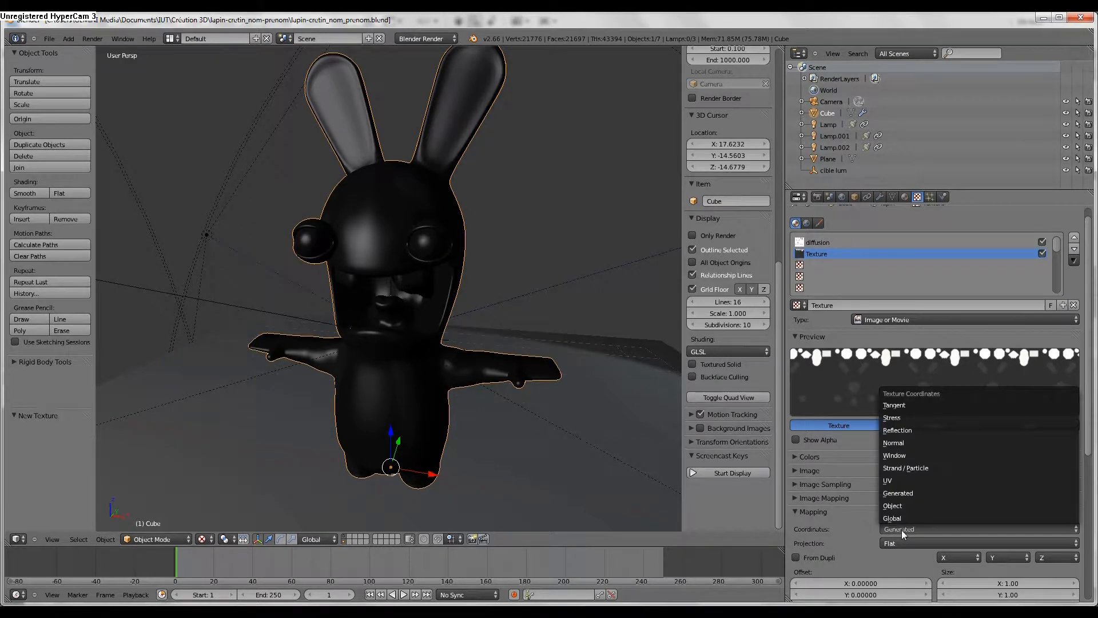
pyautogui.click(897, 481)
# - Turn off the texture's diffuse colour influence and enable its specular intensity and specular colour influences
pyautogui.click(795, 510)
pyautogui.click(796, 525)
pyautogui.scroll(-2, 798, 544)
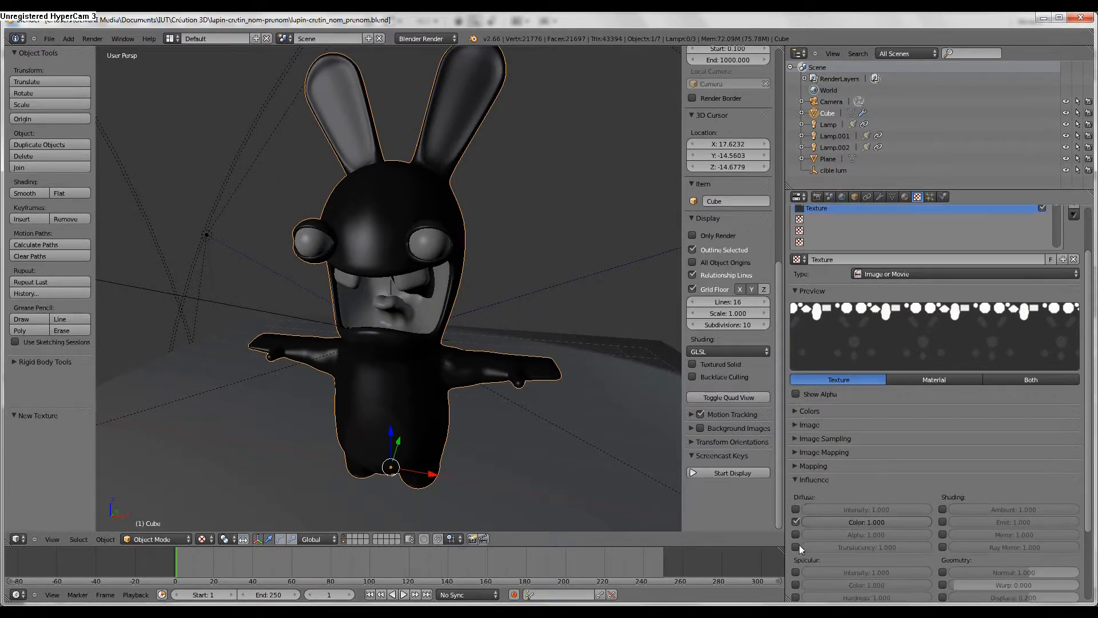
pyautogui.click(796, 522)
pyautogui.click(795, 572)
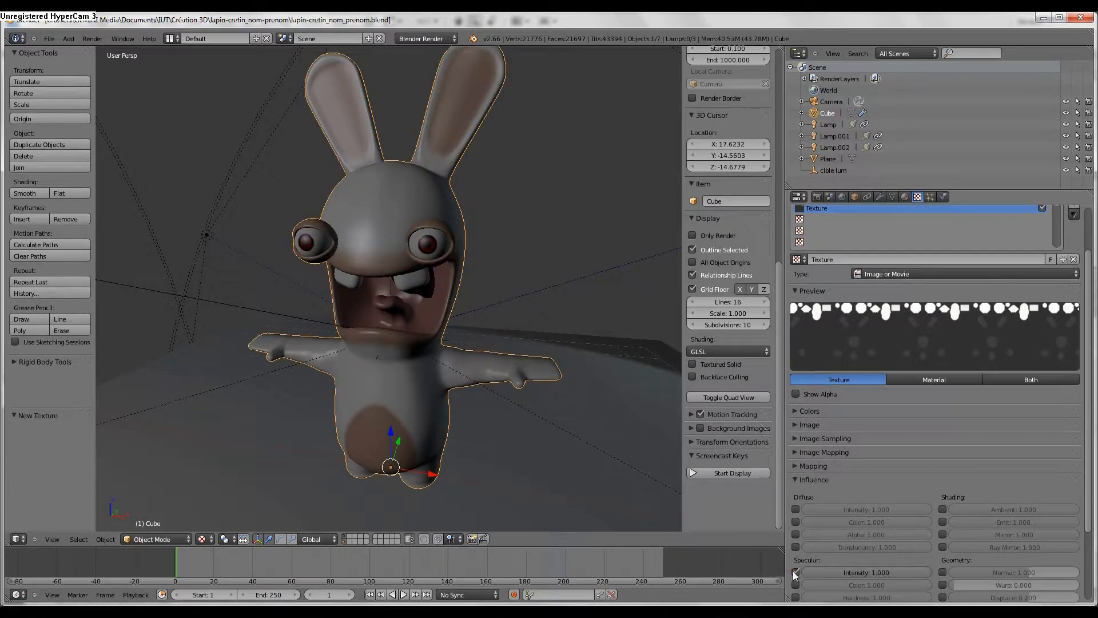
pyautogui.scroll(-1, 795, 575)
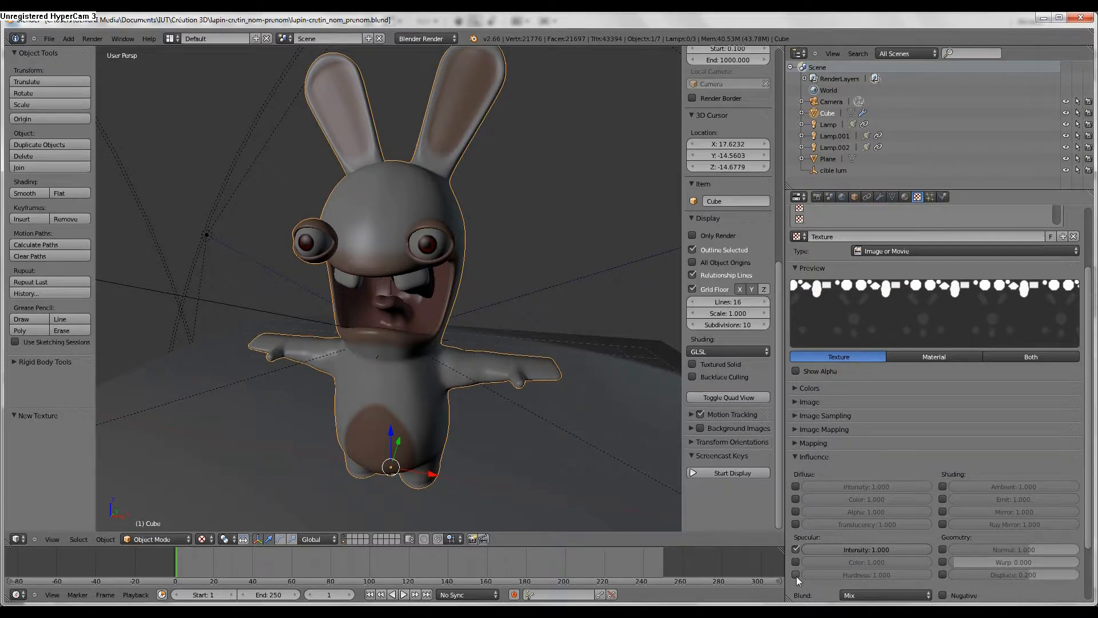
pyautogui.click(796, 575)
# - Examine the specular highlights on the rabbit's eyes, mouth, skin and belly from several angles
pyautogui.moveTo(617, 439); pyautogui.dragTo(628, 453, button='middle')
pyautogui.scroll(1, 582, 423)
pyautogui.moveTo(582, 423); pyautogui.dragTo(506, 400, button='middle')
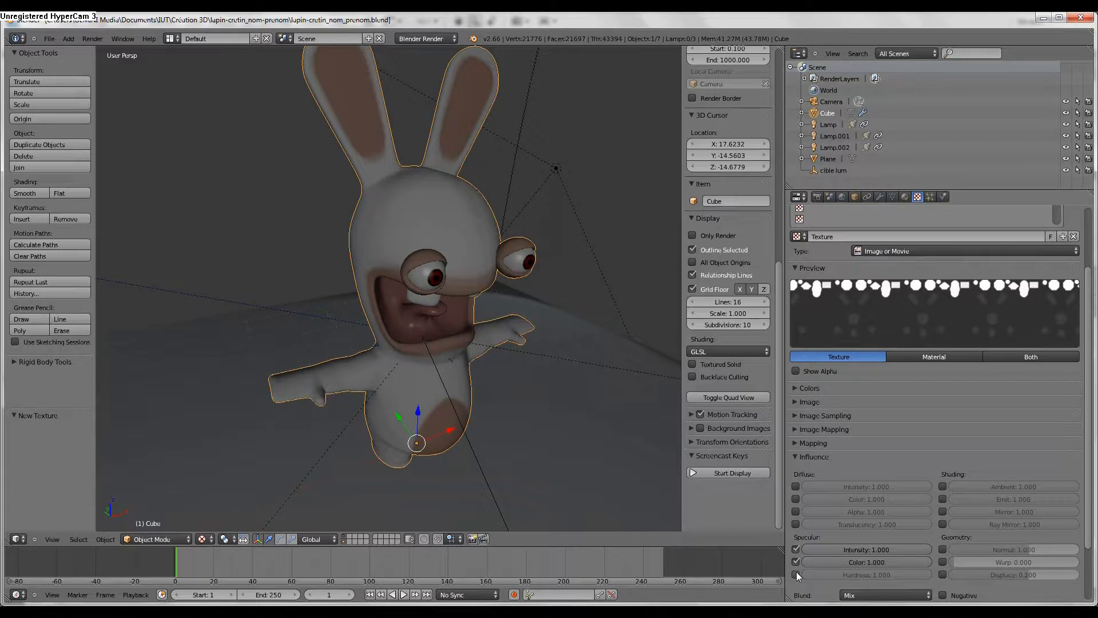
pyautogui.scroll(-3, 463, 380)
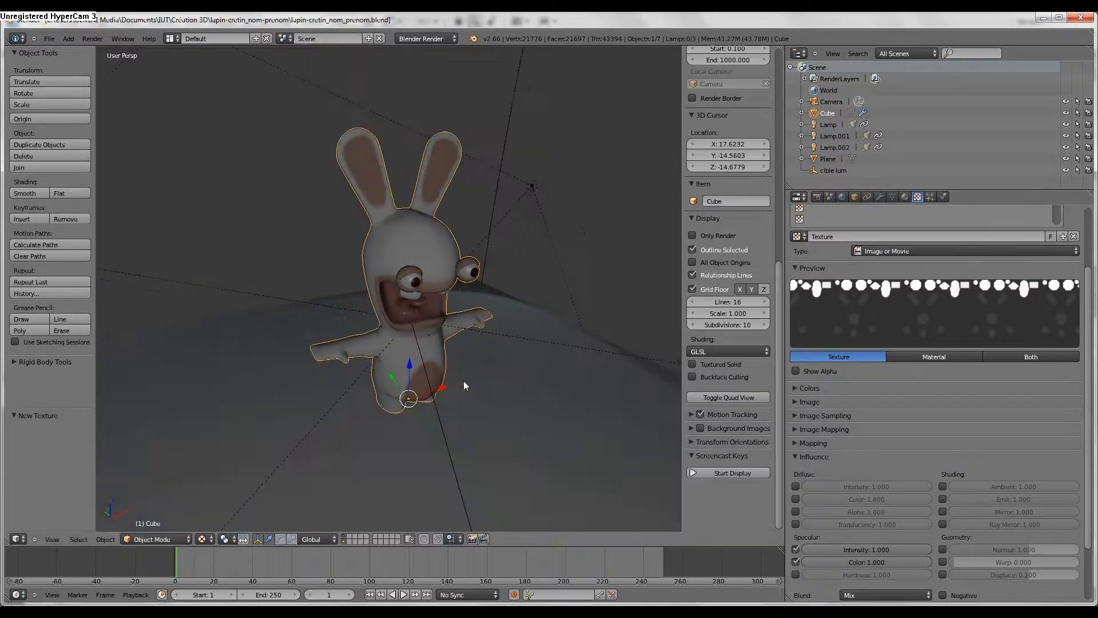
pyautogui.moveTo(496, 405); pyautogui.dragTo(407, 335, button='middle')
pyautogui.scroll(3, 467, 383)
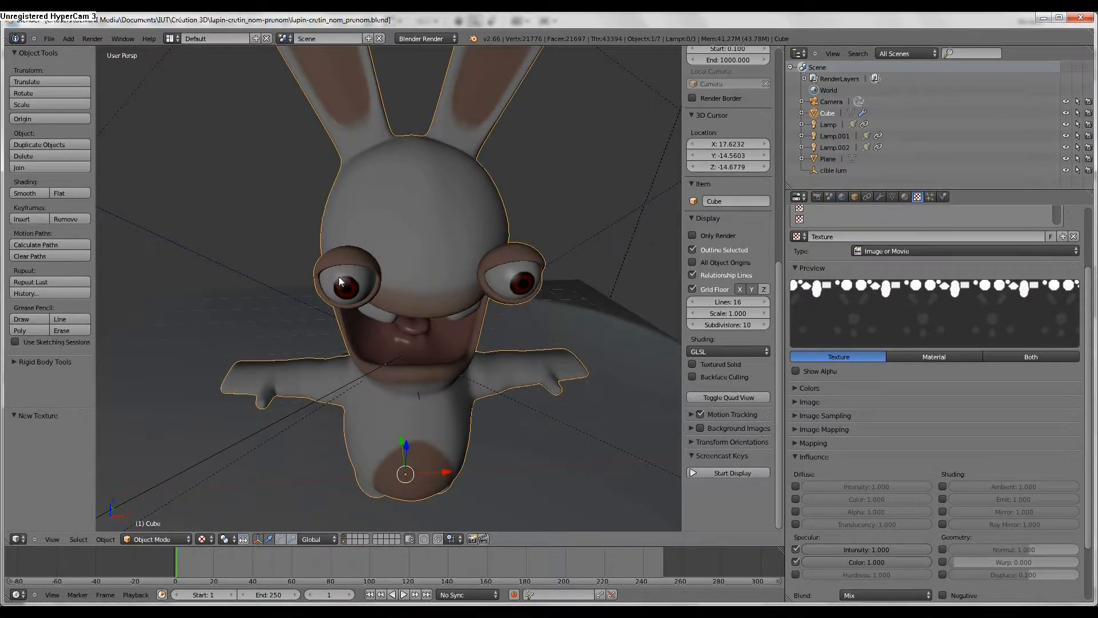
pyautogui.moveTo(348, 291); pyautogui.dragTo(387, 293, button='middle')
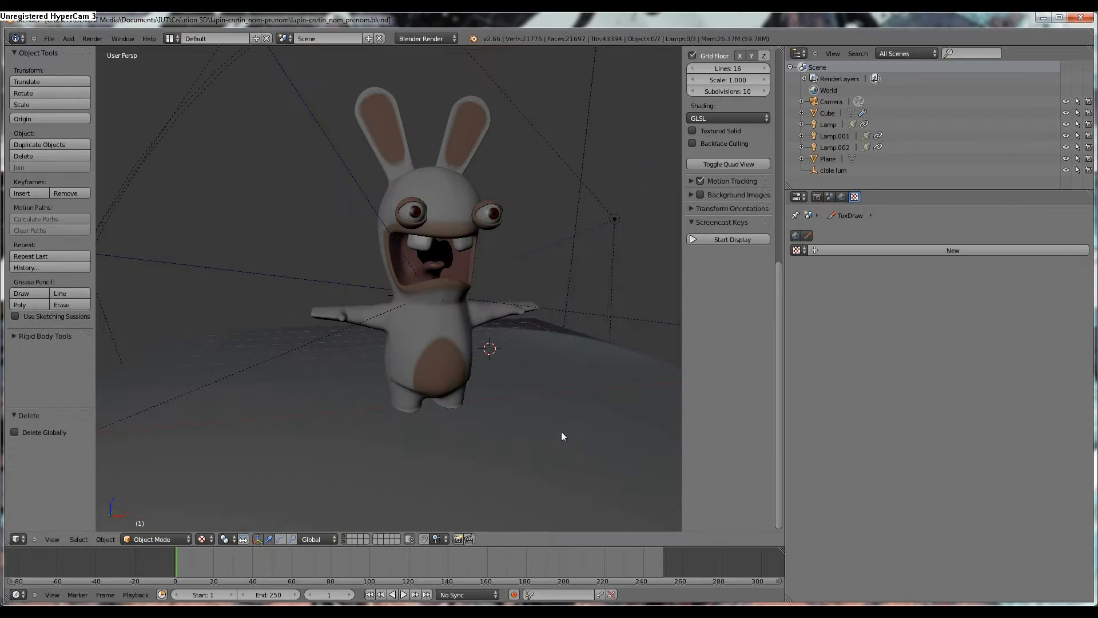
pyautogui.moveTo(537, 360); pyautogui.dragTo(545, 376, button='middle')
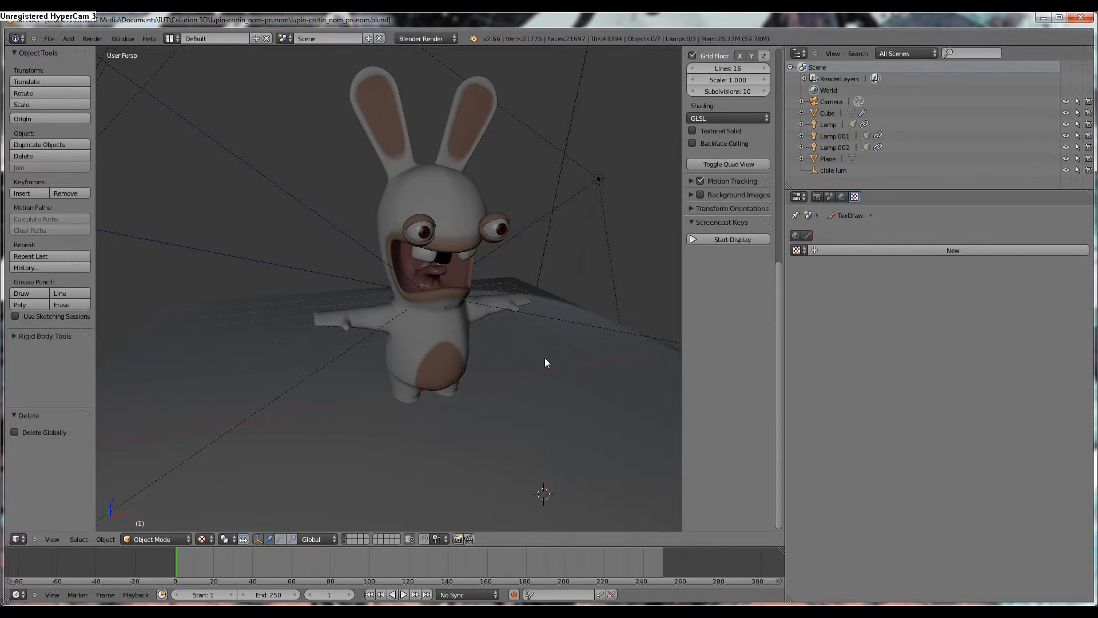
pyautogui.moveTo(511, 353); pyautogui.dragTo(486, 347, button='middle')
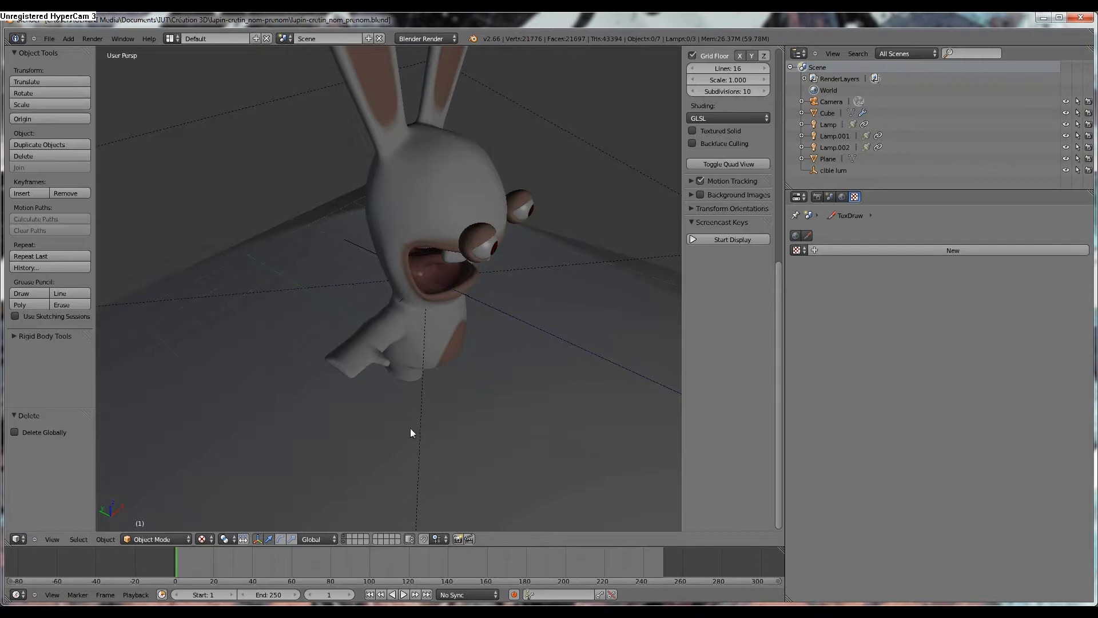
pyautogui.moveTo(397, 514); pyautogui.dragTo(505, 382, button='middle')
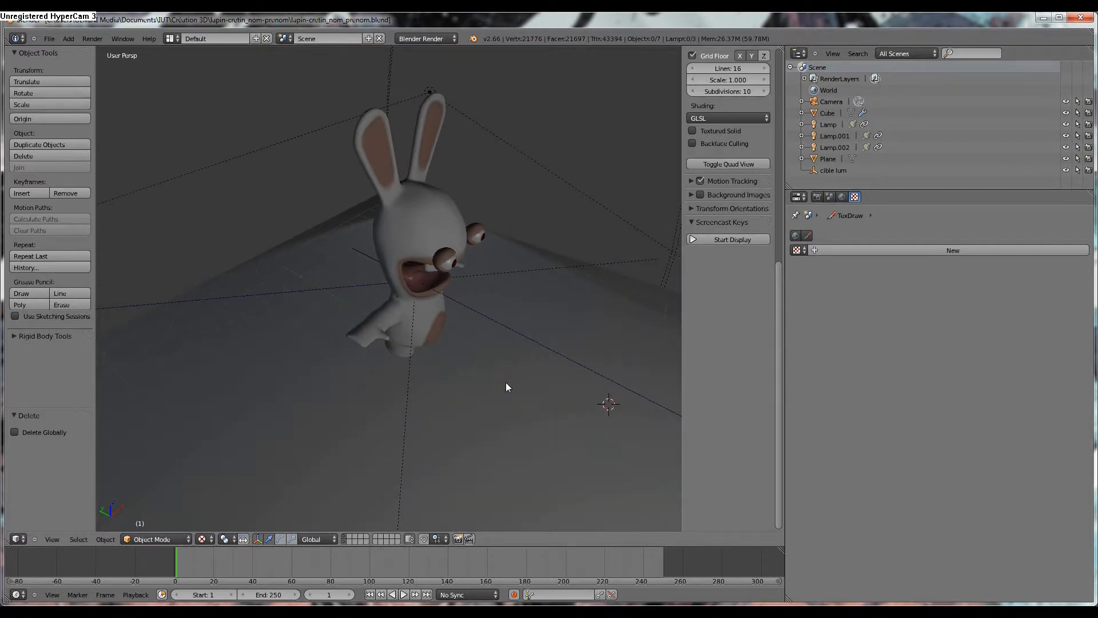
# - Add a point lamp and move it close to the rabbit, finishing with a shift of 2.426 along X
pyautogui.hotkey('shift', 'a')
pyautogui.moveTo(505, 382)
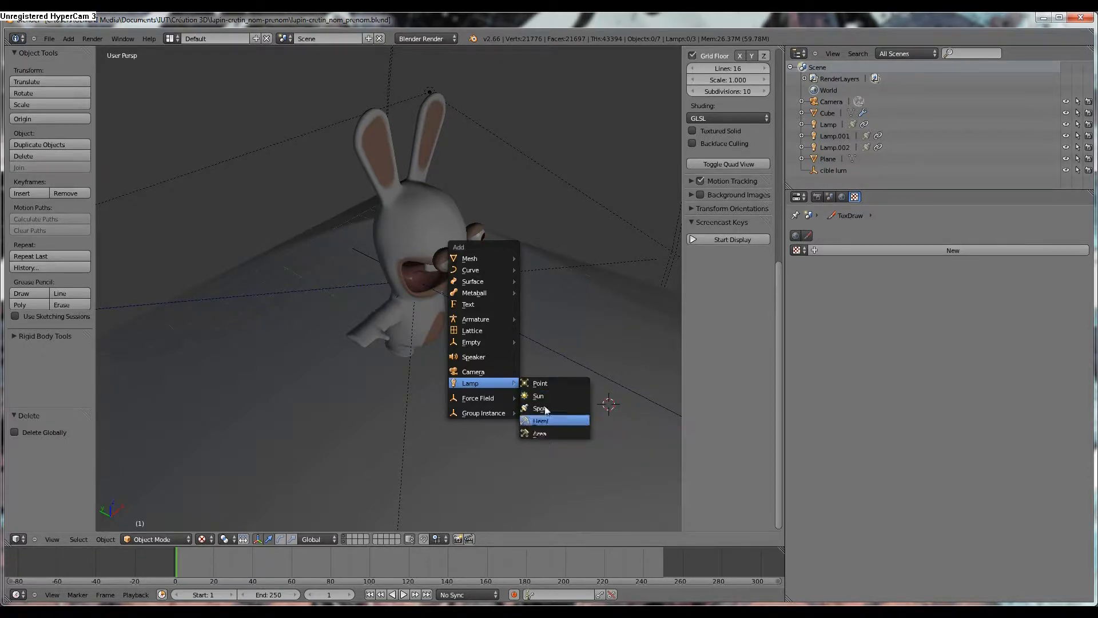
pyautogui.click(547, 385)
pyautogui.moveTo(598, 401); pyautogui.dragTo(559, 243, button='middle')
pyautogui.scroll(6, 454, 385)
pyautogui.moveTo(569, 167); pyautogui.dragTo(484, 273)
pyautogui.moveTo(467, 322); pyautogui.dragTo(440, 332, button='middle')
pyautogui.scroll(5, 440, 333)
pyautogui.moveTo(476, 376); pyautogui.dragTo(451, 320, button='middle')
pyautogui.moveTo(480, 283); pyautogui.dragTo(210, 379)
pyautogui.moveTo(210, 379); pyautogui.dragTo(312, 409, button='middle')
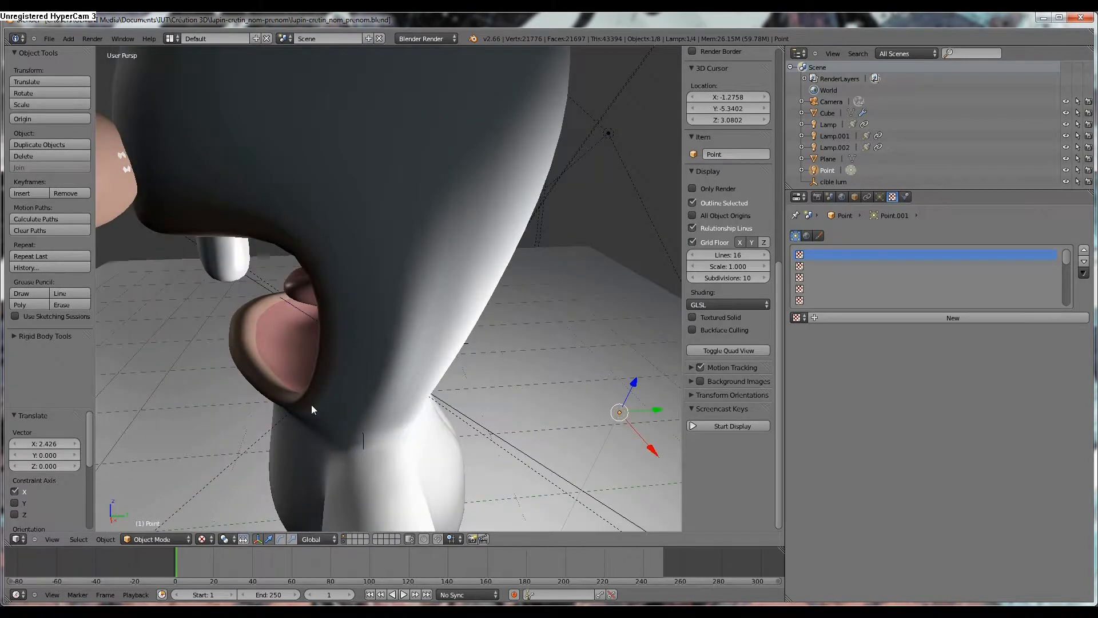
# - Reposition the point lamp in front of the rabbit, finishing with a shift of 0.564 along X, and inspect the lit belly
pyautogui.moveTo(381, 410)
pyautogui.mouseDown(button='middle')
pyautogui.moveTo(356, 318)
pyautogui.moveTo(394, 406)
pyautogui.mouseUp(button='middle')
pyautogui.moveTo(522, 407); pyautogui.dragTo(426, 355)
pyautogui.moveTo(393, 391); pyautogui.dragTo(444, 388, button='middle')
pyautogui.moveTo(432, 325); pyautogui.dragTo(210, 413)
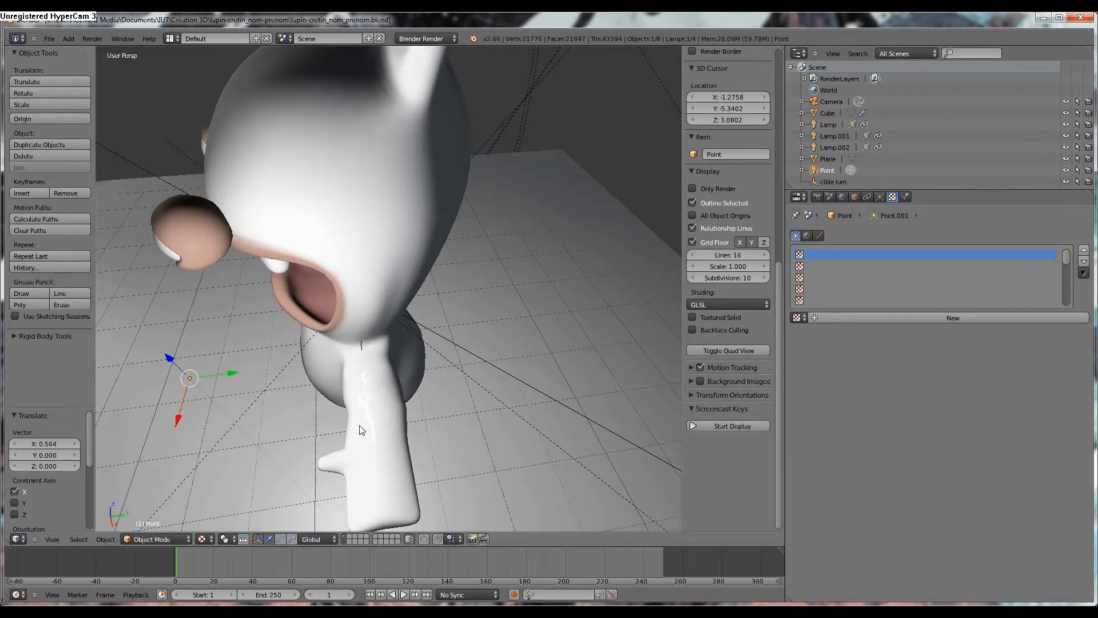
pyautogui.scroll(3, 359, 424)
pyautogui.moveTo(366, 429); pyautogui.dragTo(486, 399, button='middle')
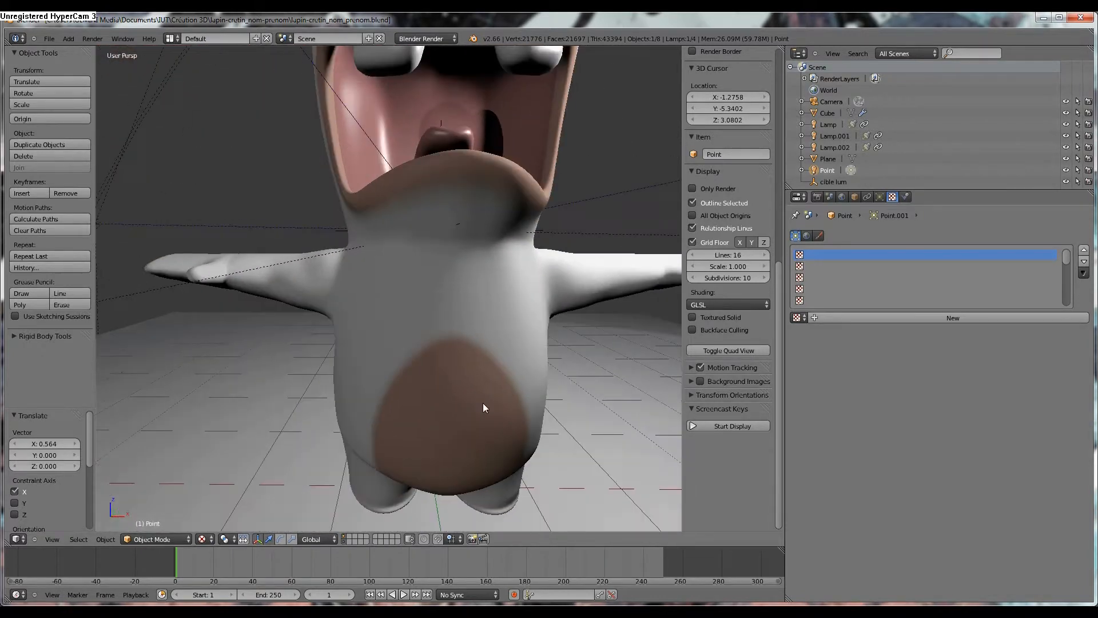
# - Switch to Photoshop and duplicate the Forme 1, Forme 2 and Forme 3 tattoo layers from the specular group into the diffusion group
pyautogui.hotkey('alt', 'Tab')
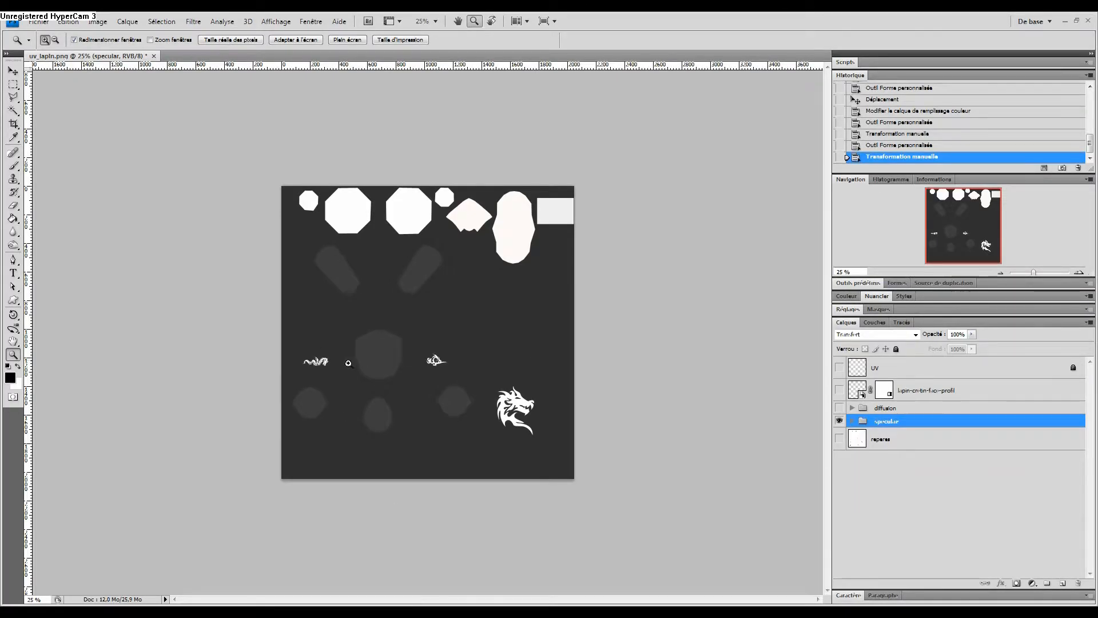
pyautogui.click(515, 411)
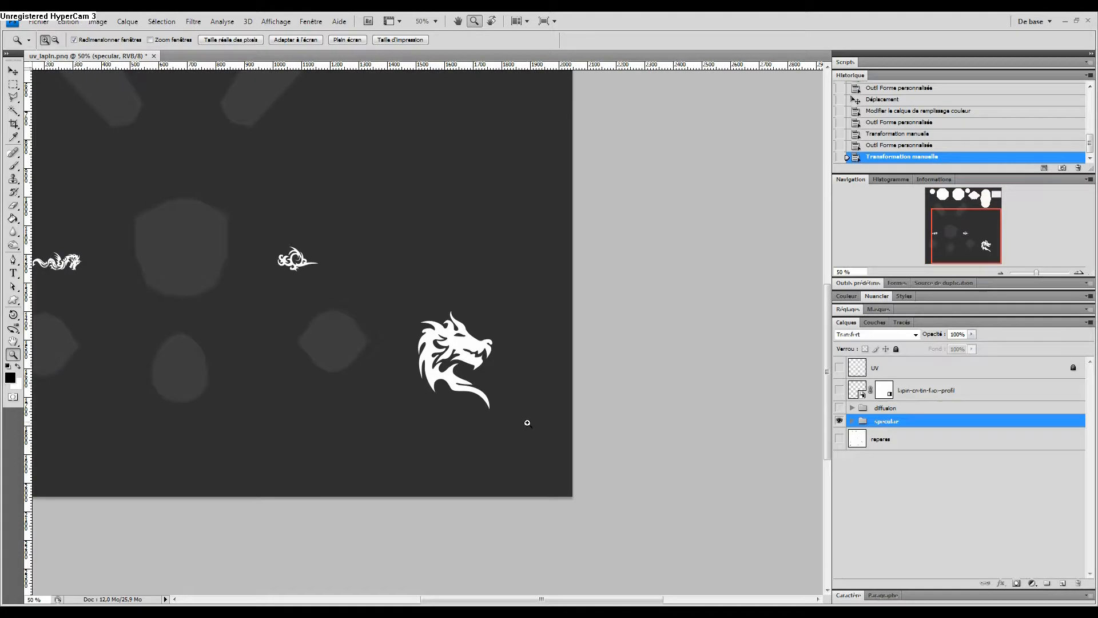
pyautogui.moveTo(394, 350); pyautogui.dragTo(463, 380)
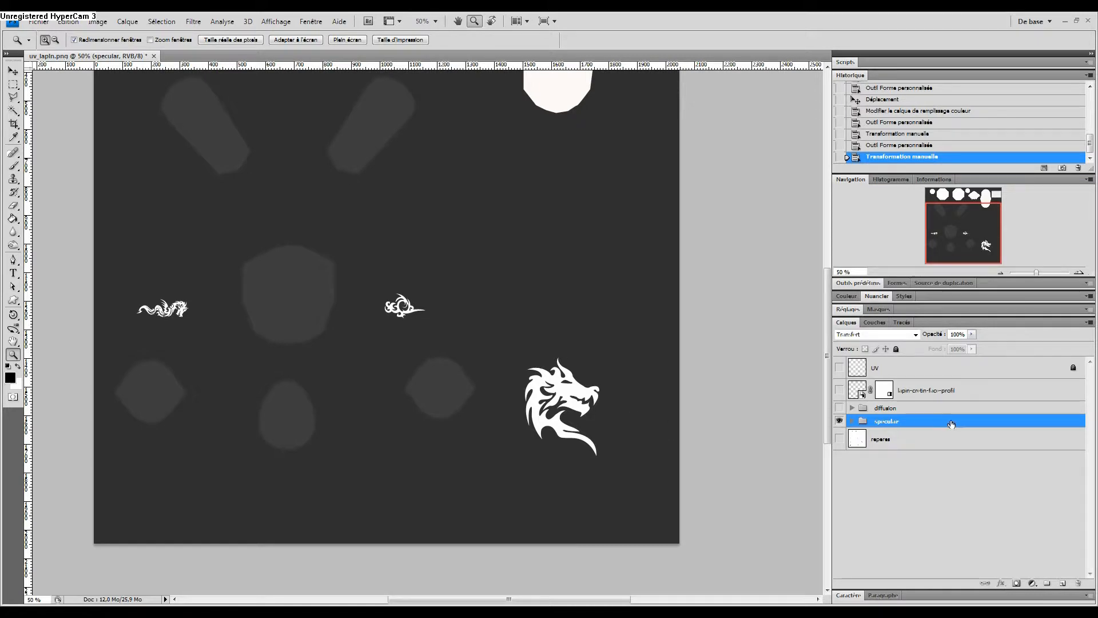
pyautogui.click(852, 422)
pyautogui.scroll(-2, 889, 469)
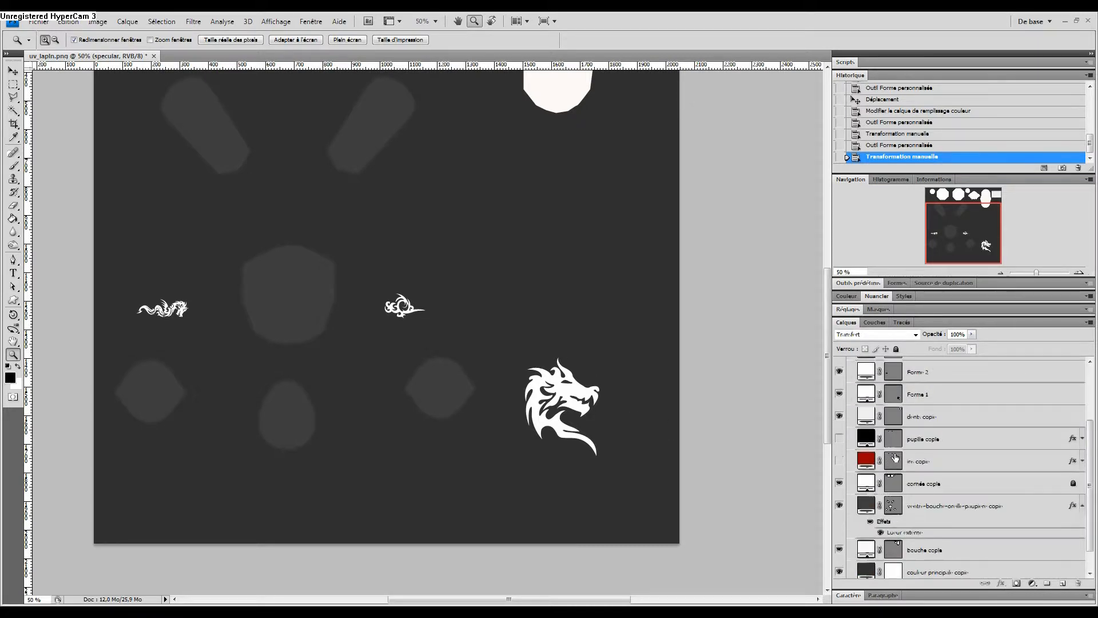
pyautogui.click(925, 414)
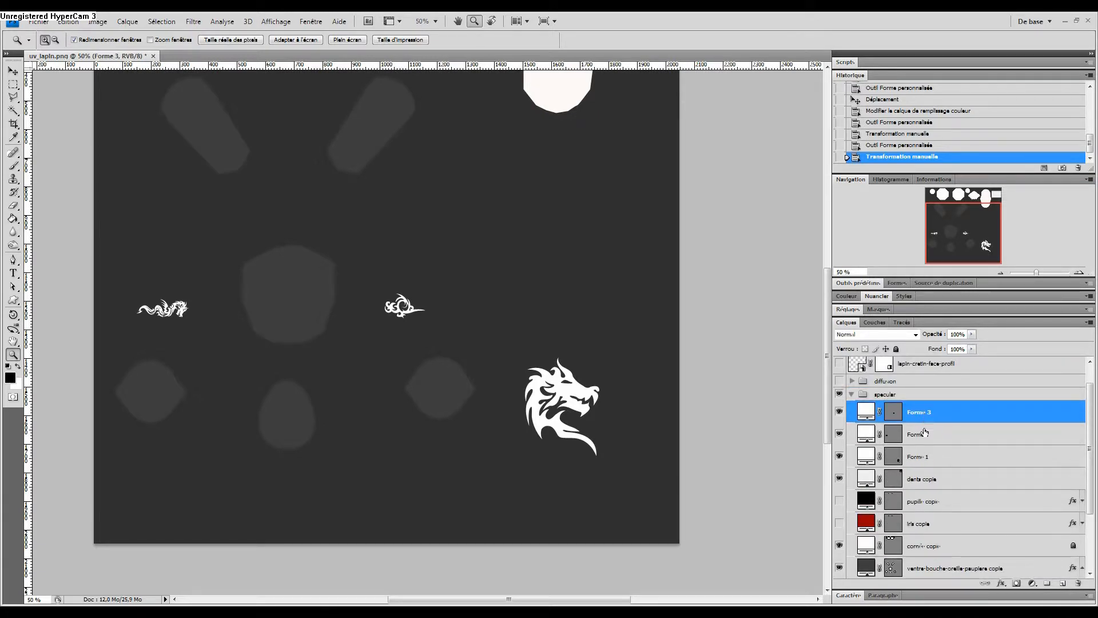
pyautogui.scroll(1, 921, 458)
pyautogui.keyDown('shift'); pyautogui.click(921, 483); pyautogui.keyUp('shift')
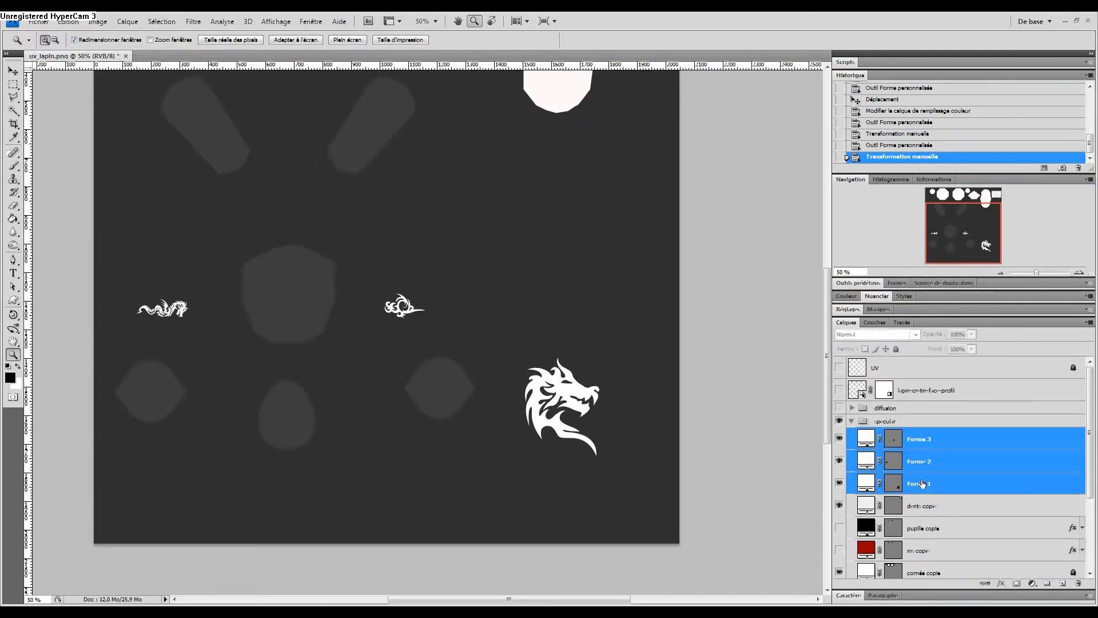
pyautogui.moveTo(926, 490); pyautogui.dragTo(879, 408)
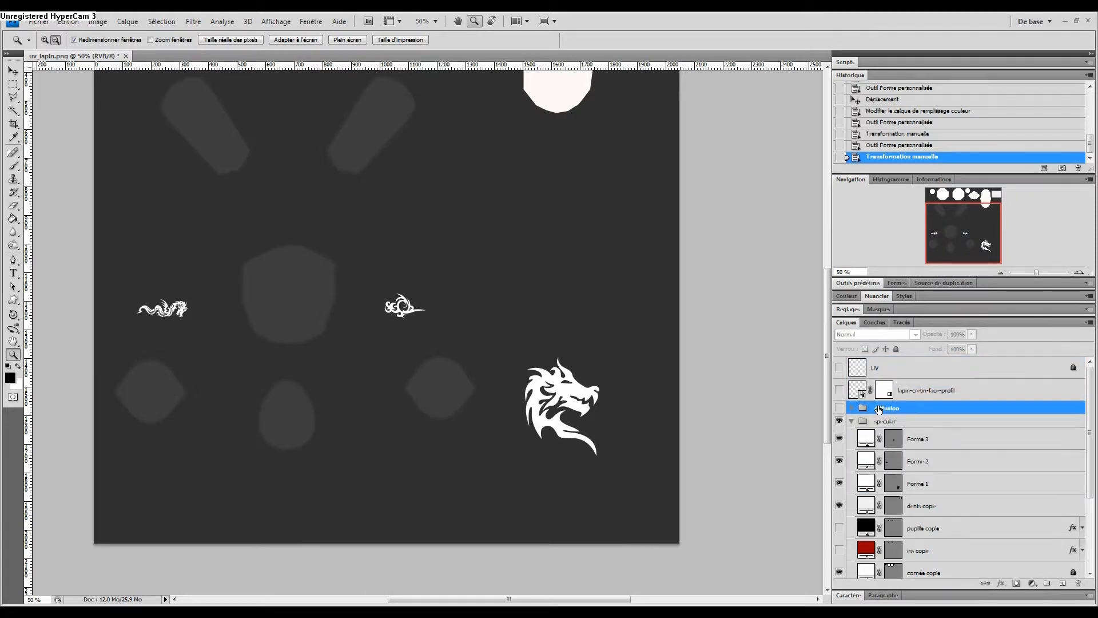
# - Show the diffusion group and move the three copied Forme layers to its top, above dents
pyautogui.click(851, 421)
pyautogui.click(839, 407)
pyautogui.click(851, 407)
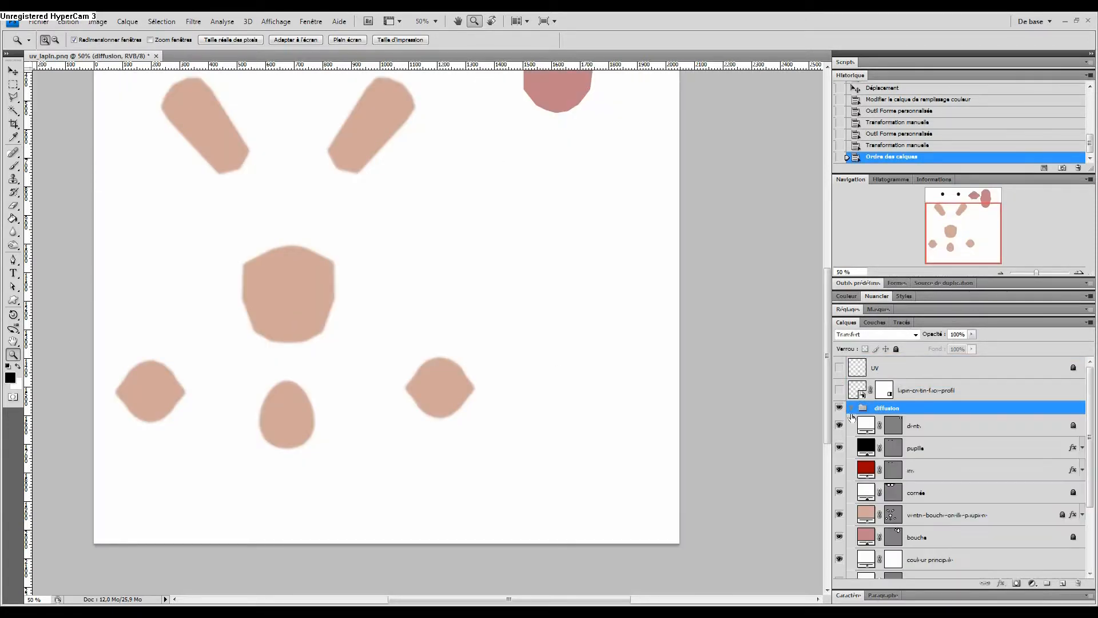
pyautogui.scroll(-2, 865, 438)
pyautogui.click(943, 488)
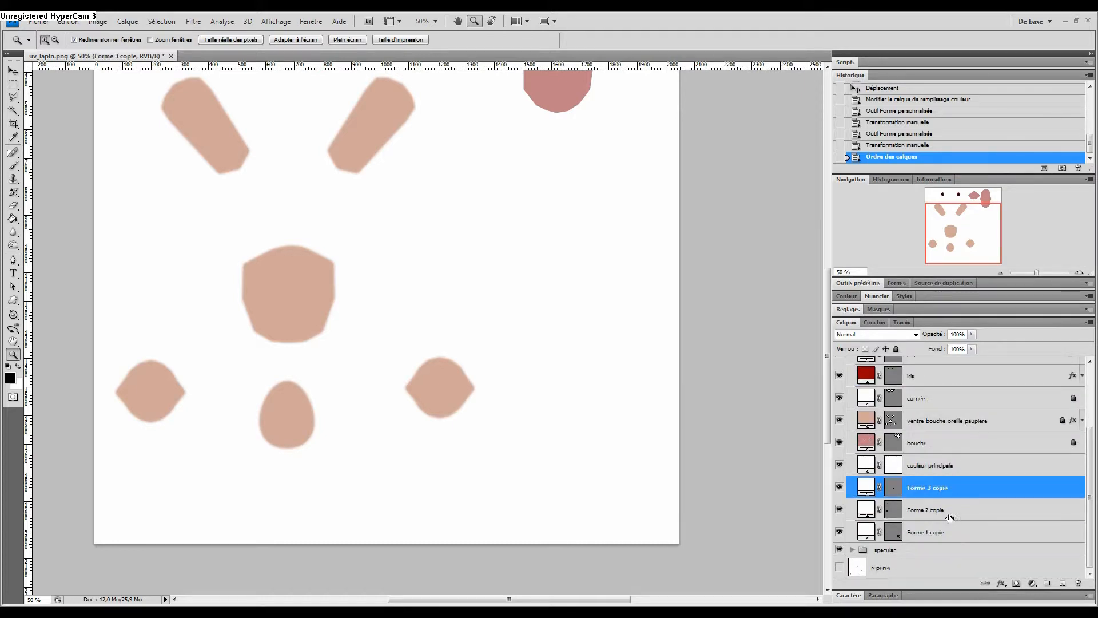
pyautogui.keyDown('shift'); pyautogui.click(954, 527); pyautogui.keyUp('shift')
pyautogui.moveTo(962, 489); pyautogui.dragTo(952, 338)
pyautogui.moveTo(952, 390); pyautogui.dragTo(952, 417)
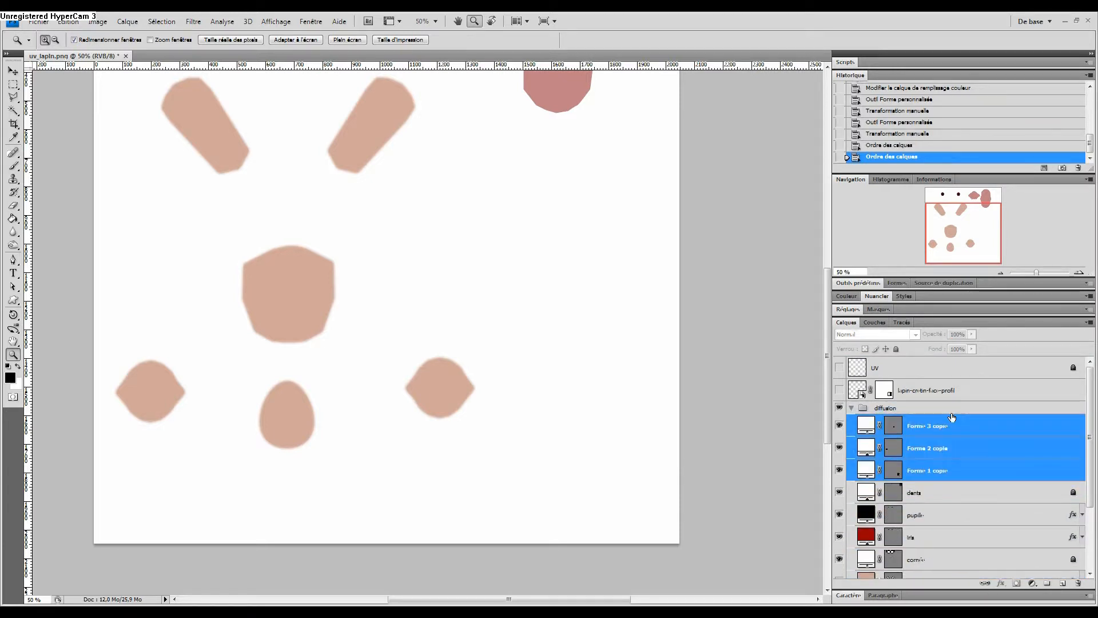
# - Set the fill colour of Forme 3 copie, Forme 2 copie and Forme 1 copie to black 000000
pyautogui.doubleClick(878, 432)
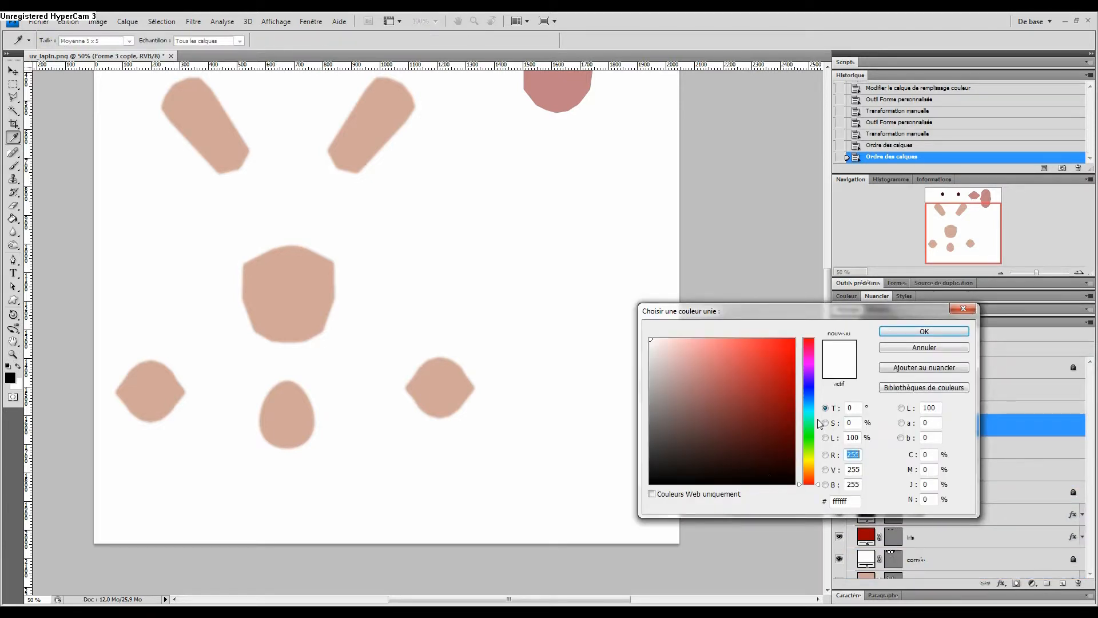
pyautogui.click(929, 335)
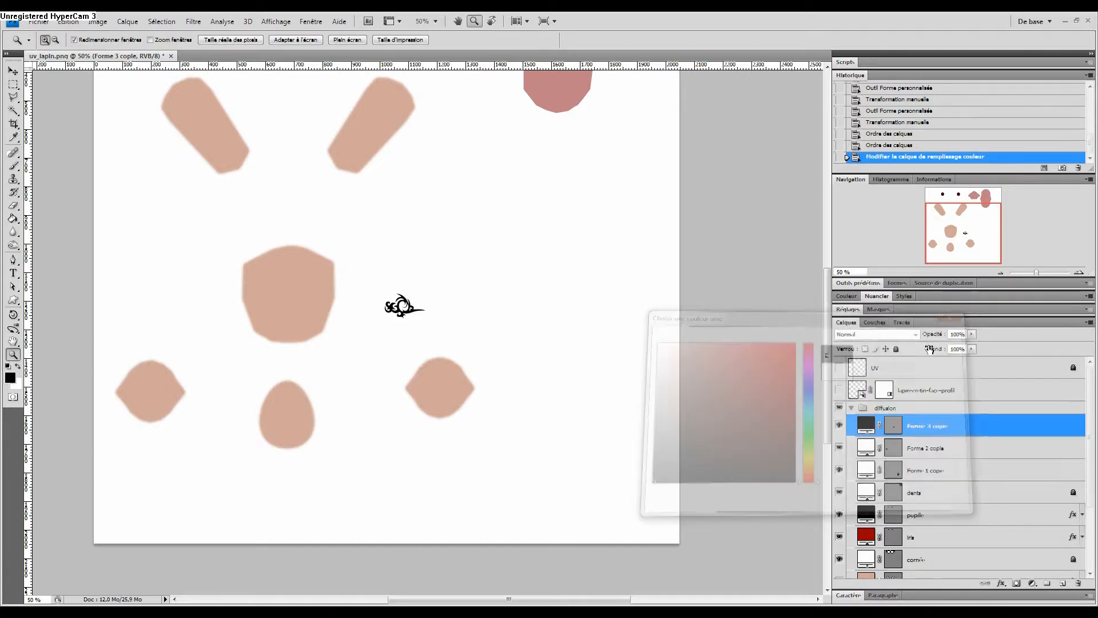
pyautogui.doubleClick(866, 447)
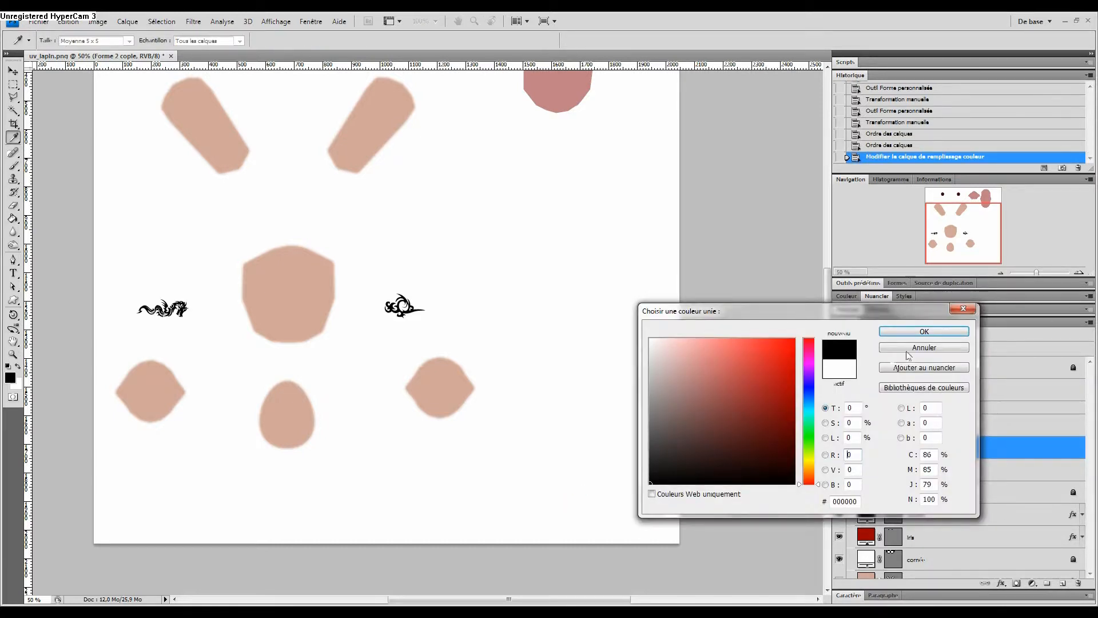
pyautogui.click(907, 336)
pyautogui.doubleClick(865, 471)
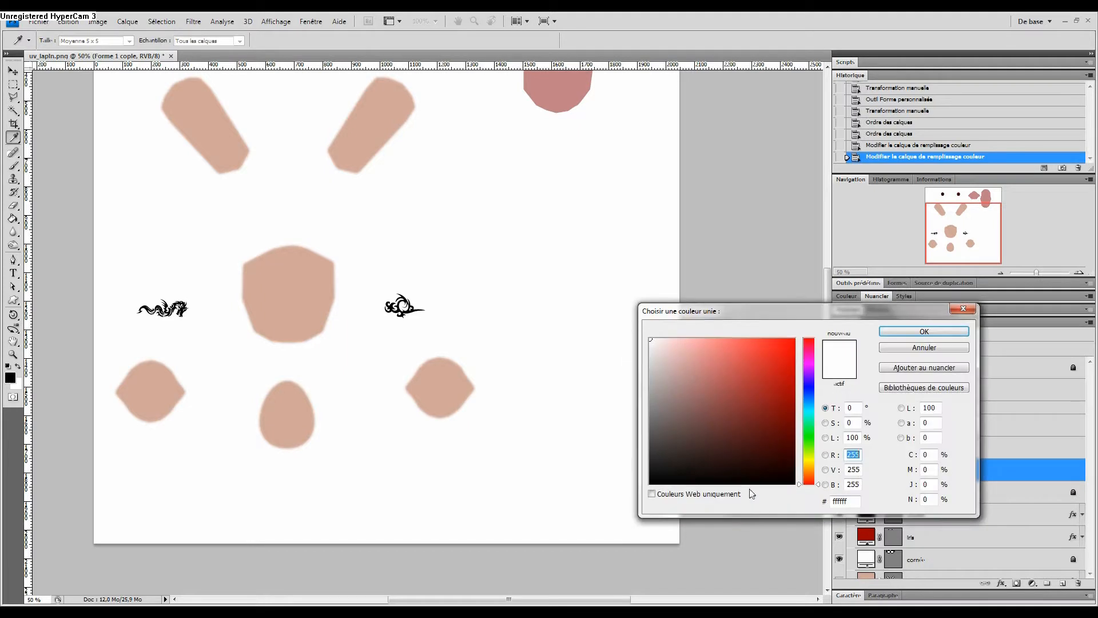
pyautogui.click(924, 332)
pyautogui.press('z')
pyautogui.click(39, 22)
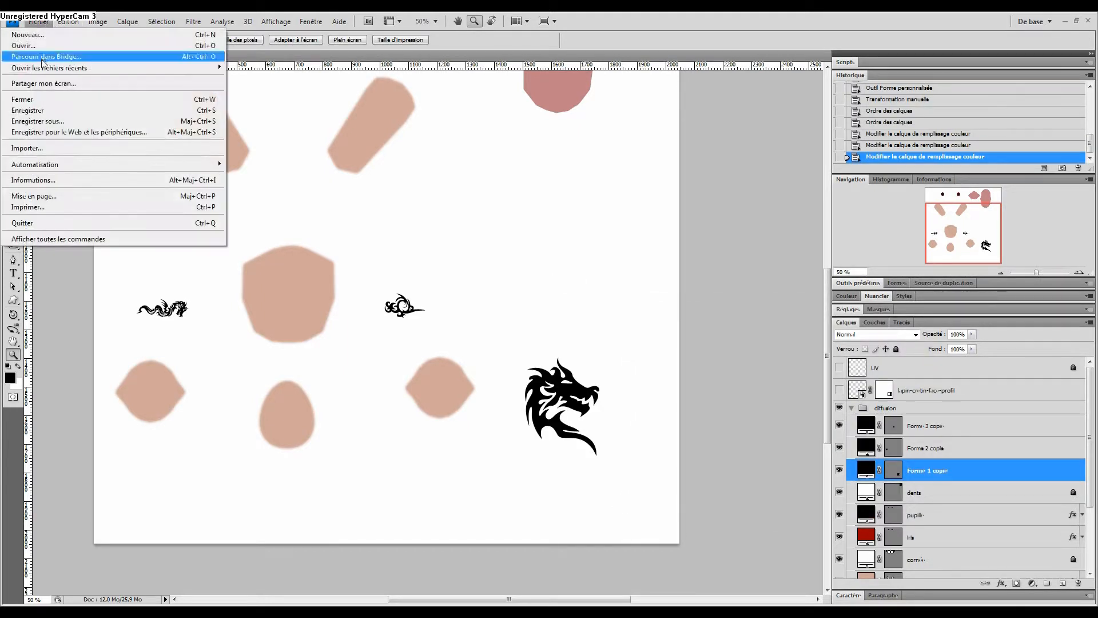
pyautogui.click(41, 135)
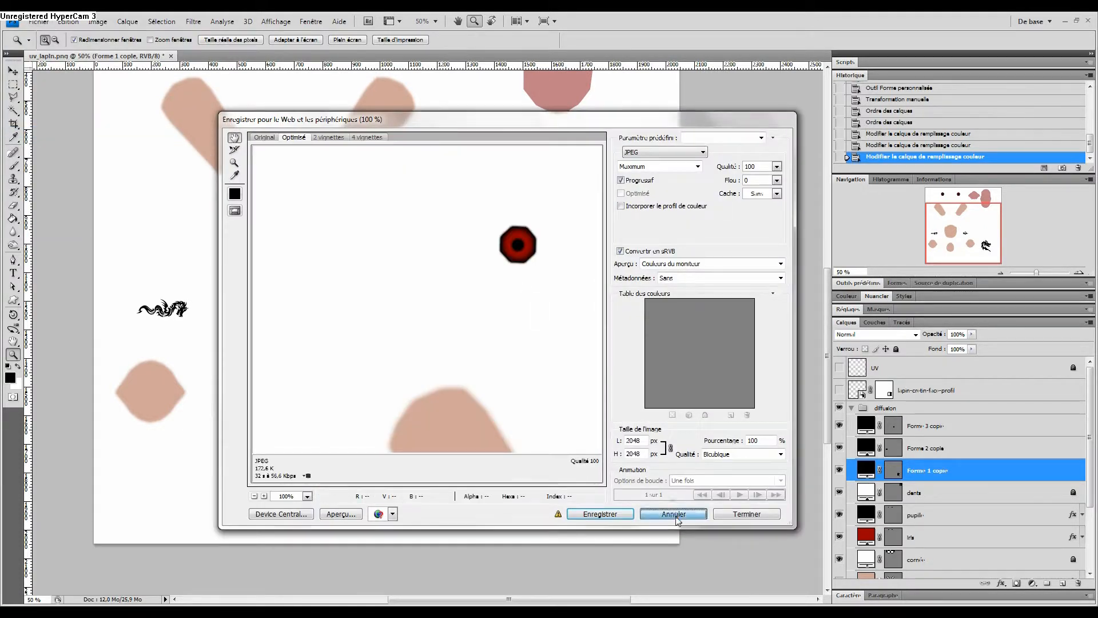
pyautogui.click(673, 514)
# - Save the document as a JPEG copy over lapin_diffusion.jpg in the tex folder, with maximum quality 12
pyautogui.click(39, 22)
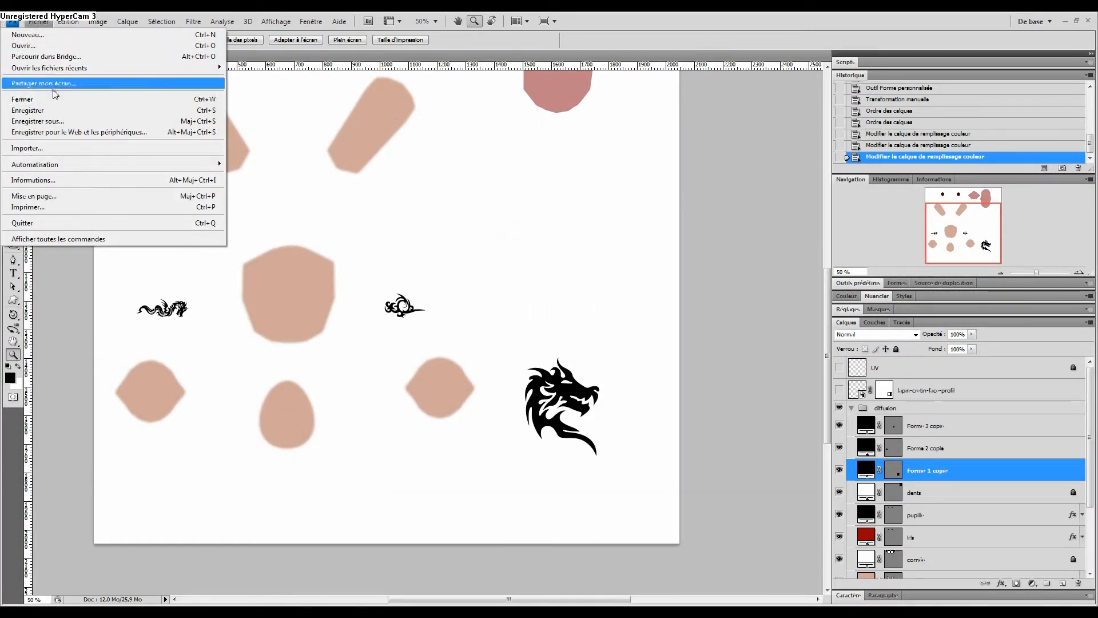
pyautogui.click(62, 124)
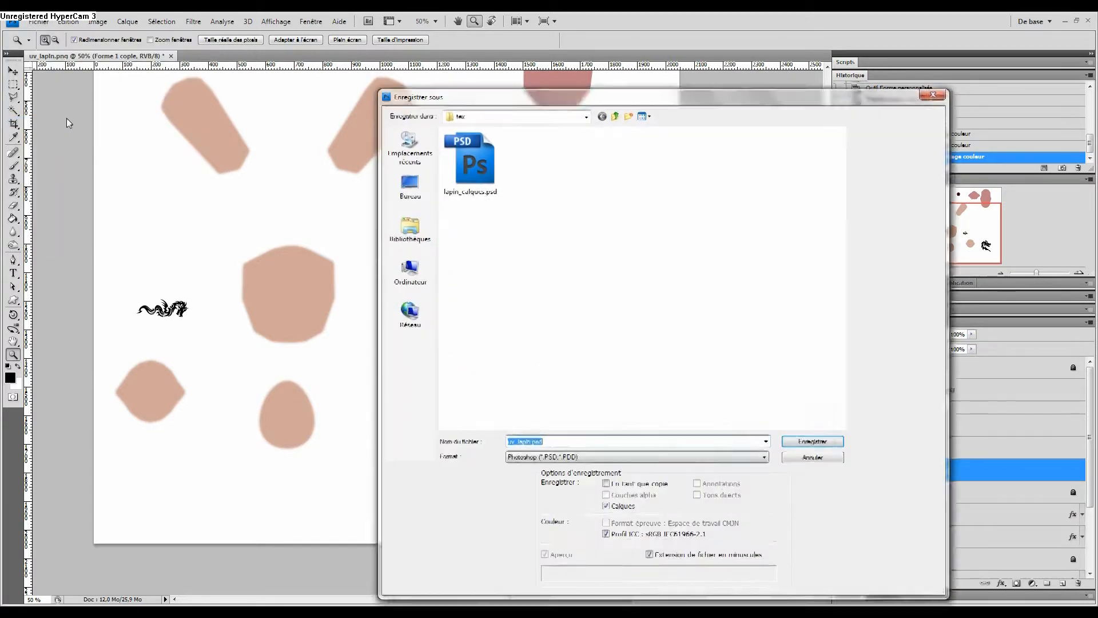
pyautogui.click(584, 456)
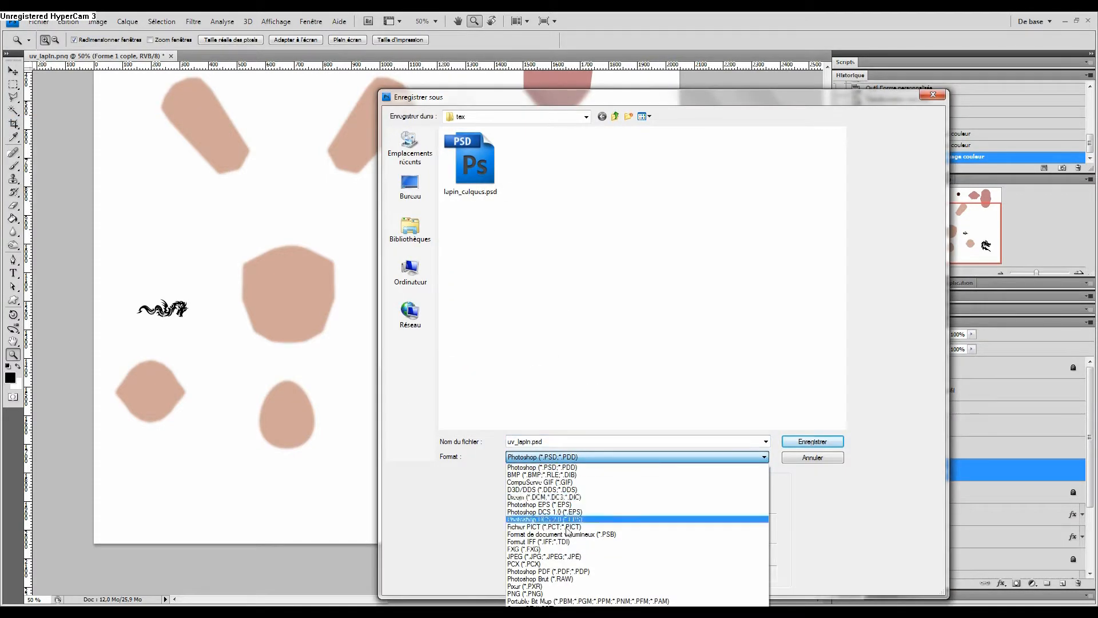
pyautogui.click(572, 554)
pyautogui.doubleClick(511, 168)
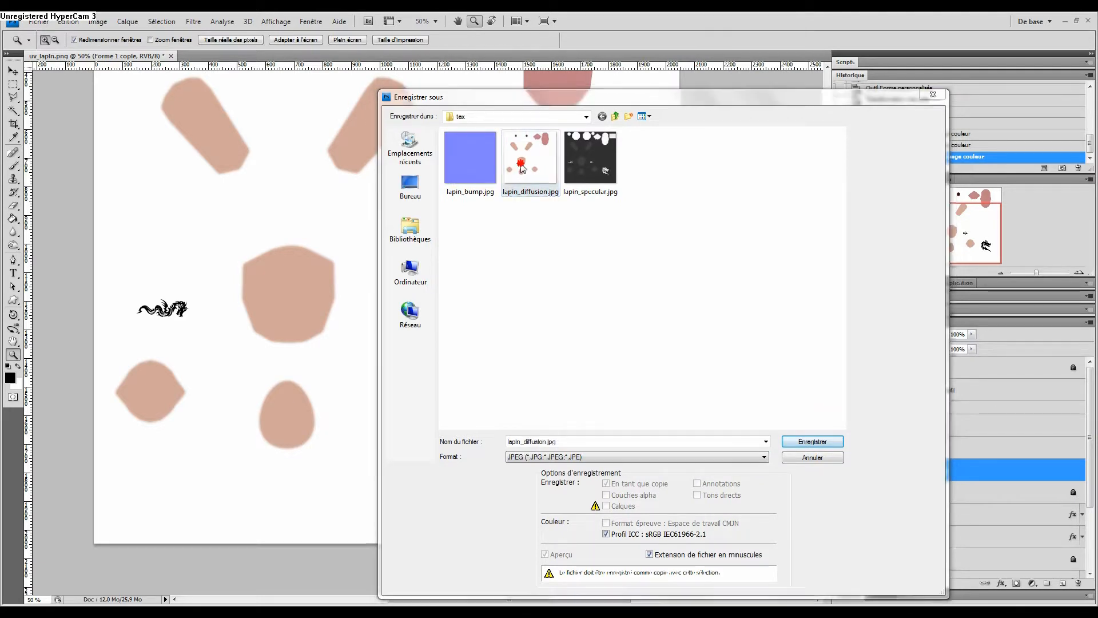
pyautogui.click(525, 238)
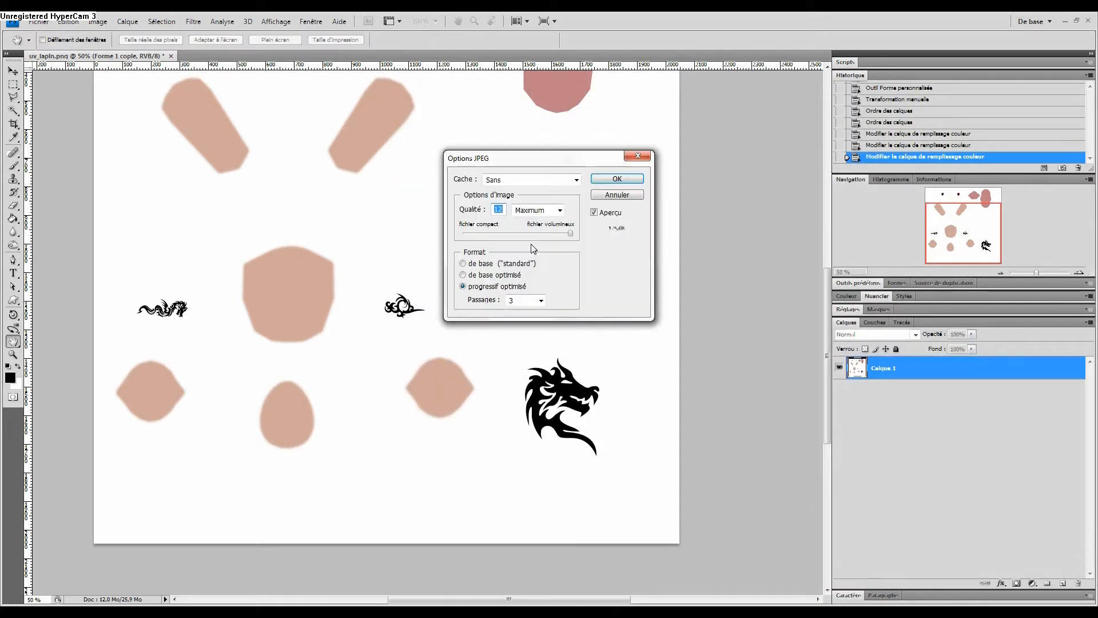
pyautogui.click(603, 182)
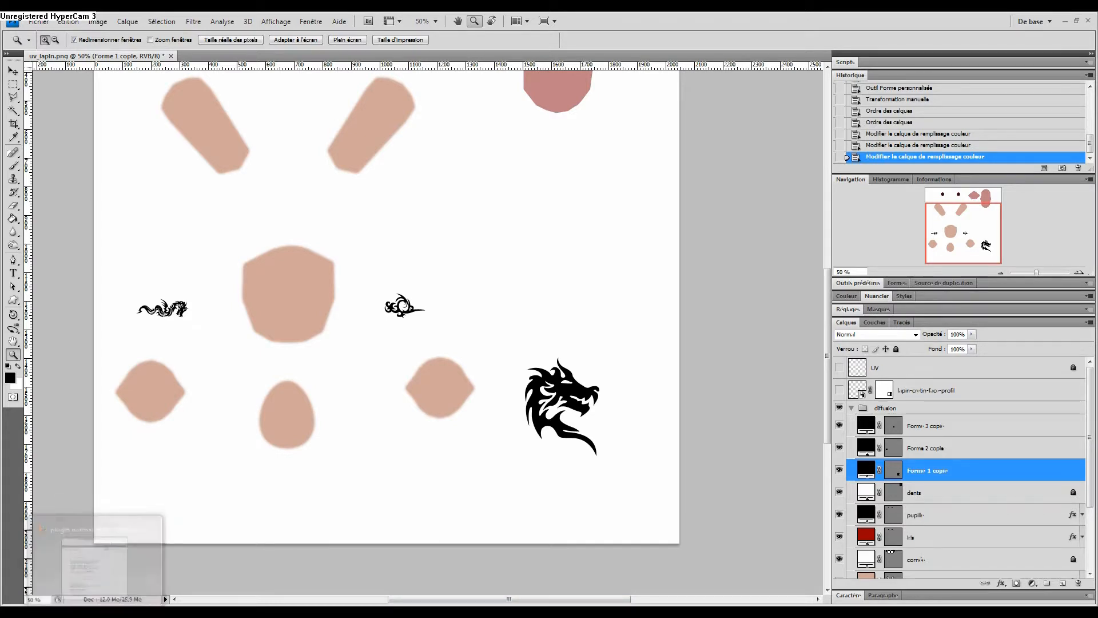
# - Switch to Blender, select the rabbit and reload its lapin_diffusion.jpg texture image
pyautogui.click(365, 610)
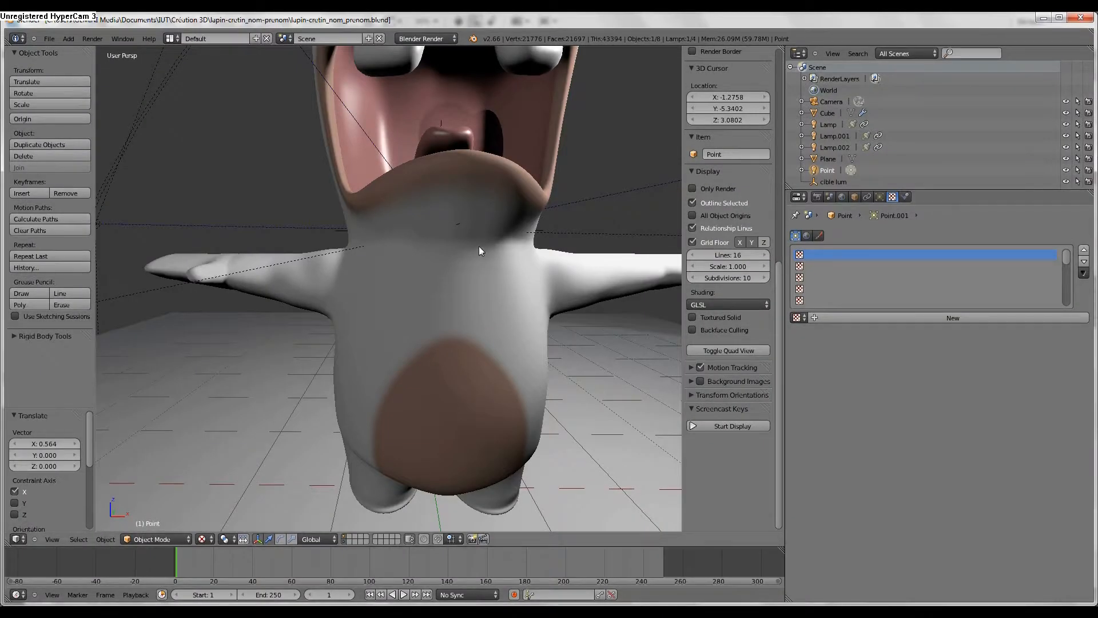
pyautogui.rightClick(455, 292)
pyautogui.click(1072, 529)
pyautogui.moveTo(423, 401); pyautogui.dragTo(355, 402, button='middle')
pyautogui.press('g')
pyautogui.moveTo(342, 418); pyautogui.dragTo(316, 440)
pyautogui.hotkey('ctrl', 'z')
pyautogui.moveTo(374, 429); pyautogui.dragTo(444, 409, button='middle')
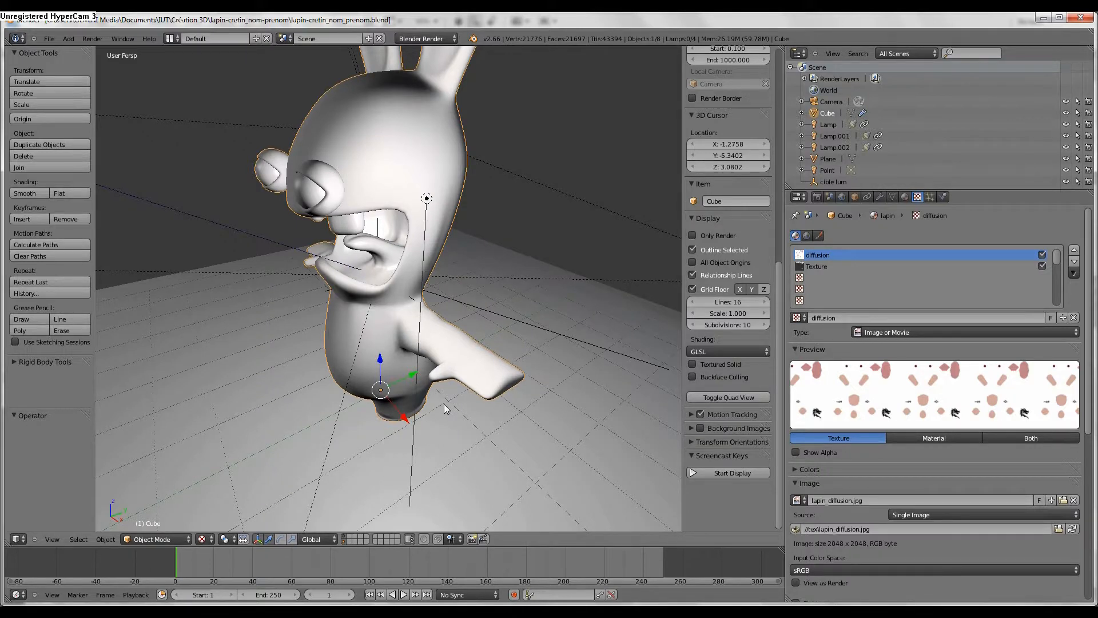
pyautogui.rightClick(444, 404)
pyautogui.moveTo(444, 404); pyautogui.dragTo(393, 408, button='middle')
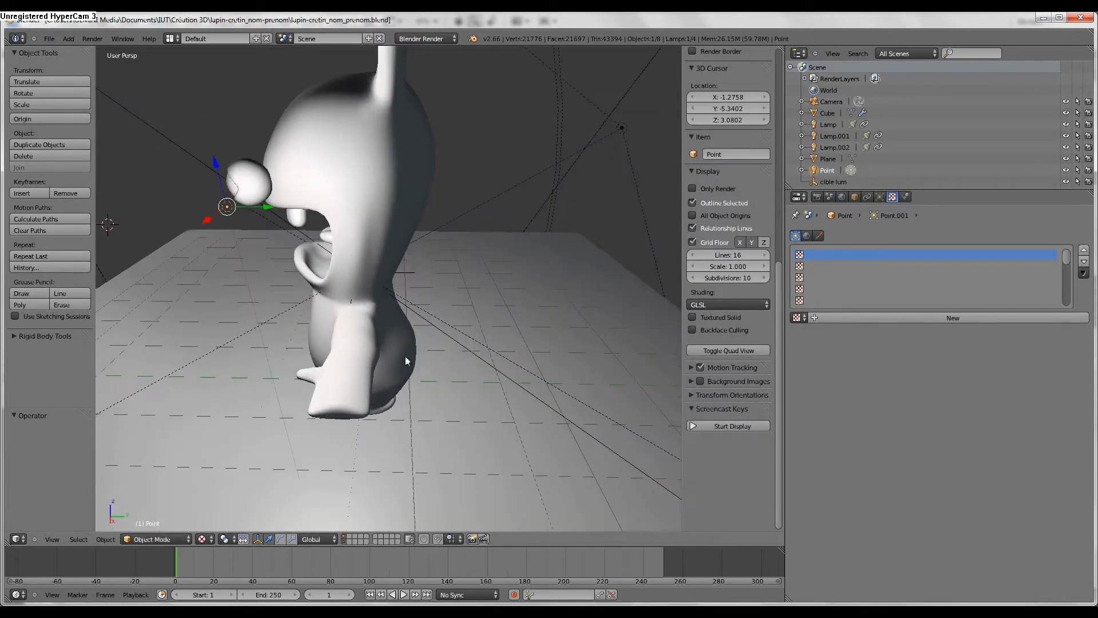
# - Reselect the rabbit, reload the diffusion texture image again and check the tattoos on the arms
pyautogui.rightClick(378, 330)
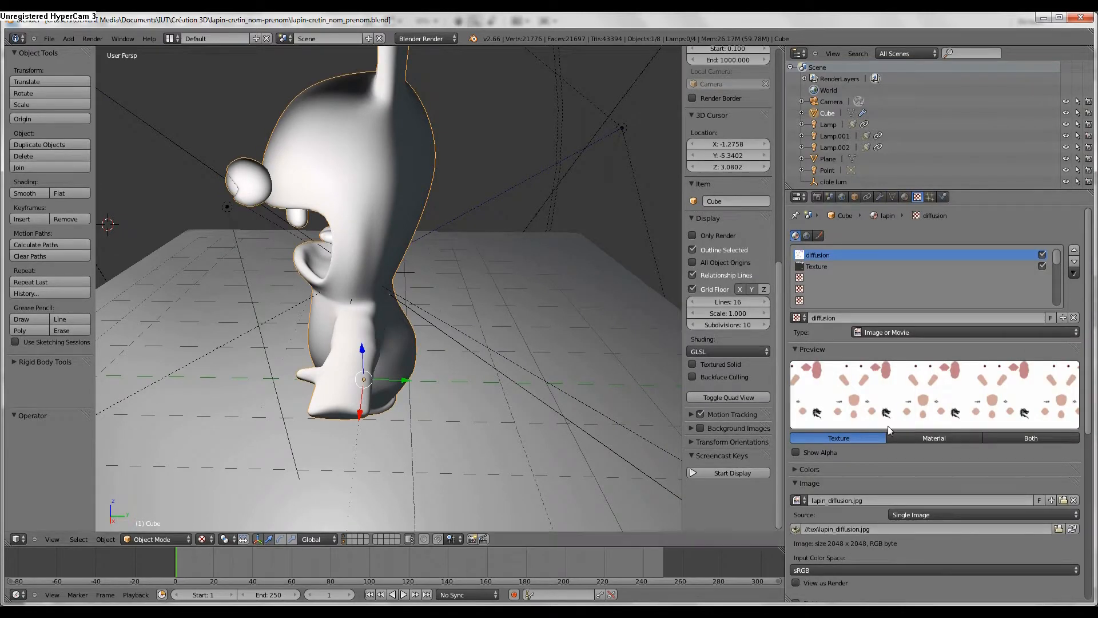
pyautogui.click(1073, 530)
pyautogui.moveTo(343, 417); pyautogui.dragTo(417, 431, button='middle')
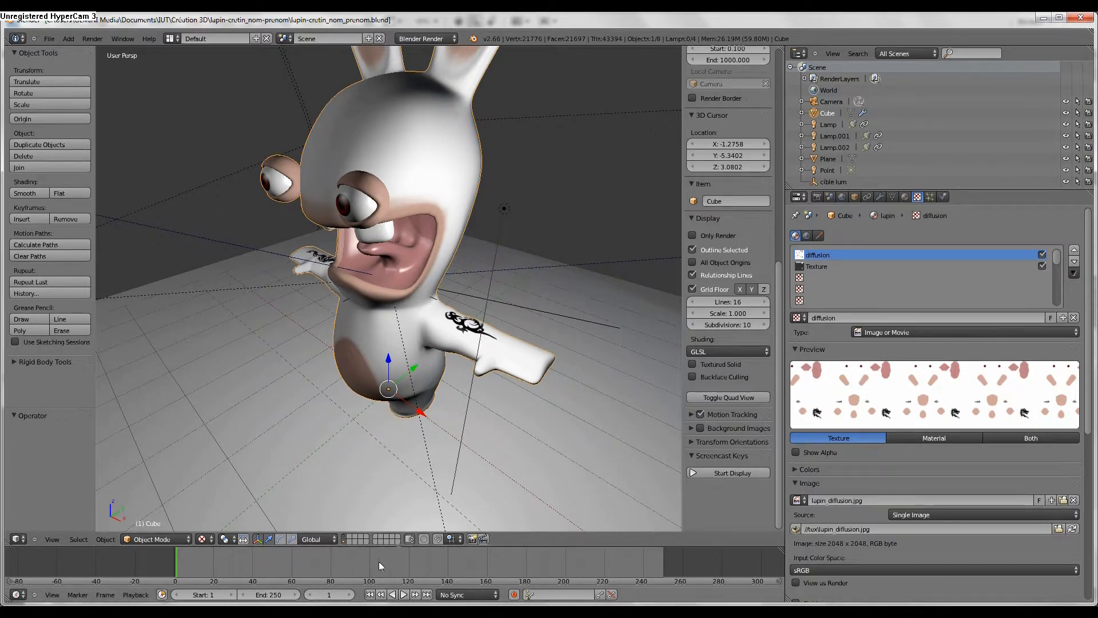
# - Reposition the point lamp around the rabbit, finishing with a shift of -1.570 along X, and inspect the lighting
pyautogui.moveTo(526, 375); pyautogui.dragTo(331, 365, button='middle')
pyautogui.rightClick(319, 304)
pyautogui.moveTo(318, 301); pyautogui.dragTo(547, 297)
pyautogui.moveTo(326, 255); pyautogui.dragTo(222, 280, button='middle')
pyautogui.moveTo(199, 260); pyautogui.dragTo(382, 330)
pyautogui.moveTo(382, 330); pyautogui.dragTo(551, 322, button='middle')
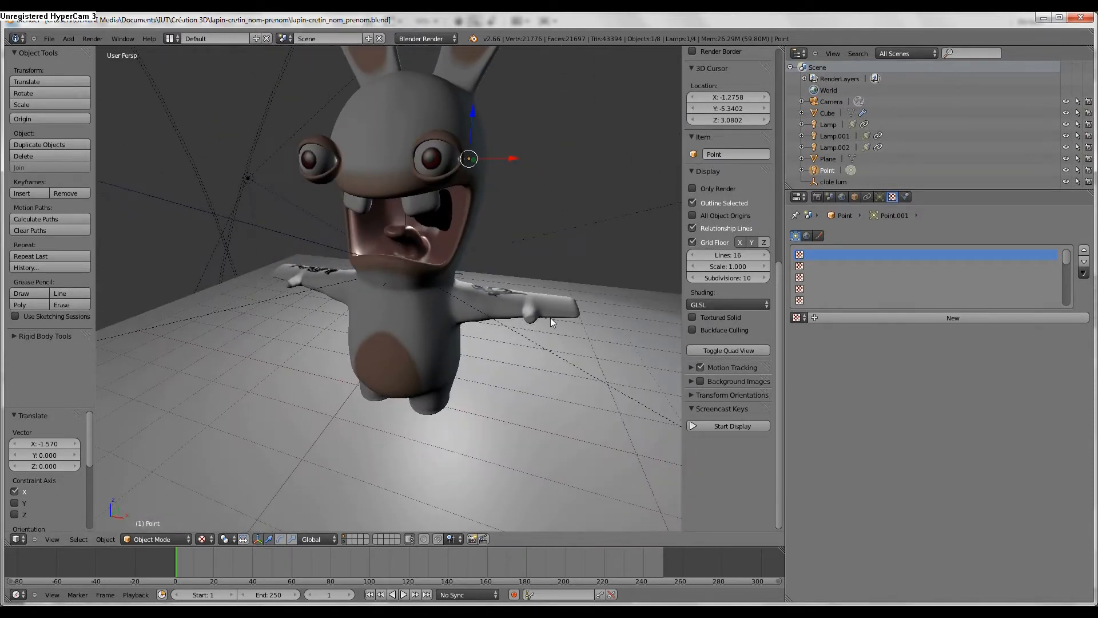
pyautogui.moveTo(480, 309); pyautogui.dragTo(408, 392, button='middle')
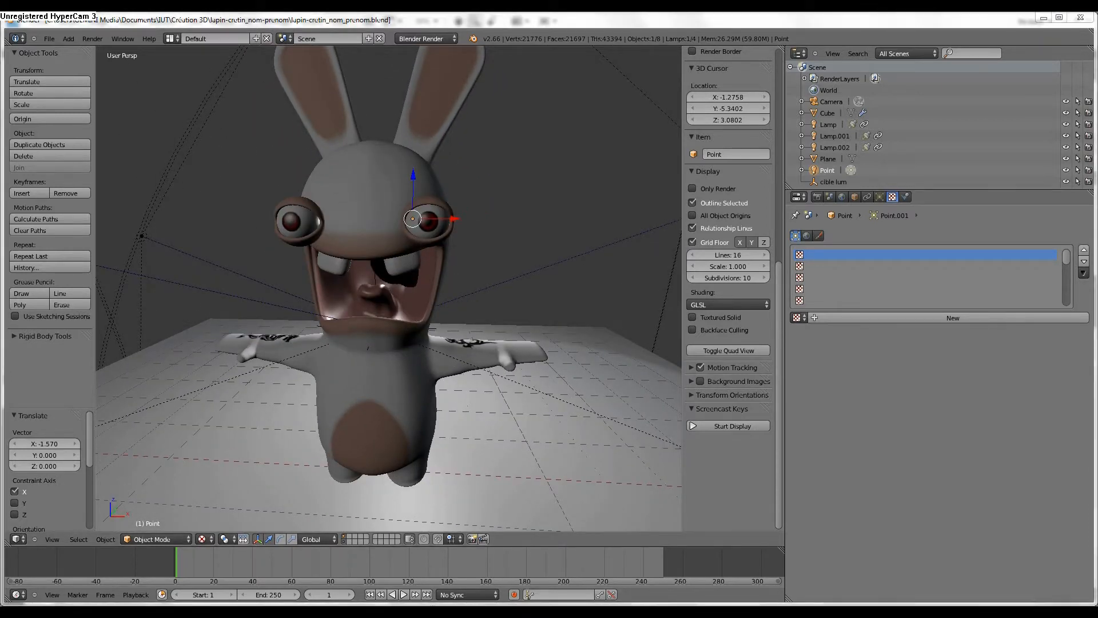
# - Switch to Photoshop, show and expand the relief group, and review its tattoo shapes and grey background layers
pyautogui.hotkey('alt', 'Tab')
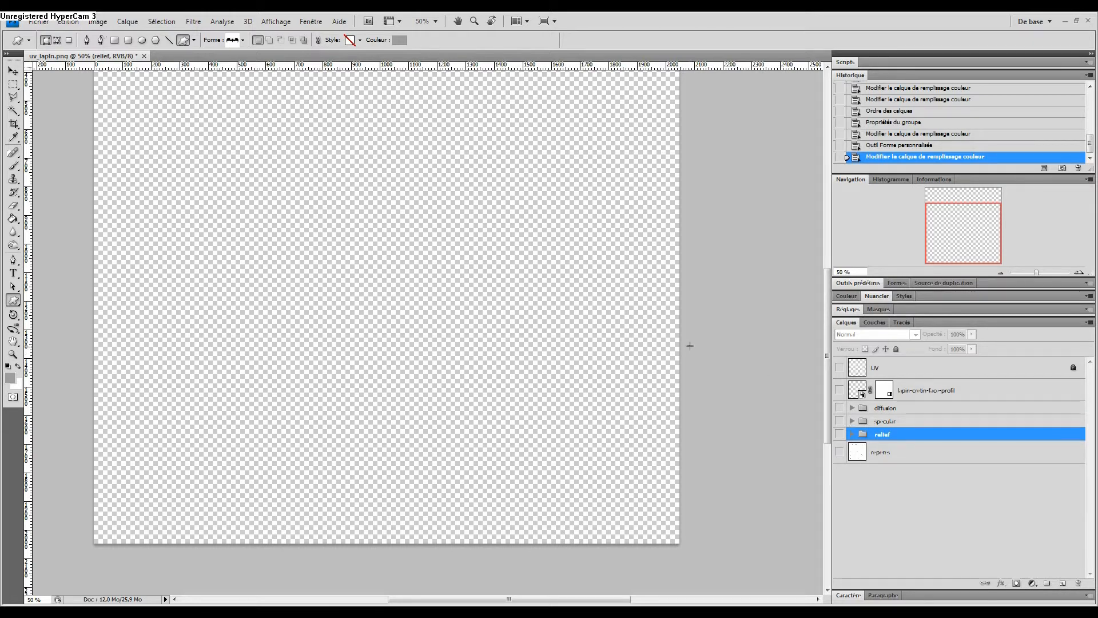
pyautogui.click(838, 407)
pyautogui.click(839, 408)
pyautogui.click(839, 434)
pyautogui.click(852, 434)
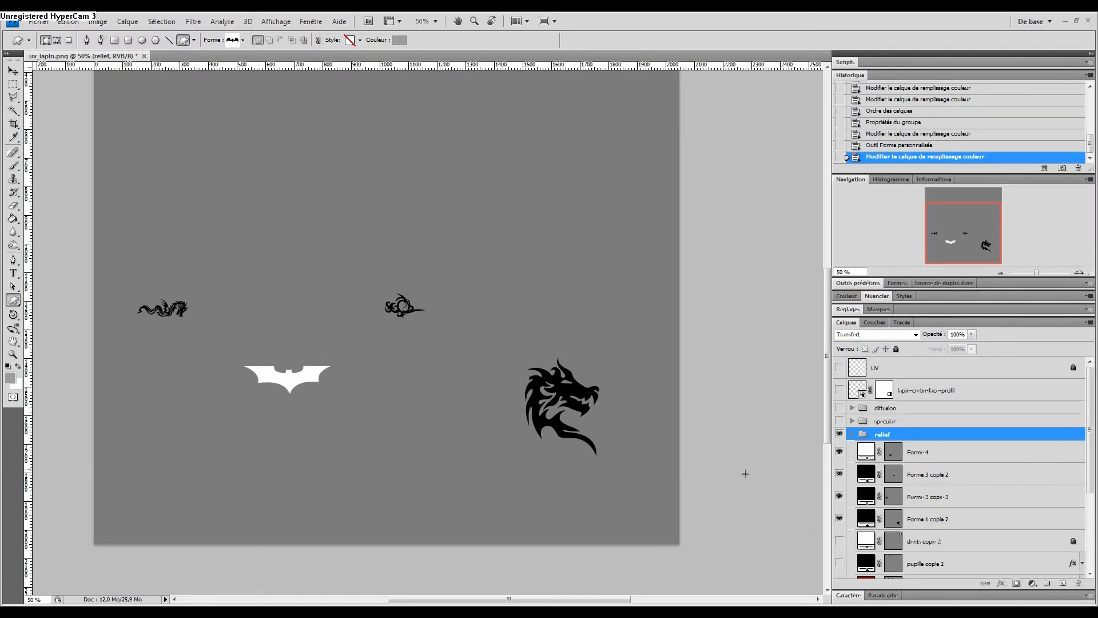
pyautogui.moveTo(1088, 484); pyautogui.dragTo(1094, 552)
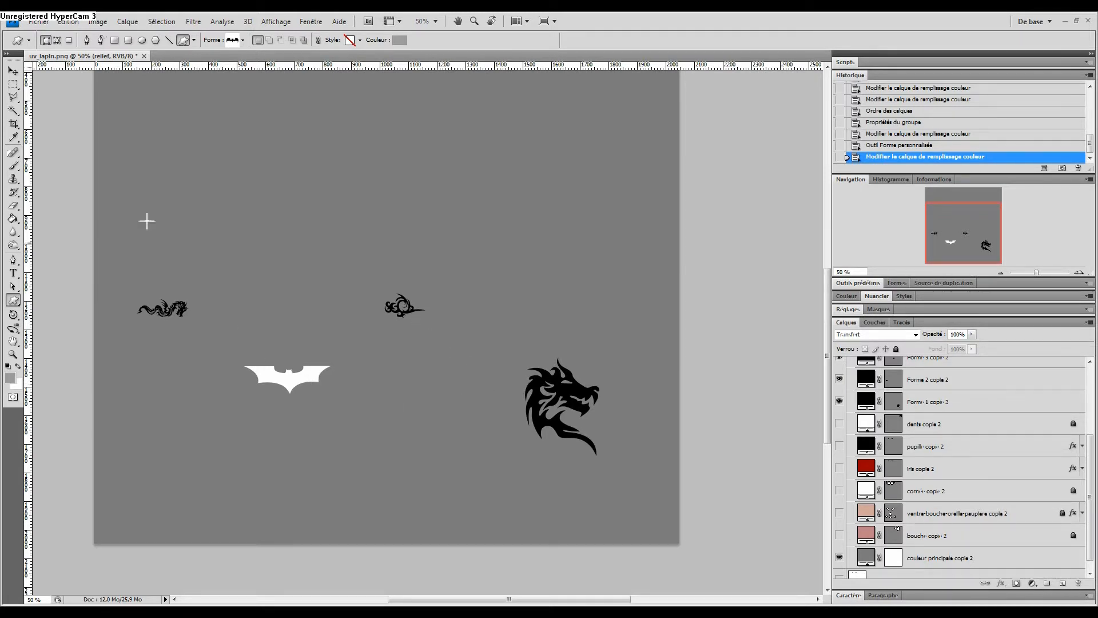
pyautogui.click(12, 71)
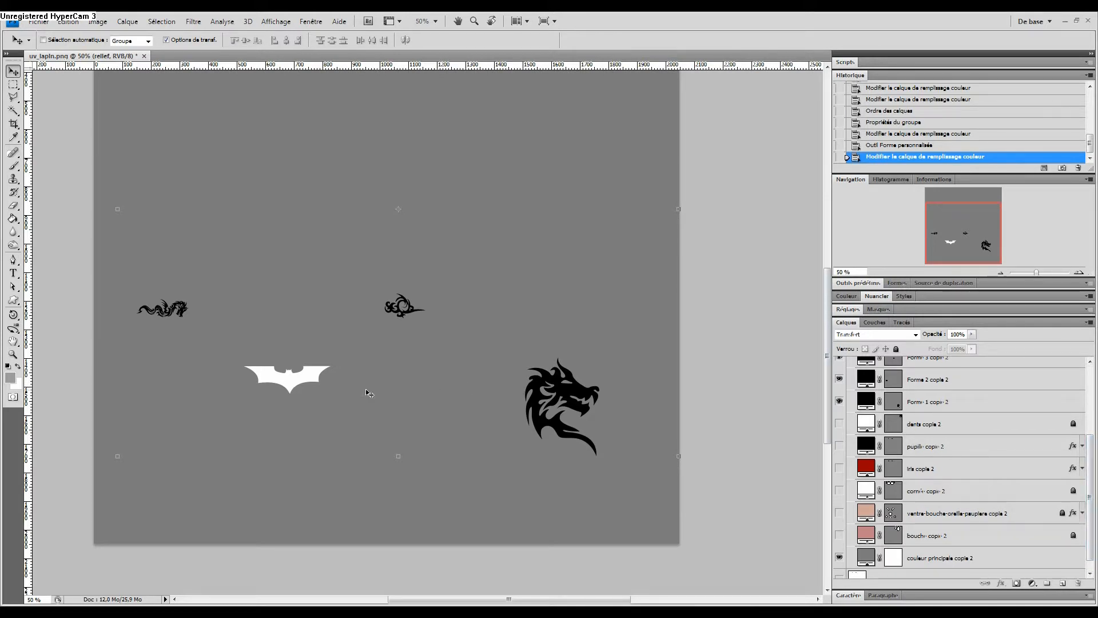
pyautogui.scroll(1, 857, 414)
pyautogui.scroll(4, 862, 414)
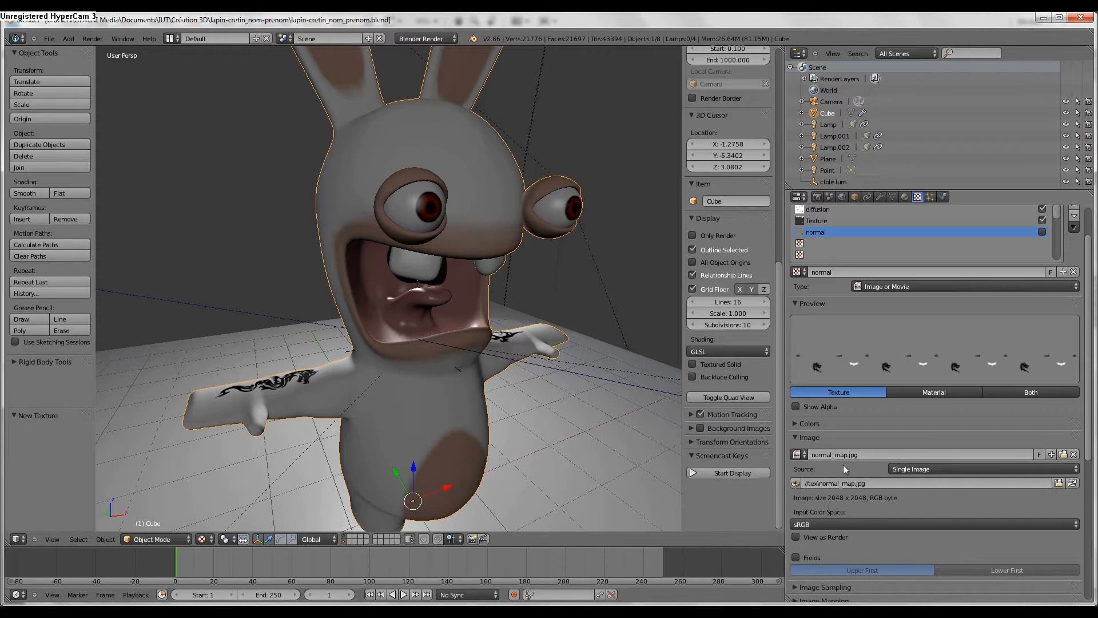
# - Review the image, mapping and influence settings of the normal texture that uses normal_map.jpg
pyautogui.scroll(-2, 880, 509)
pyautogui.scroll(-2, 880, 509)
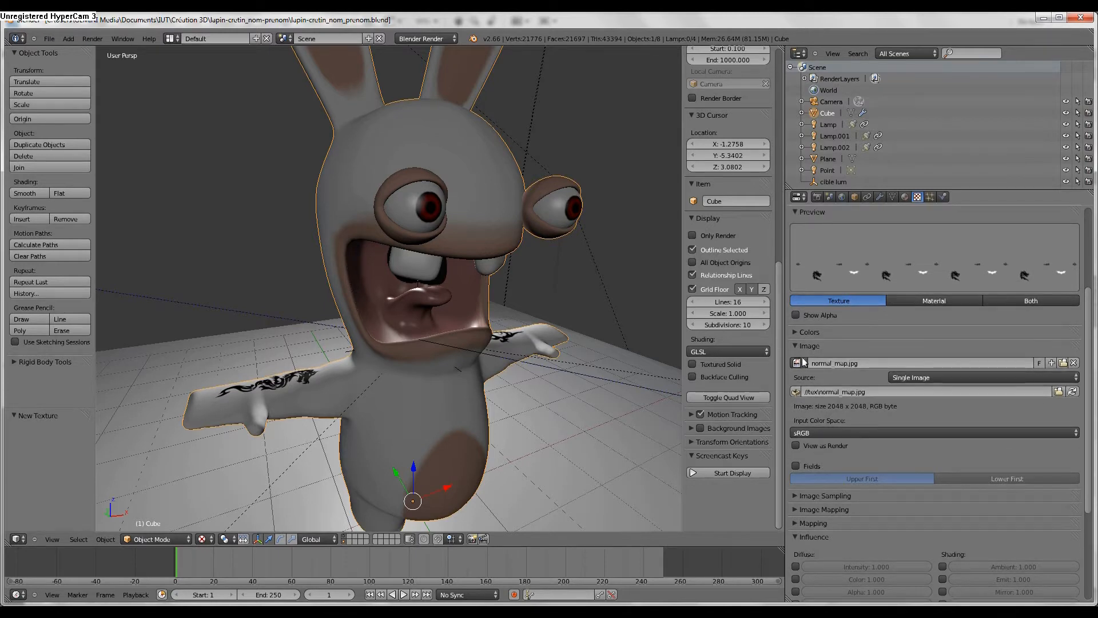
pyautogui.click(795, 521)
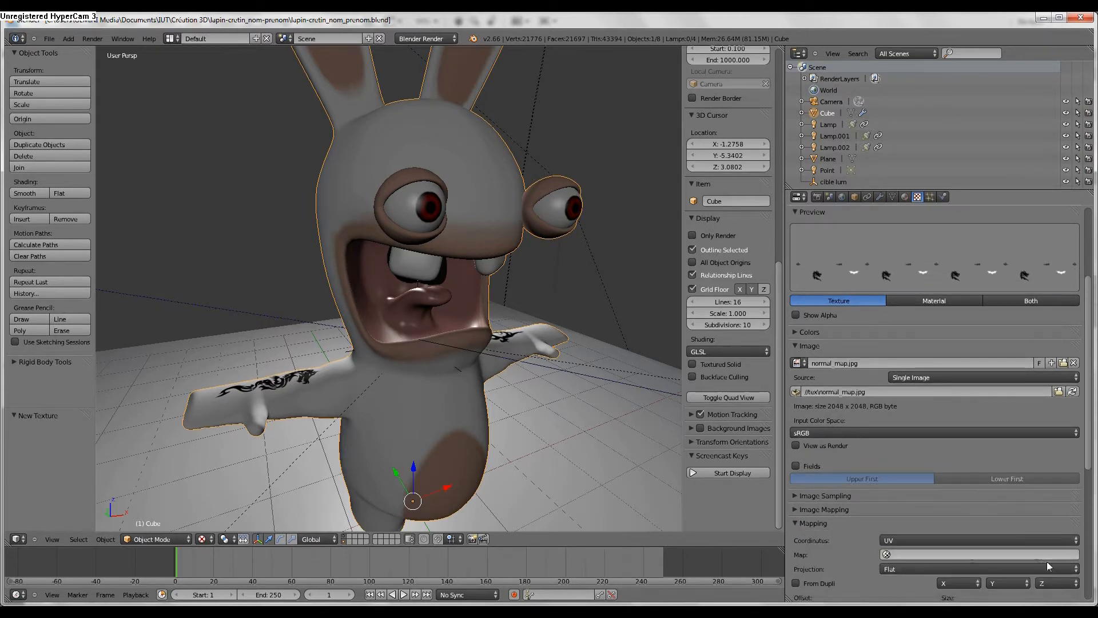
pyautogui.click(795, 524)
pyautogui.scroll(-6, 807, 506)
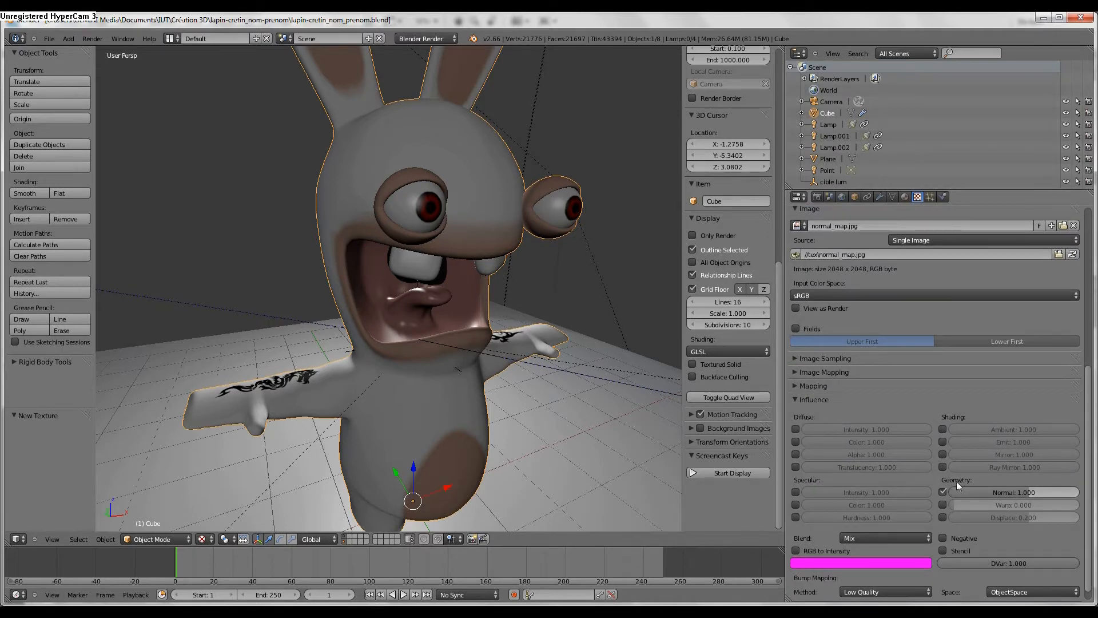
# - Enable the normal texture on the rabbit and compare the resulting relief with the relief map in Photoshop
pyautogui.moveTo(372, 394); pyautogui.dragTo(414, 391, button='middle')
pyautogui.scroll(1, 849, 394)
pyautogui.scroll(10, 855, 340)
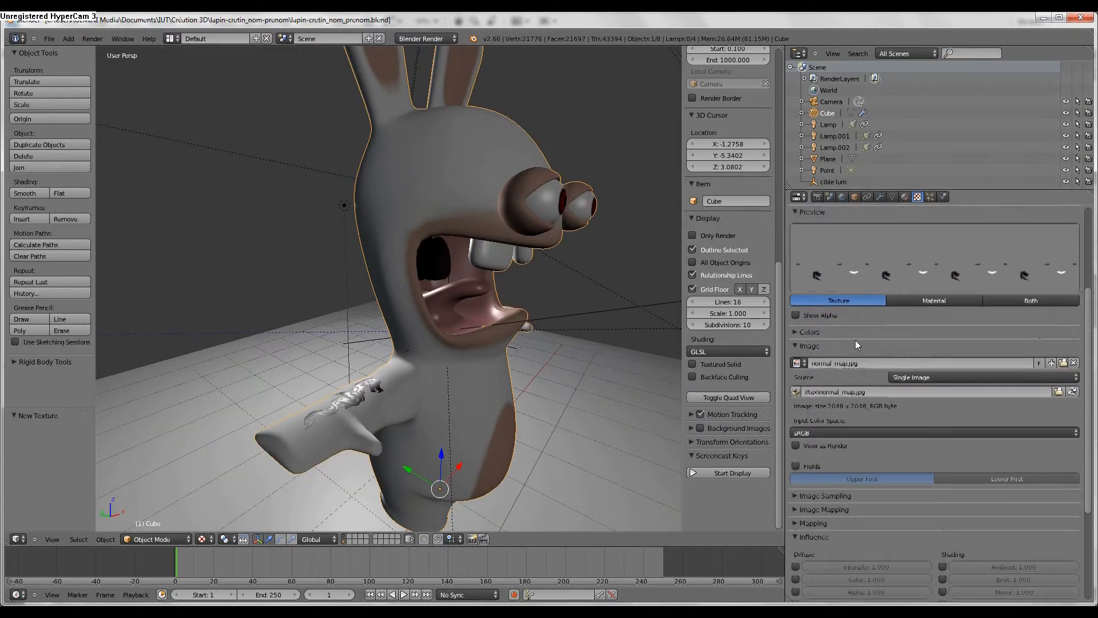
pyautogui.click(1042, 278)
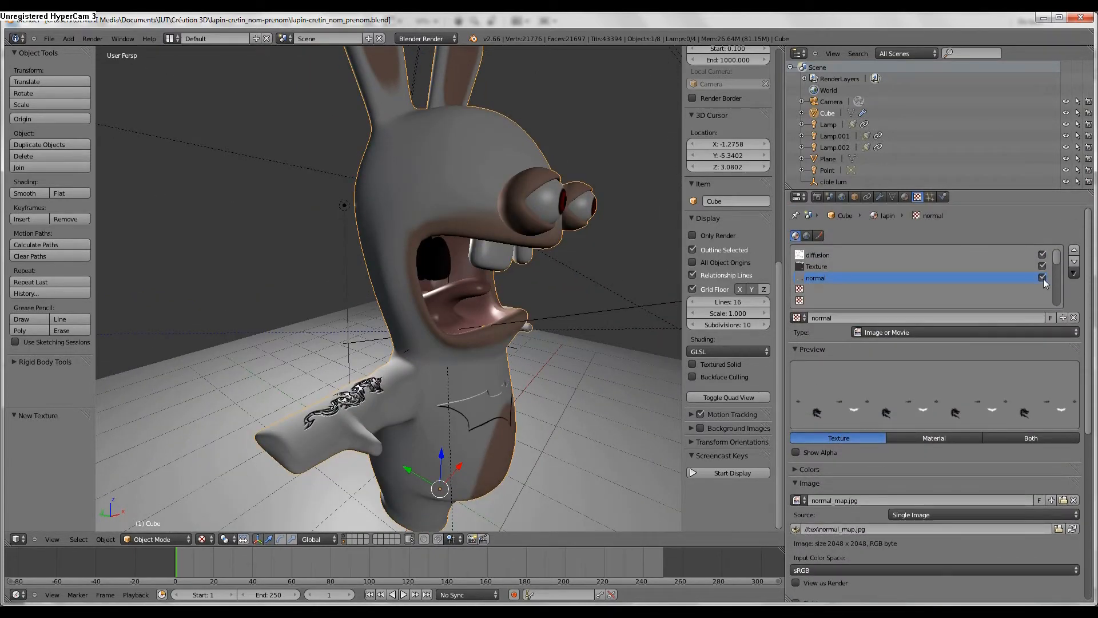
pyautogui.moveTo(424, 428); pyautogui.dragTo(343, 398, button='middle')
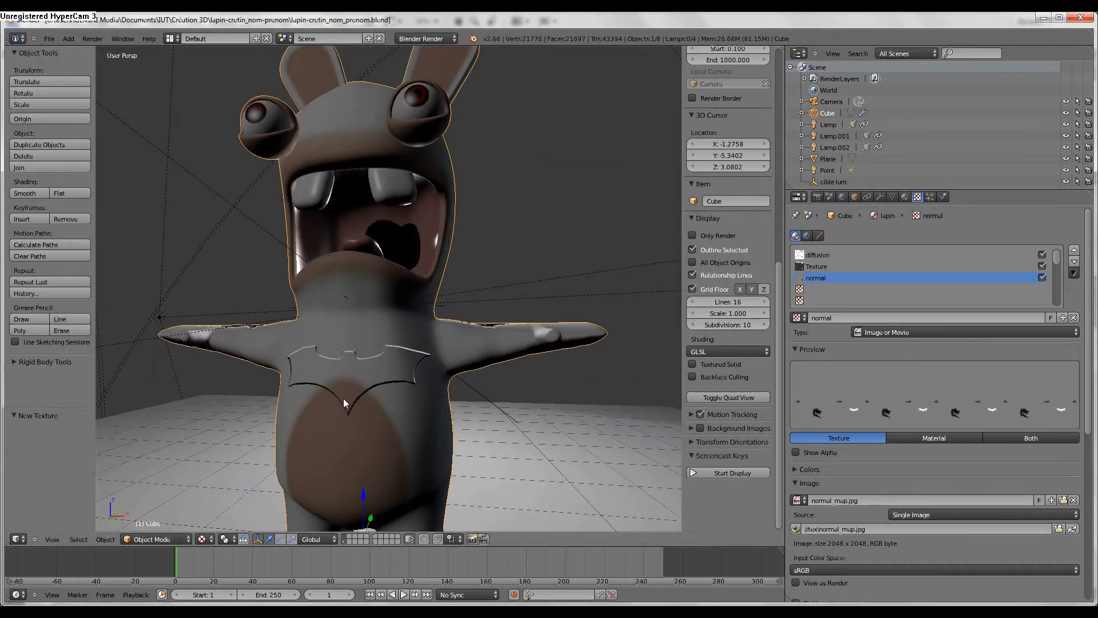
pyautogui.hotkey('alt', 'Tab')
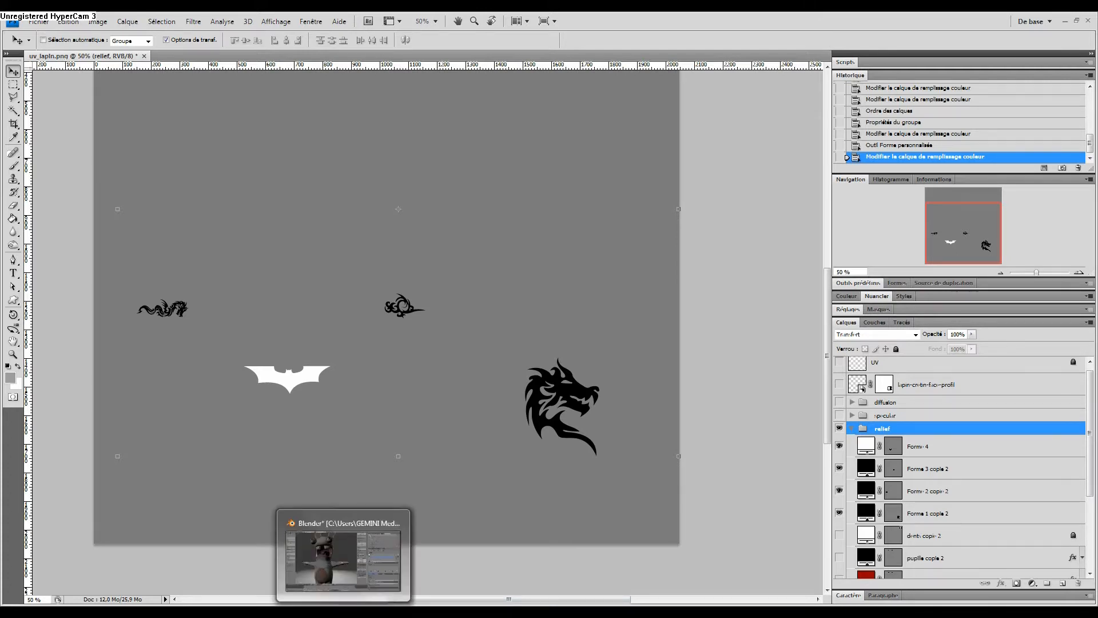
pyautogui.click(343, 612)
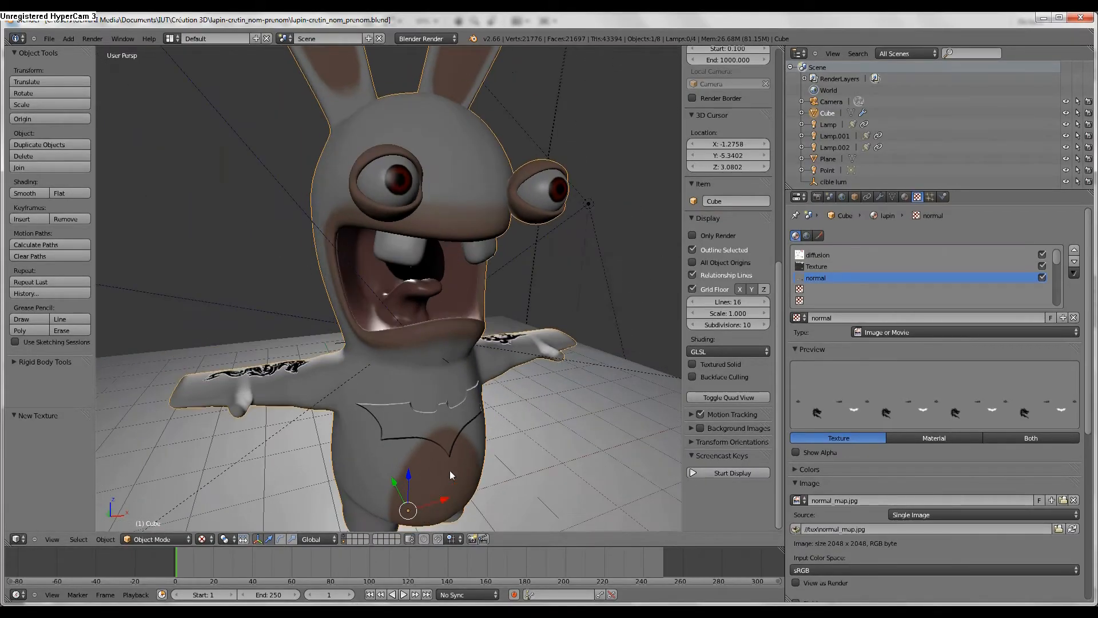
pyautogui.moveTo(408, 421); pyautogui.dragTo(437, 482, button='middle')
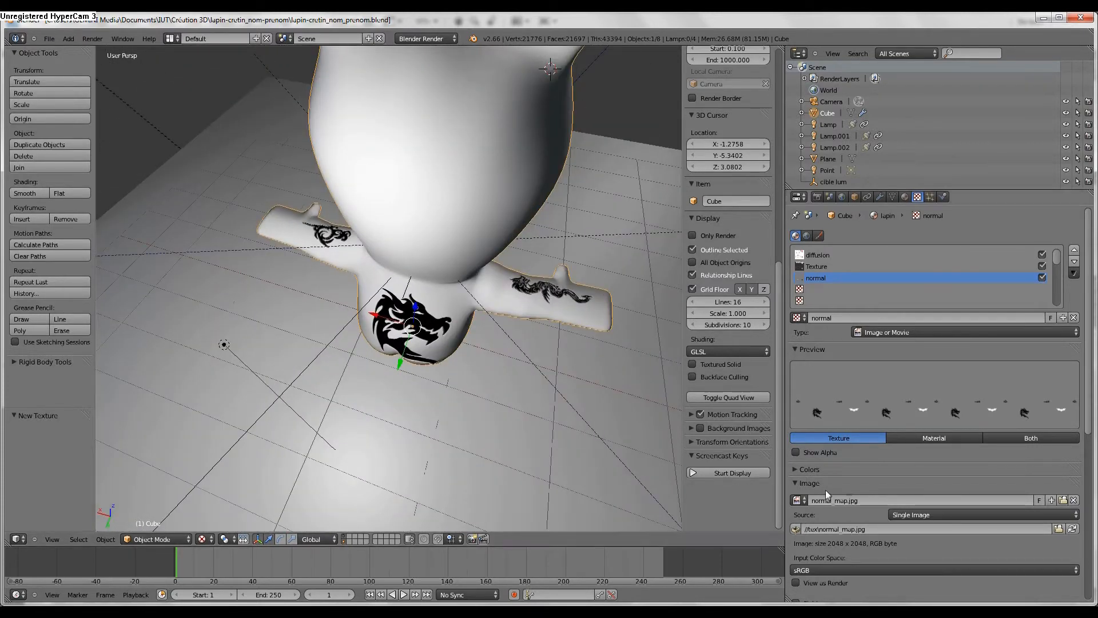
# - Raise the normal texture's Normal influence to 5.000 and inspect the relief on the back and arm tattoos
pyautogui.scroll(-3, 914, 480)
pyautogui.scroll(-6, 952, 470)
pyautogui.moveTo(1026, 560)
pyautogui.mouseDown()
pyautogui.moveTo(1085, 555)
pyautogui.moveTo(899, 579)
pyautogui.moveTo(1086, 554)
pyautogui.mouseUp()
pyautogui.scroll(1, 423, 343)
pyautogui.moveTo(416, 338); pyautogui.dragTo(280, 323, button='middle')
pyautogui.moveTo(418, 371); pyautogui.dragTo(538, 433, button='middle')
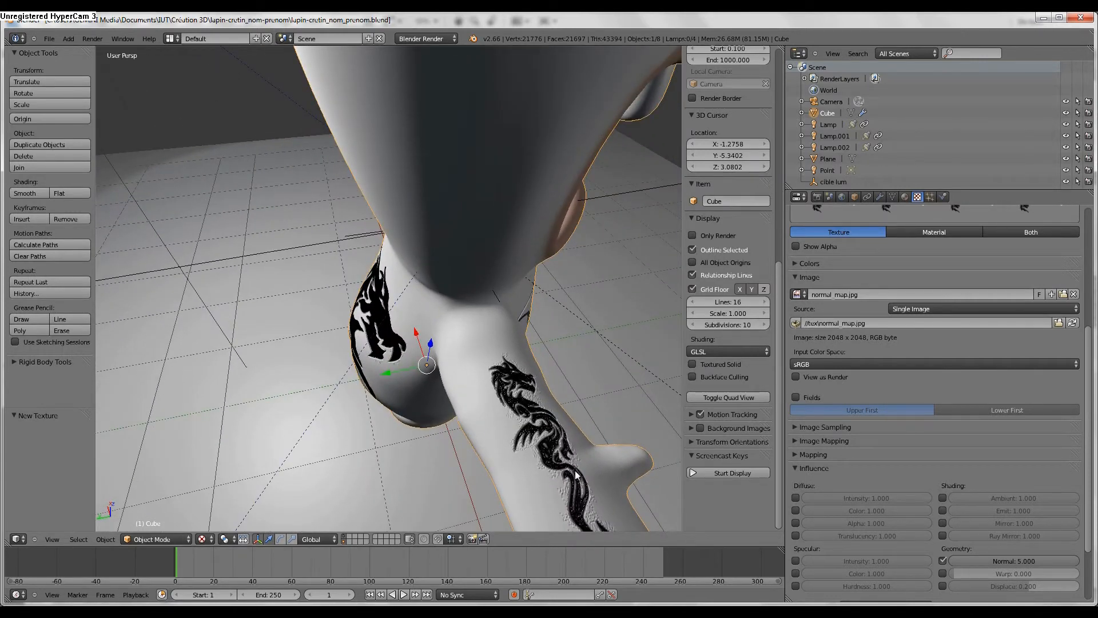
# - Set the Normal influence to 1.455 and inspect the dragon tattoo on the arm
pyautogui.moveTo(1008, 561)
pyautogui.mouseDown()
pyautogui.moveTo(957, 566)
pyautogui.moveTo(991, 562)
pyautogui.mouseUp()
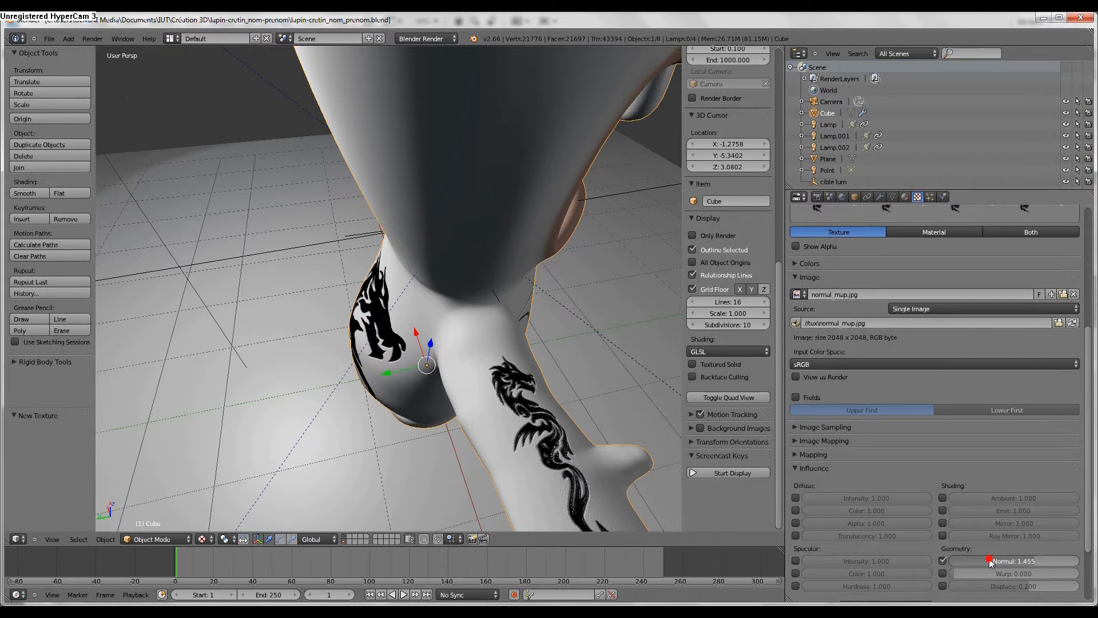
pyautogui.moveTo(503, 401); pyautogui.dragTo(490, 419, button='middle')
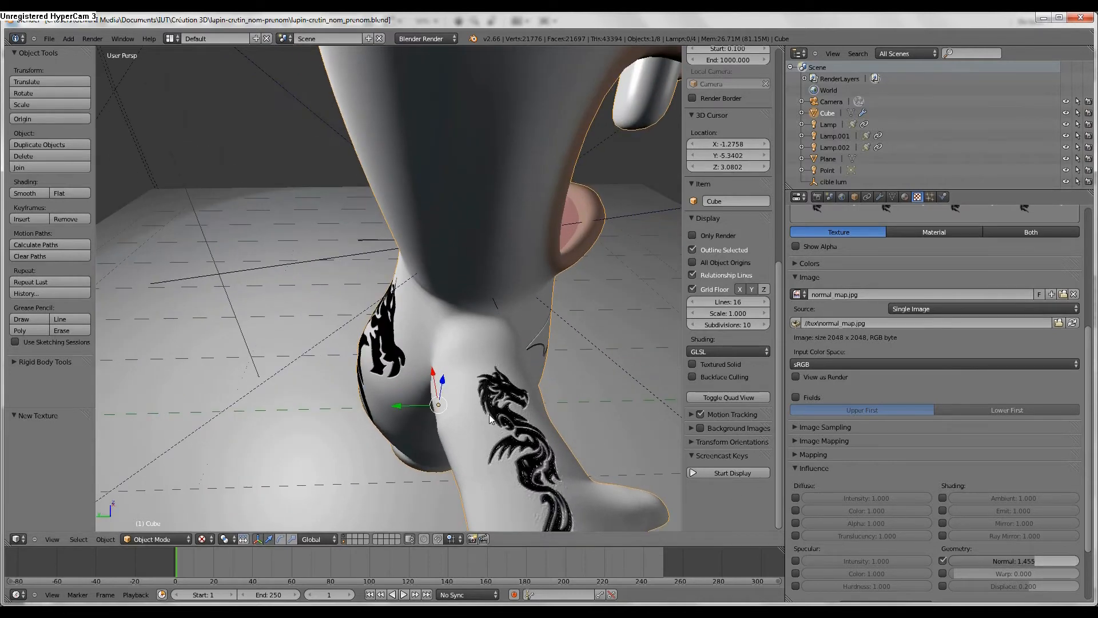
pyautogui.moveTo(630, 456); pyautogui.dragTo(606, 423, button='middle')
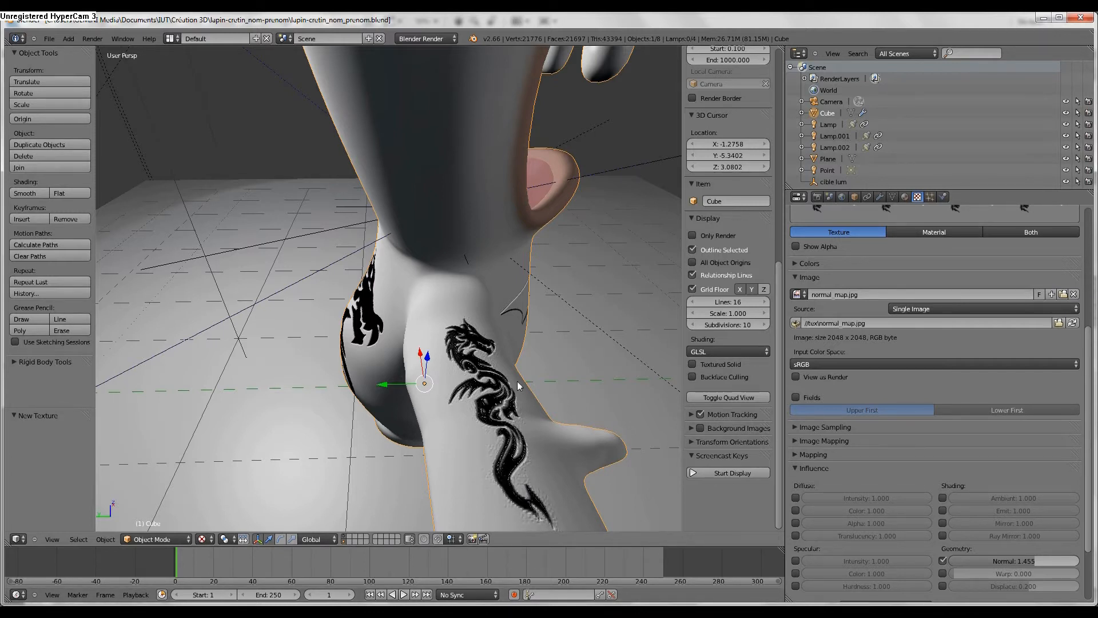
# - Set the Normal influence to -2.045 and inspect the inverted relief on the belly, arm and back
pyautogui.moveTo(1027, 565); pyautogui.dragTo(978, 565)
pyautogui.moveTo(633, 451); pyautogui.dragTo(567, 411, button='middle')
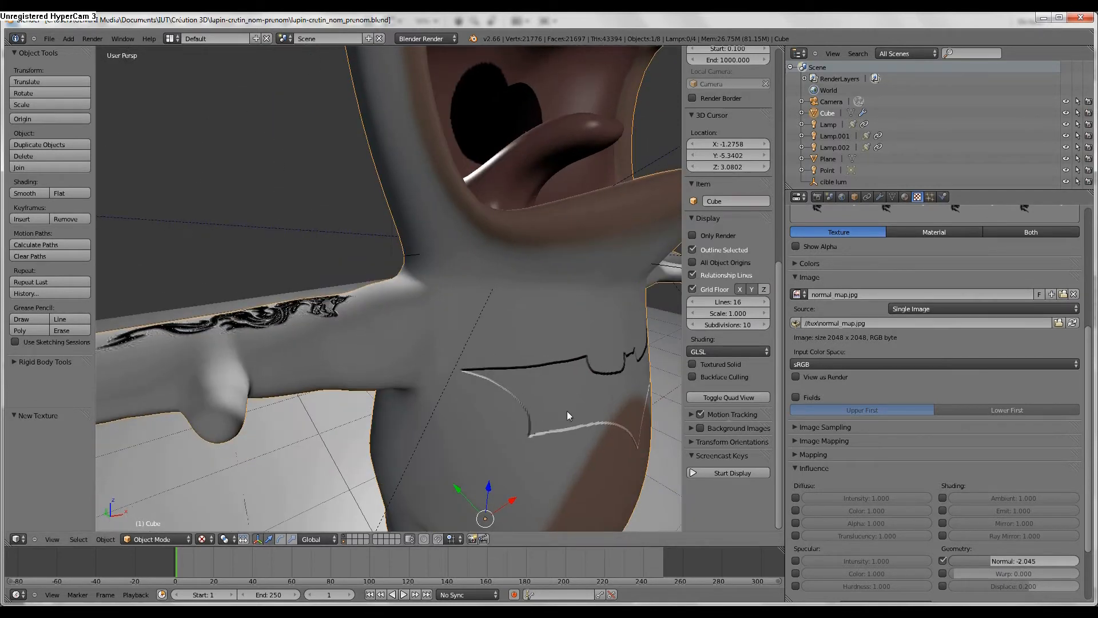
pyautogui.moveTo(662, 438); pyautogui.dragTo(600, 378, button='middle')
pyautogui.moveTo(470, 347); pyautogui.dragTo(330, 439, button='middle')
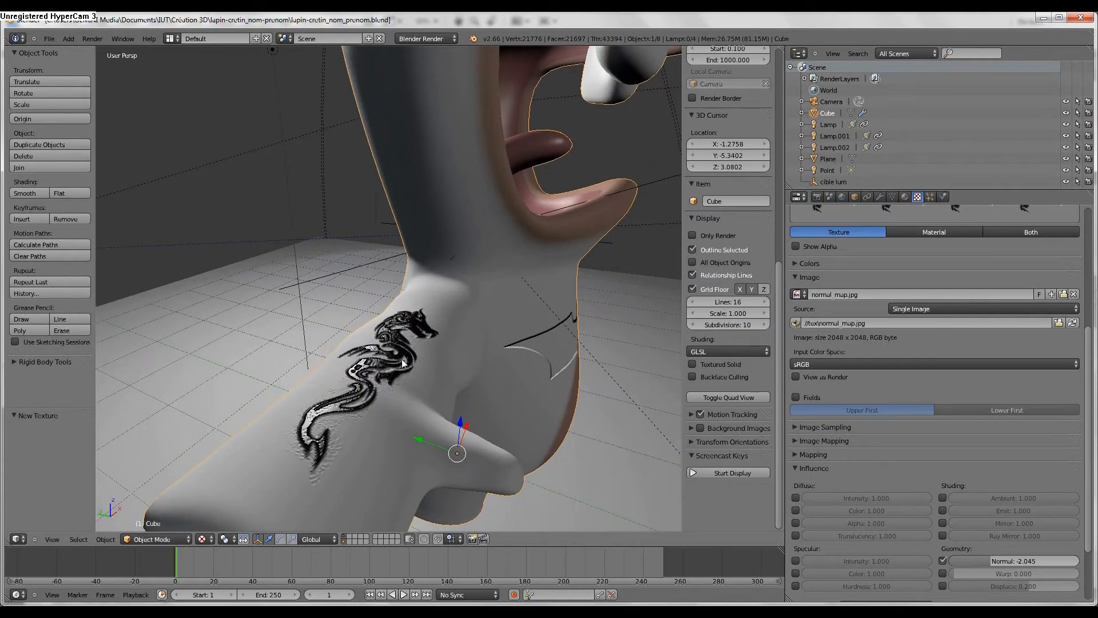
pyautogui.moveTo(373, 382); pyautogui.dragTo(584, 343, button='middle')
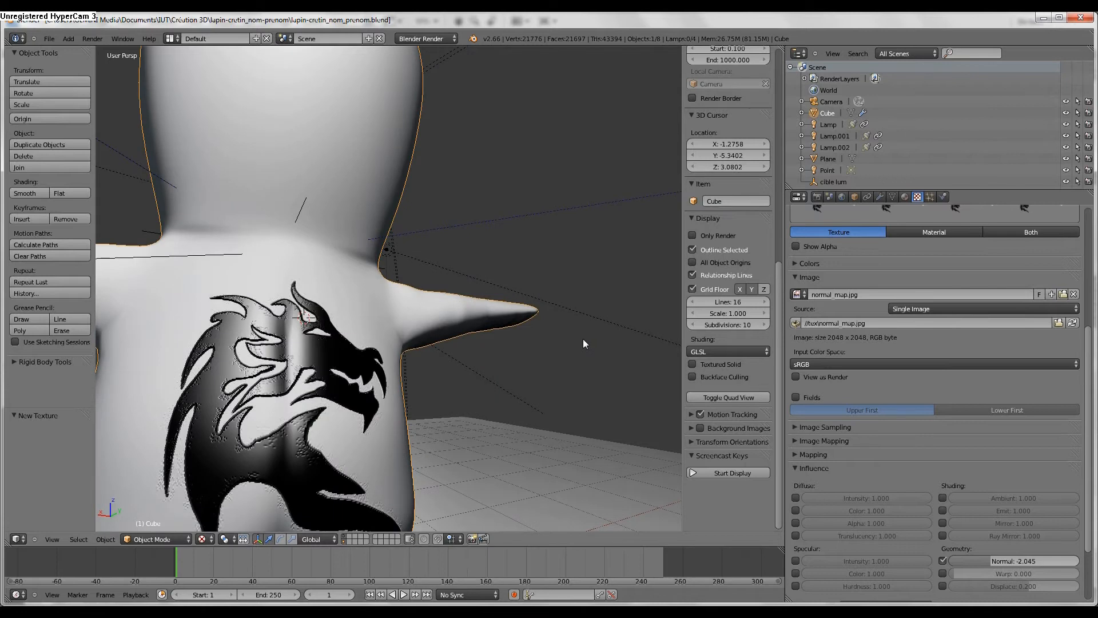
pyautogui.moveTo(259, 445); pyautogui.dragTo(244, 419, button='middle')
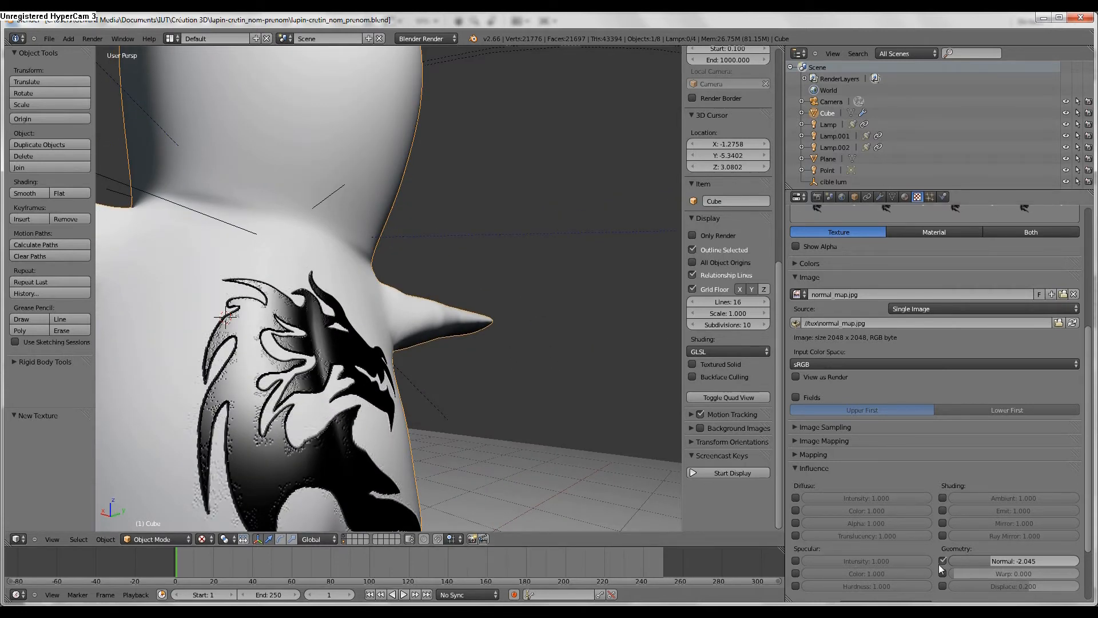
# - Switch to Photoshop and save a copy of the relief map in the tex folder as lapin_normal.png in PNG format
pyautogui.click(392, 608)
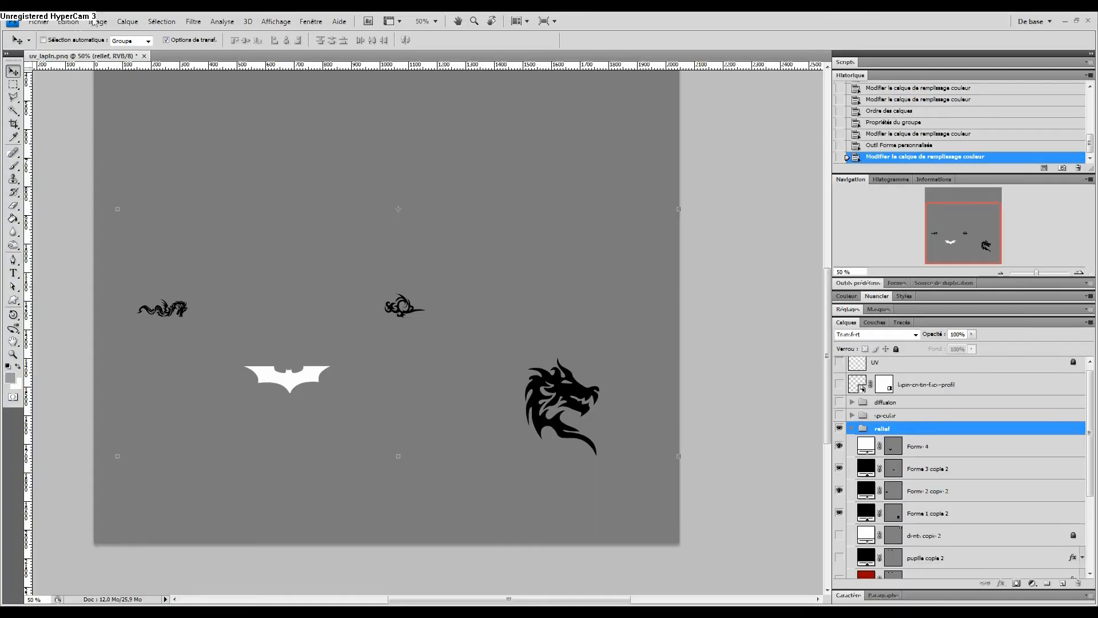
pyautogui.click(39, 22)
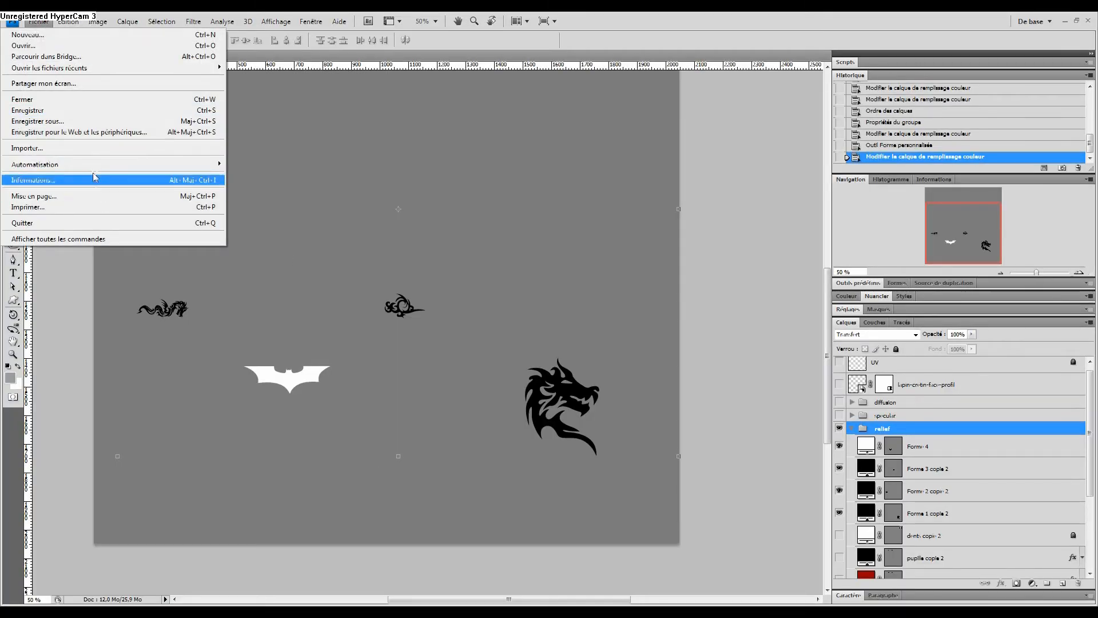
pyautogui.click(71, 125)
pyautogui.click(617, 457)
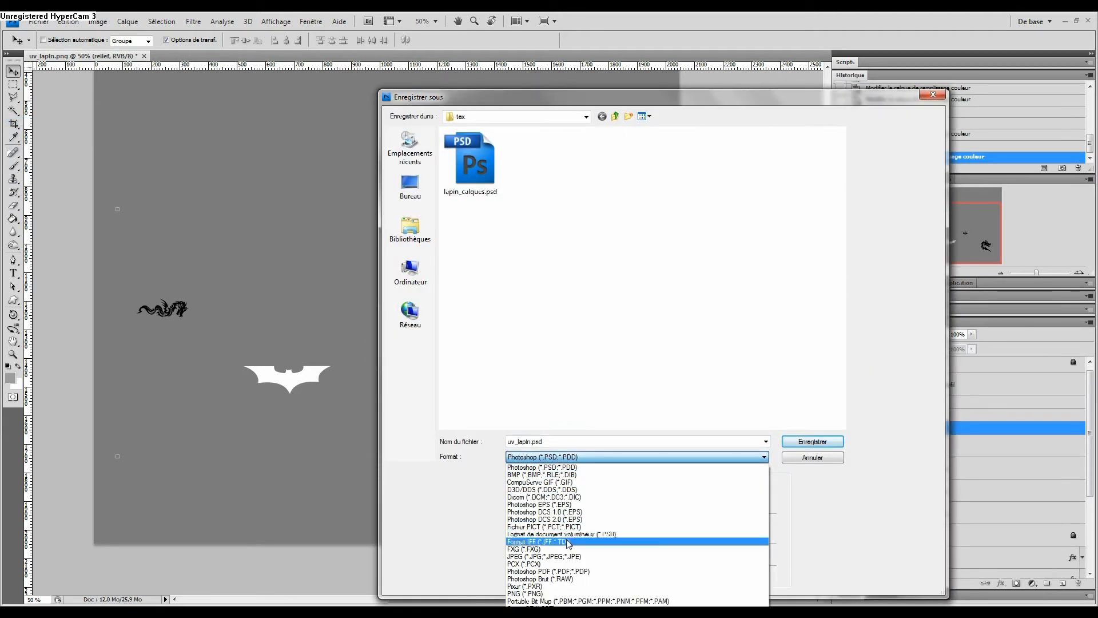
pyautogui.click(557, 593)
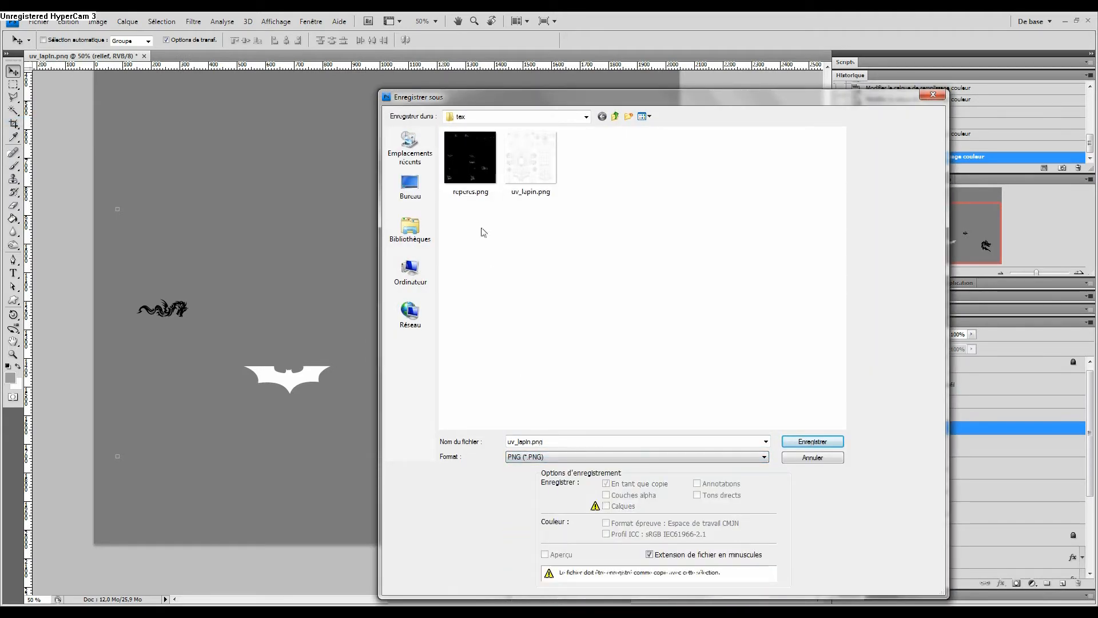
pyautogui.doubleClick(534, 442)
pyautogui.moveTo(535, 441); pyautogui.dragTo(481, 442)
pyautogui.write('lap')
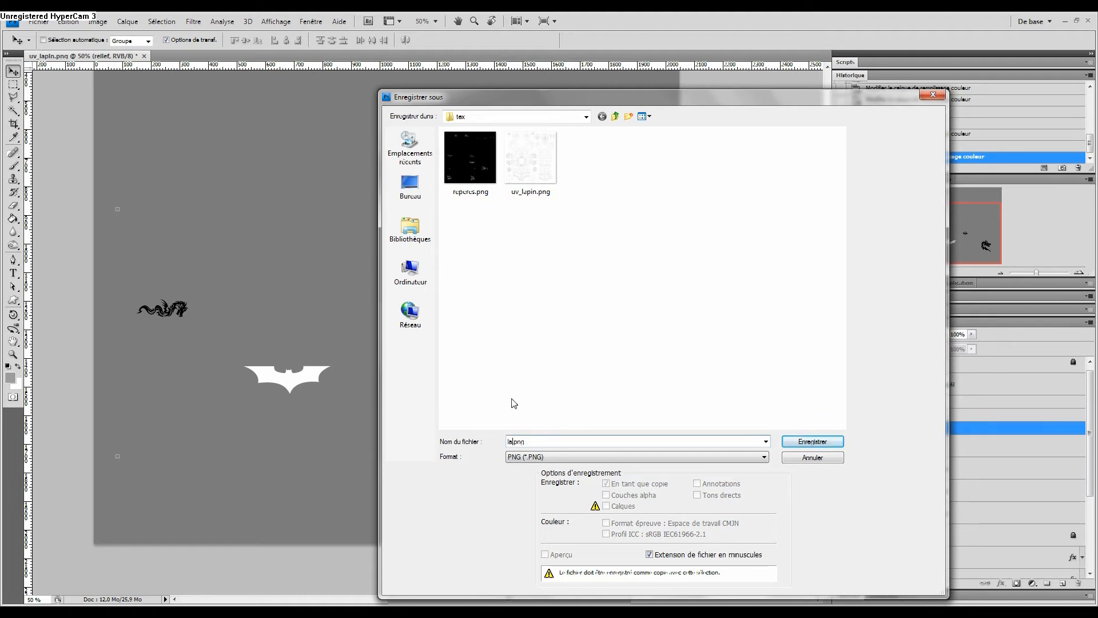
pyautogui.write('in_norma')
pyautogui.press('Return')
pyautogui.press('Return')
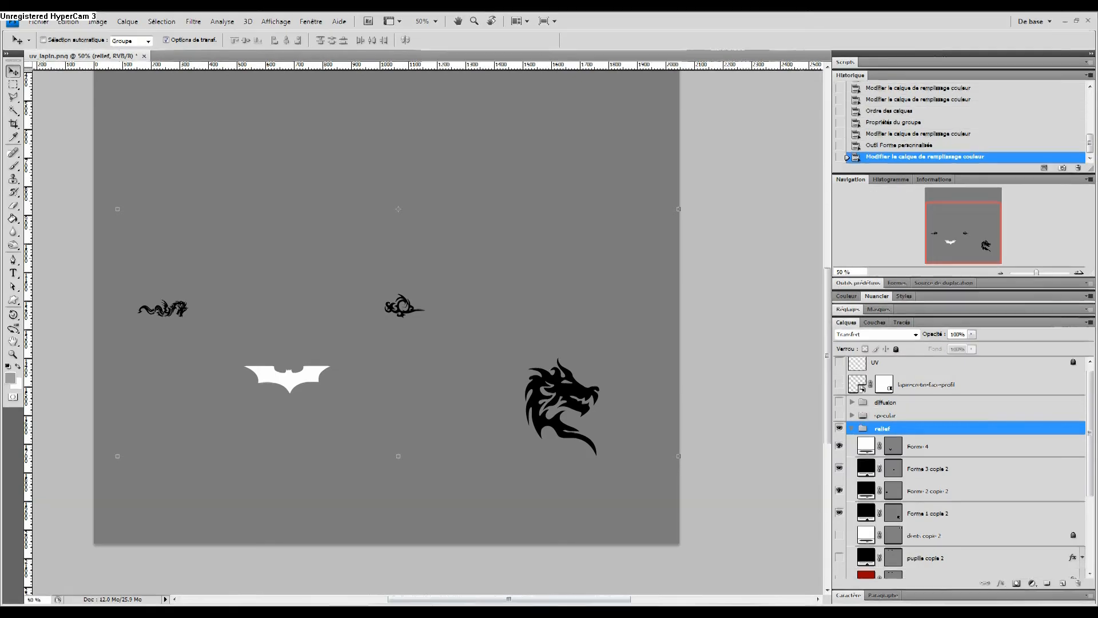
# - Switch back to Blender, replace the normal texture's image with lapin_normal.png from the tex folder and reload it
pyautogui.click(436, 611)
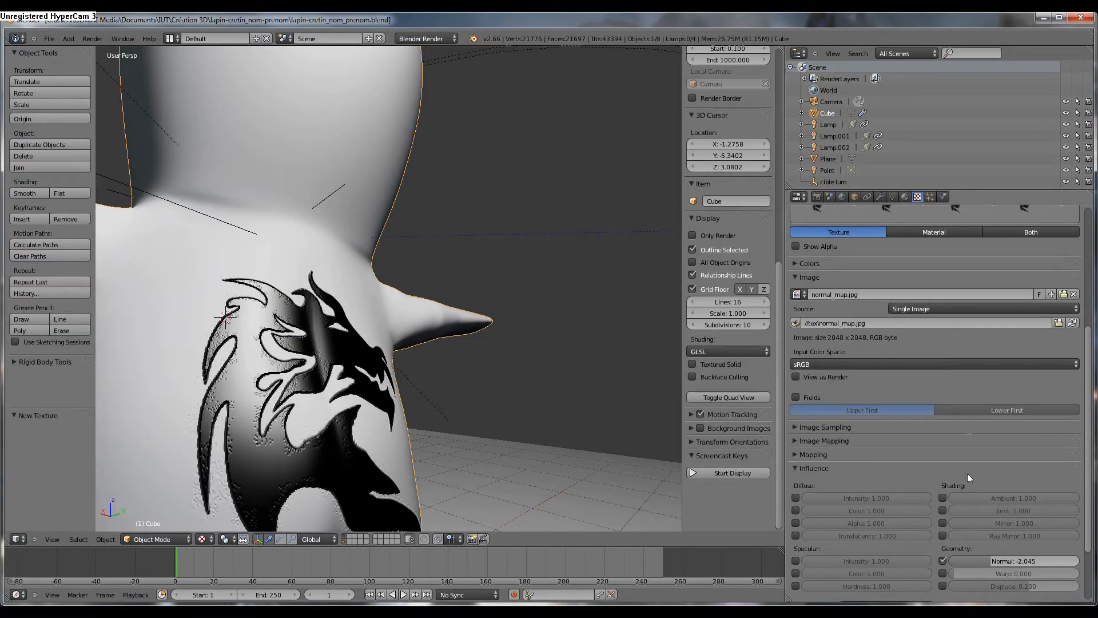
pyautogui.scroll(2, 967, 472)
pyautogui.click(1064, 340)
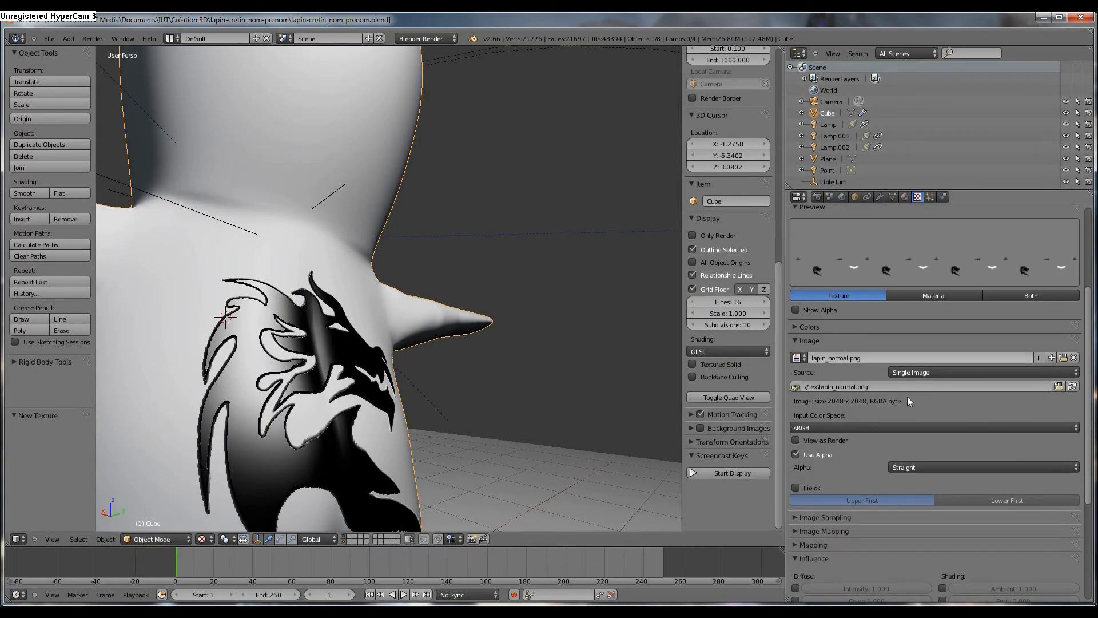
pyautogui.click(1071, 387)
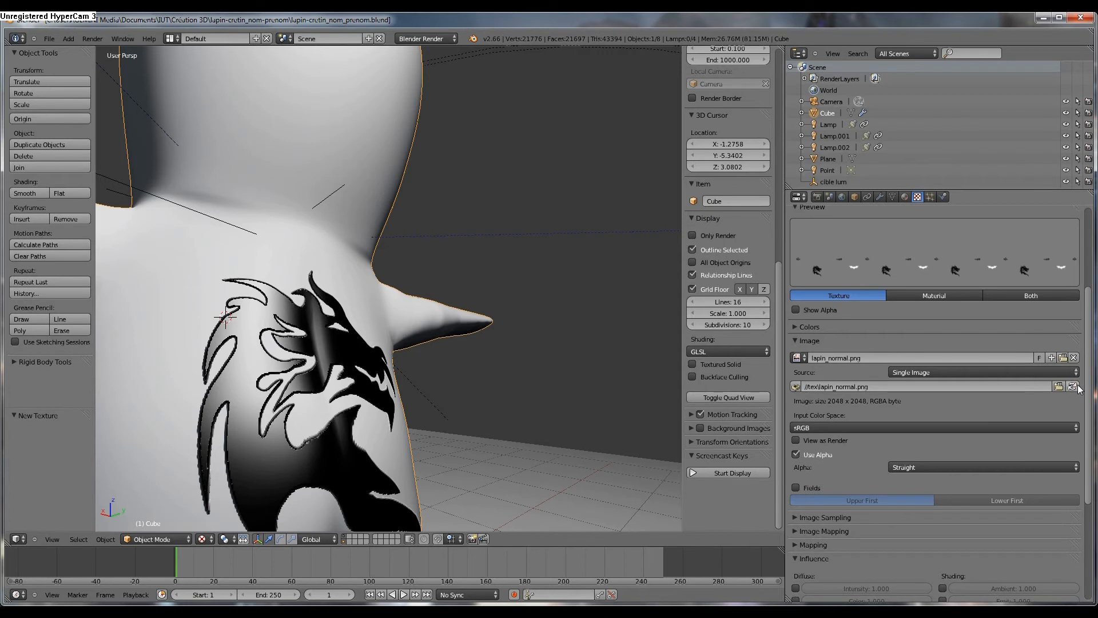
# - Inspect the relief of the new normal map on the rabbit's arm and belly tattoos from several angles
pyautogui.moveTo(473, 430); pyautogui.dragTo(262, 373, button='middle')
pyautogui.scroll(-3, 465, 448)
pyautogui.scroll(5, 362, 378)
pyautogui.scroll(-5, 362, 379)
pyautogui.scroll(-5, 373, 337)
pyautogui.scroll(5, 304, 384)
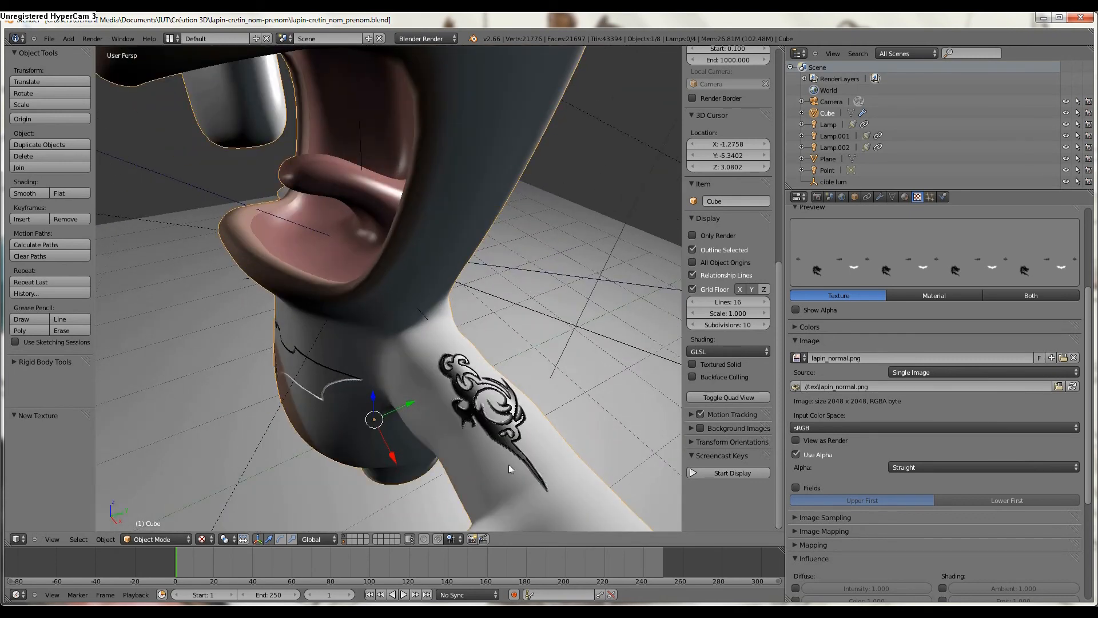
pyautogui.moveTo(479, 424); pyautogui.dragTo(462, 413, button='middle')
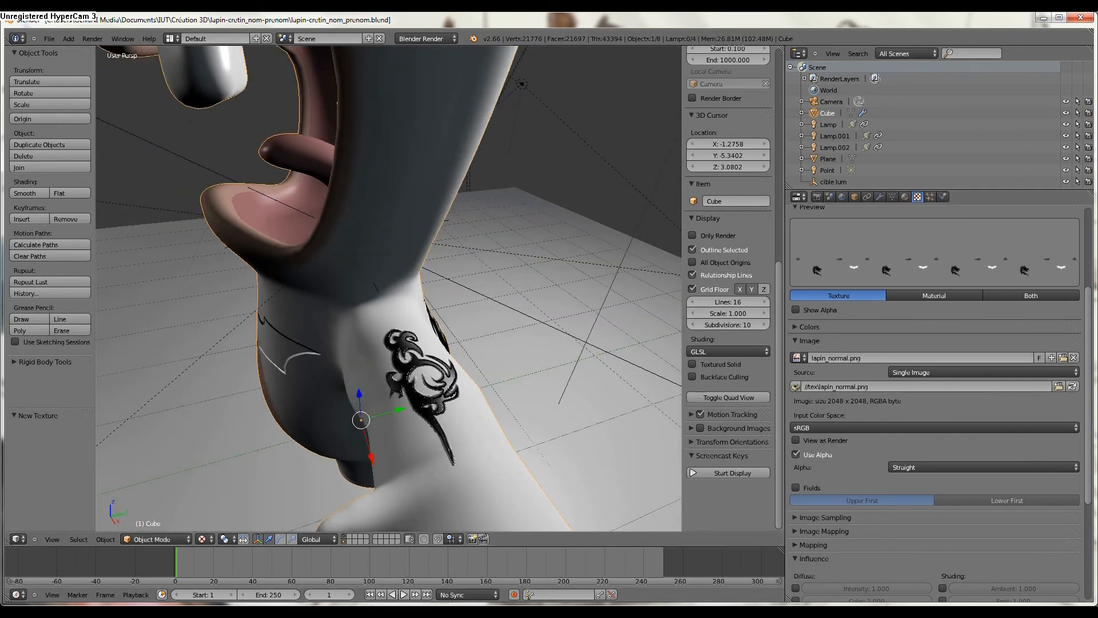
pyautogui.moveTo(343, 378); pyautogui.dragTo(403, 338, button='middle')
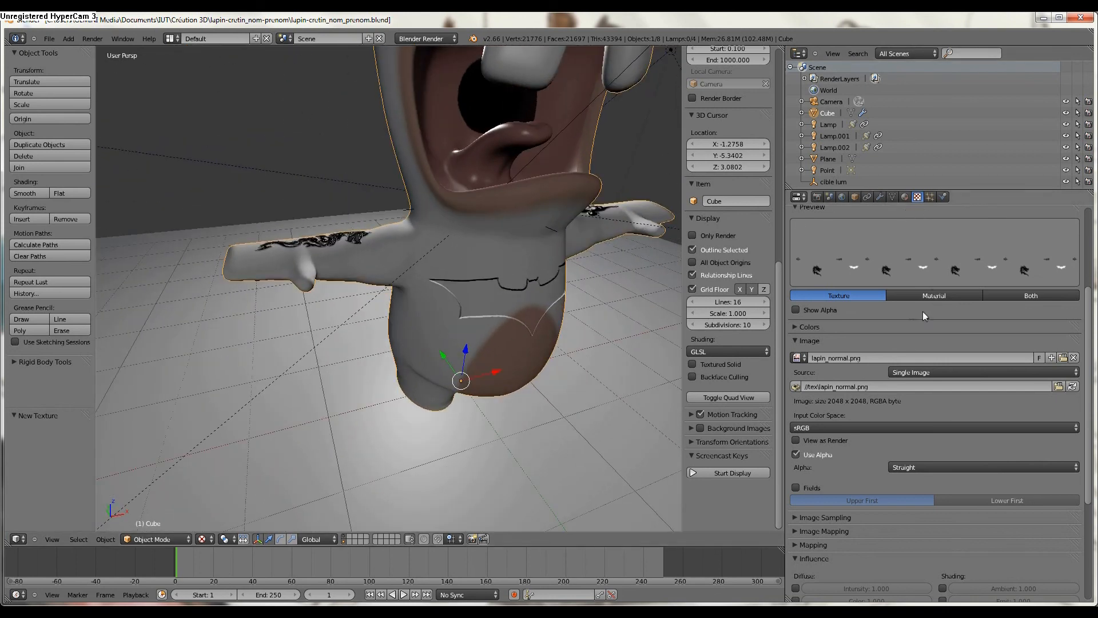